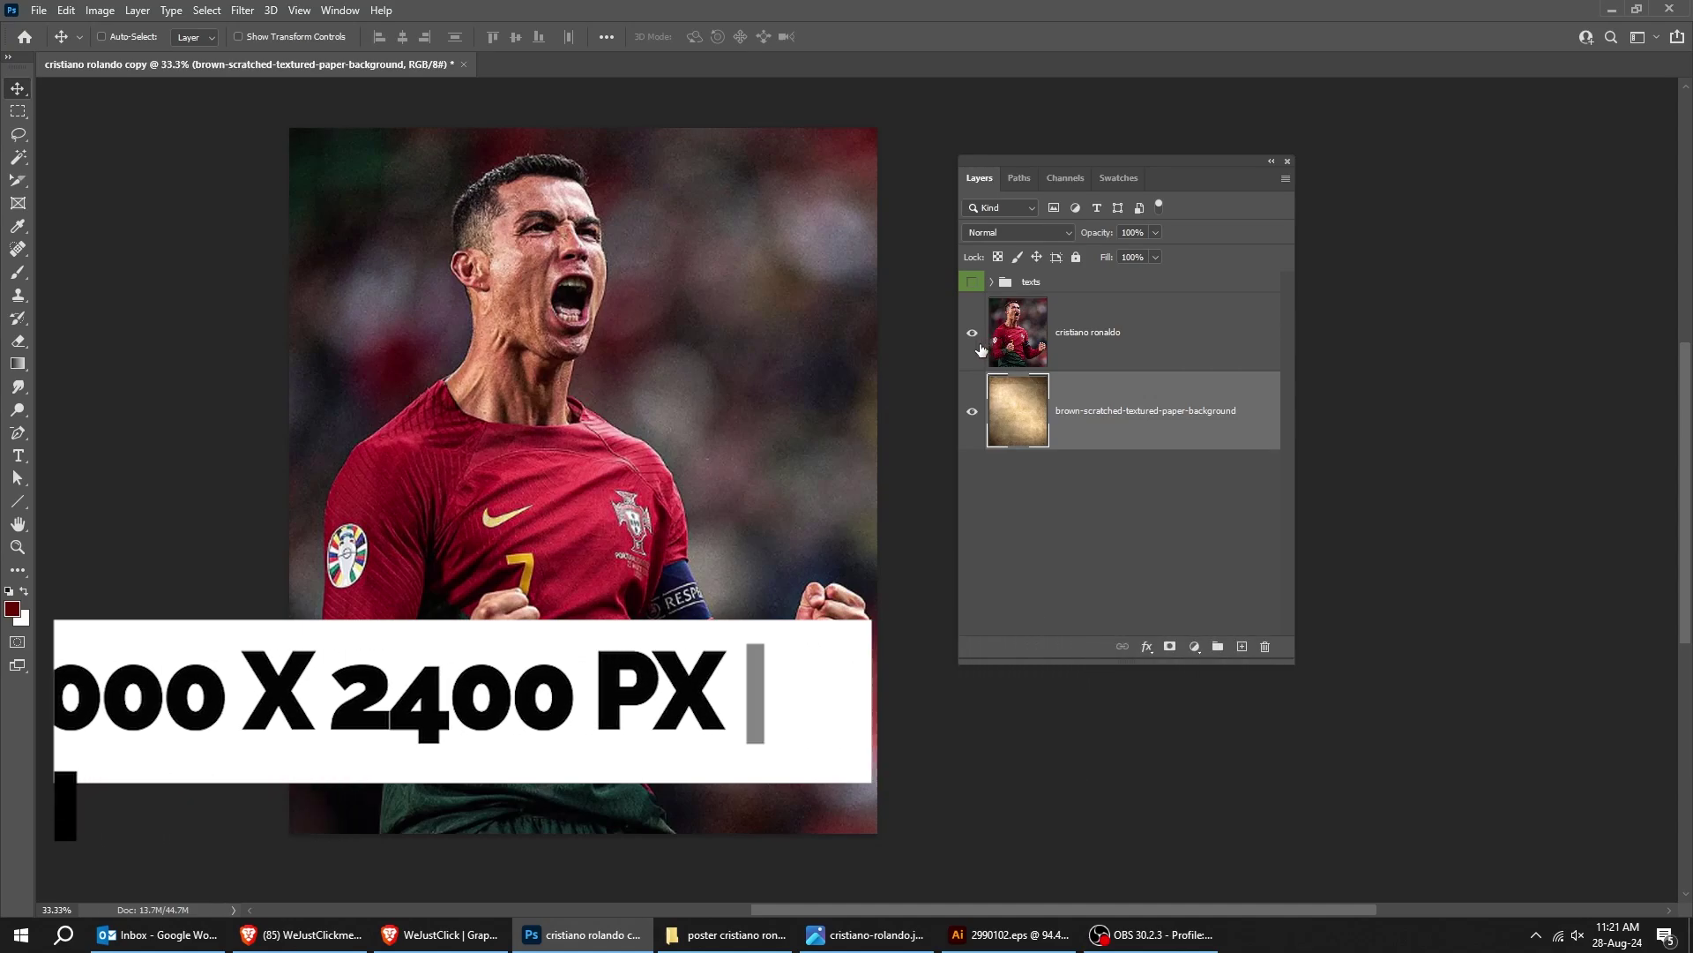
# Hide the player photo and darken the paper background with a Levels adjustment layer using a black input level of 45
pyautogui.click(972, 333)
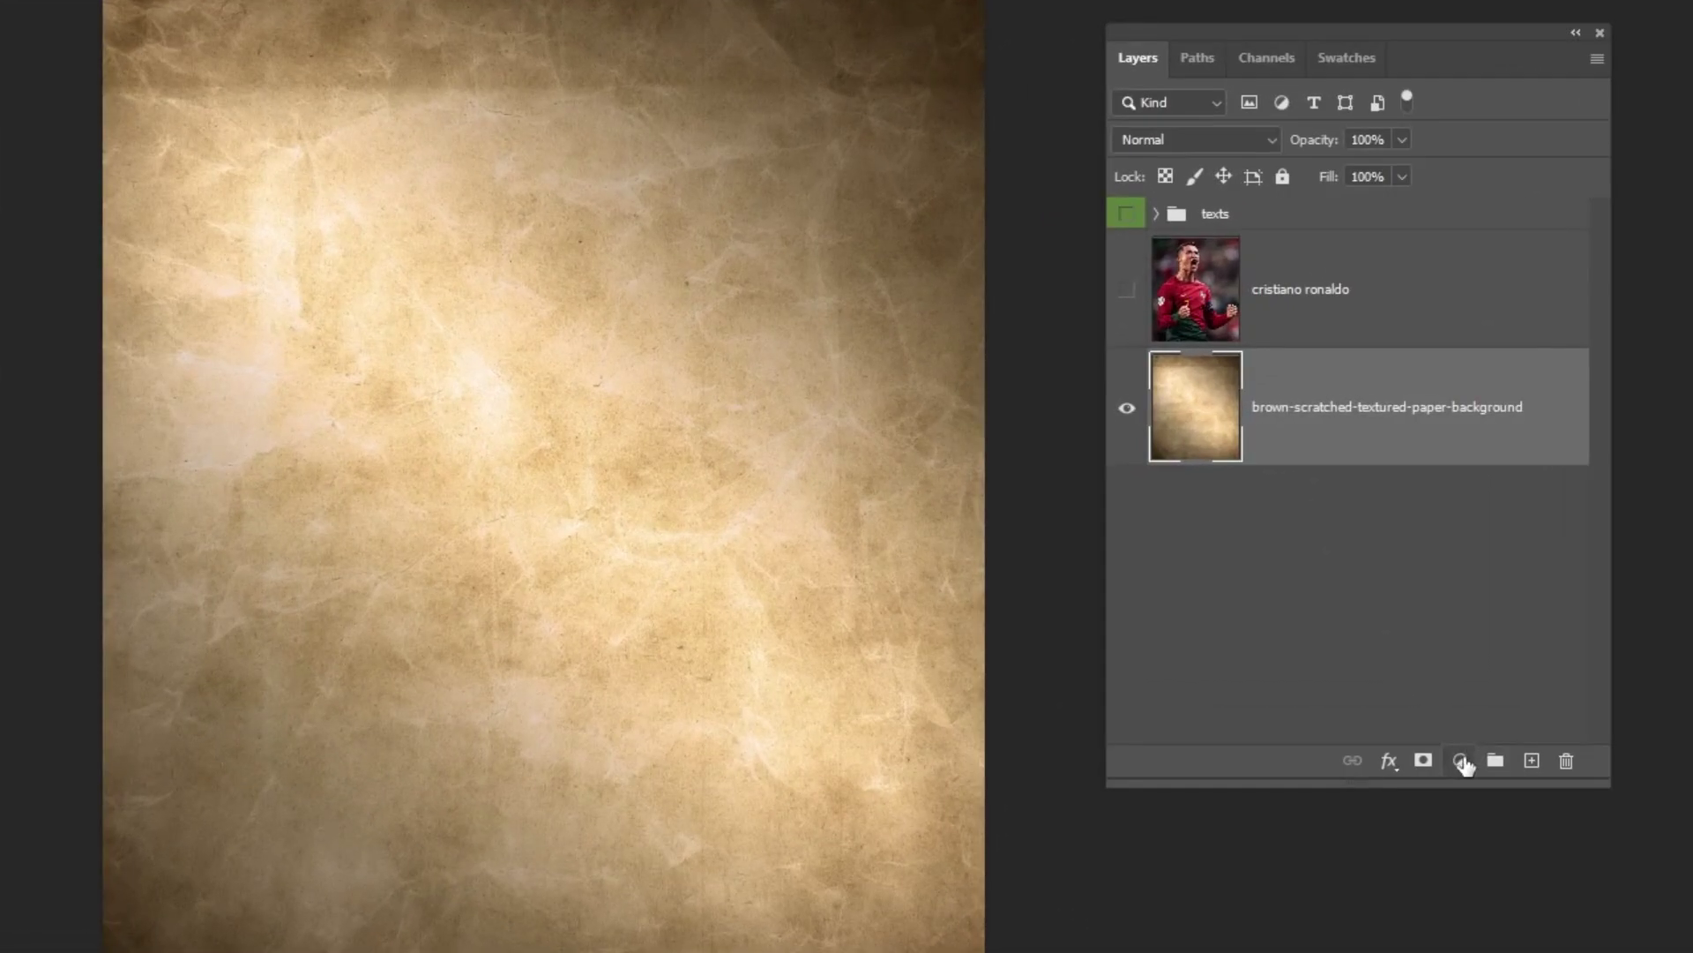
pyautogui.click(1195, 647)
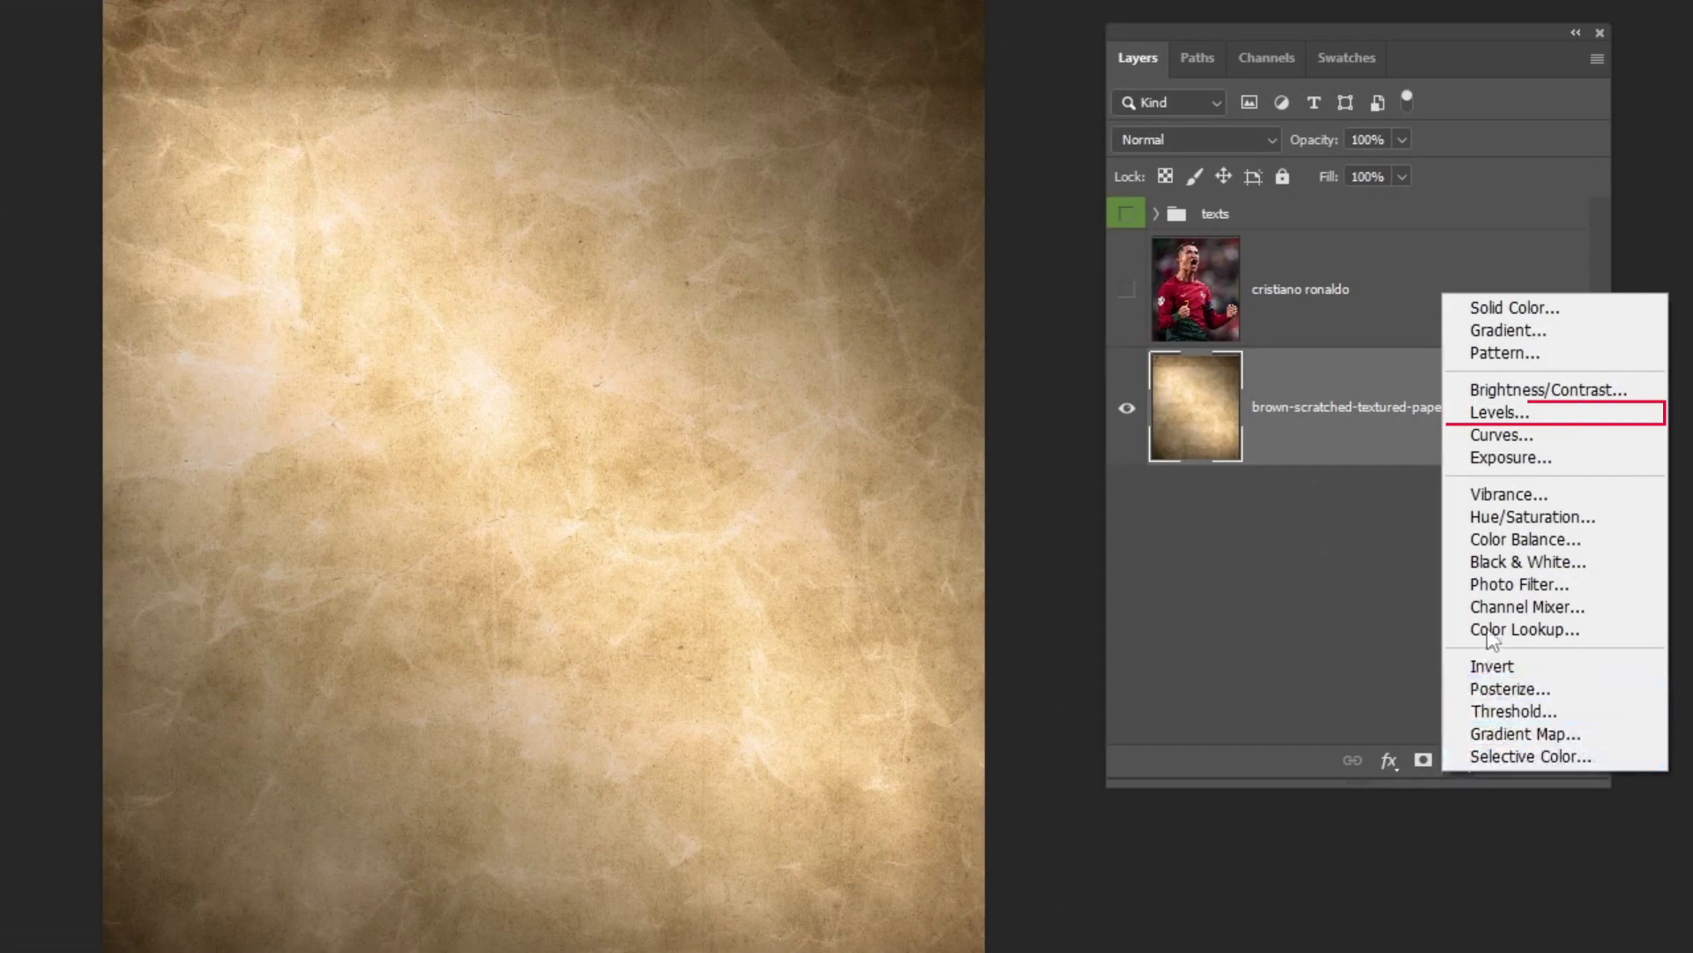
pyautogui.click(1499, 412)
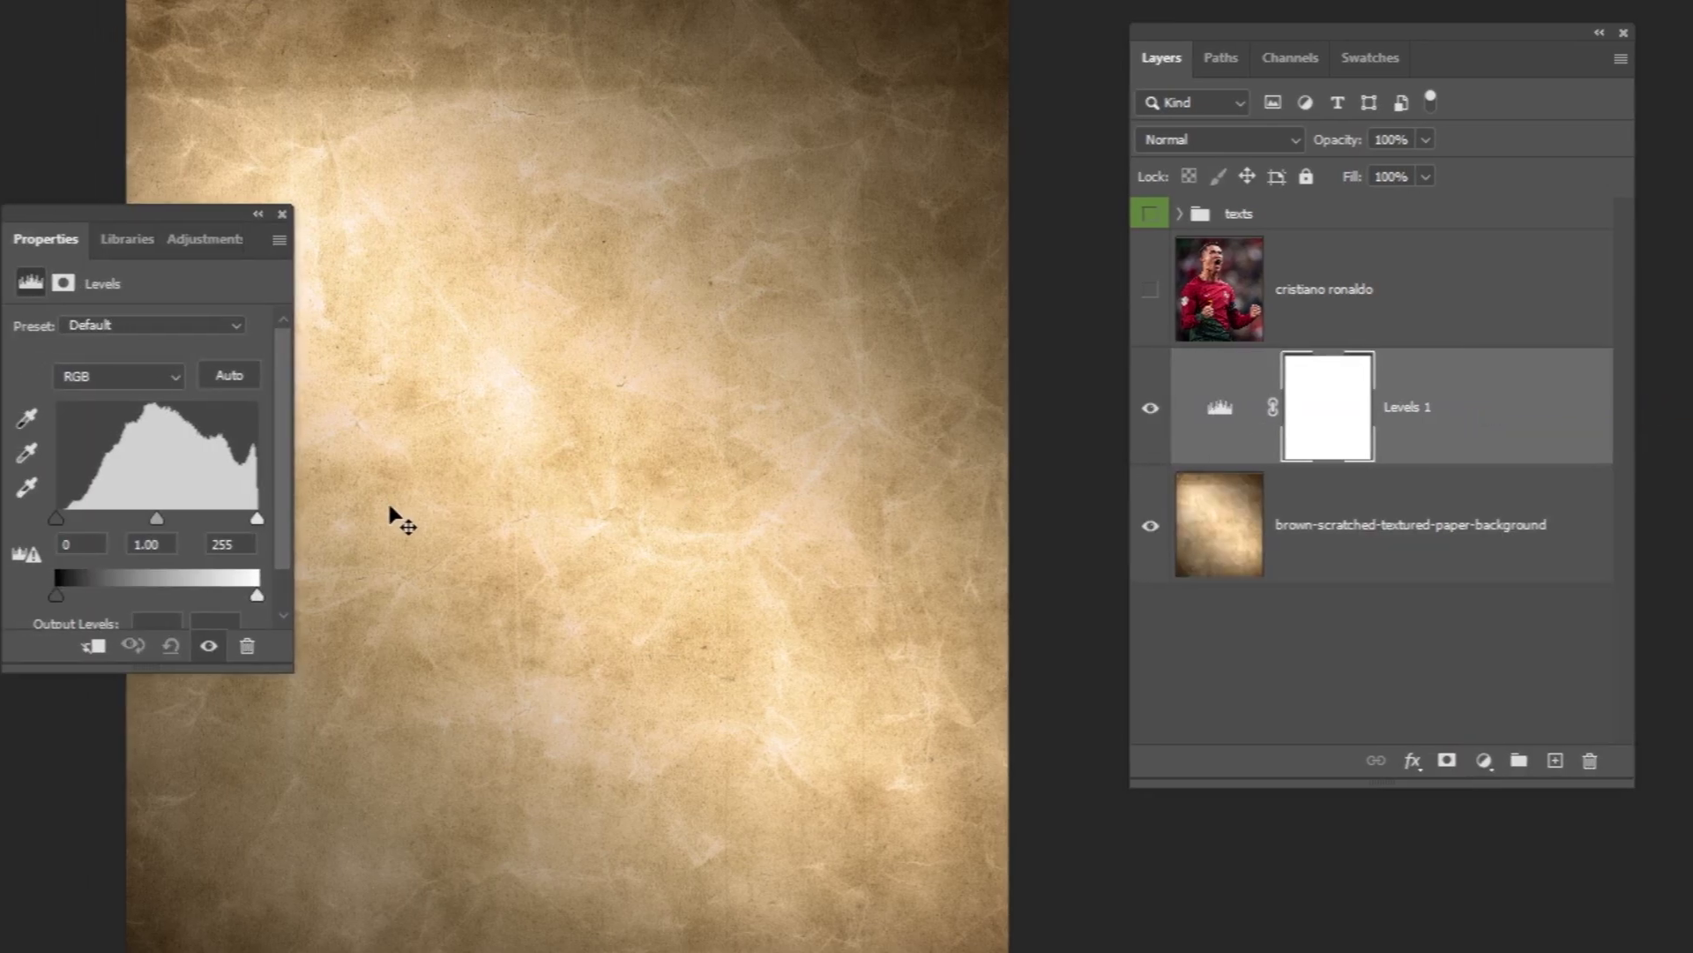
pyautogui.click(256, 597)
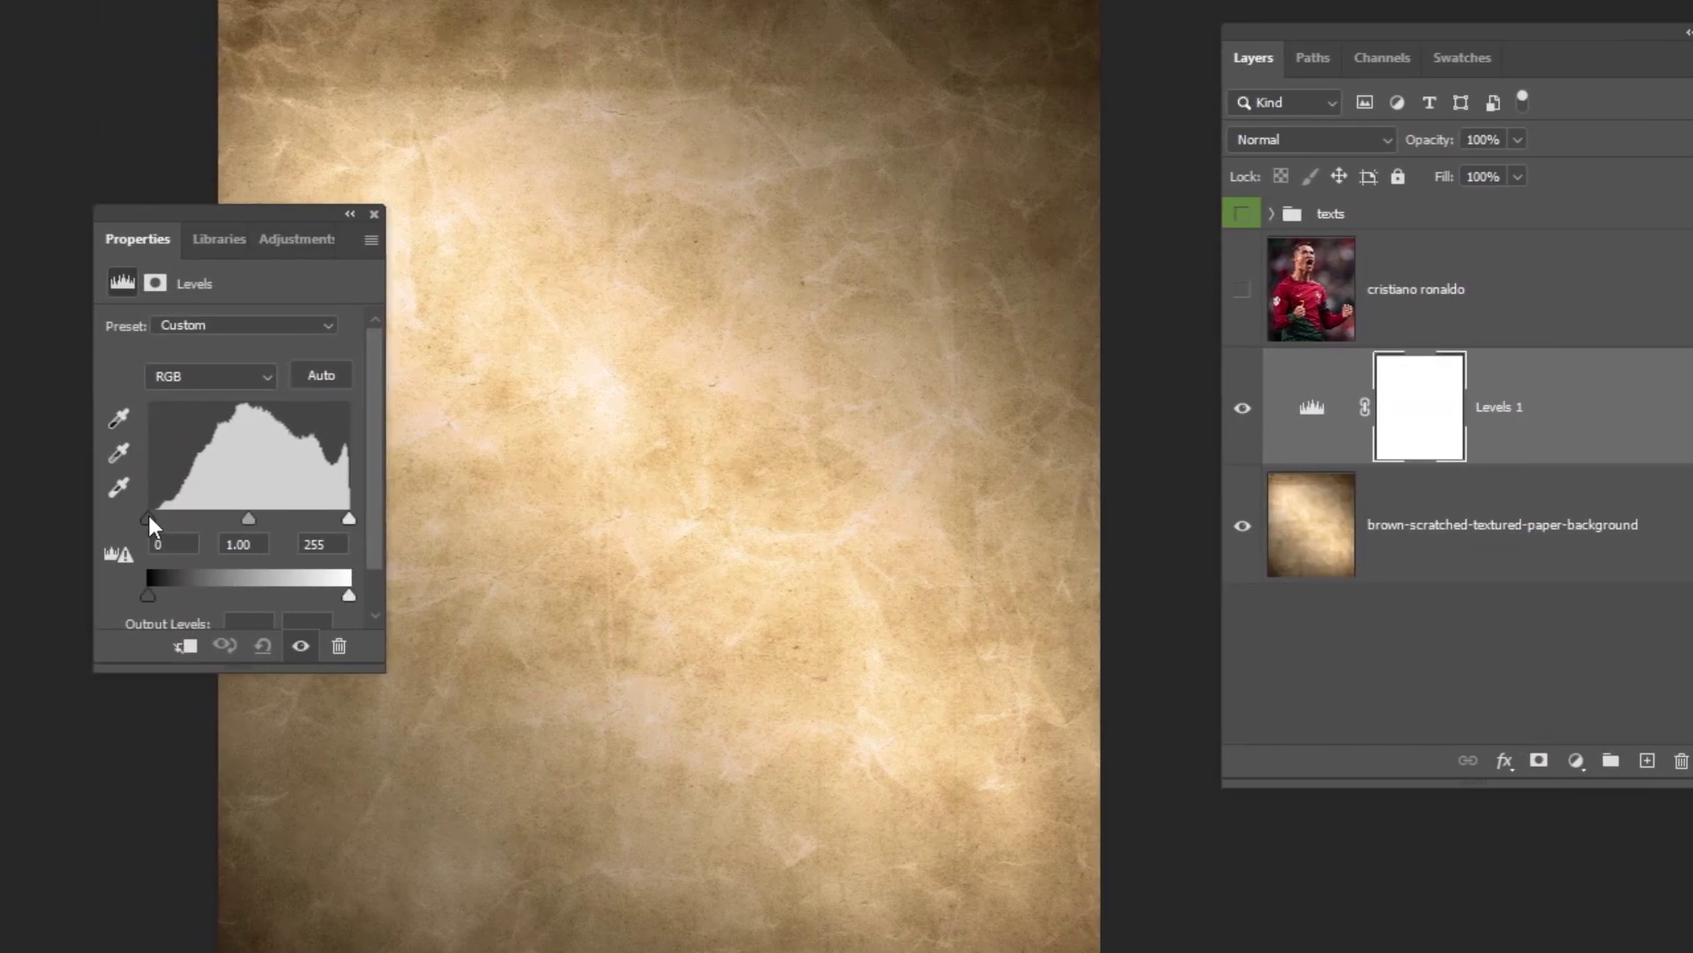
pyautogui.moveTo(148, 517); pyautogui.dragTo(184, 518)
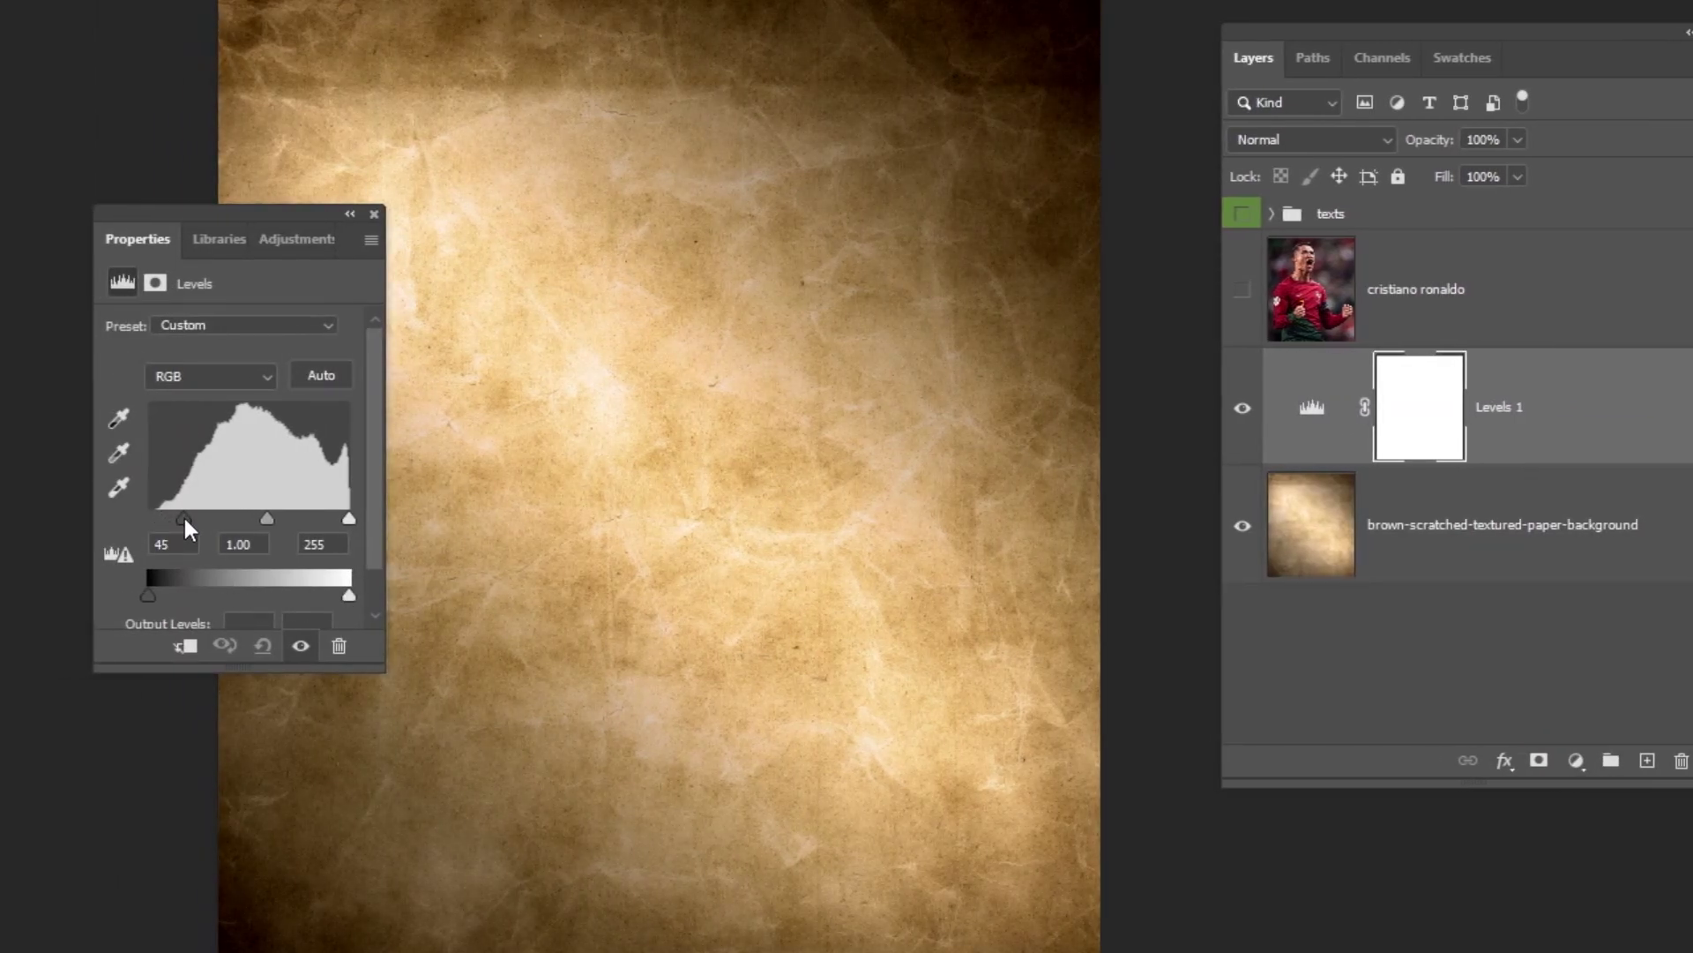
pyautogui.click(373, 214)
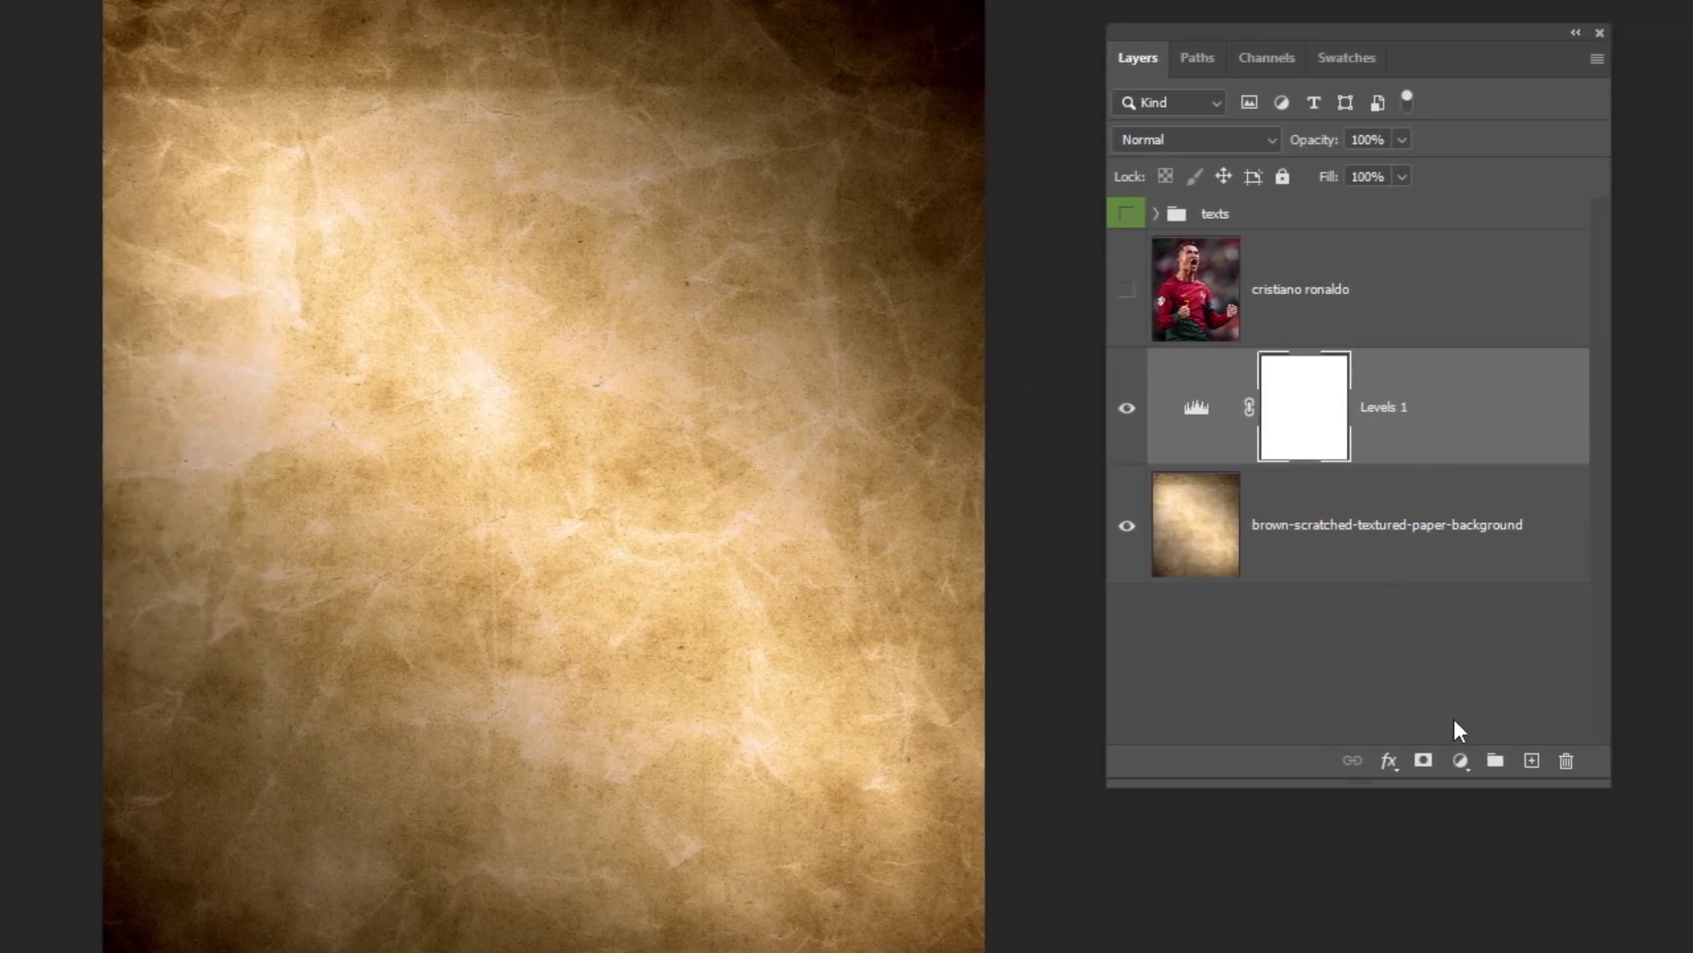
# Add a Hue/Saturation adjustment layer above the Levels layer and set its saturation to -100
pyautogui.click(1460, 760)
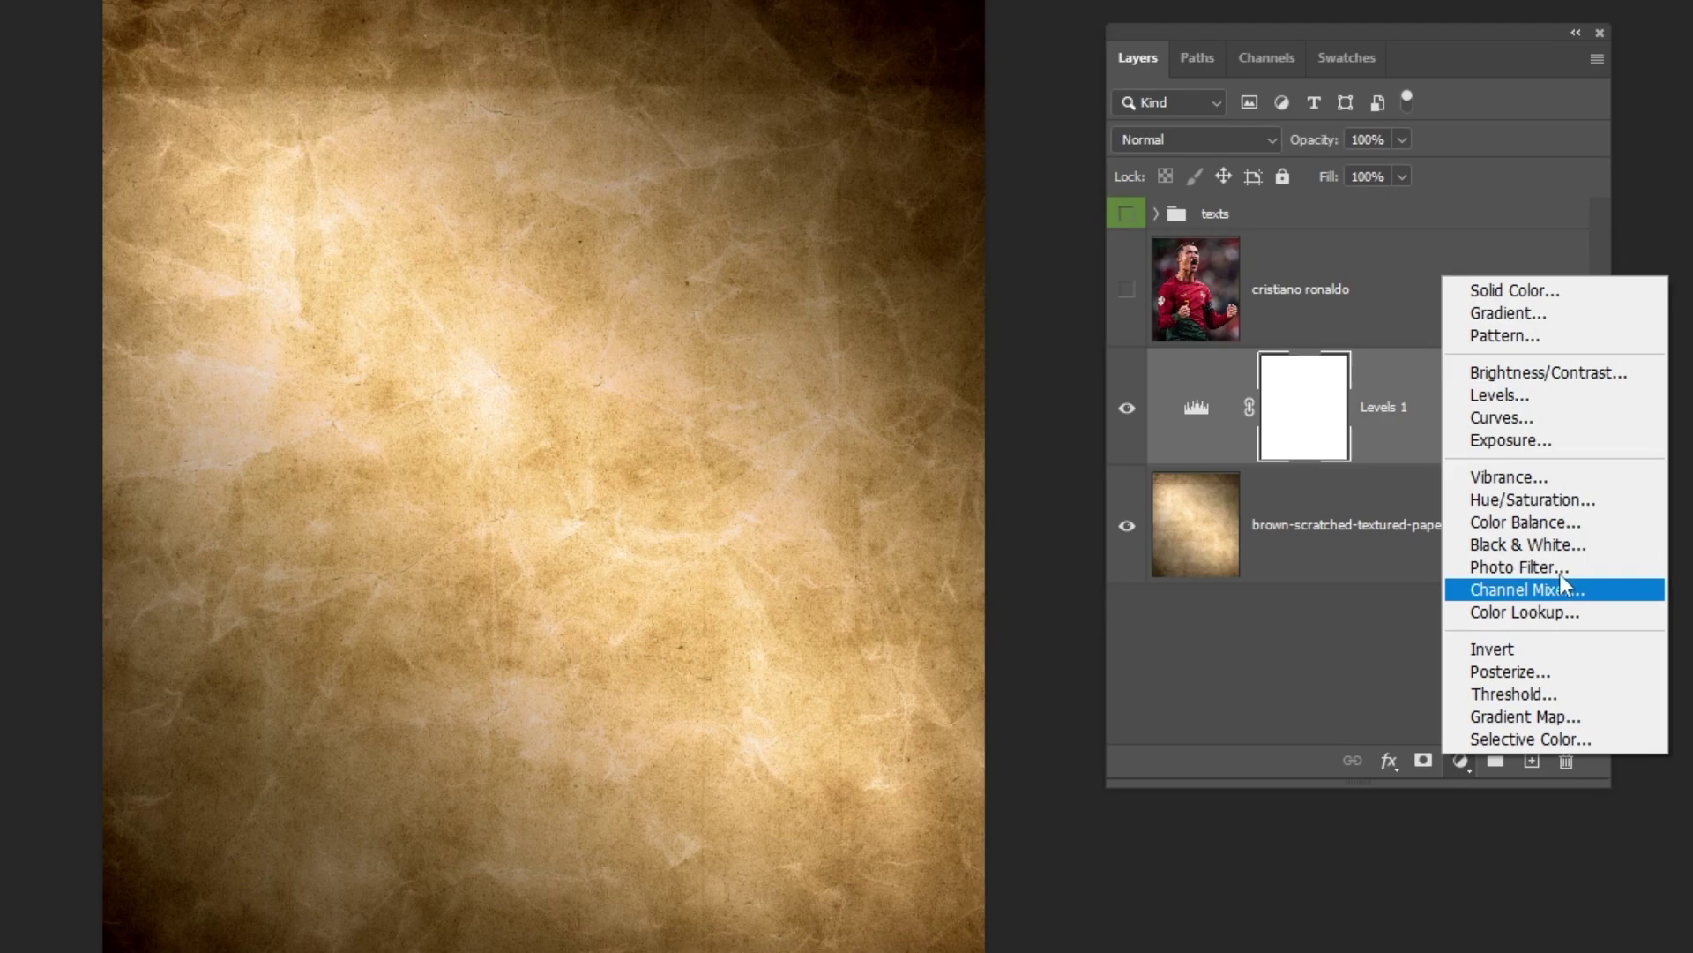
pyautogui.click(1568, 499)
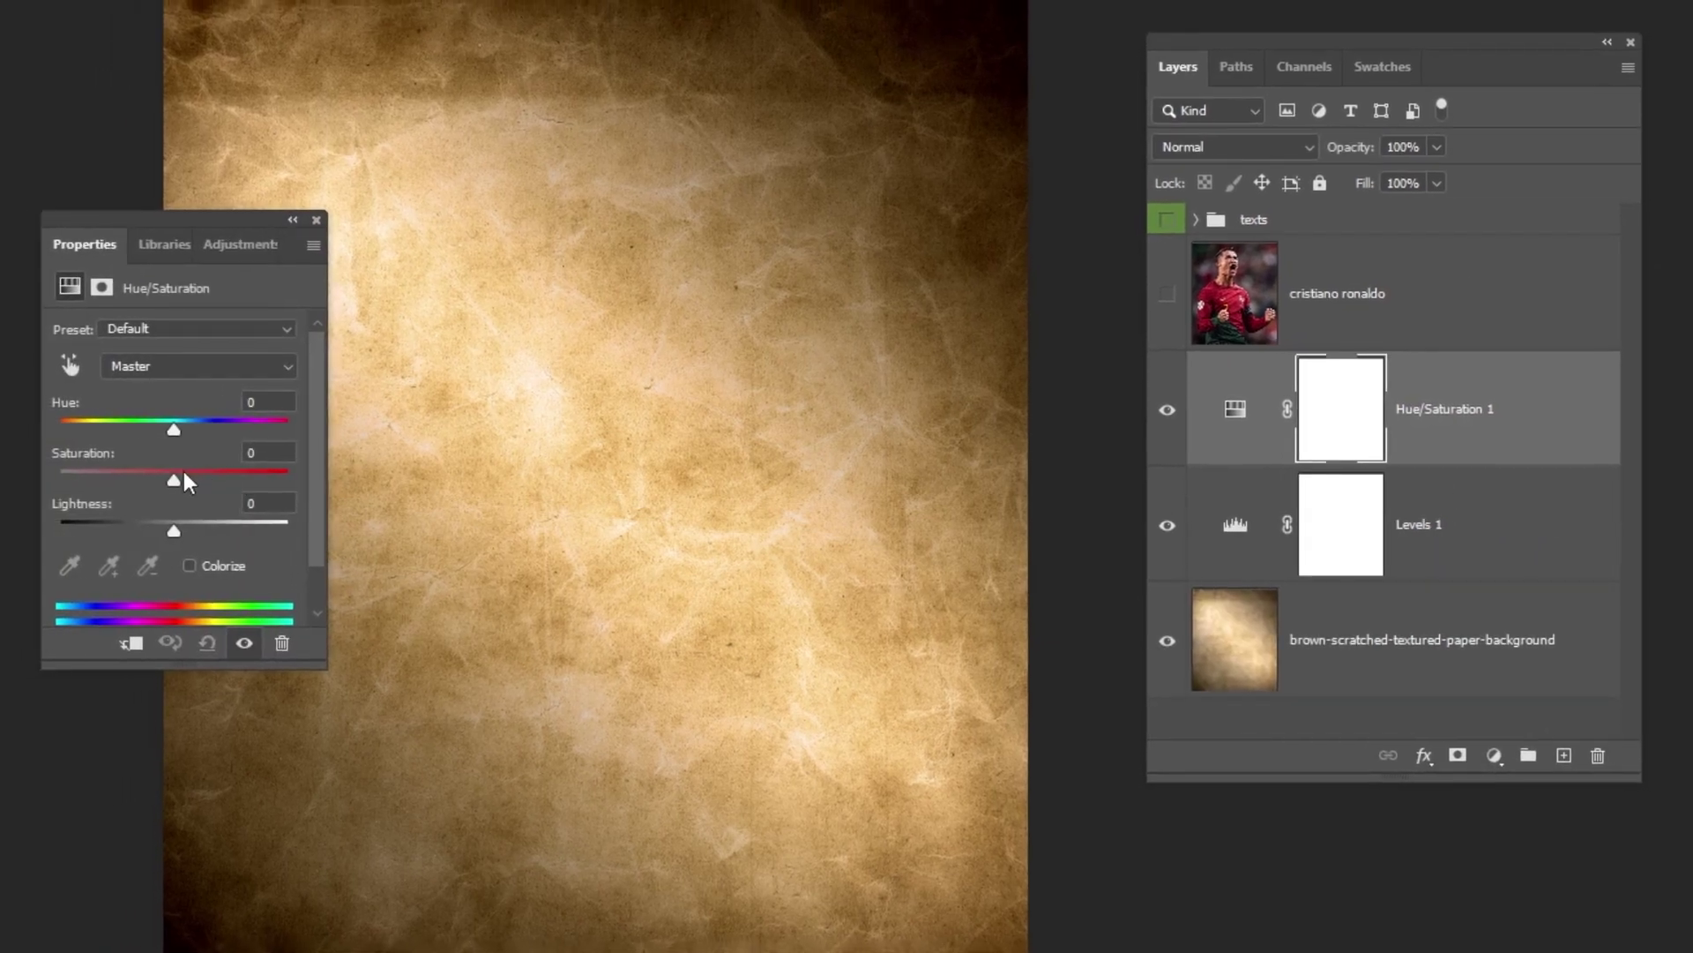
pyautogui.moveTo(113, 480); pyautogui.dragTo(0, 488)
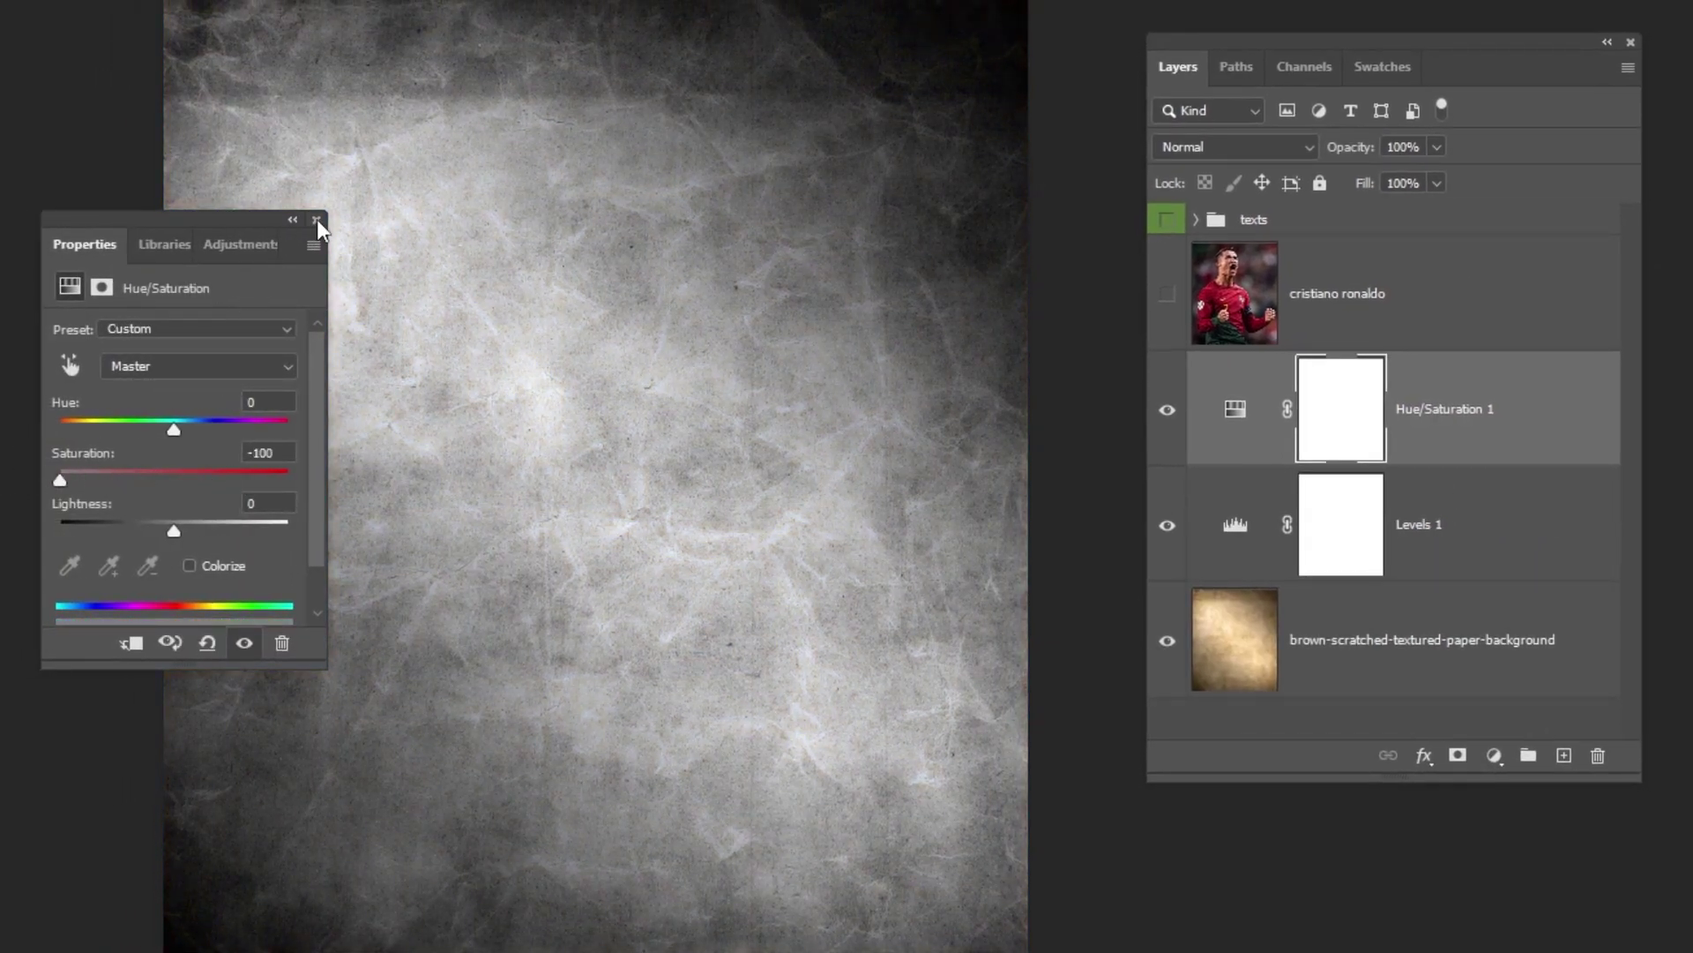
pyautogui.click(316, 220)
# Add a second Hue/Saturation adjustment layer with Colorize on, saturation 36 and a slightly raised hue to tint the paper red
pyautogui.click(1495, 756)
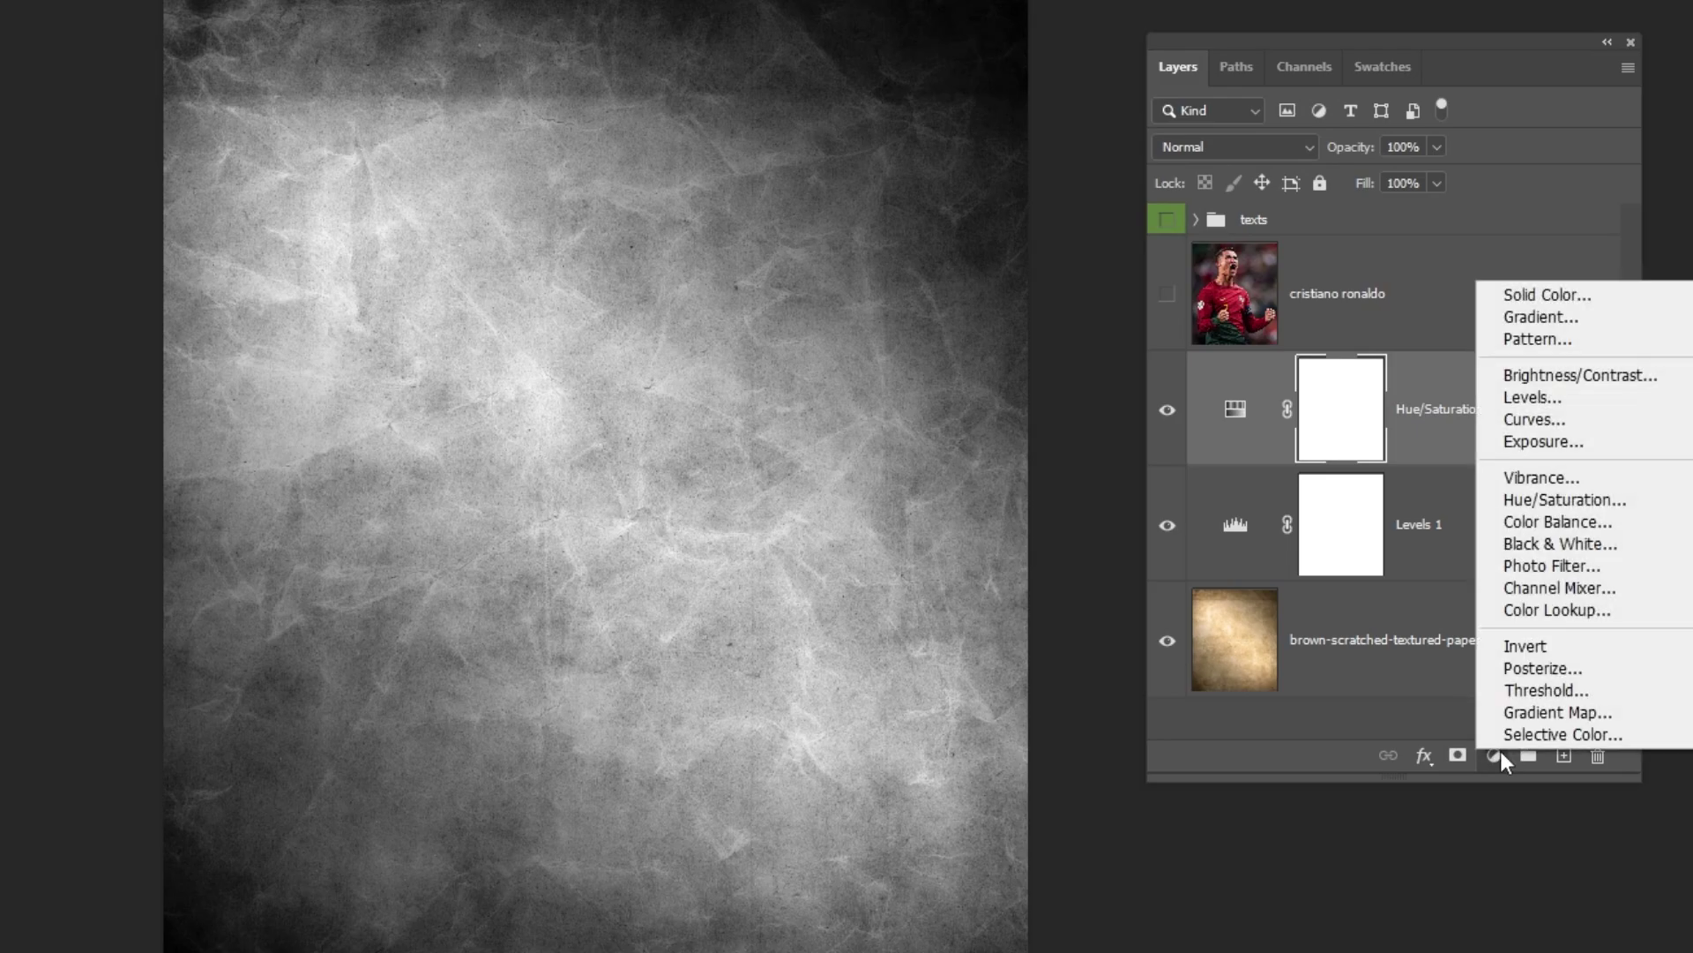
pyautogui.click(1504, 501)
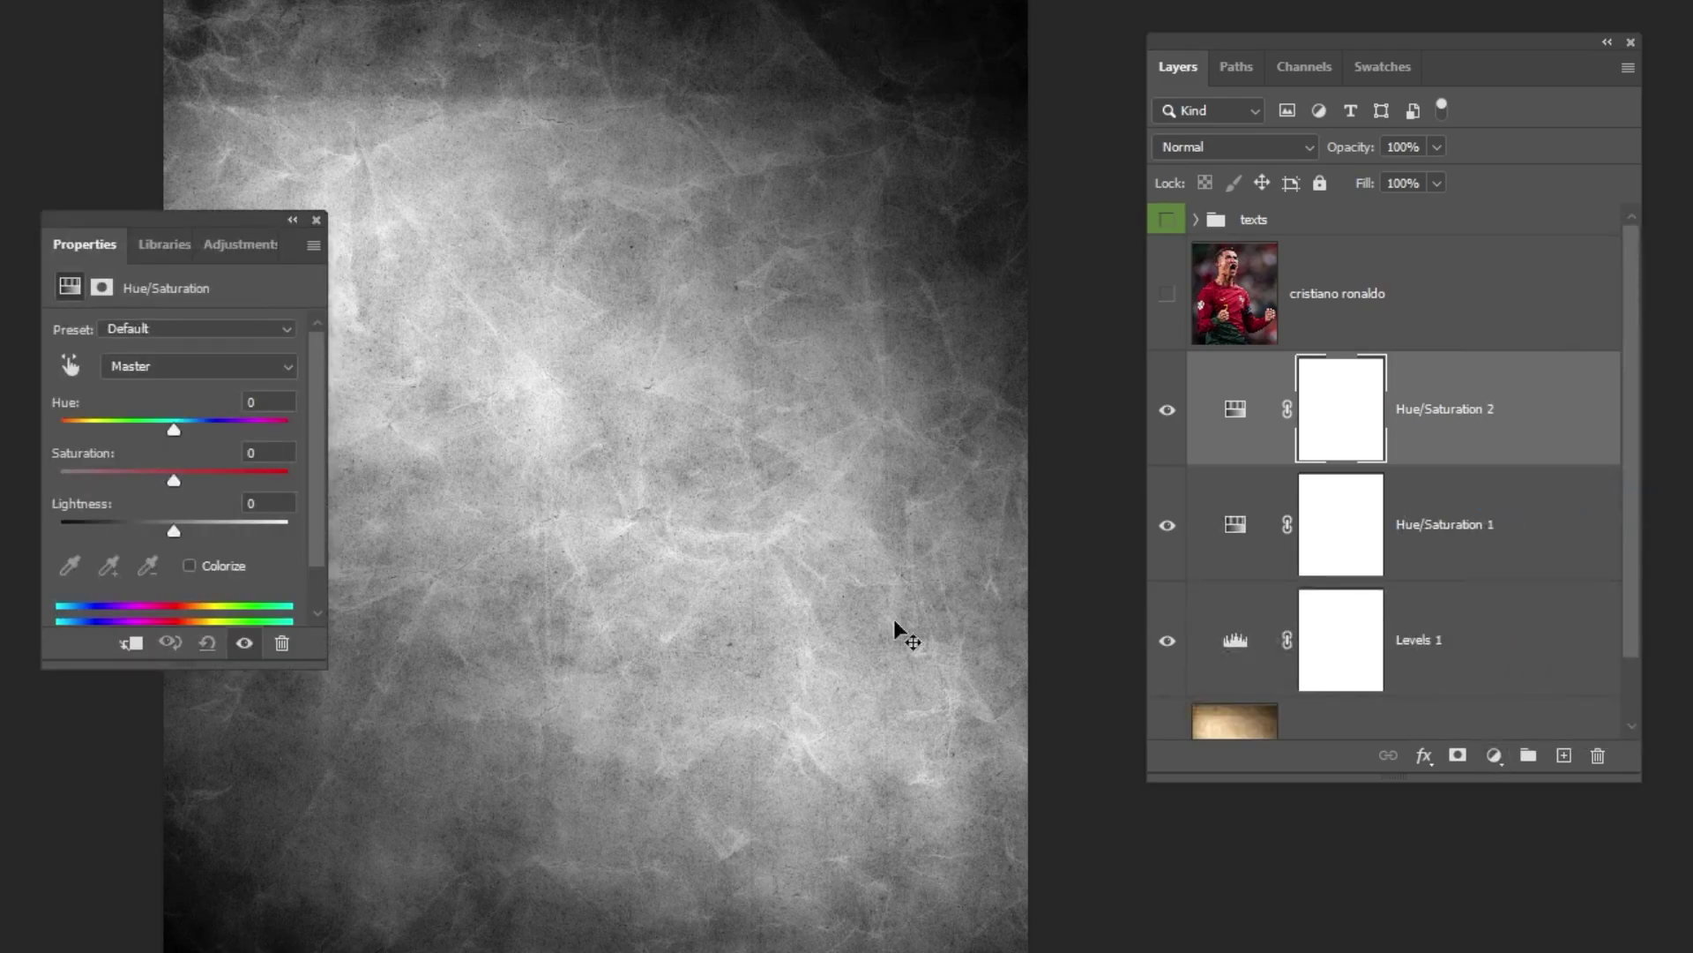
pyautogui.click(190, 566)
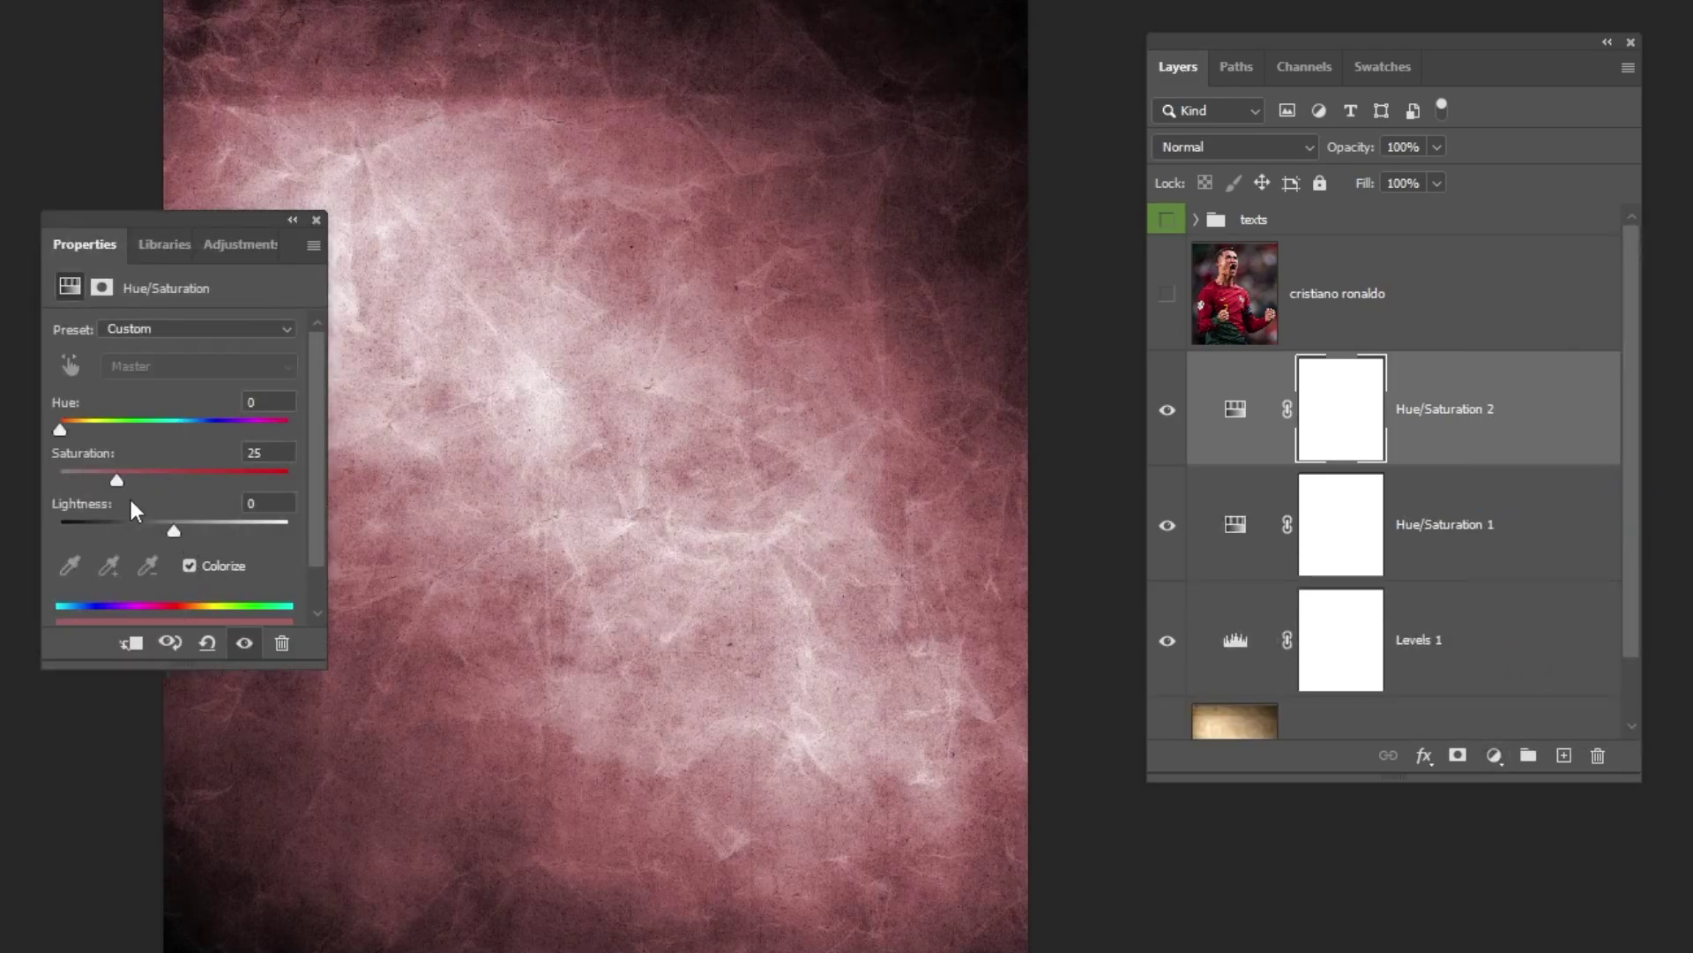
pyautogui.moveTo(118, 477); pyautogui.dragTo(146, 475)
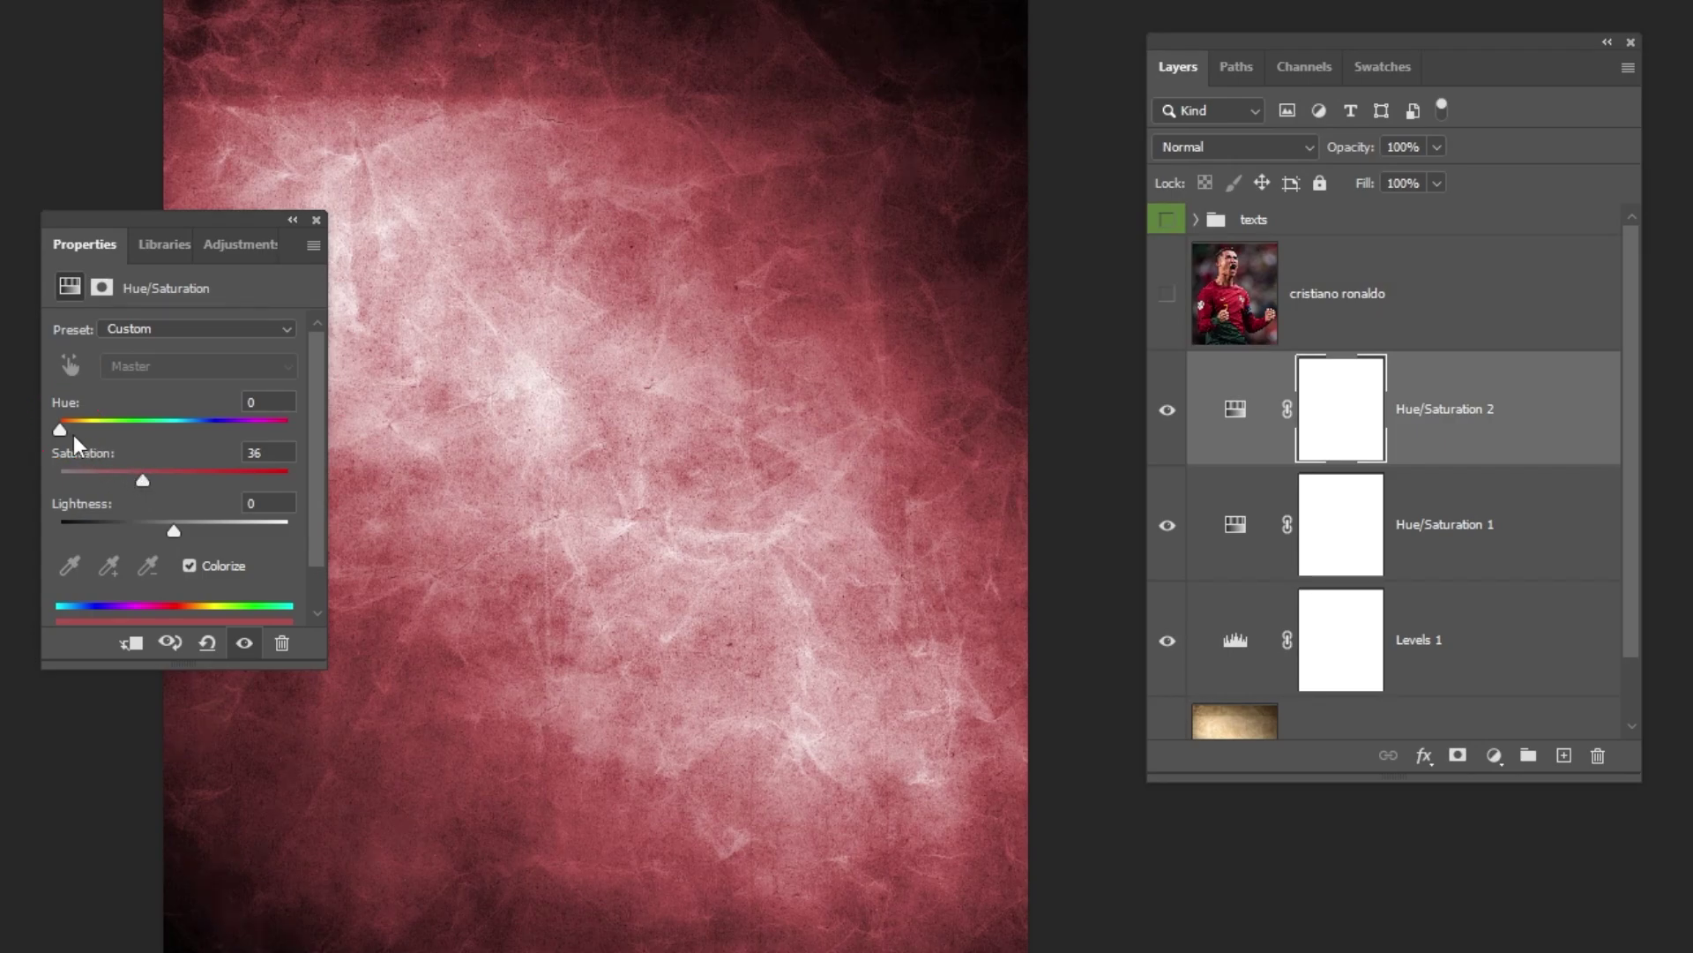
pyautogui.moveTo(60, 430); pyautogui.dragTo(65, 431)
pyautogui.click(316, 219)
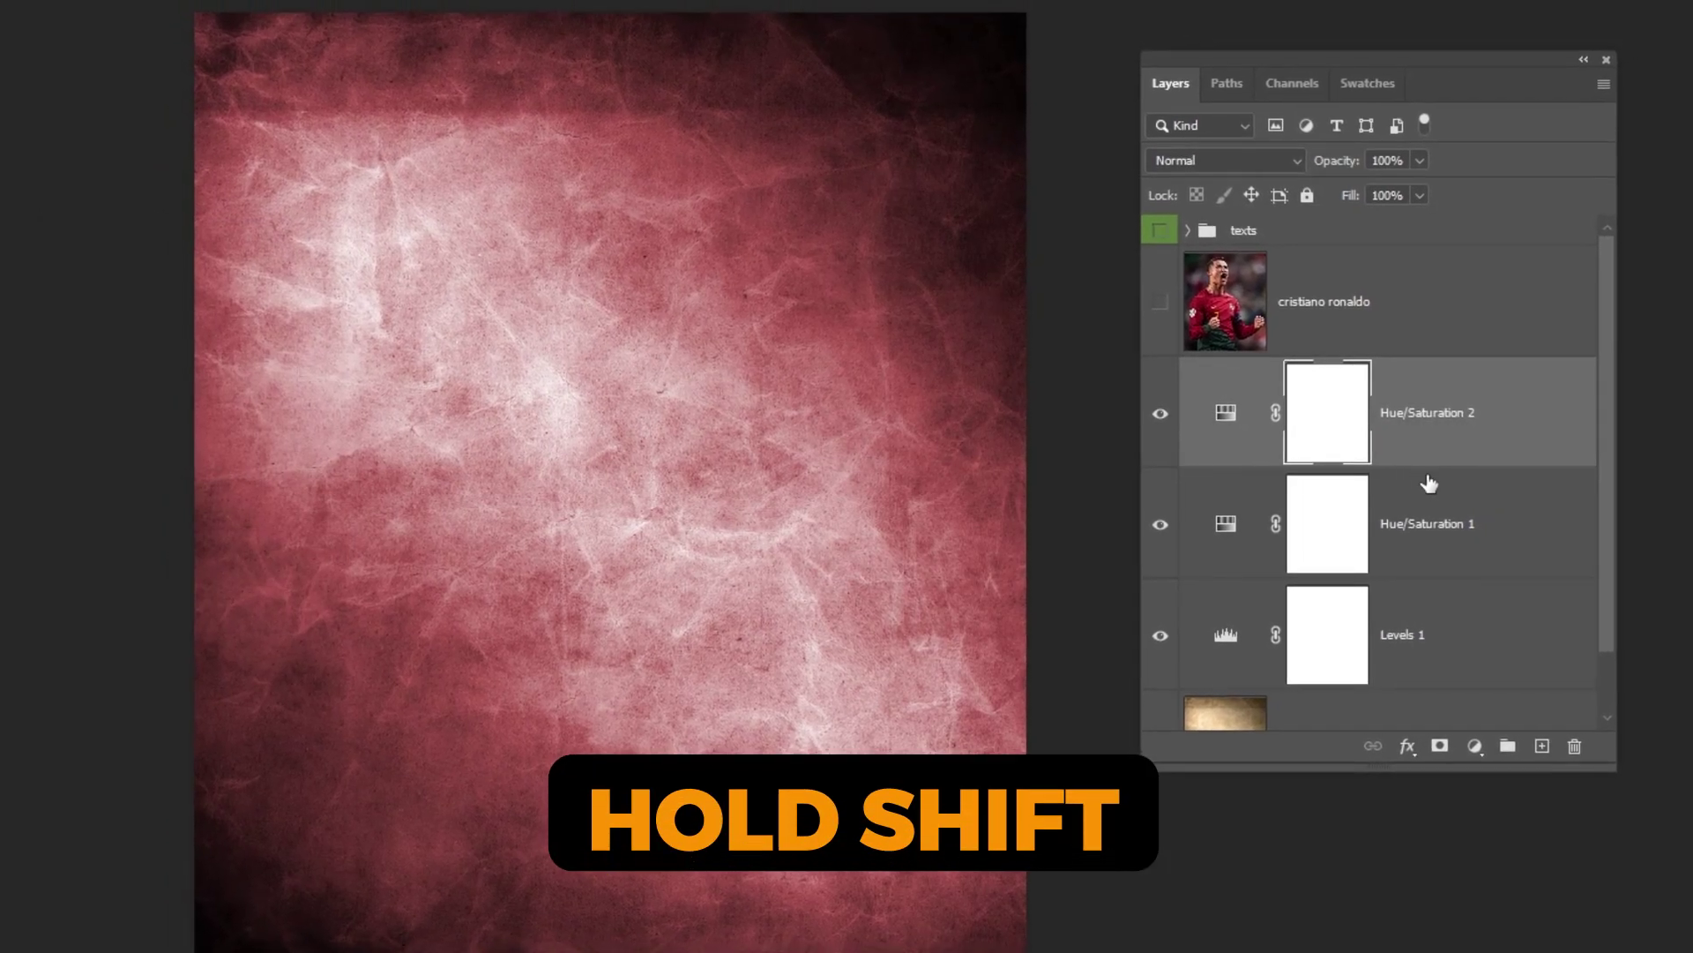
# Group the paper texture layer with its three adjustment layers and name the group "background"
pyautogui.moveTo(1632, 774)
pyautogui.mouseDown()
pyautogui.moveTo(1632, 874)
pyautogui.moveTo(1598, 855)
pyautogui.mouseUp()
pyautogui.click(1420, 745)
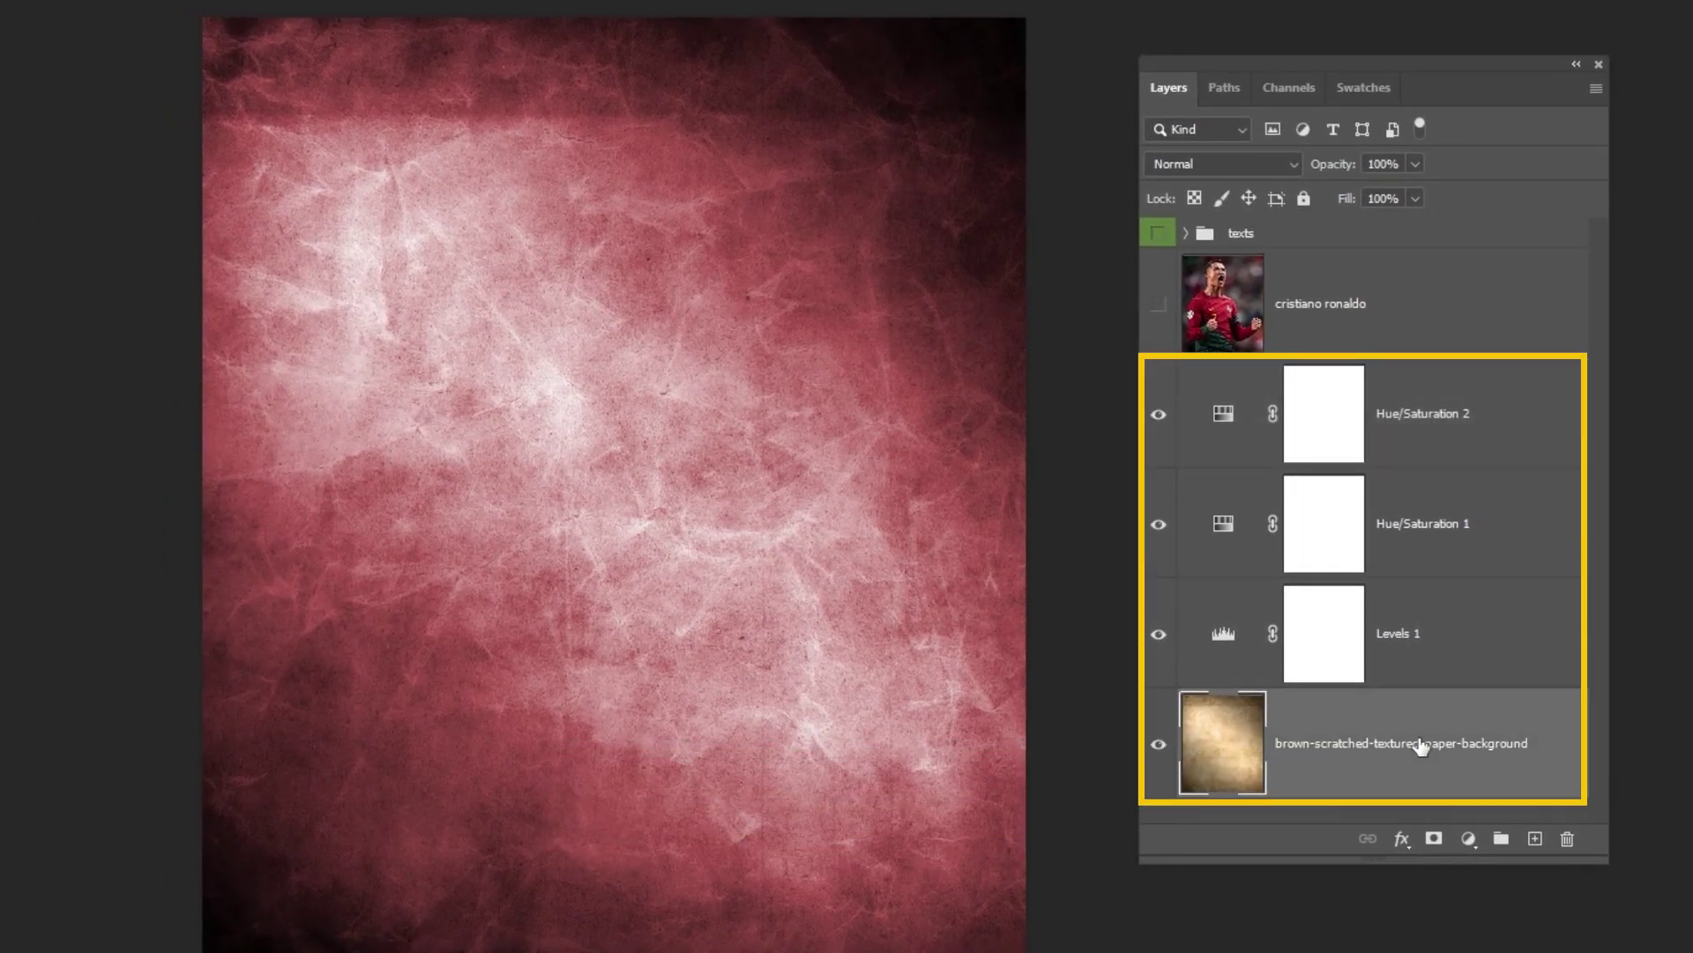
pyautogui.keyDown('shift'); pyautogui.click(1436, 433); pyautogui.keyUp('shift')
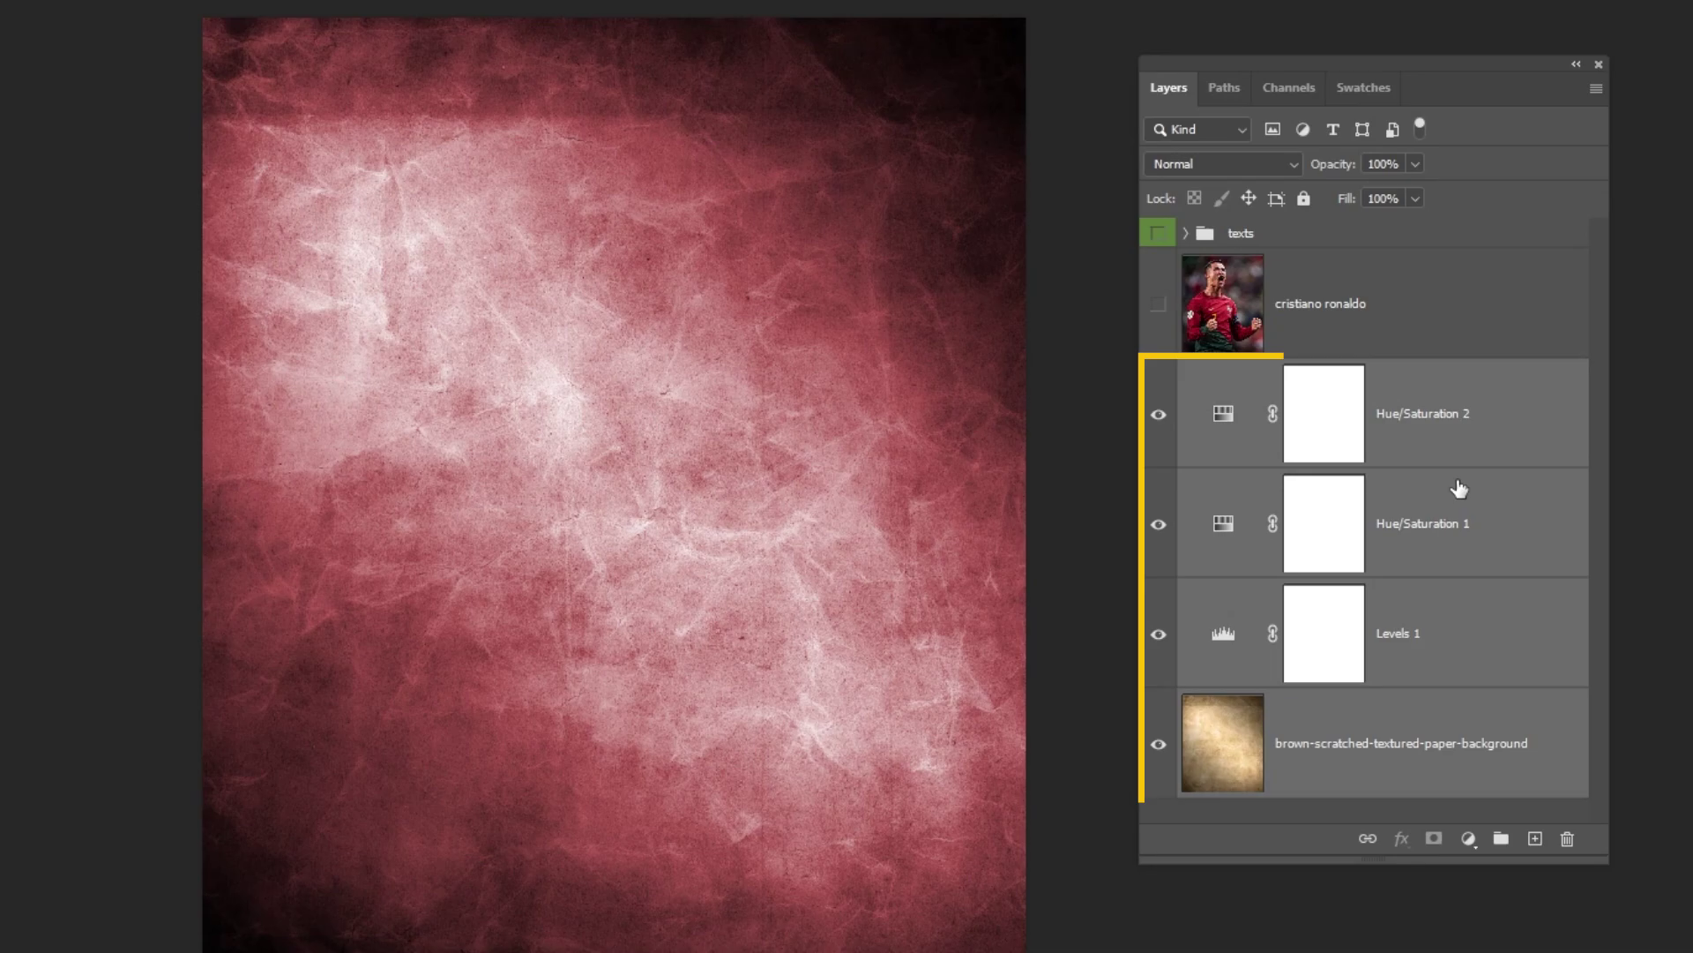
pyautogui.click(1501, 839)
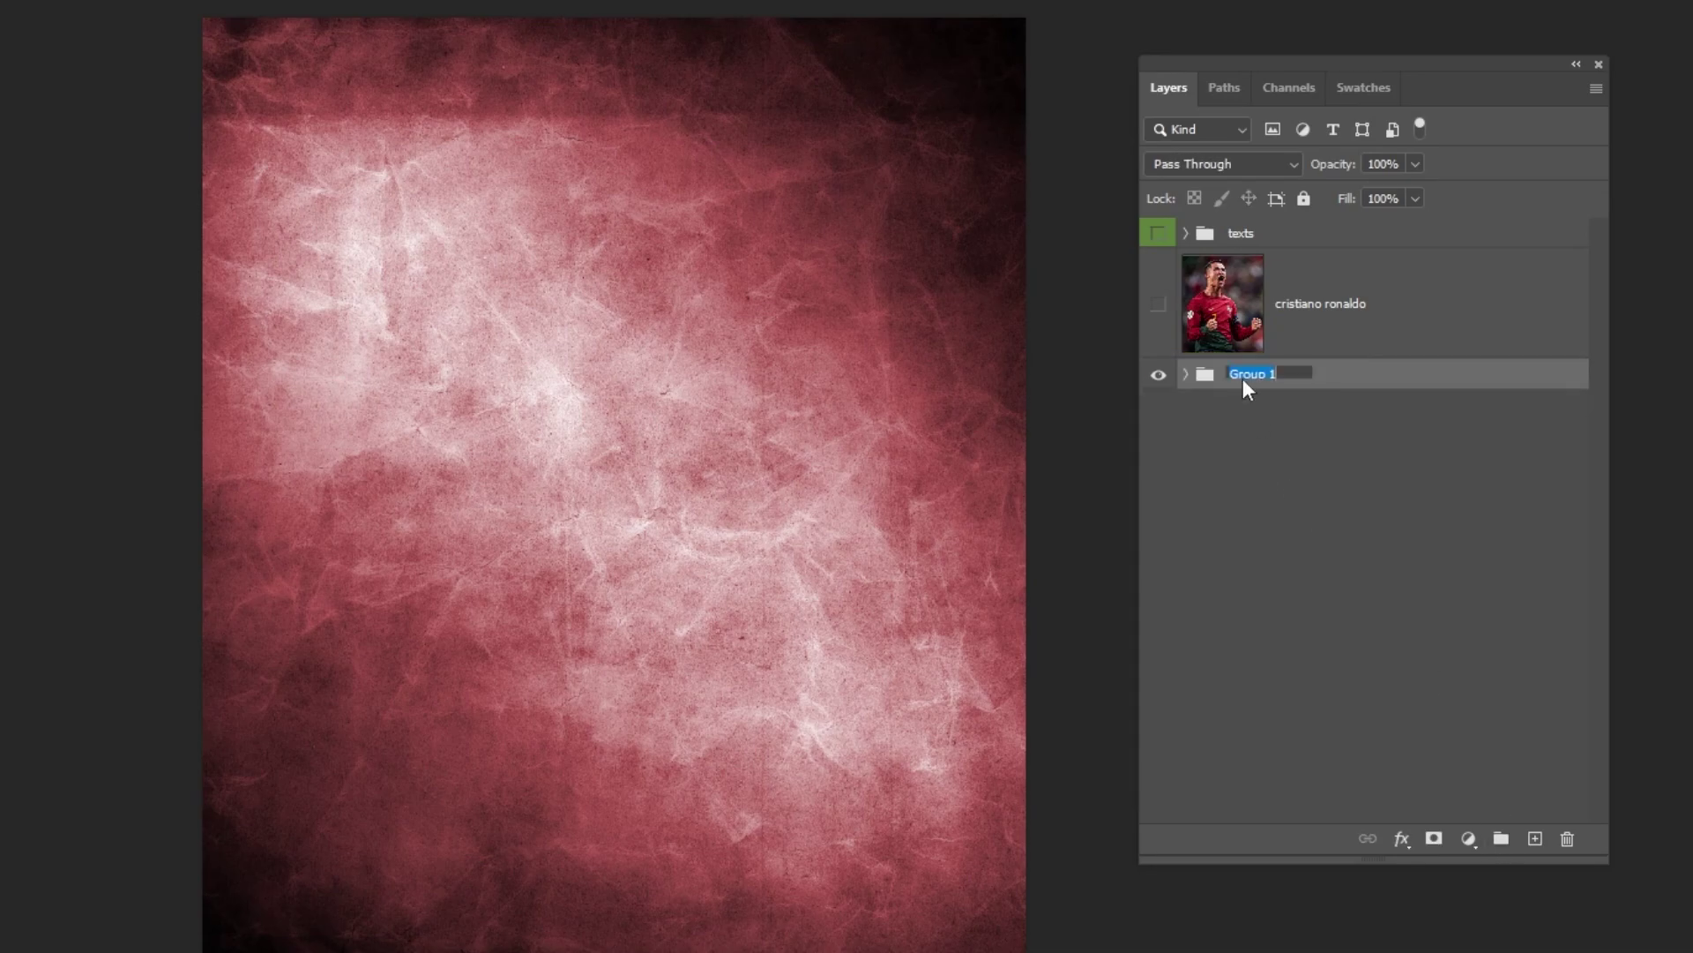
pyautogui.write('und')
pyautogui.press('Return')
# Show the player photo layer and cut the player out with a layer mask made from a subject selection
pyautogui.click(1153, 311)
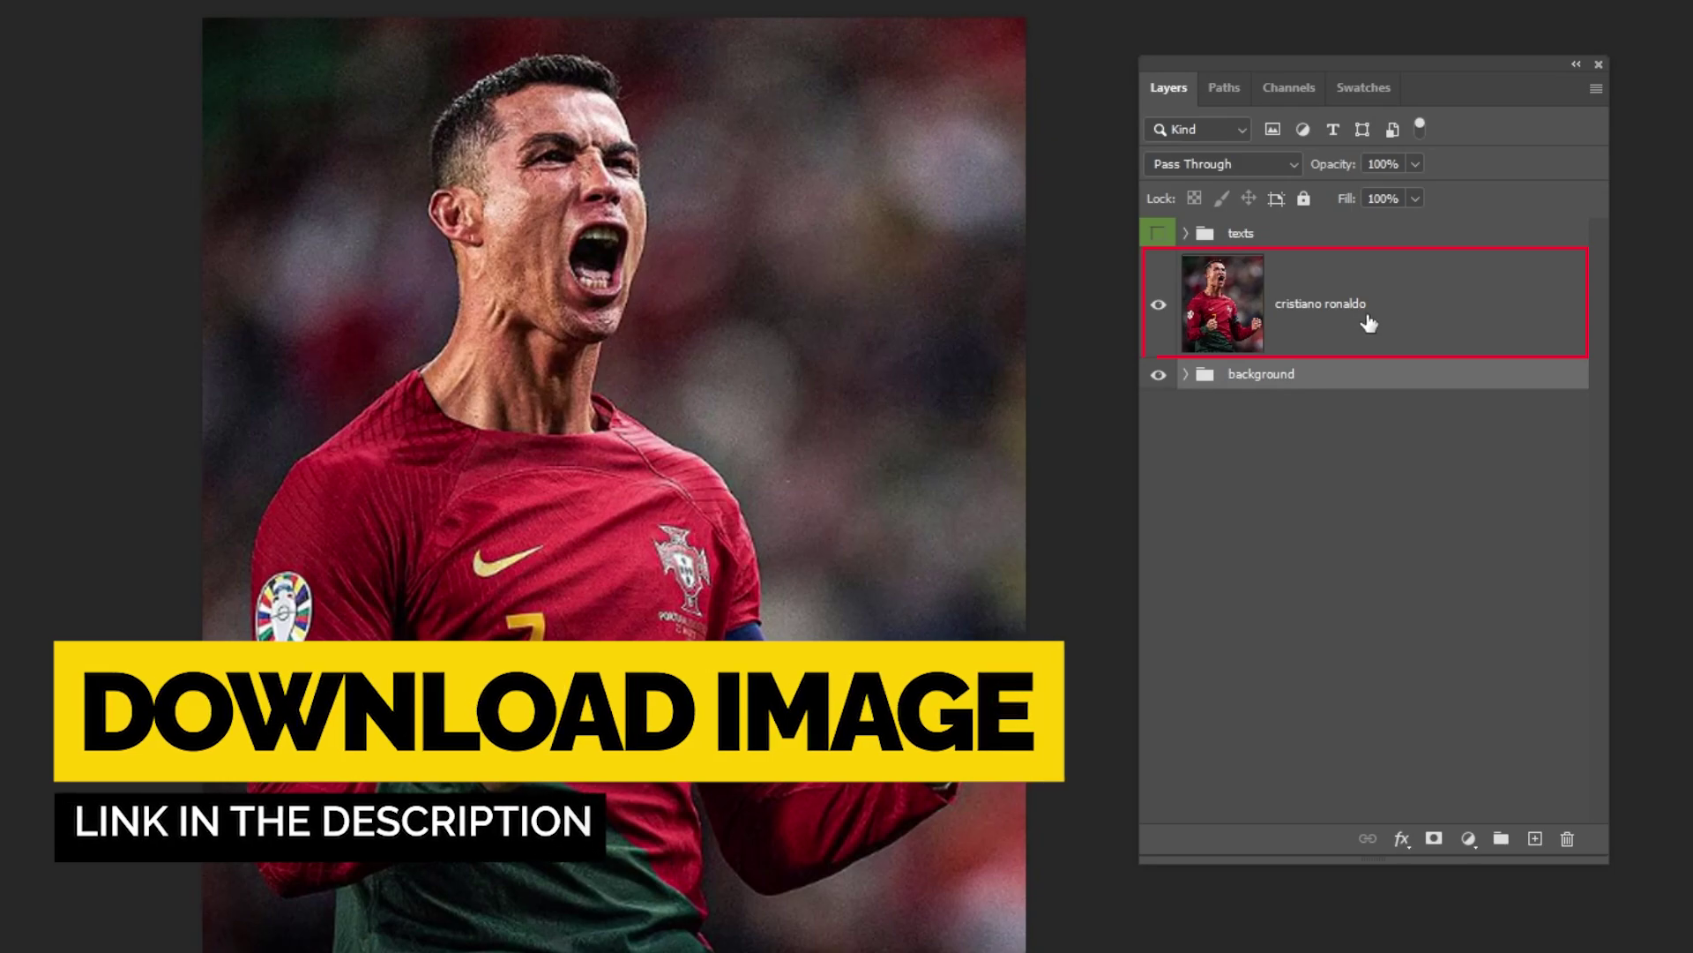
pyautogui.click(1369, 321)
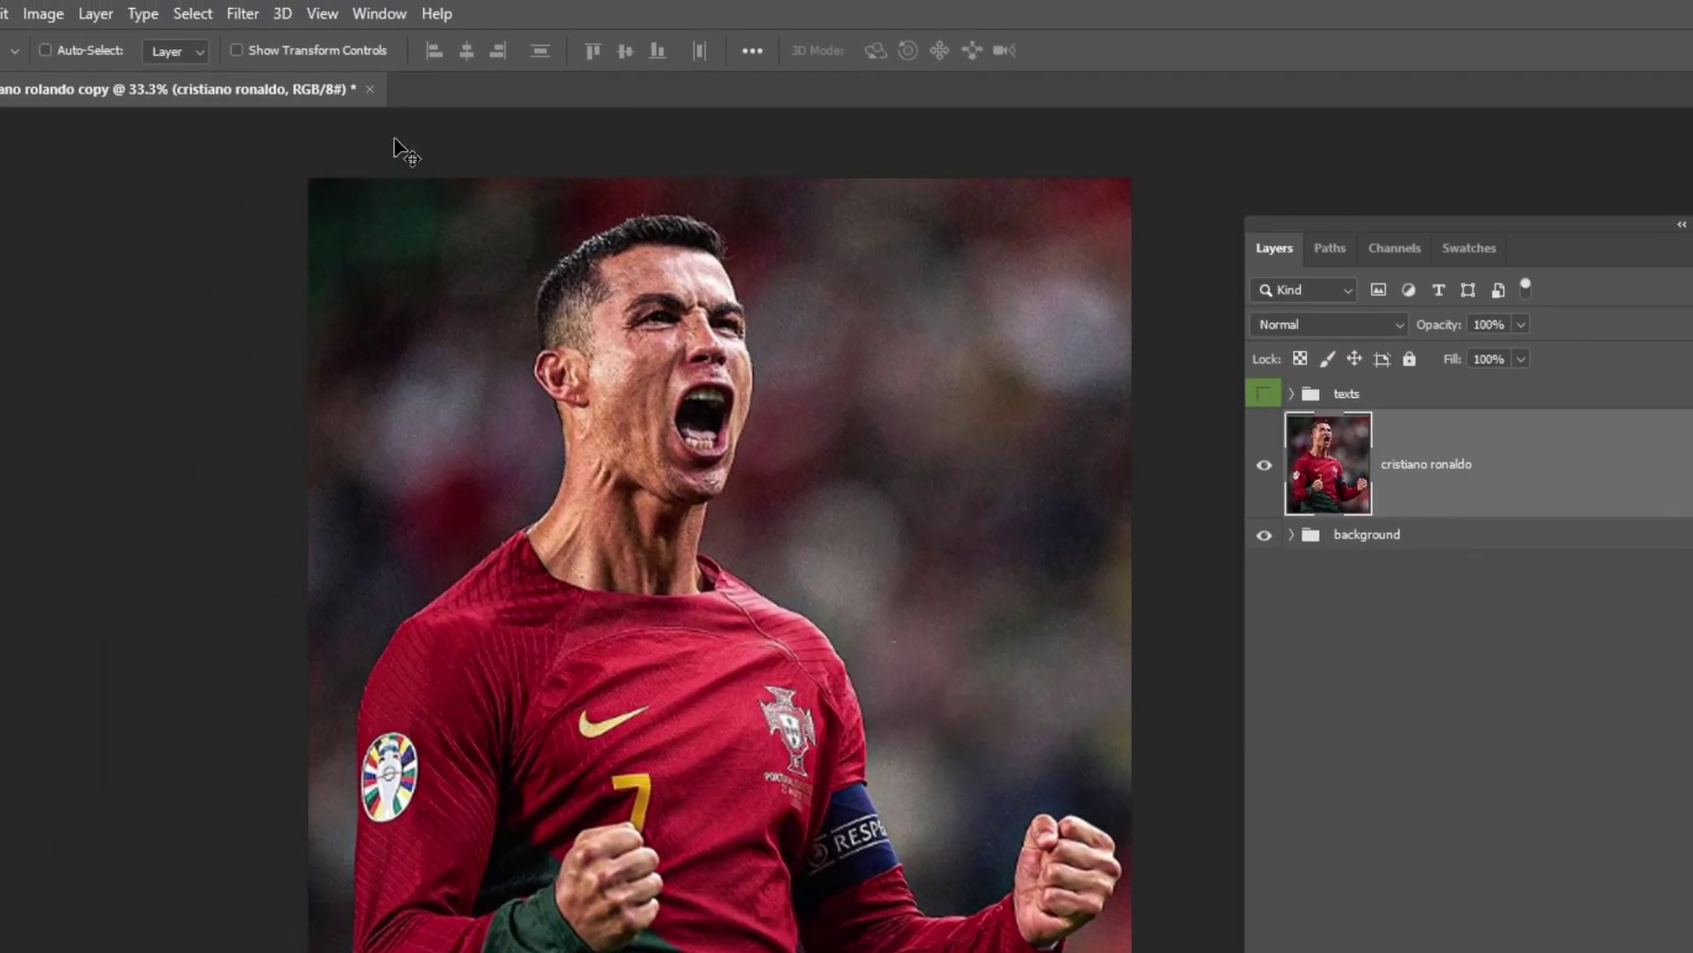
pyautogui.click(189, 16)
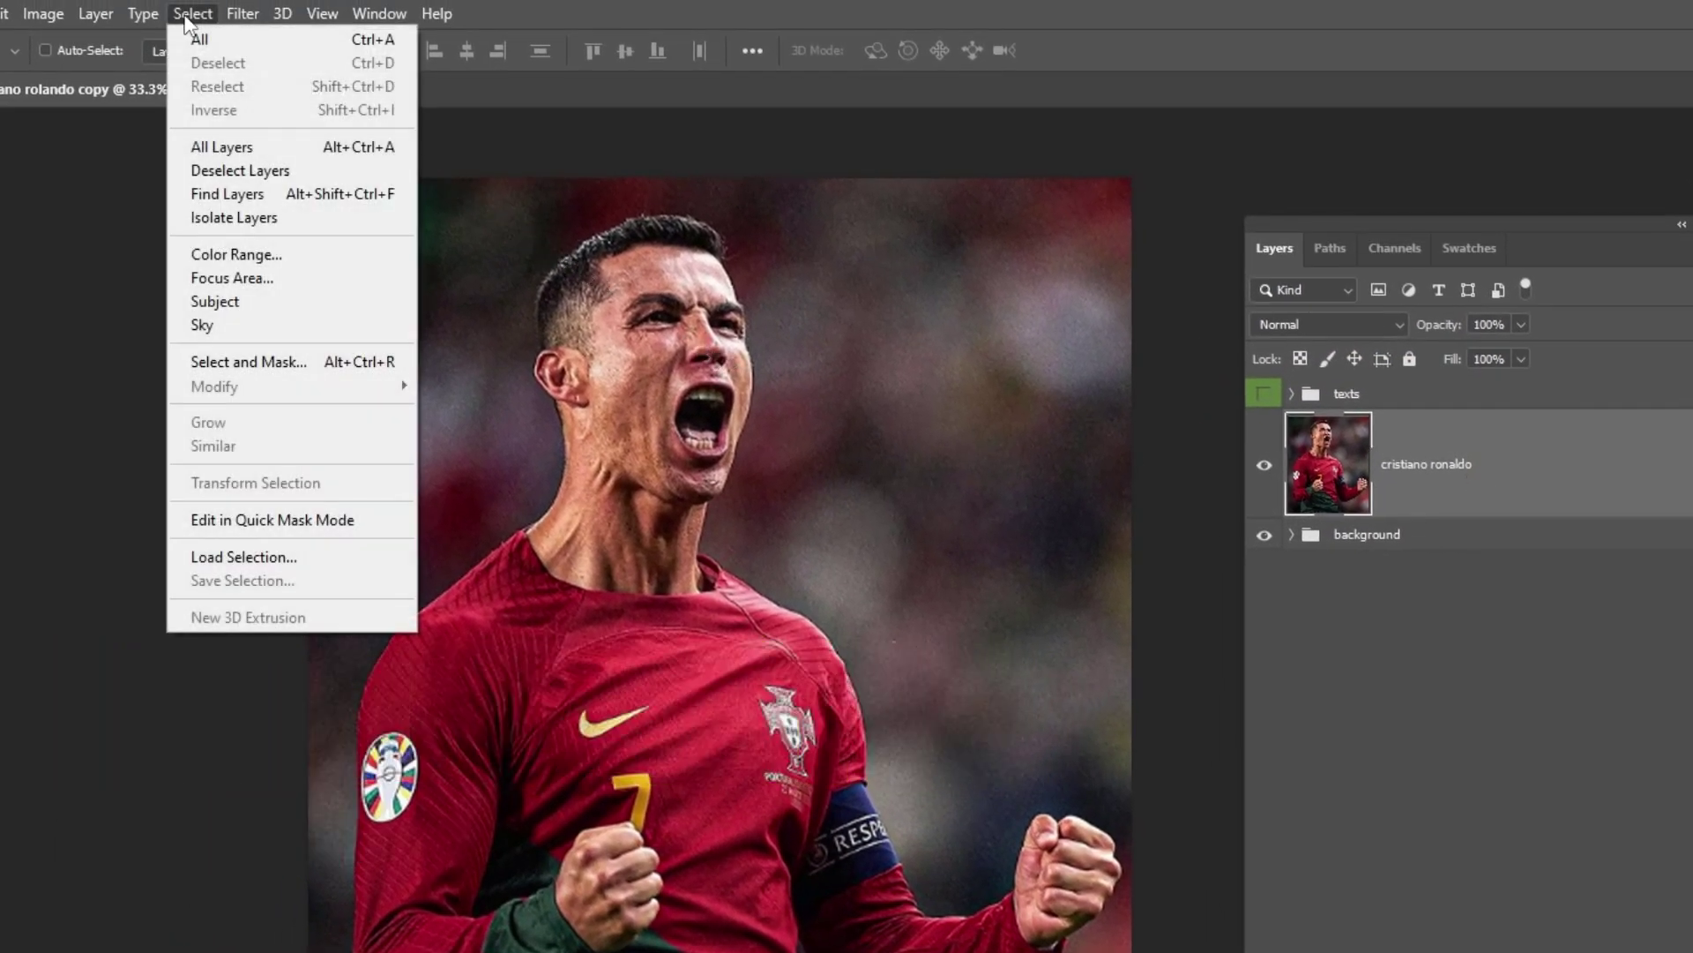
pyautogui.click(231, 301)
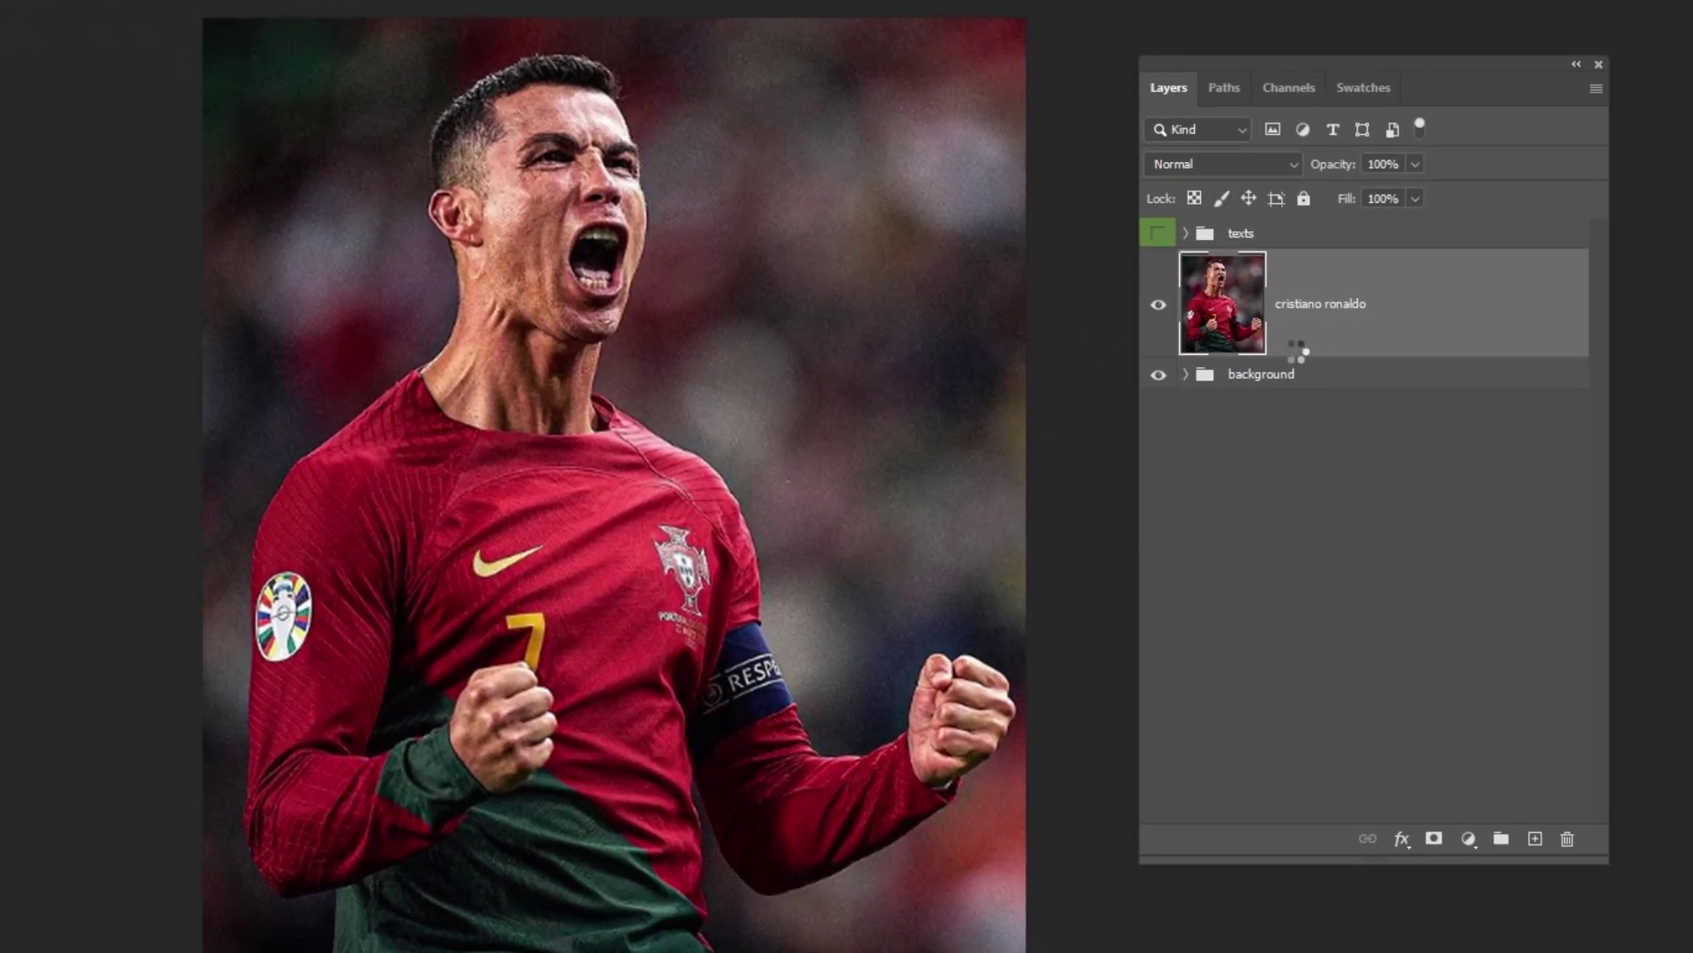
pyautogui.click(1434, 837)
pyautogui.hotkey('ctrl', '2')
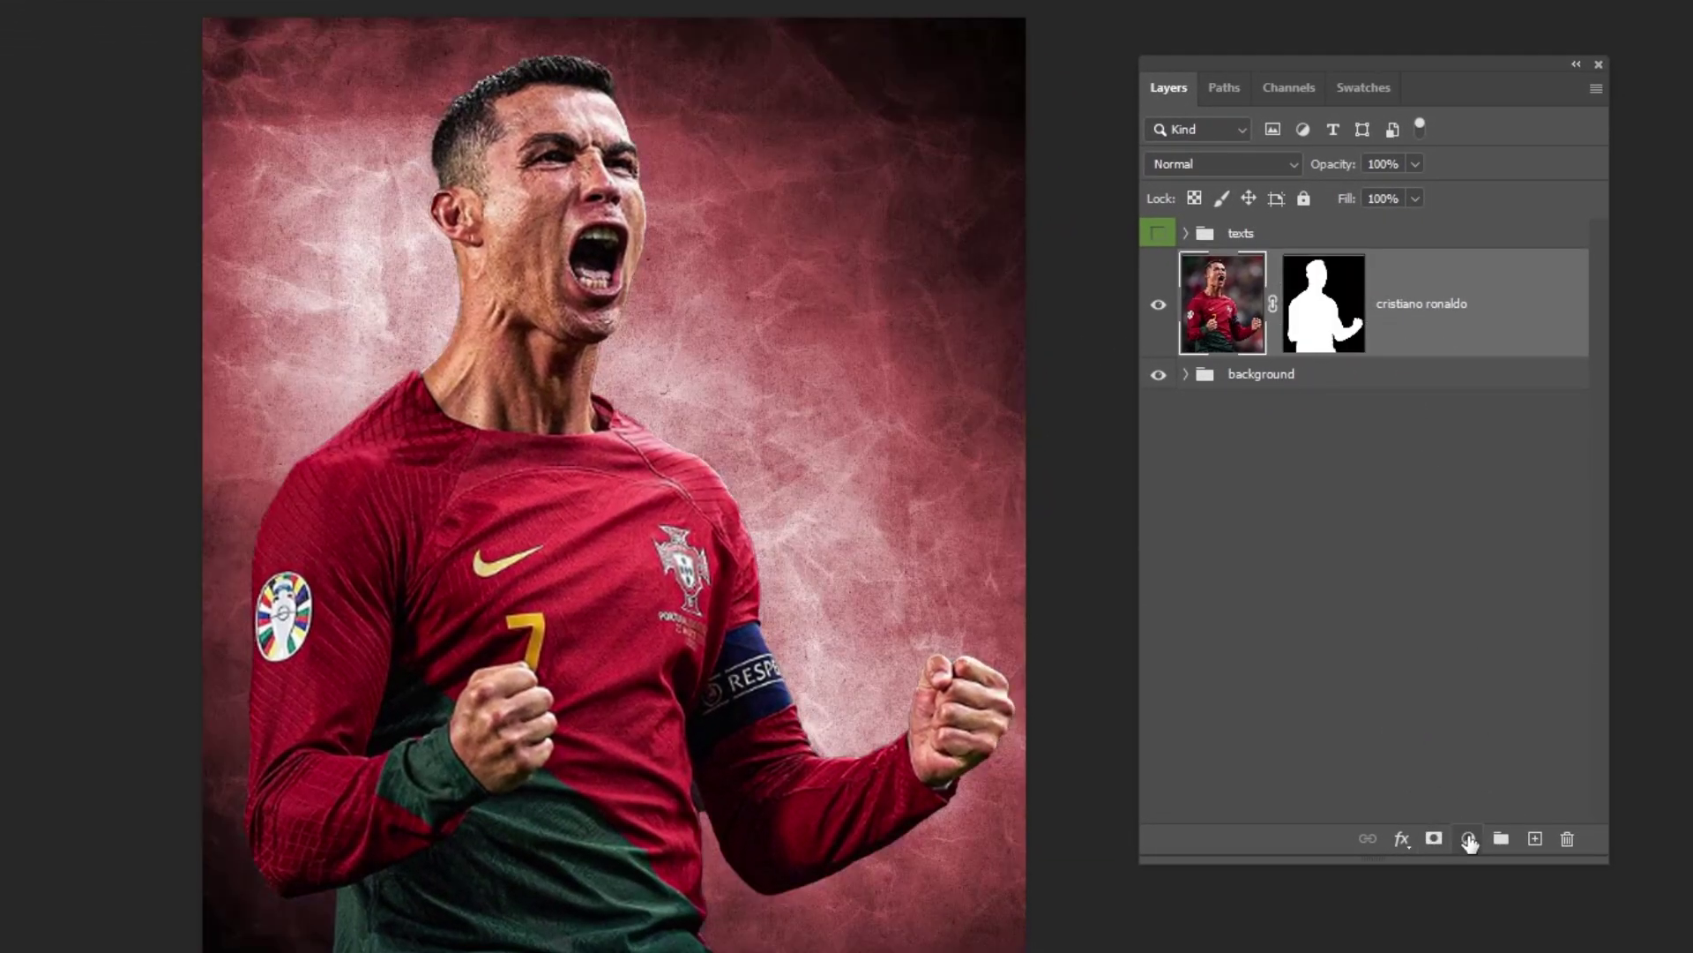
# Add a Curves adjustment clipped to the player layer and pull the curve down at input 118 to darken him
pyautogui.click(1469, 840)
pyautogui.click(1531, 521)
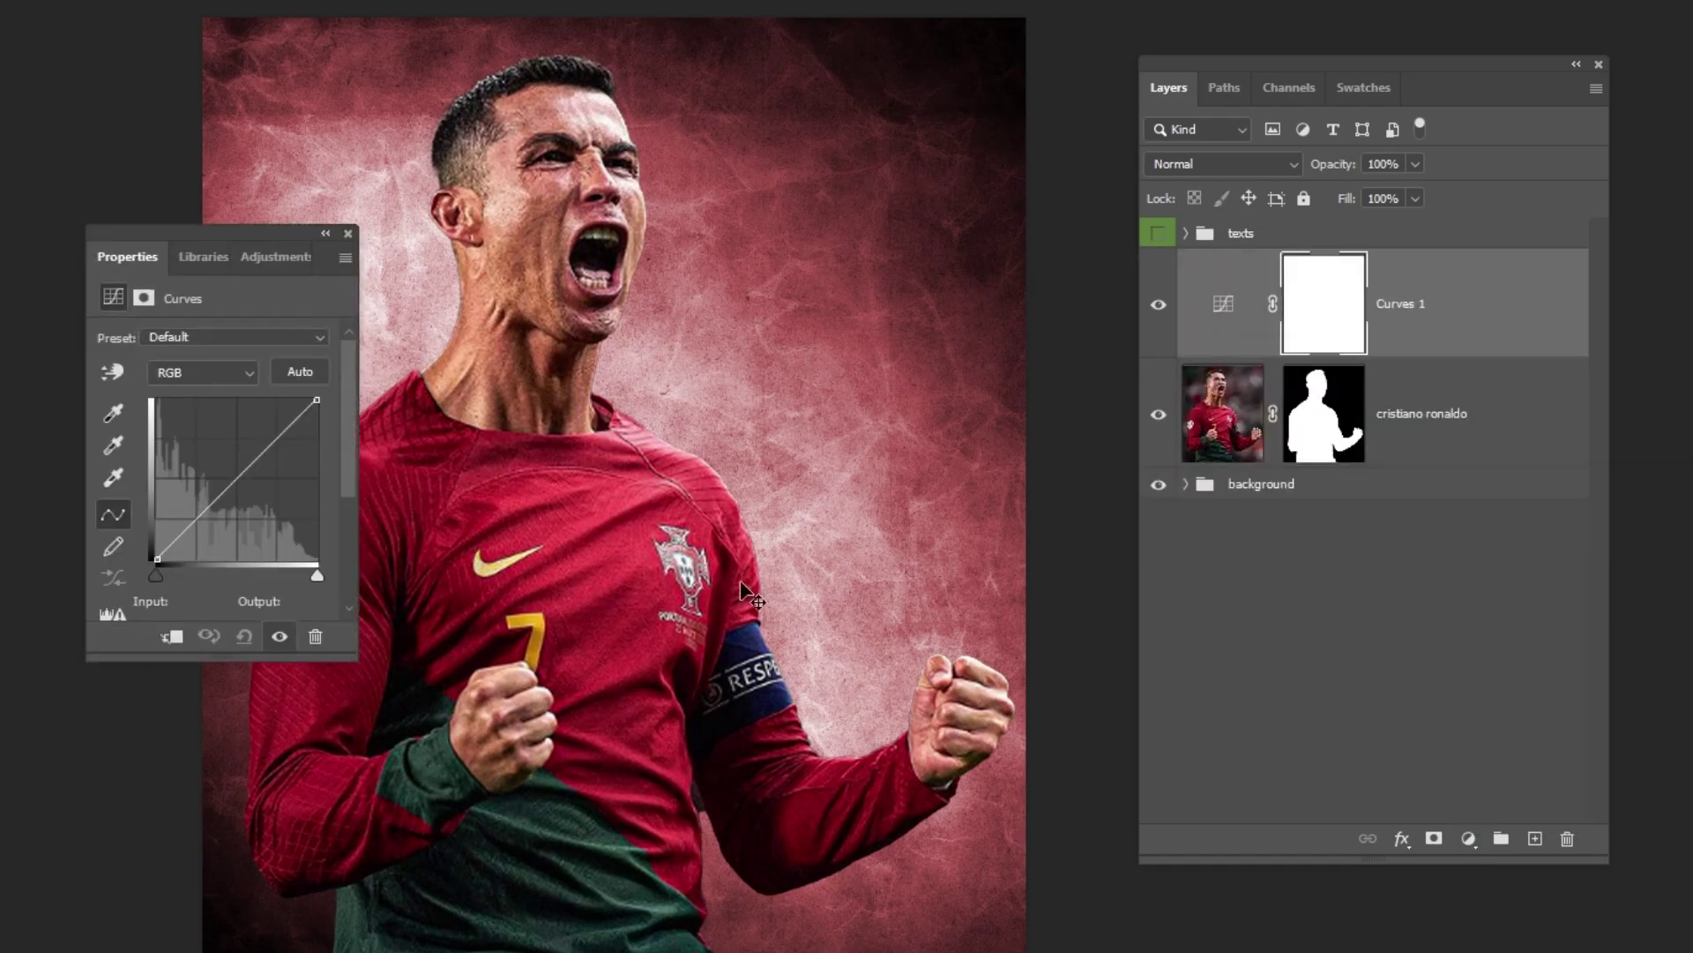
pyautogui.click(170, 638)
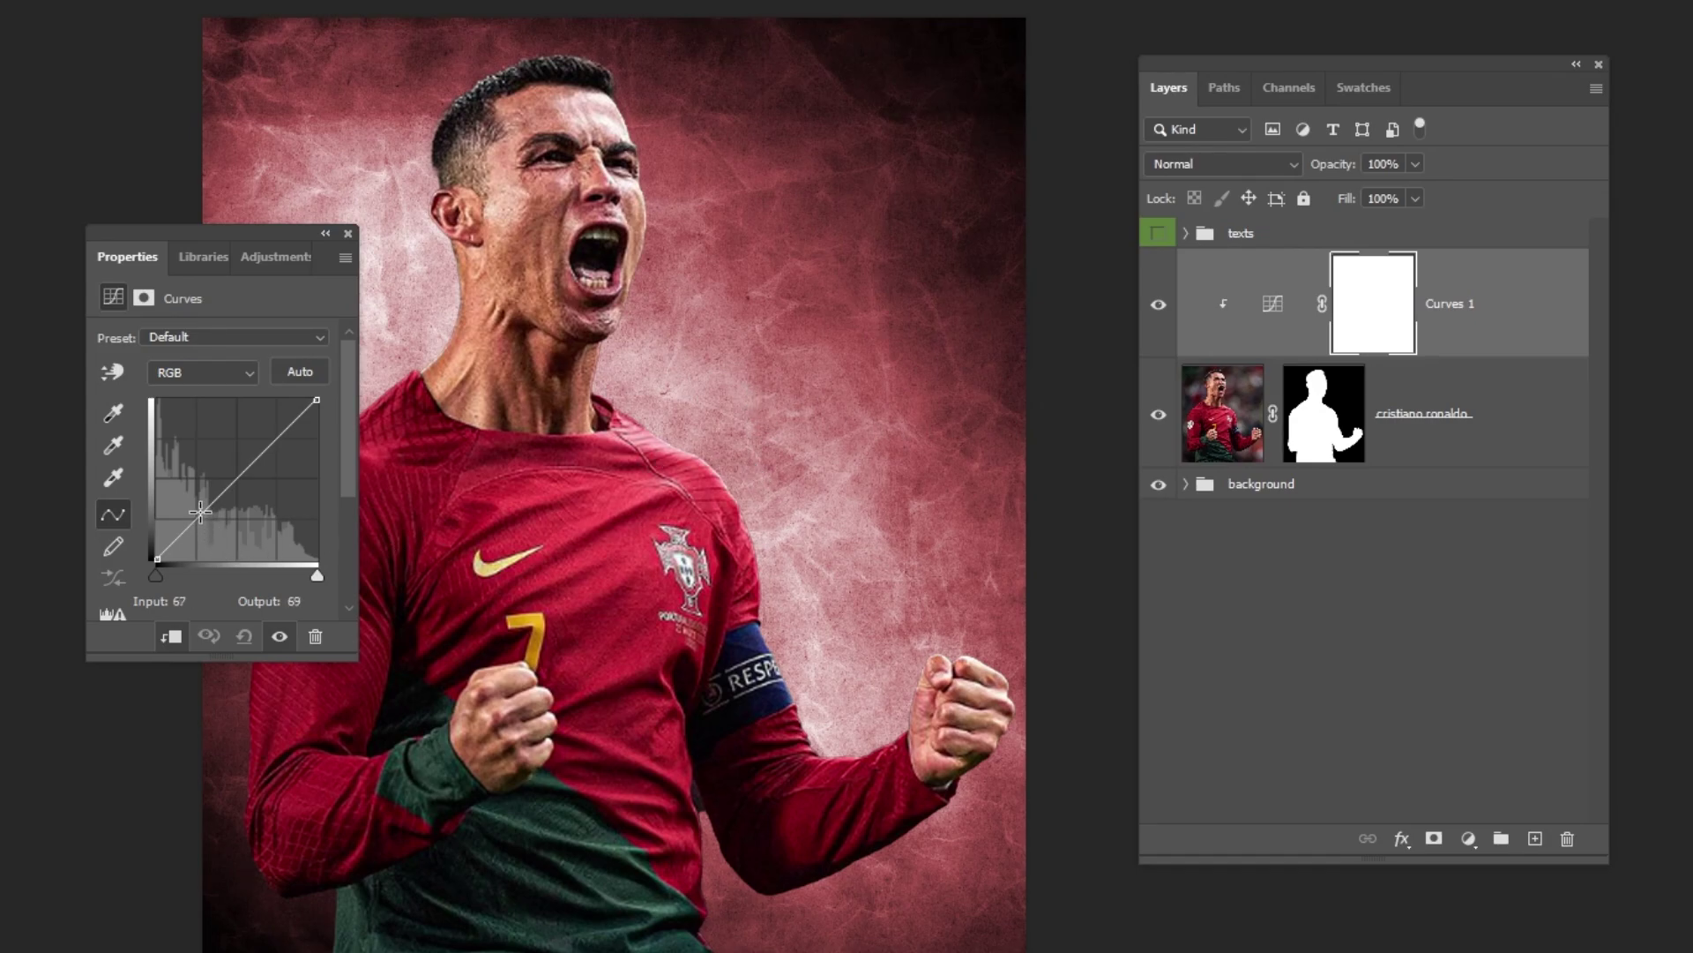
pyautogui.moveTo(201, 512); pyautogui.dragTo(231, 529)
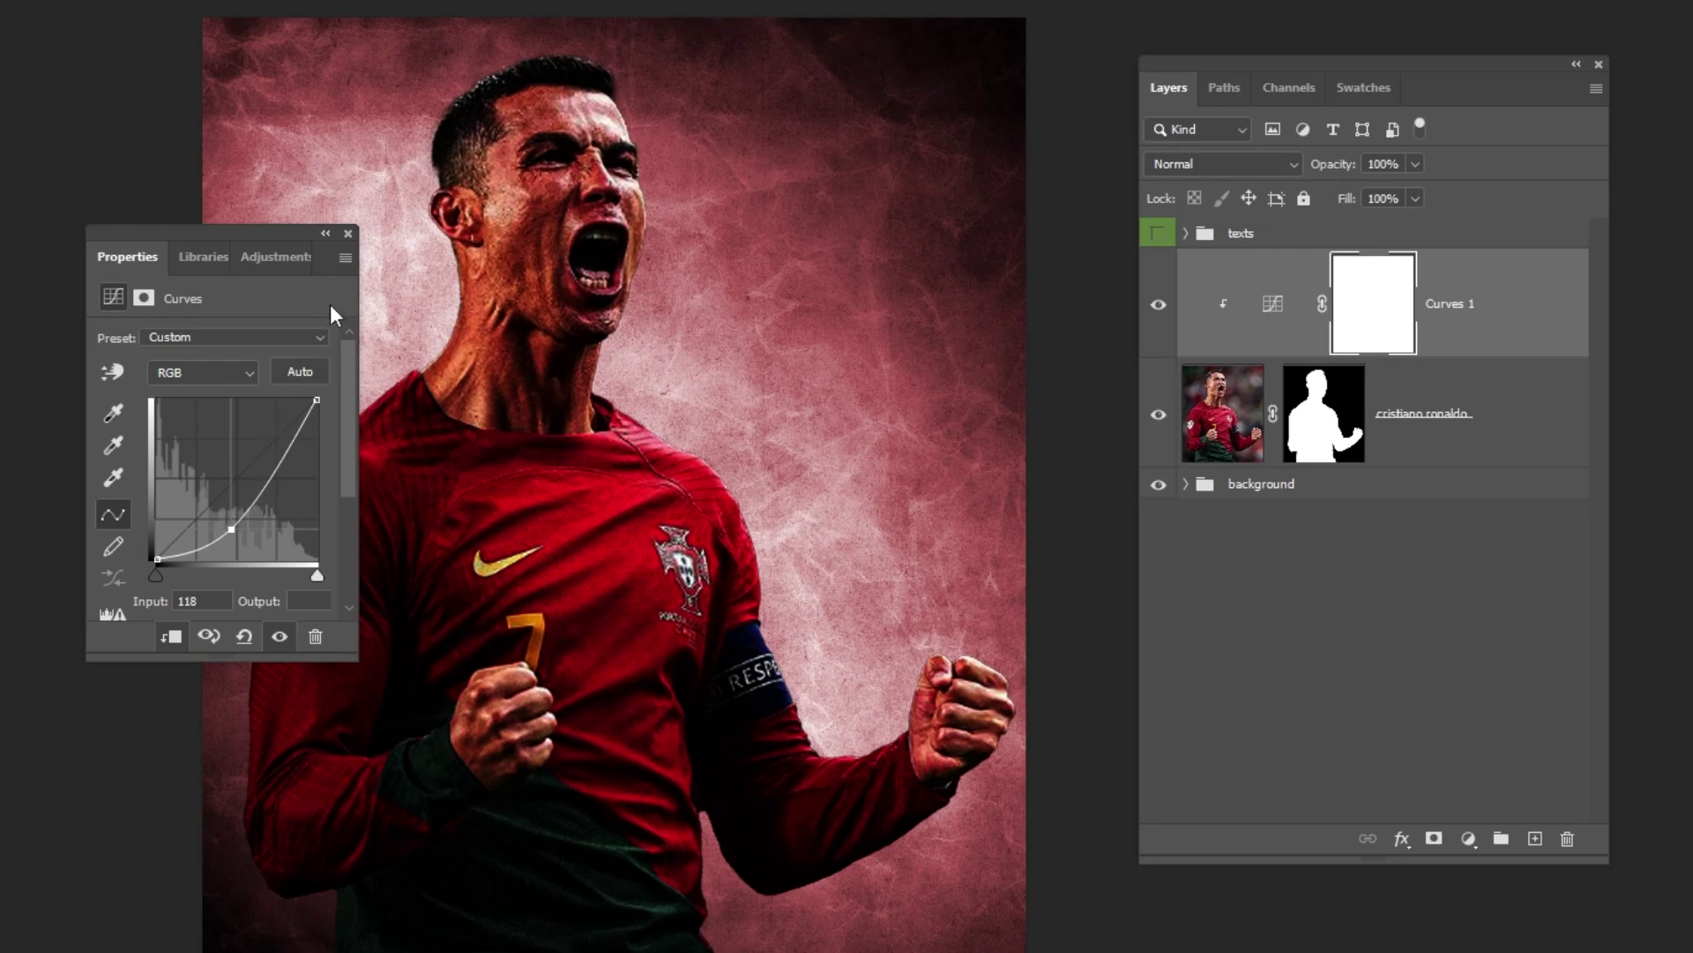
pyautogui.click(349, 234)
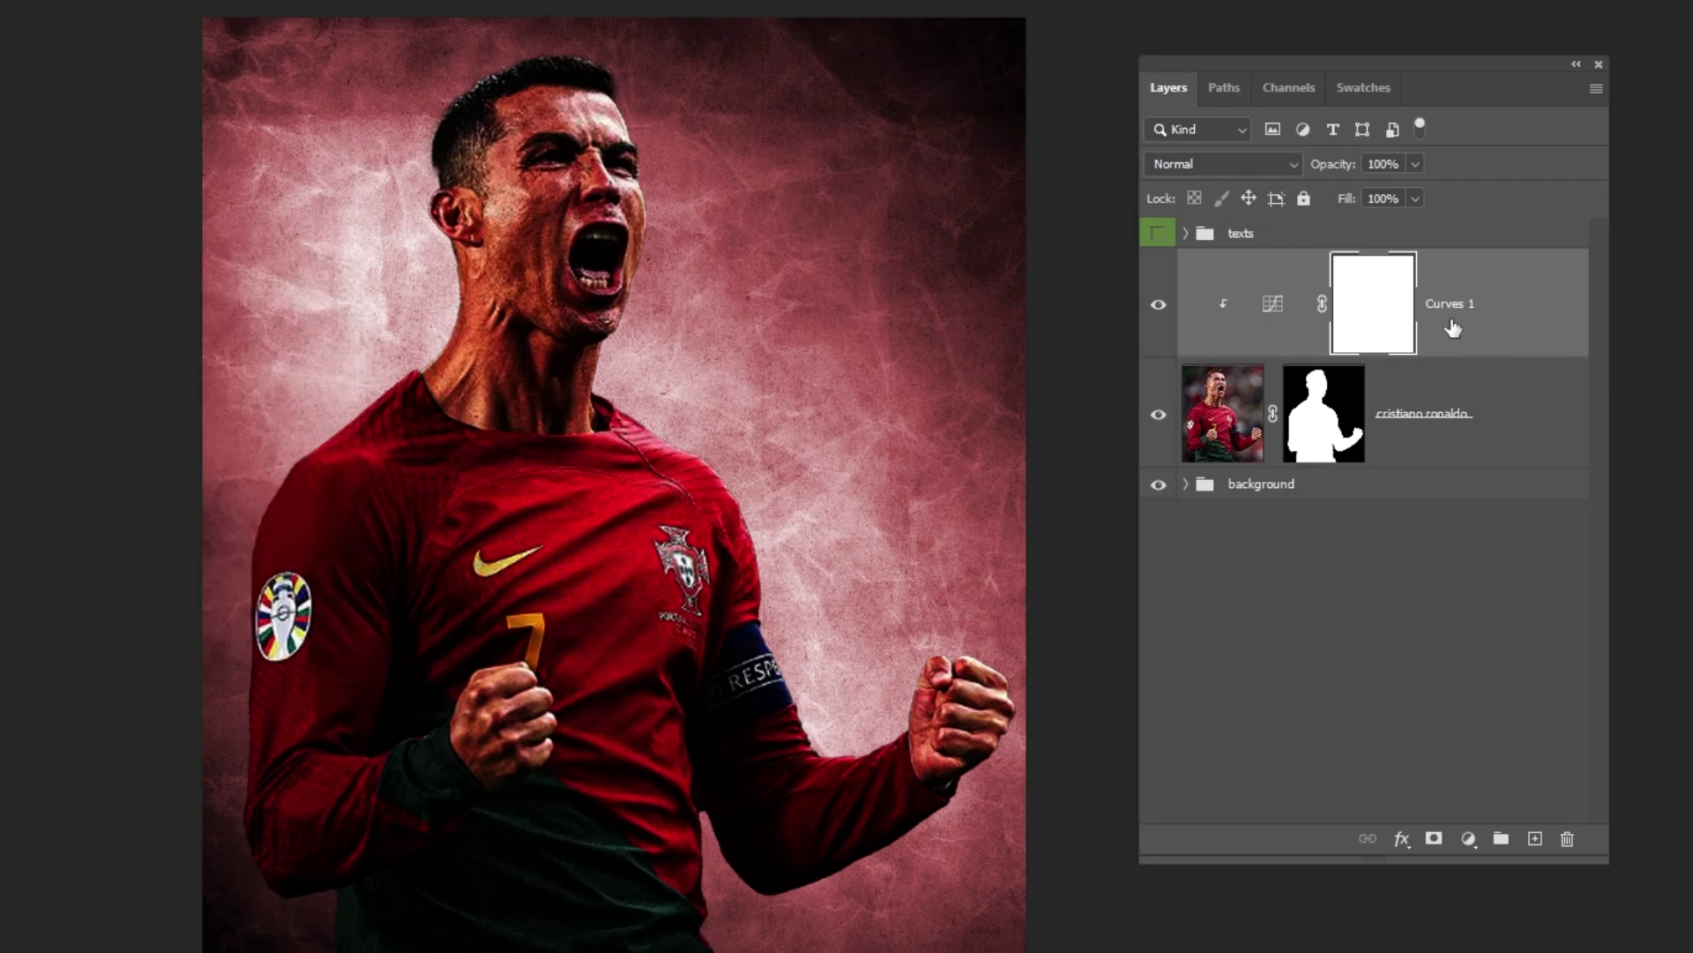
# Target the Curves layer mask and prepare a soft round 250 px brush with 14% flow and black as the foreground colour
pyautogui.click(1397, 308)
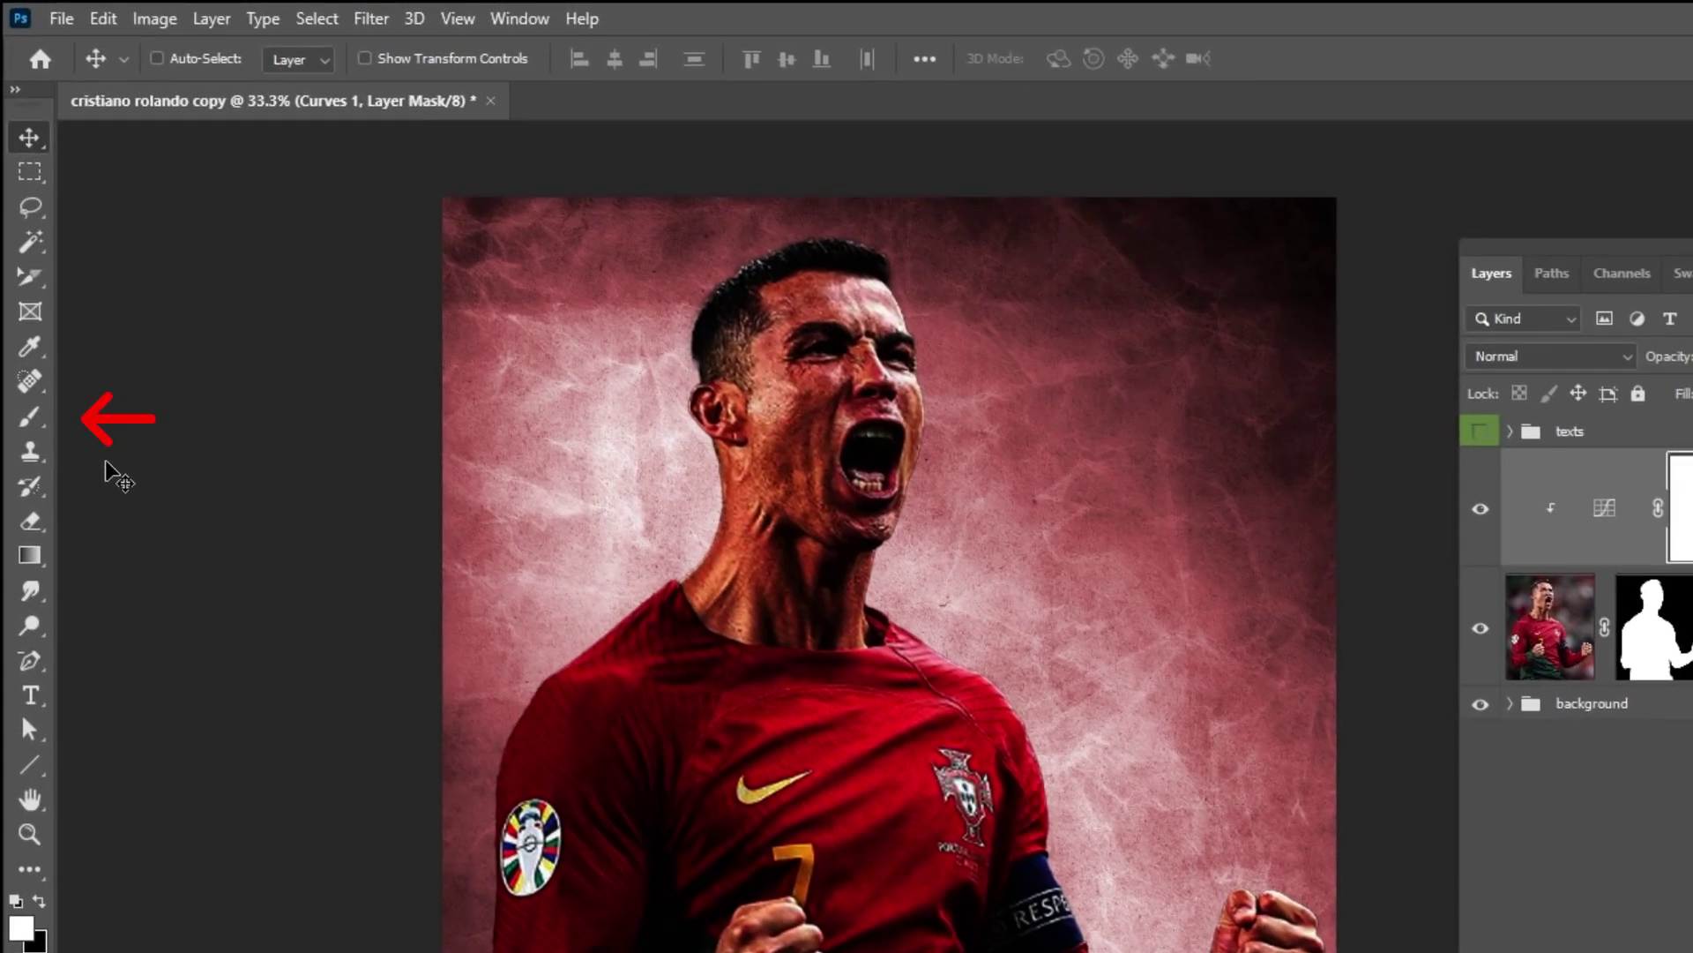
pyautogui.press('b')
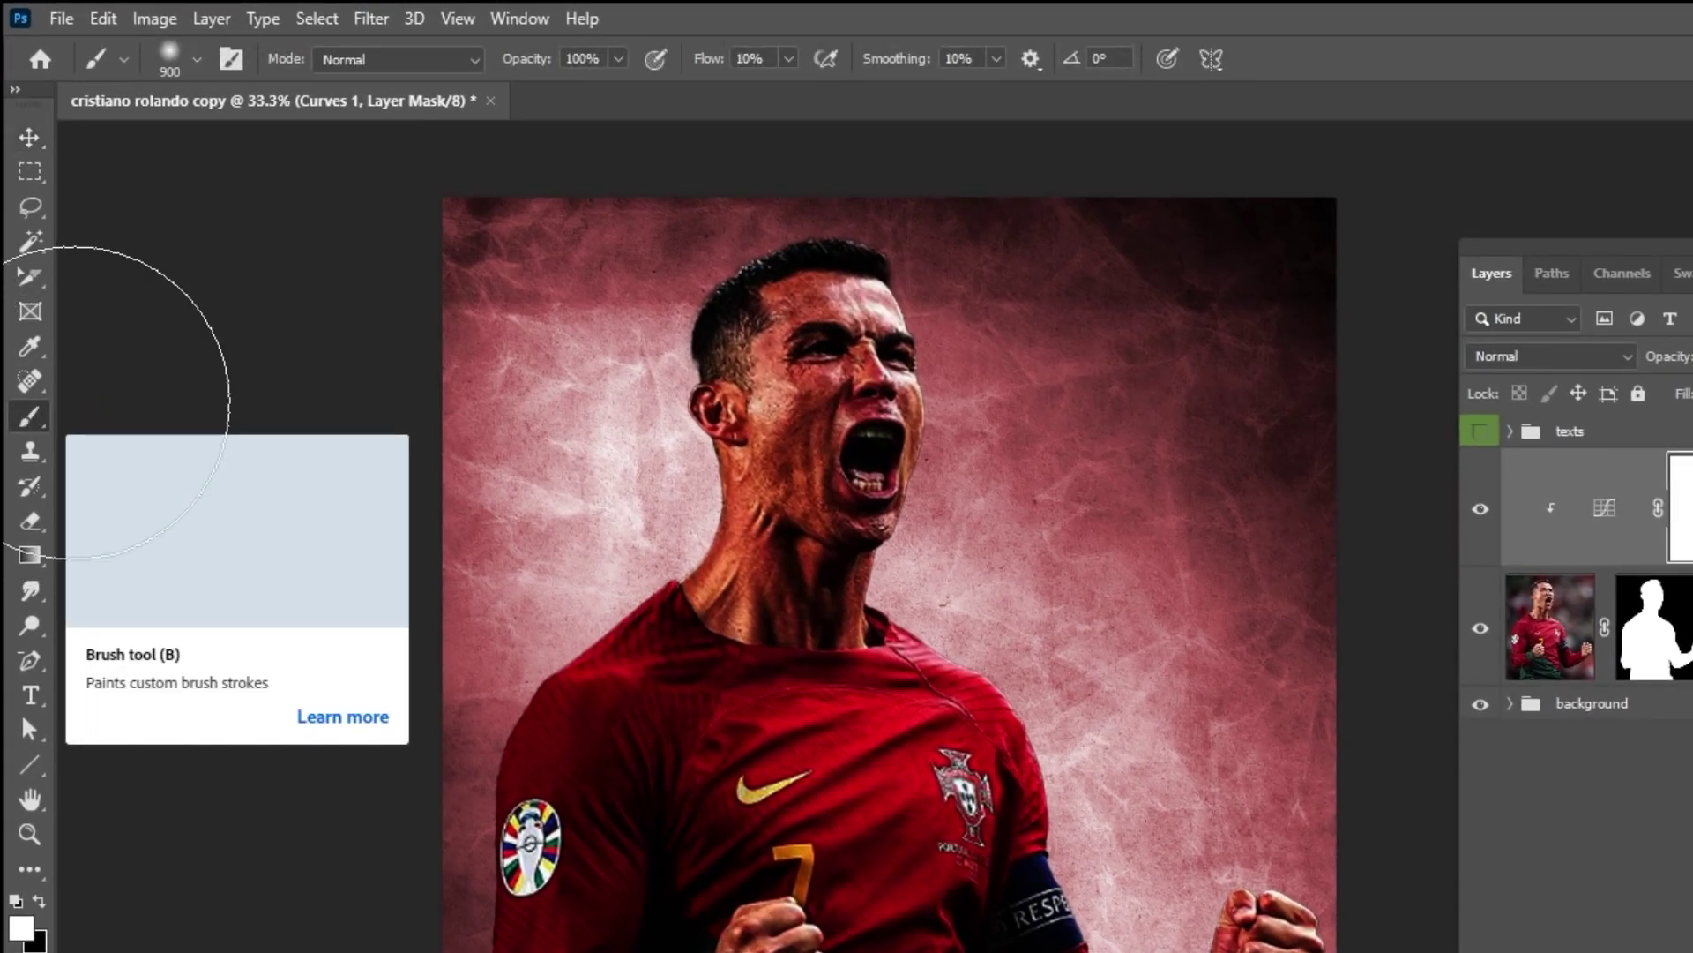
pyautogui.press('[')
pyautogui.press('[')
pyautogui.press('[')
pyautogui.press('[')
pyautogui.press('[')
pyautogui.press('[')
pyautogui.press('[')
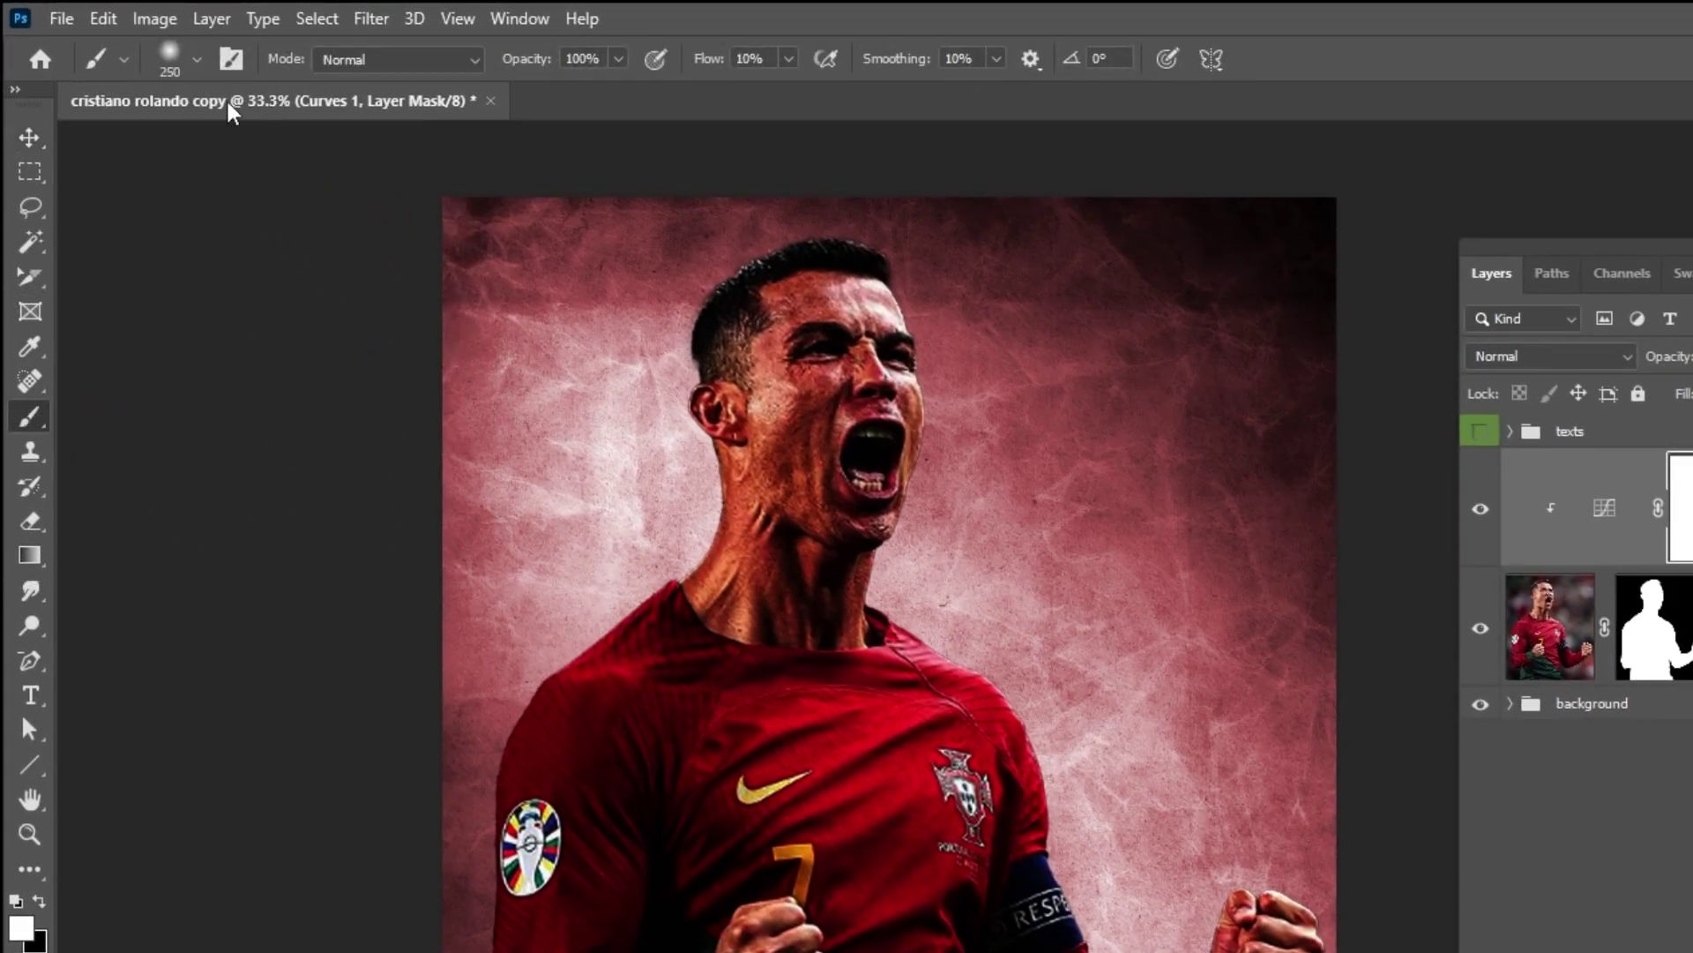
pyautogui.click(198, 60)
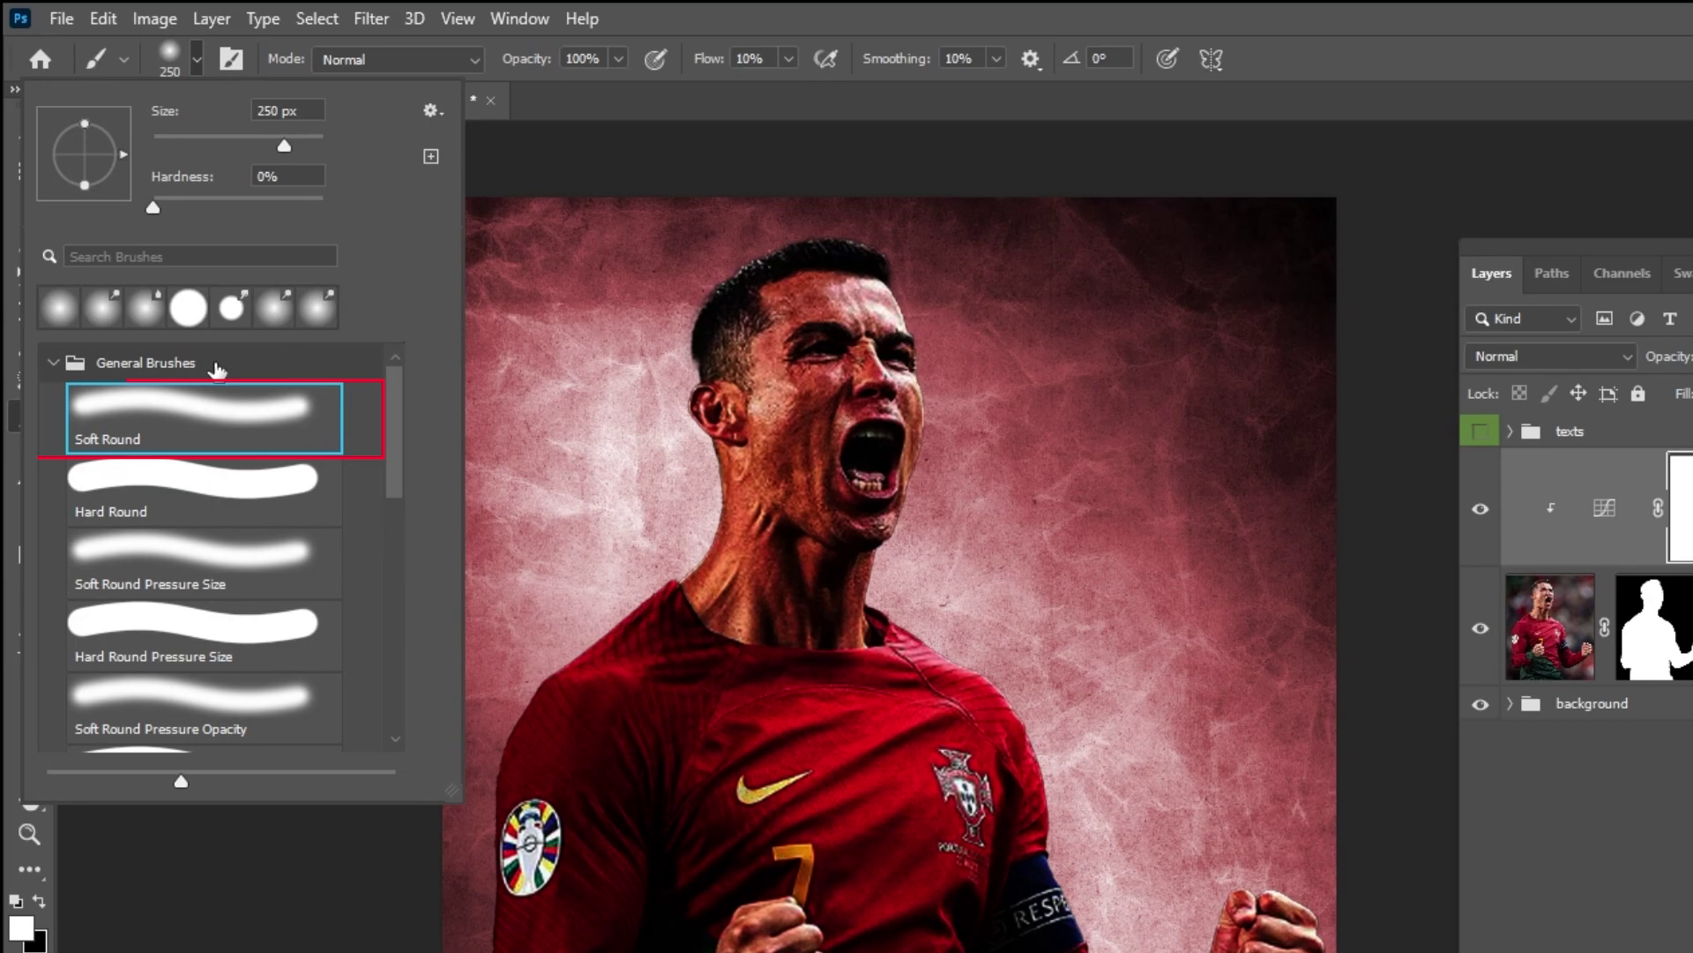
pyautogui.click(197, 60)
pyautogui.click(790, 60)
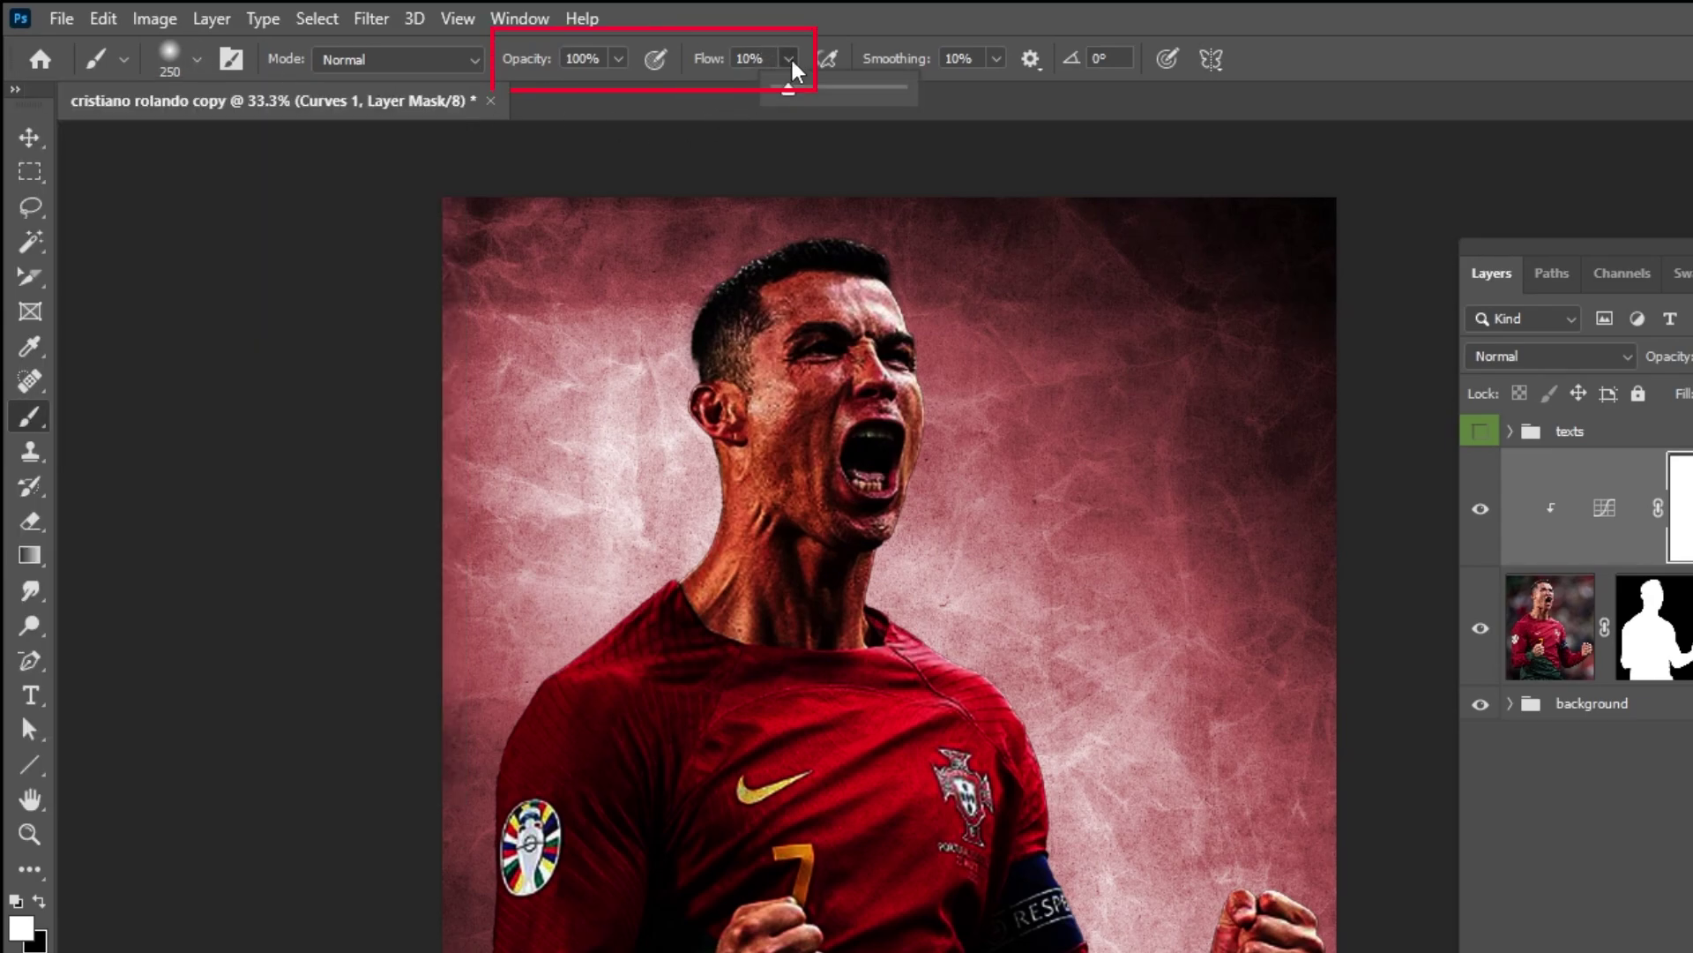
pyautogui.click(795, 86)
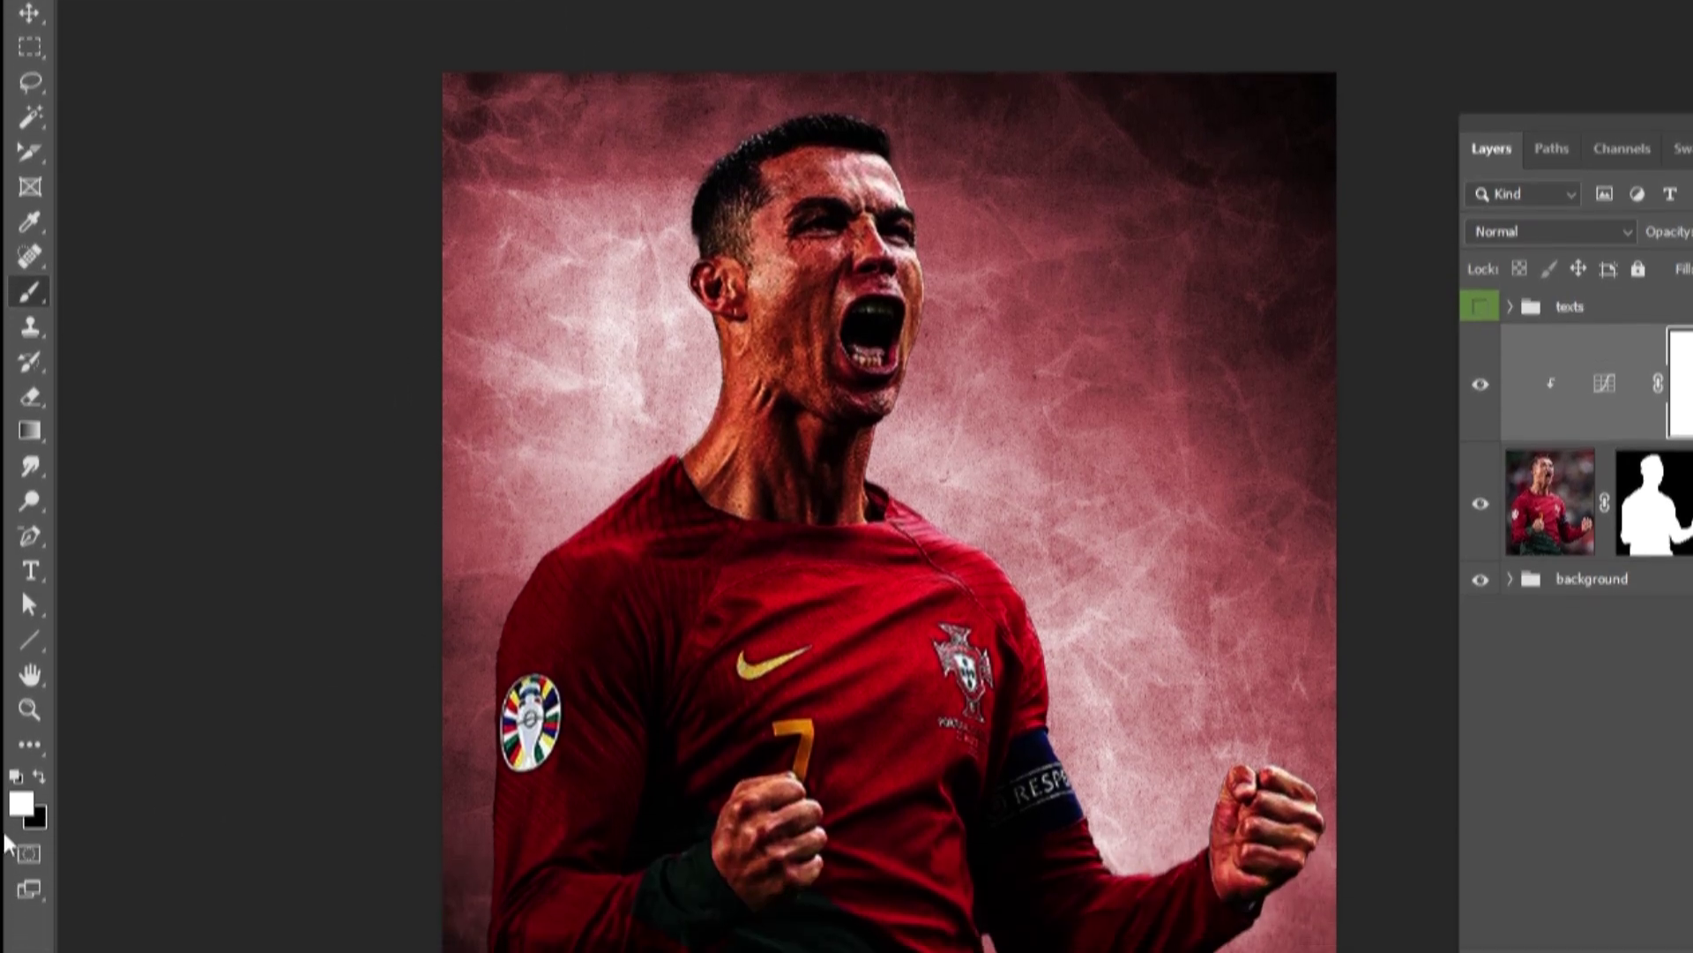
pyautogui.press('x')
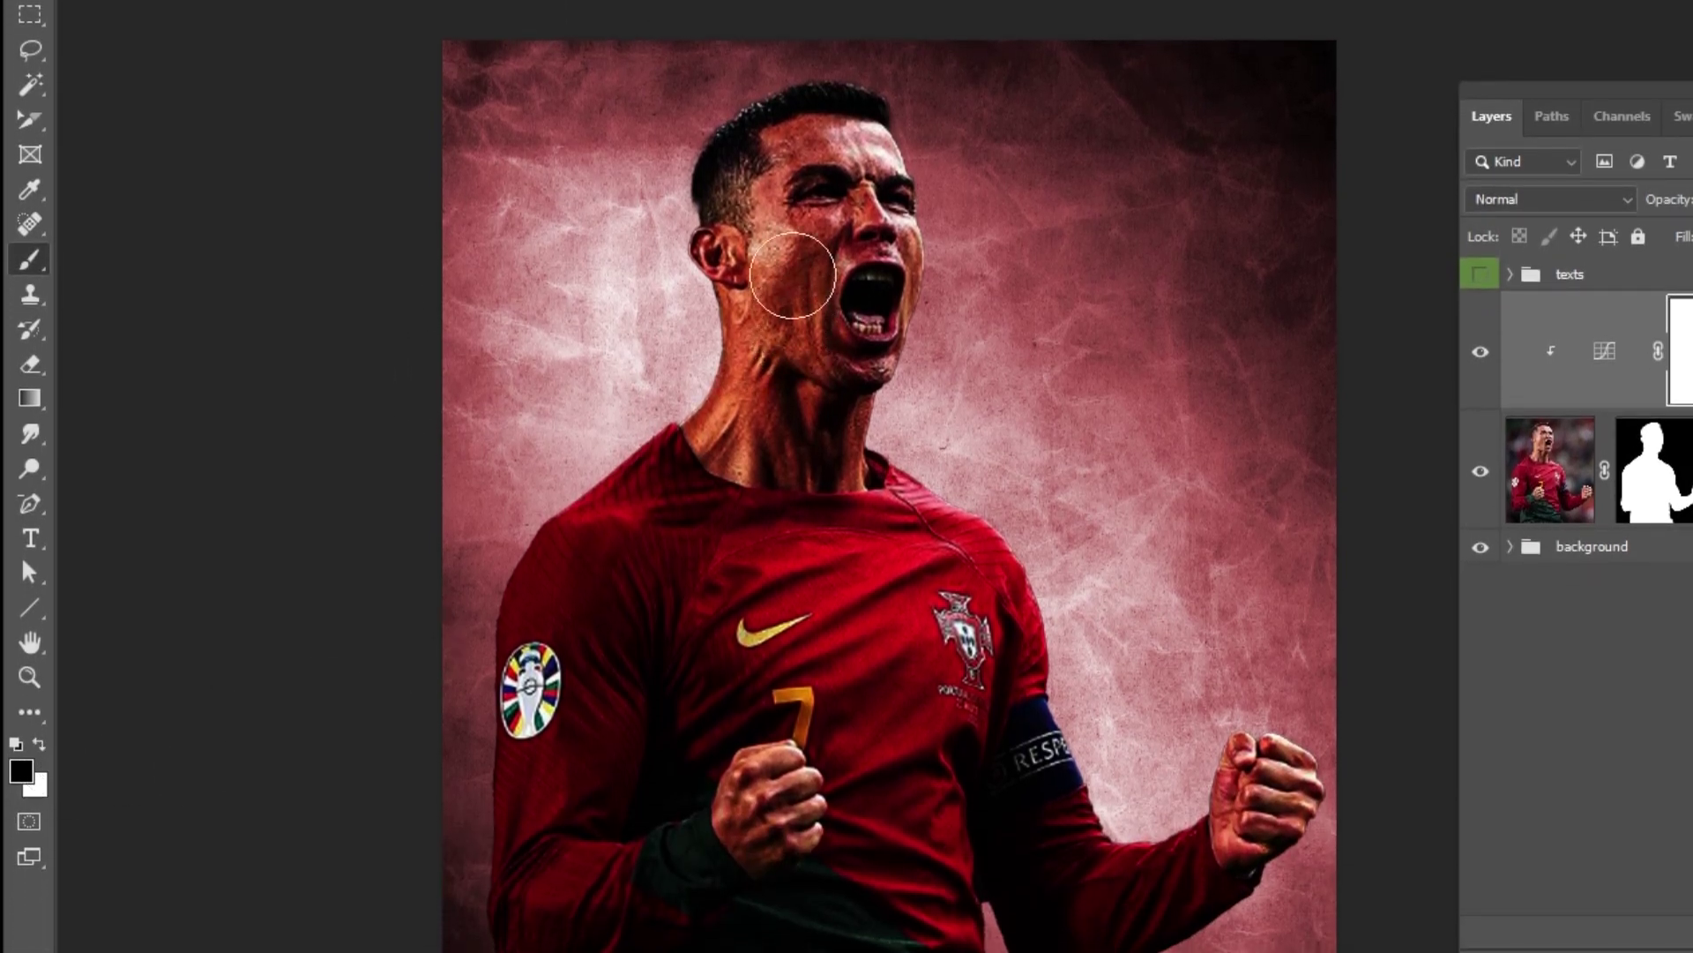
# Paint black on the Curves mask over the face and neck, reducing the brush to 125 px and raising its flow to 19%
pyautogui.moveTo(793, 275)
pyautogui.mouseDown()
pyautogui.moveTo(797, 294)
pyautogui.moveTo(802, 227)
pyautogui.mouseUp()
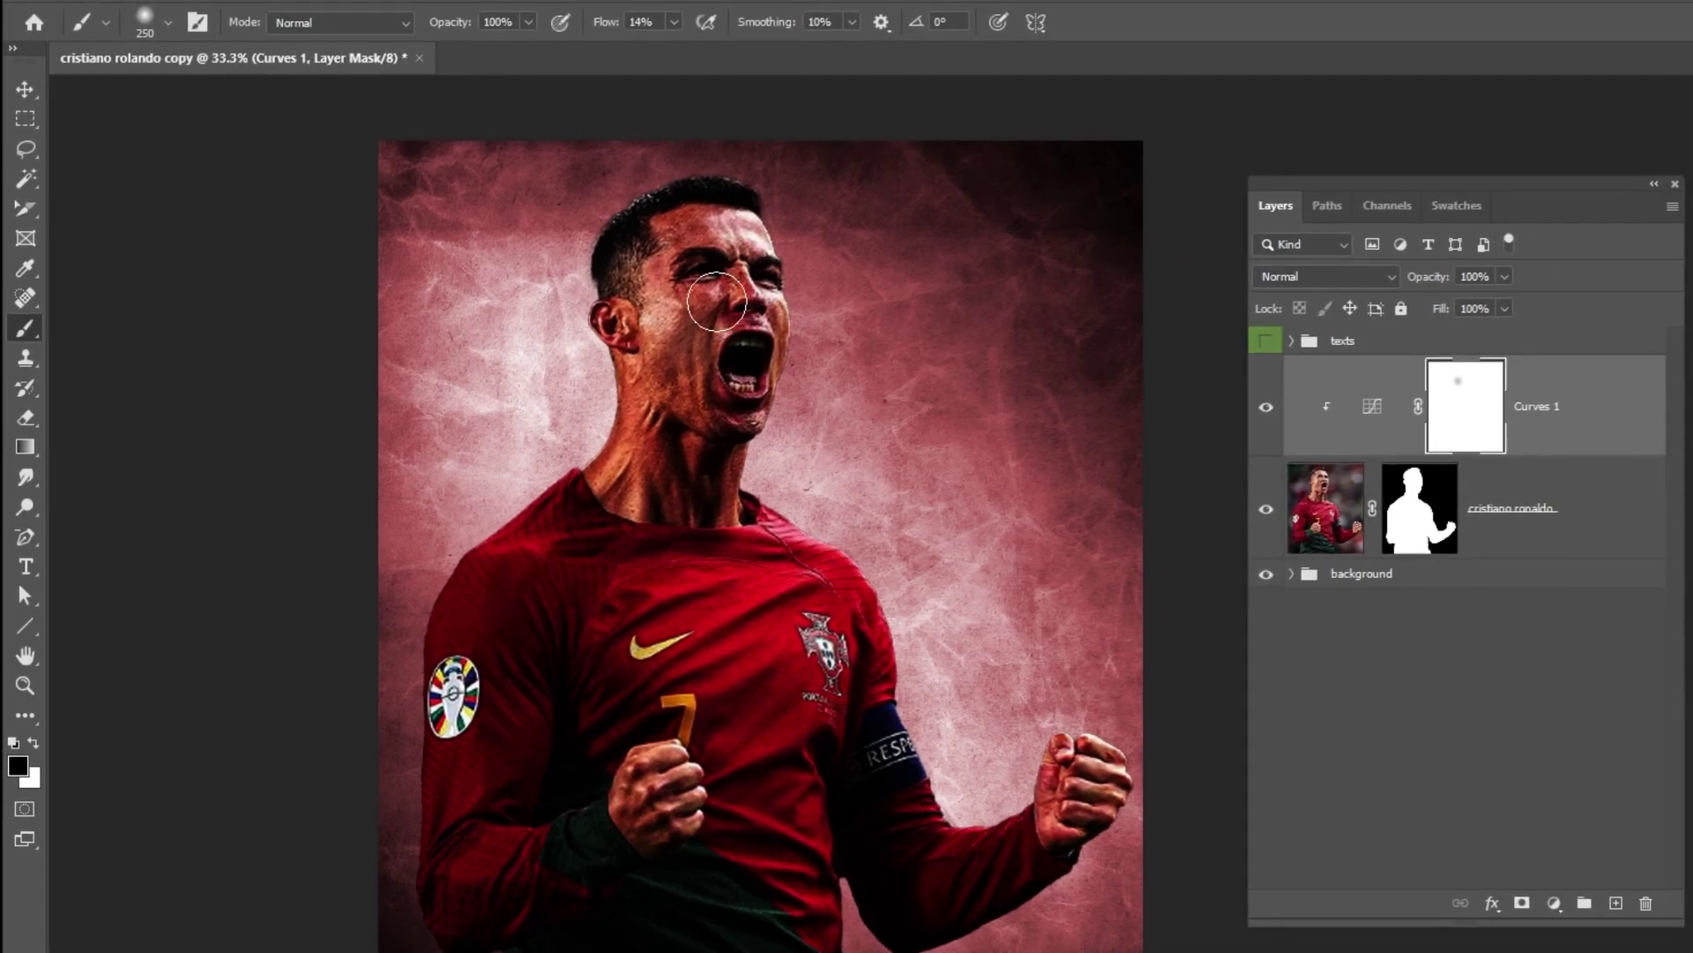
pyautogui.moveTo(757, 224)
pyautogui.mouseDown()
pyautogui.moveTo(733, 305)
pyautogui.moveTo(746, 274)
pyautogui.moveTo(768, 328)
pyautogui.mouseUp()
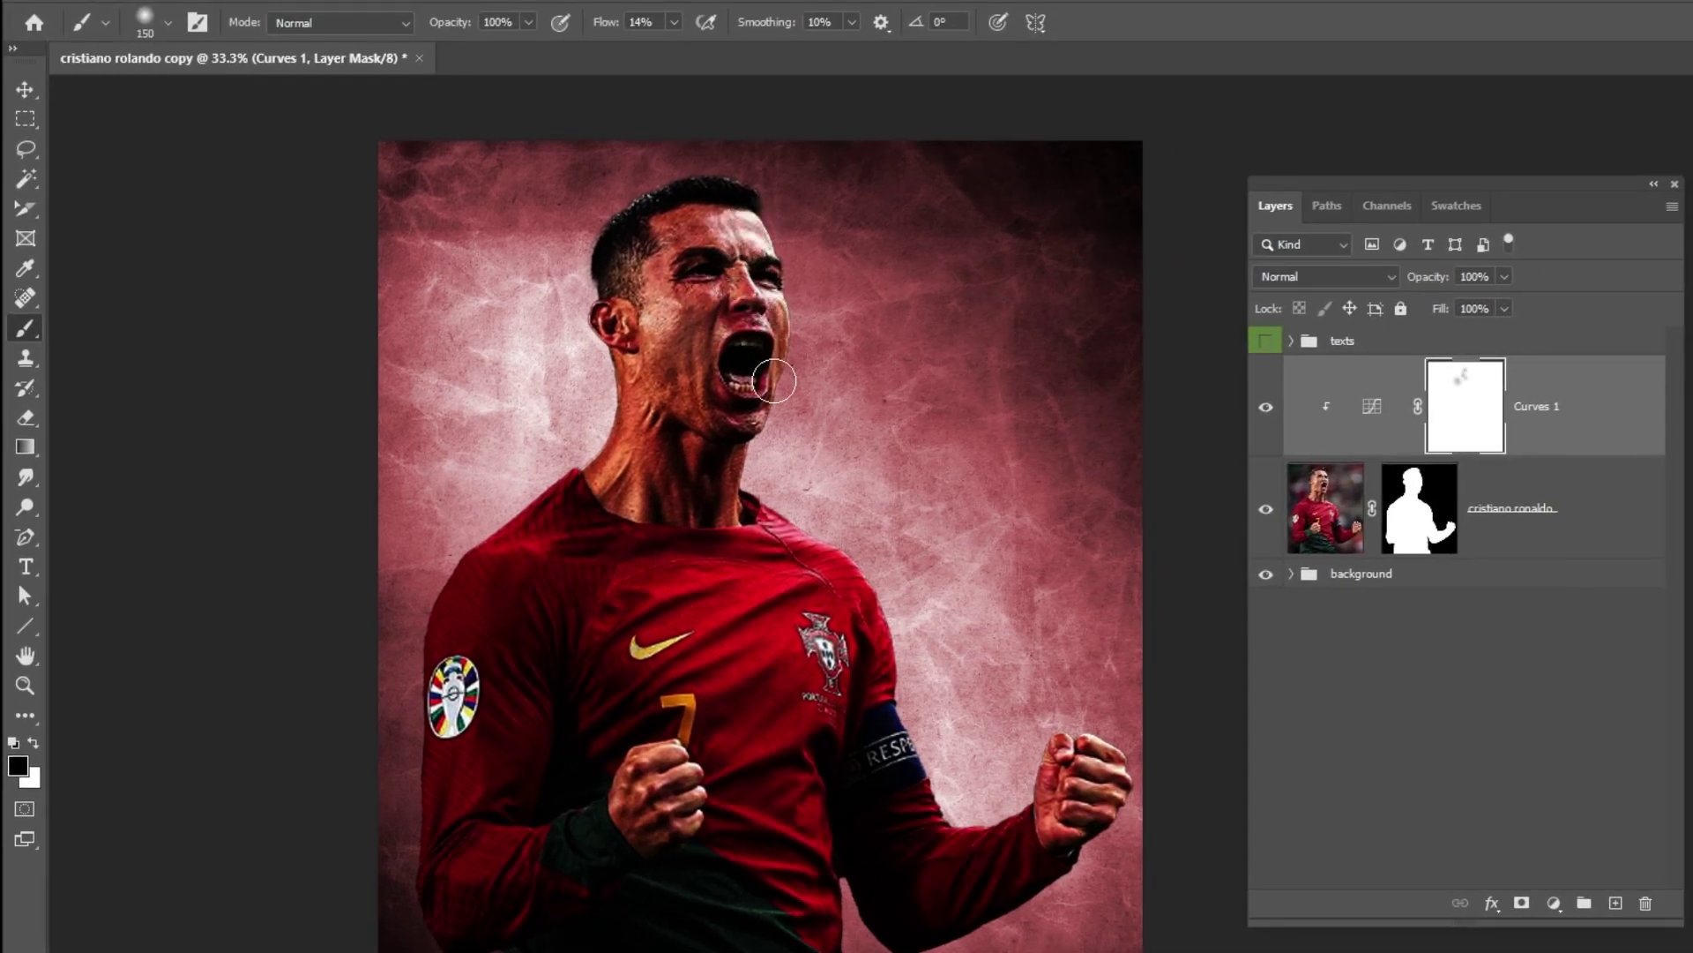
pyautogui.click(674, 22)
pyautogui.click(678, 51)
pyautogui.scroll(1, 740, 291)
pyautogui.click(626, 501)
pyautogui.press('[')
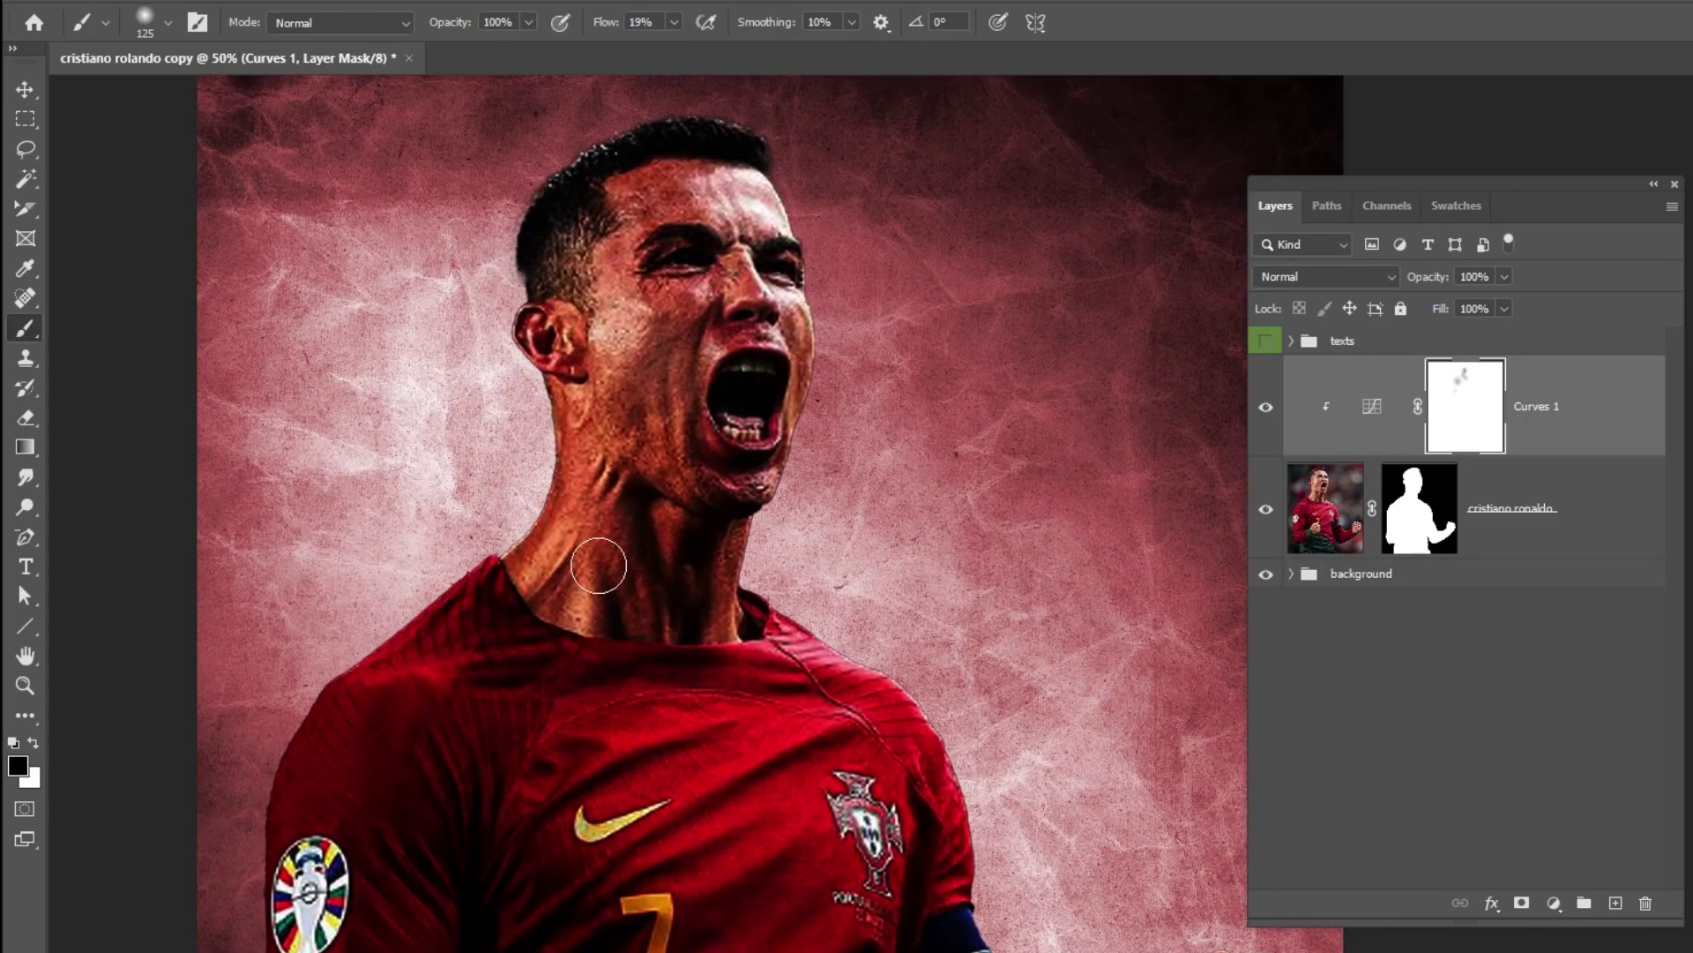
pyautogui.moveTo(598, 565); pyautogui.dragTo(589, 489)
# Set the brush flow to 29% and paint more highlights into the cheek, eye area, mouth and neck with a progressively smaller brush
pyautogui.click(674, 22)
pyautogui.click(685, 51)
pyautogui.moveTo(611, 344); pyautogui.dragTo(604, 305)
pyautogui.moveTo(705, 231)
pyautogui.mouseDown()
pyautogui.moveTo(775, 266)
pyautogui.moveTo(745, 274)
pyautogui.moveTo(654, 141)
pyautogui.moveTo(563, 197)
pyautogui.moveTo(701, 283)
pyautogui.moveTo(778, 388)
pyautogui.mouseUp()
pyautogui.moveTo(669, 544); pyautogui.dragTo(693, 637)
pyautogui.press('[')
pyautogui.press('[')
pyautogui.press('[')
pyautogui.moveTo(746, 523); pyautogui.dragTo(728, 626)
# Reduce the brush to 50 px and brighten the fists, sleeve badge, number 7, swoosh and chest crest on the Curves mask
pyautogui.scroll(-3, 804, 672)
pyautogui.moveTo(657, 892)
pyautogui.mouseDown()
pyautogui.moveTo(615, 916)
pyautogui.moveTo(663, 886)
pyautogui.mouseUp()
pyautogui.moveTo(314, 749); pyautogui.dragTo(289, 755)
pyautogui.press('[')
pyautogui.press('[')
pyautogui.press('[')
pyautogui.moveTo(633, 777)
pyautogui.mouseDown()
pyautogui.moveTo(652, 836)
pyautogui.moveTo(658, 807)
pyautogui.mouseUp()
pyautogui.moveTo(586, 695); pyautogui.dragTo(656, 683)
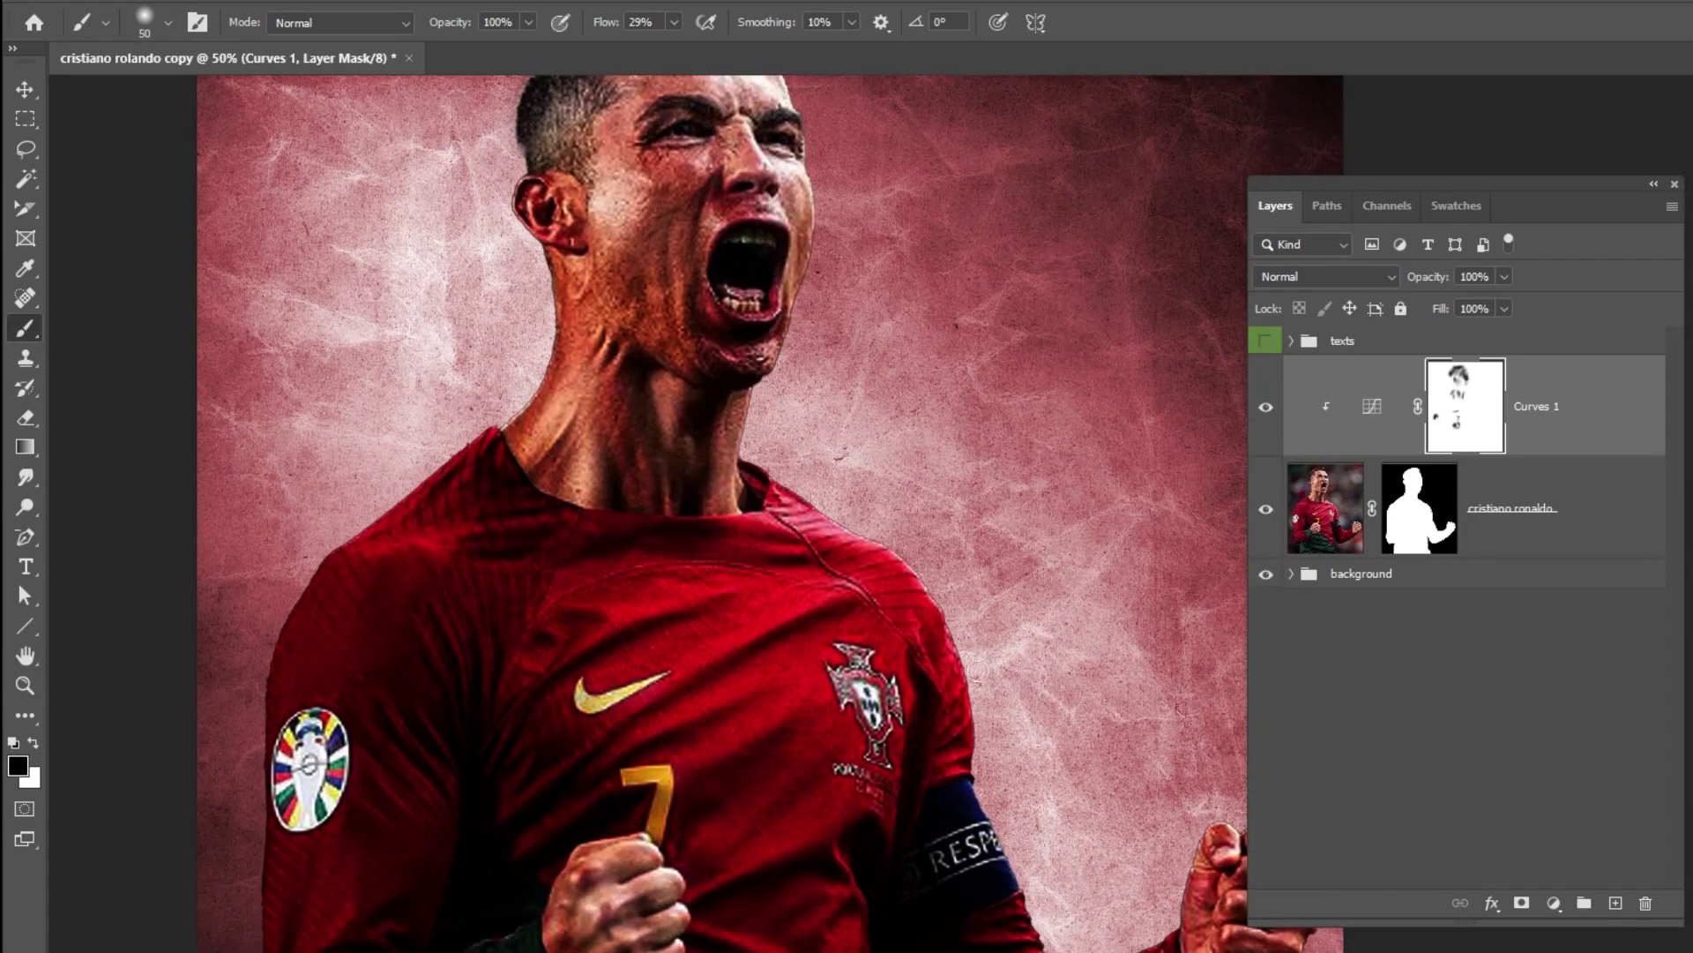
pyautogui.moveTo(868, 701); pyautogui.dragTo(867, 741)
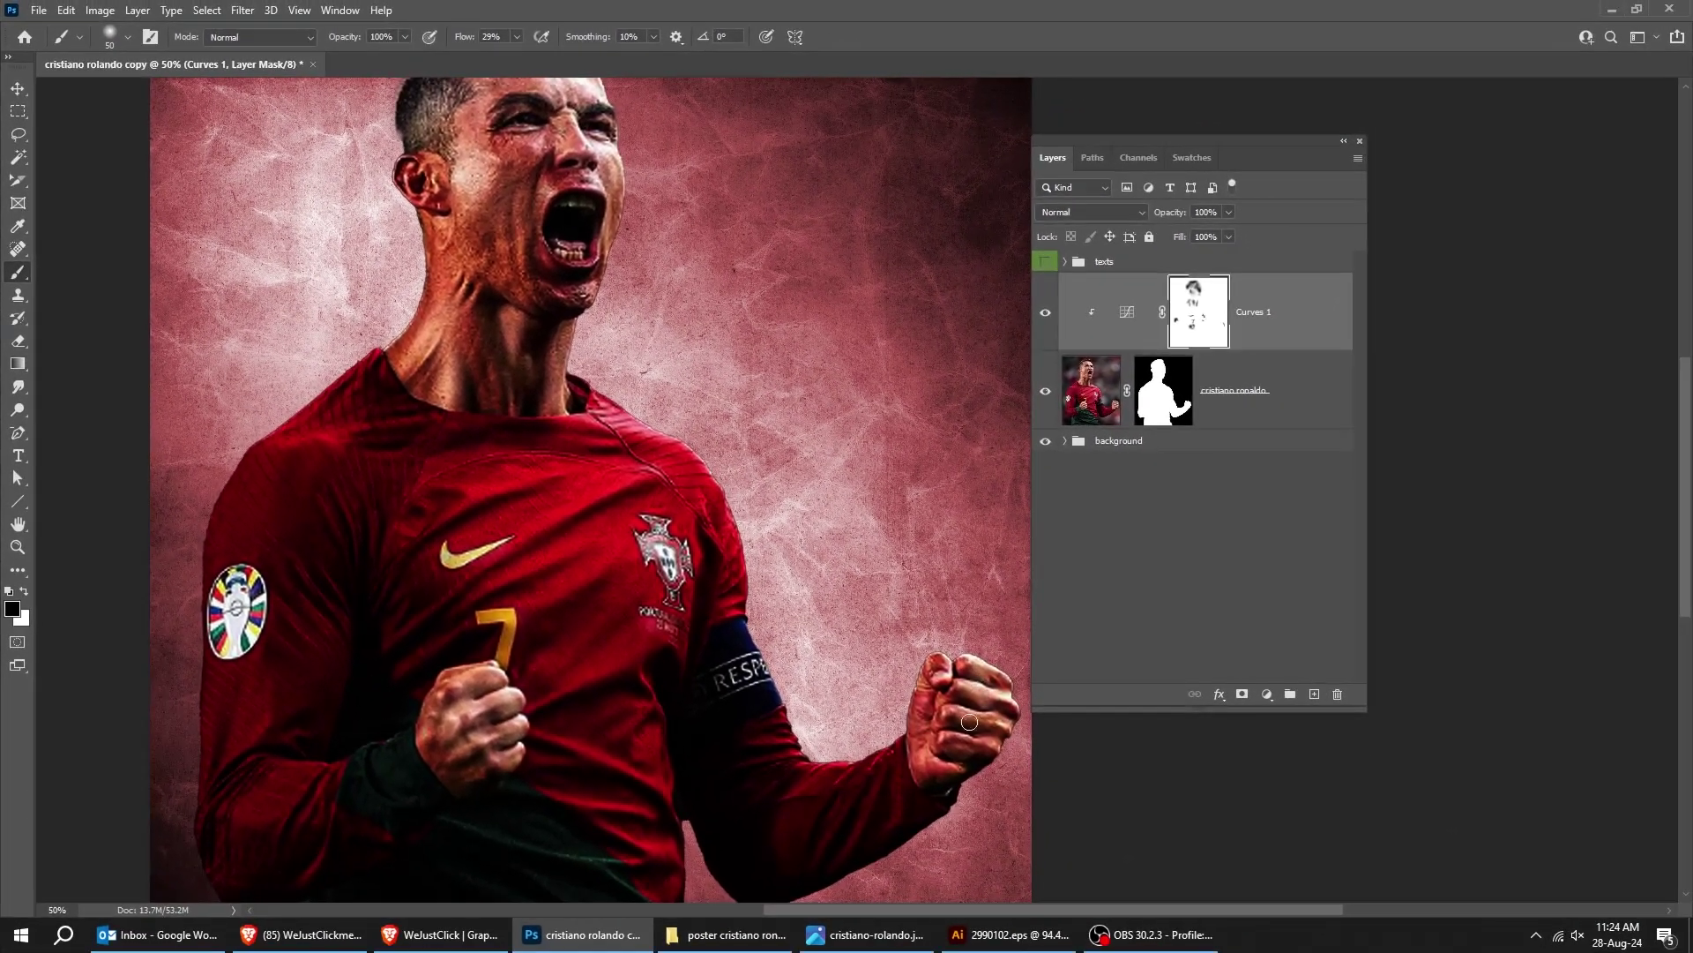
pyautogui.moveTo(969, 722)
pyautogui.mouseDown()
pyautogui.moveTo(992, 706)
pyautogui.moveTo(976, 774)
pyautogui.mouseUp()
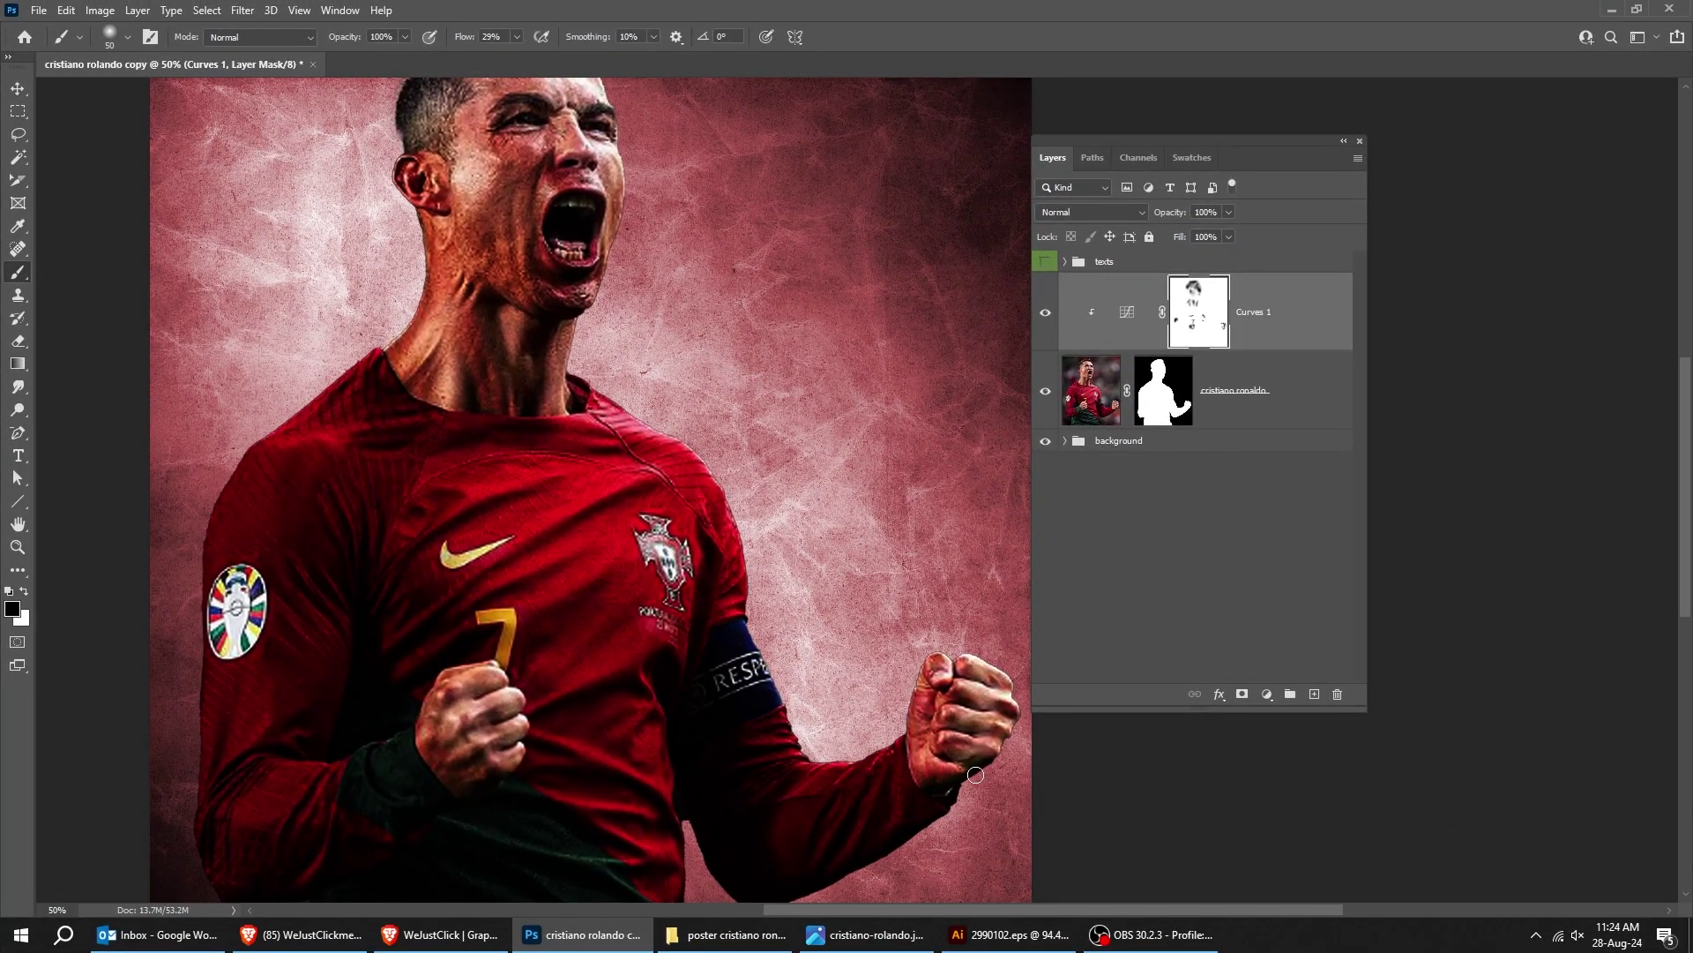
# Paint highlights on the Curves mask along the chest folds, beside the raised fist and across the green part of the shirt
pyautogui.scroll(3, 563, 186)
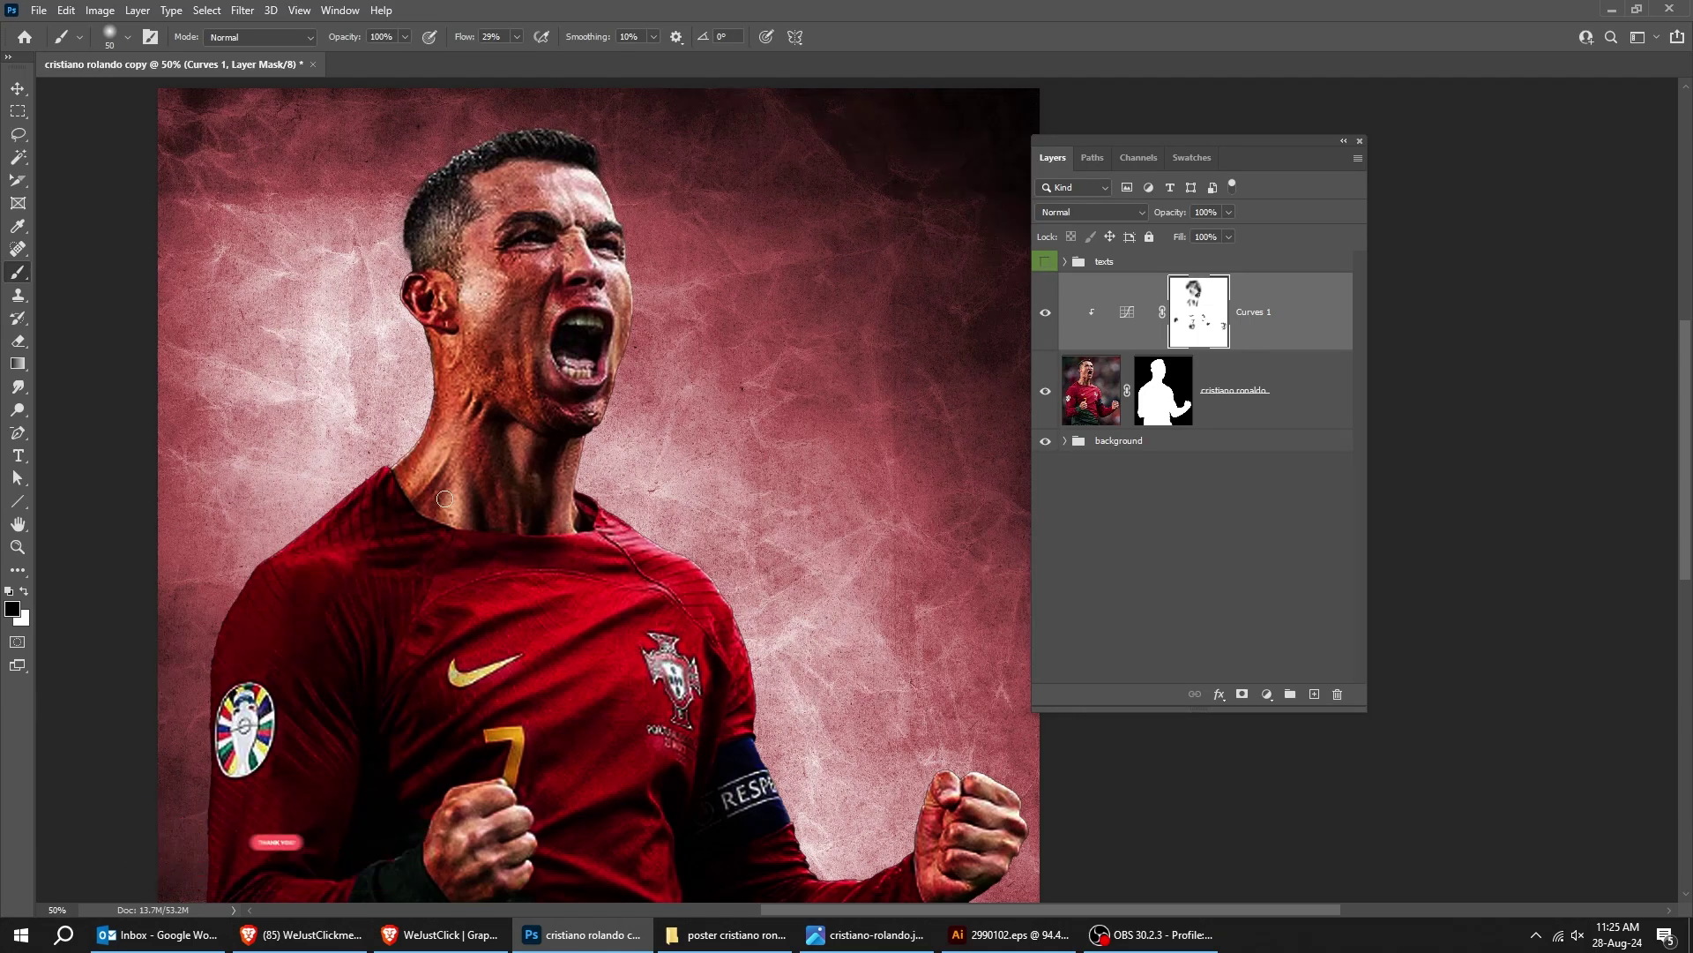
pyautogui.scroll(-5, 644, 385)
pyautogui.hscroll(-2, 672, 387)
pyautogui.moveTo(672, 387); pyautogui.dragTo(690, 444)
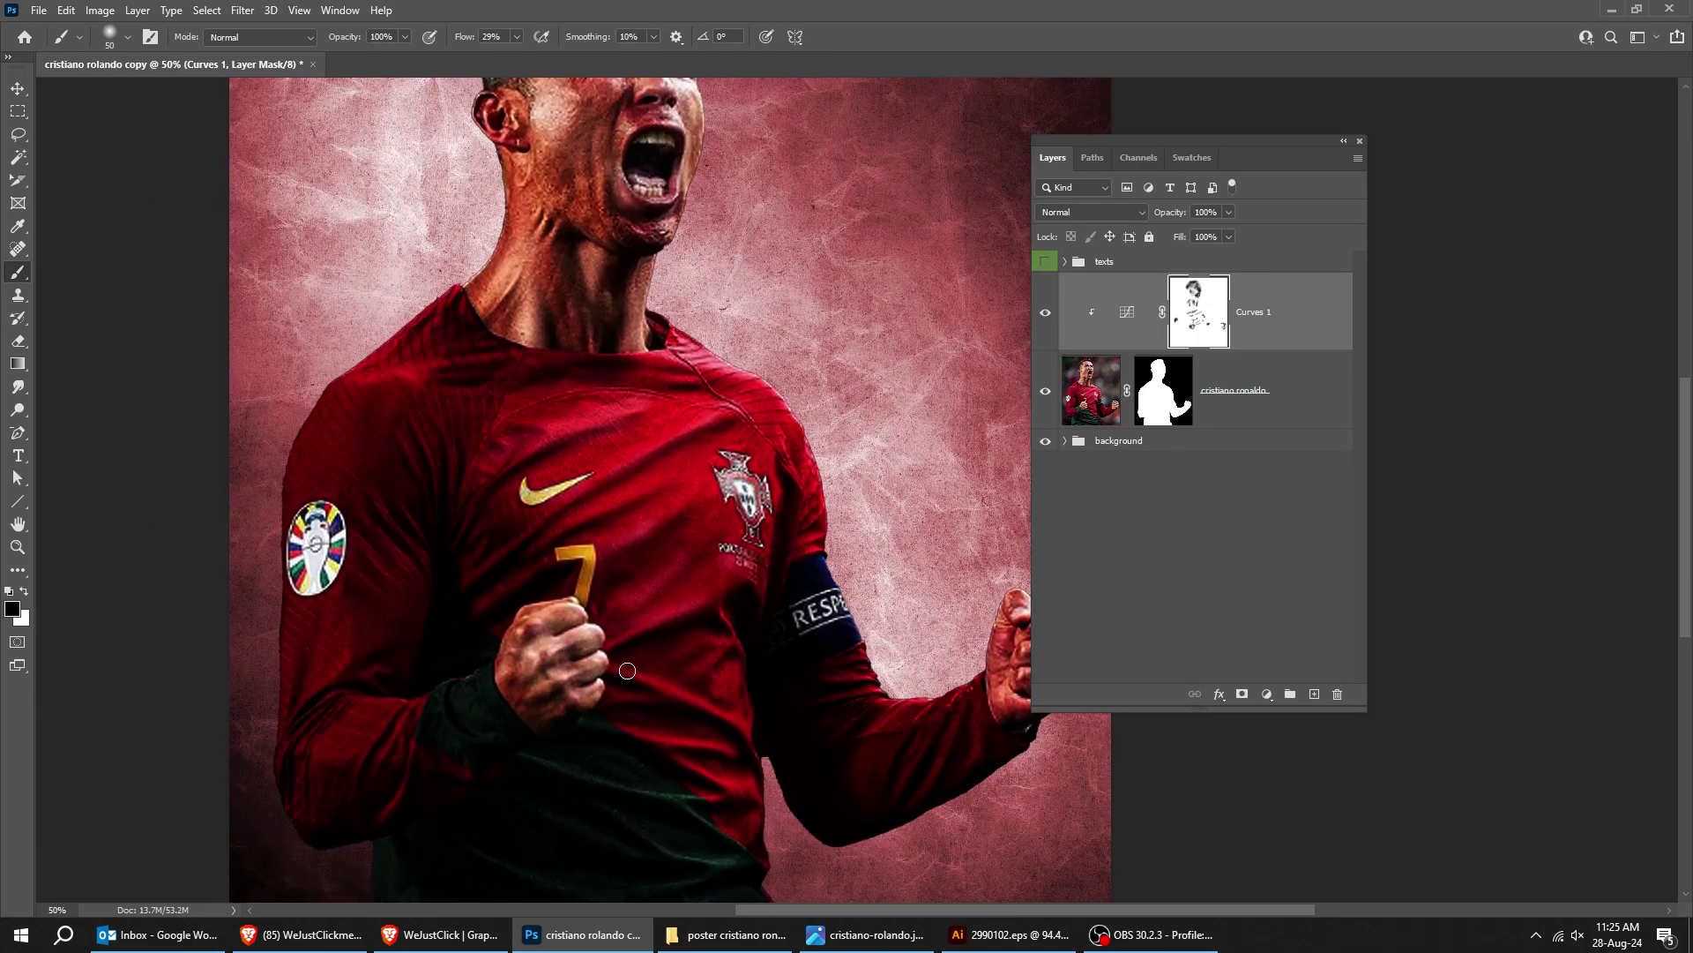
pyautogui.moveTo(627, 671); pyautogui.dragTo(650, 750)
pyautogui.moveTo(499, 828)
pyautogui.mouseDown()
pyautogui.moveTo(653, 841)
pyautogui.moveTo(616, 829)
pyautogui.moveTo(614, 792)
pyautogui.mouseUp()
# With a 70 px brush at 37% flow, paint highlights over the green cuff, the lower shirt and both sleeves
pyautogui.press(']')
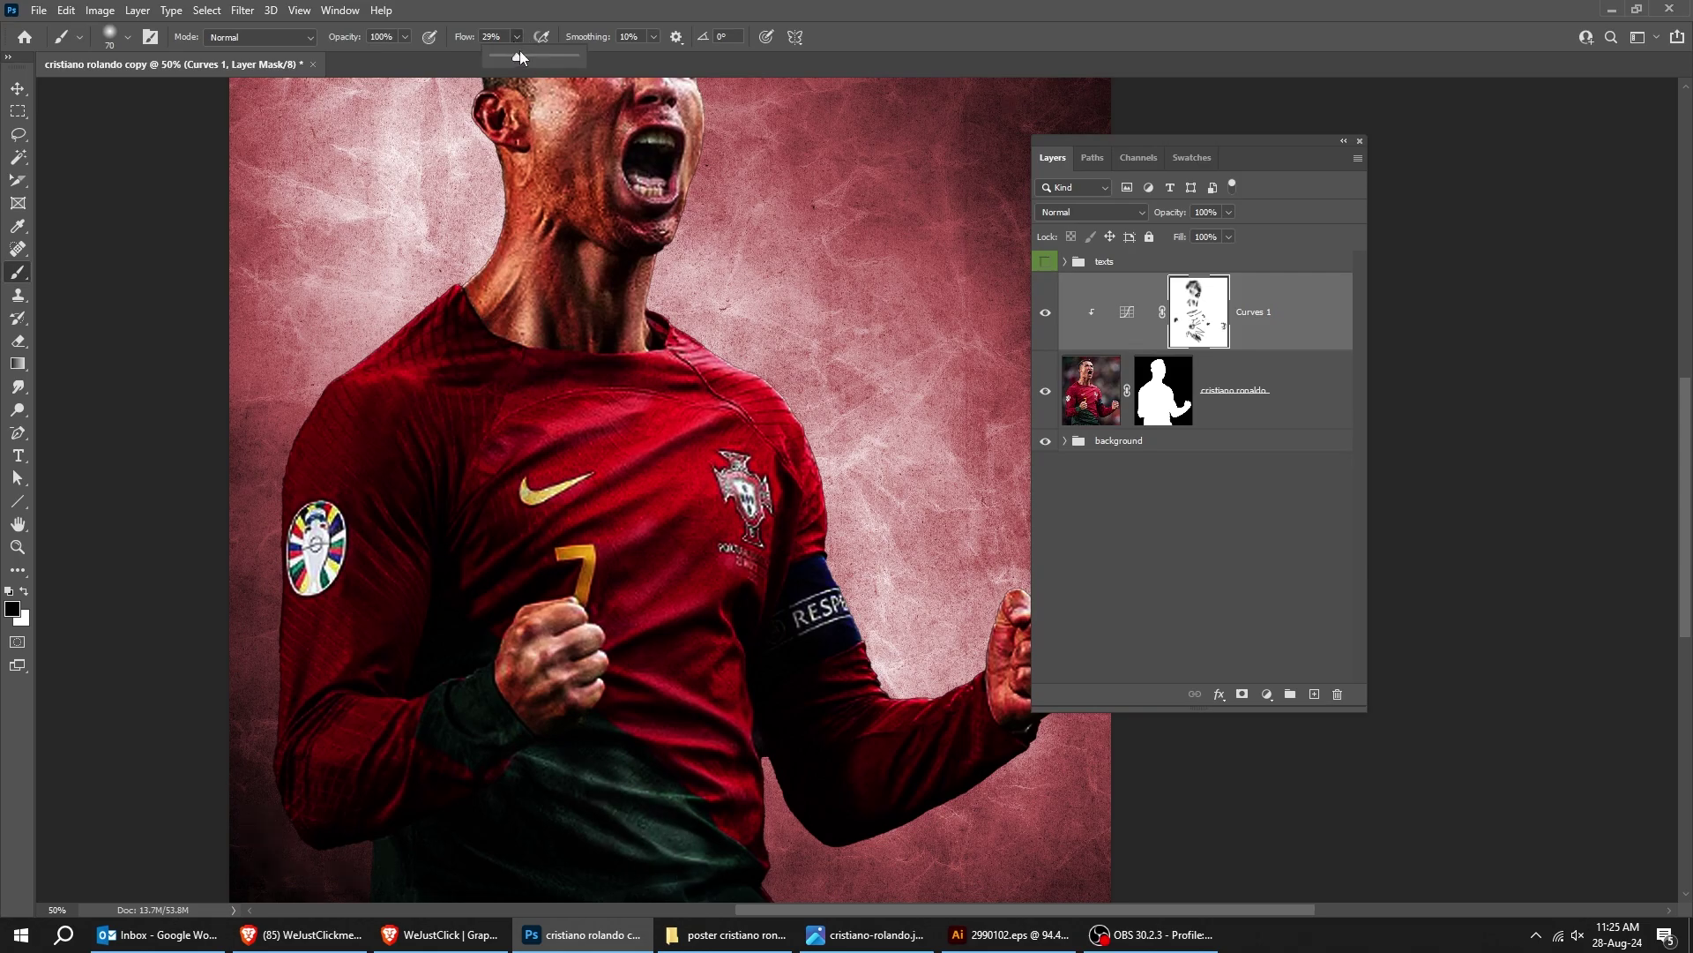
pyautogui.moveTo(520, 57); pyautogui.dragTo(525, 56)
pyautogui.moveTo(577, 766)
pyautogui.mouseDown()
pyautogui.moveTo(458, 706)
pyautogui.moveTo(498, 732)
pyautogui.mouseUp()
pyautogui.moveTo(708, 868); pyautogui.dragTo(741, 893)
pyautogui.moveTo(917, 776); pyautogui.dragTo(874, 688)
pyautogui.moveTo(827, 505); pyautogui.dragTo(809, 559)
pyautogui.moveTo(362, 627)
pyautogui.mouseDown()
pyautogui.moveTo(289, 710)
pyautogui.moveTo(295, 790)
pyautogui.moveTo(412, 763)
pyautogui.mouseUp()
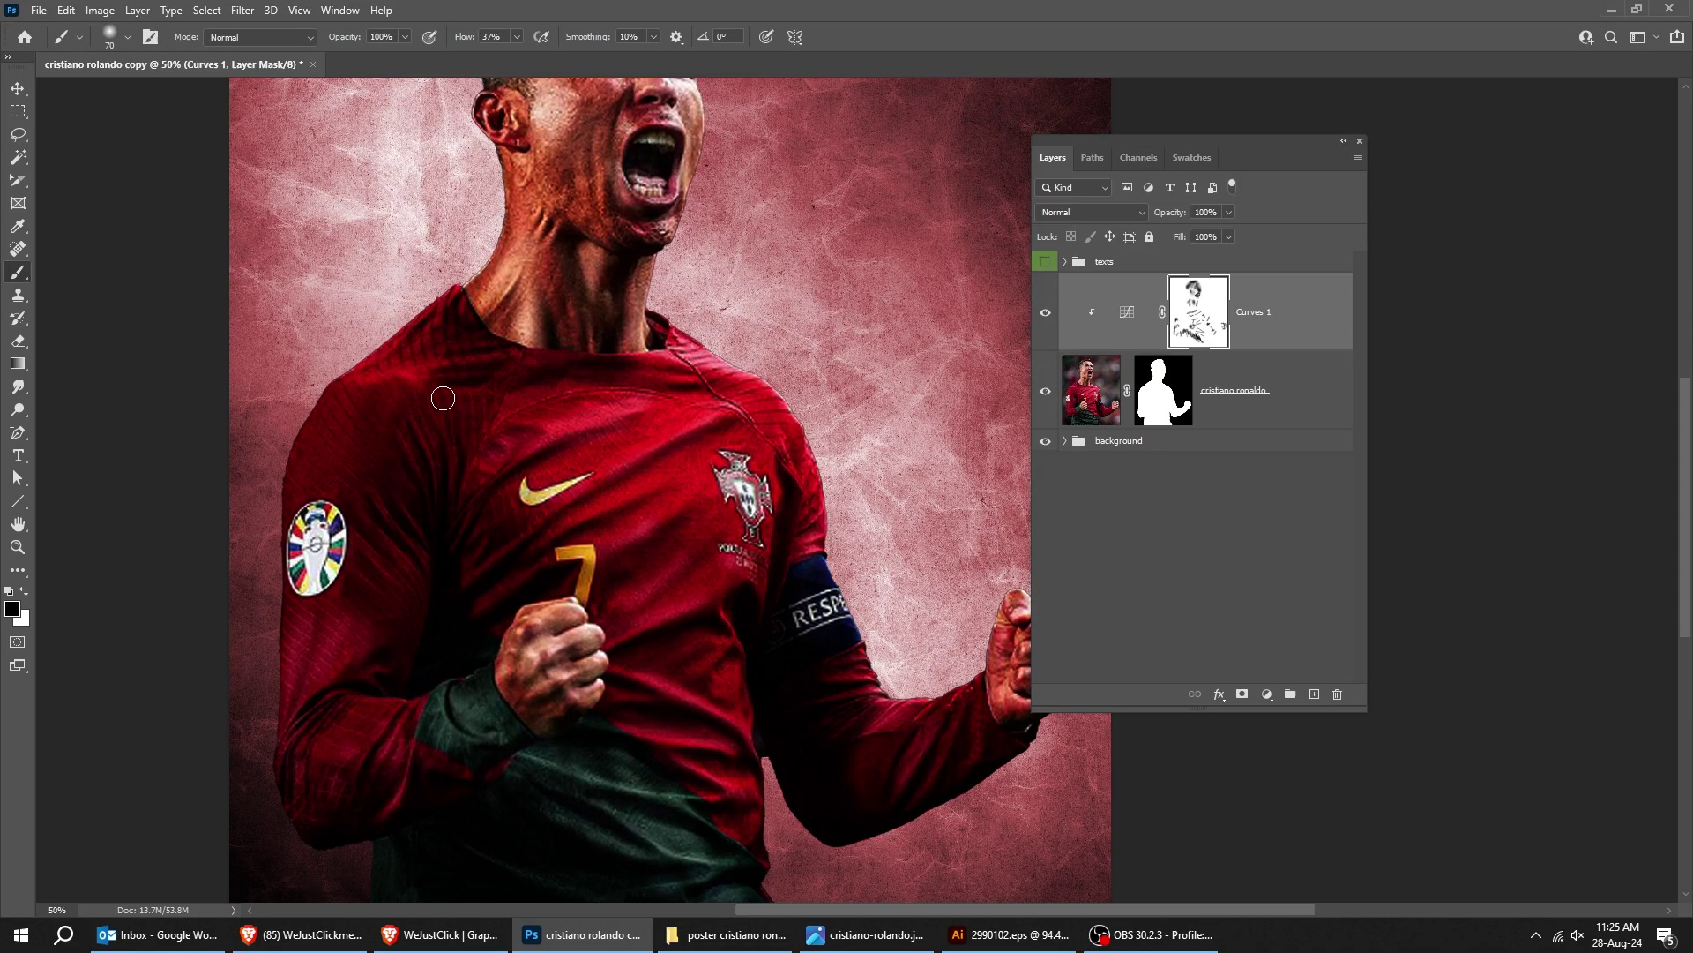
# Brighten the shoulder, collar area and remaining shirt folds on the torso by painting black on the Curves mask
pyautogui.moveTo(443, 399)
pyautogui.mouseDown()
pyautogui.moveTo(354, 420)
pyautogui.moveTo(386, 381)
pyautogui.moveTo(689, 358)
pyautogui.moveTo(698, 395)
pyautogui.moveTo(507, 375)
pyautogui.mouseUp()
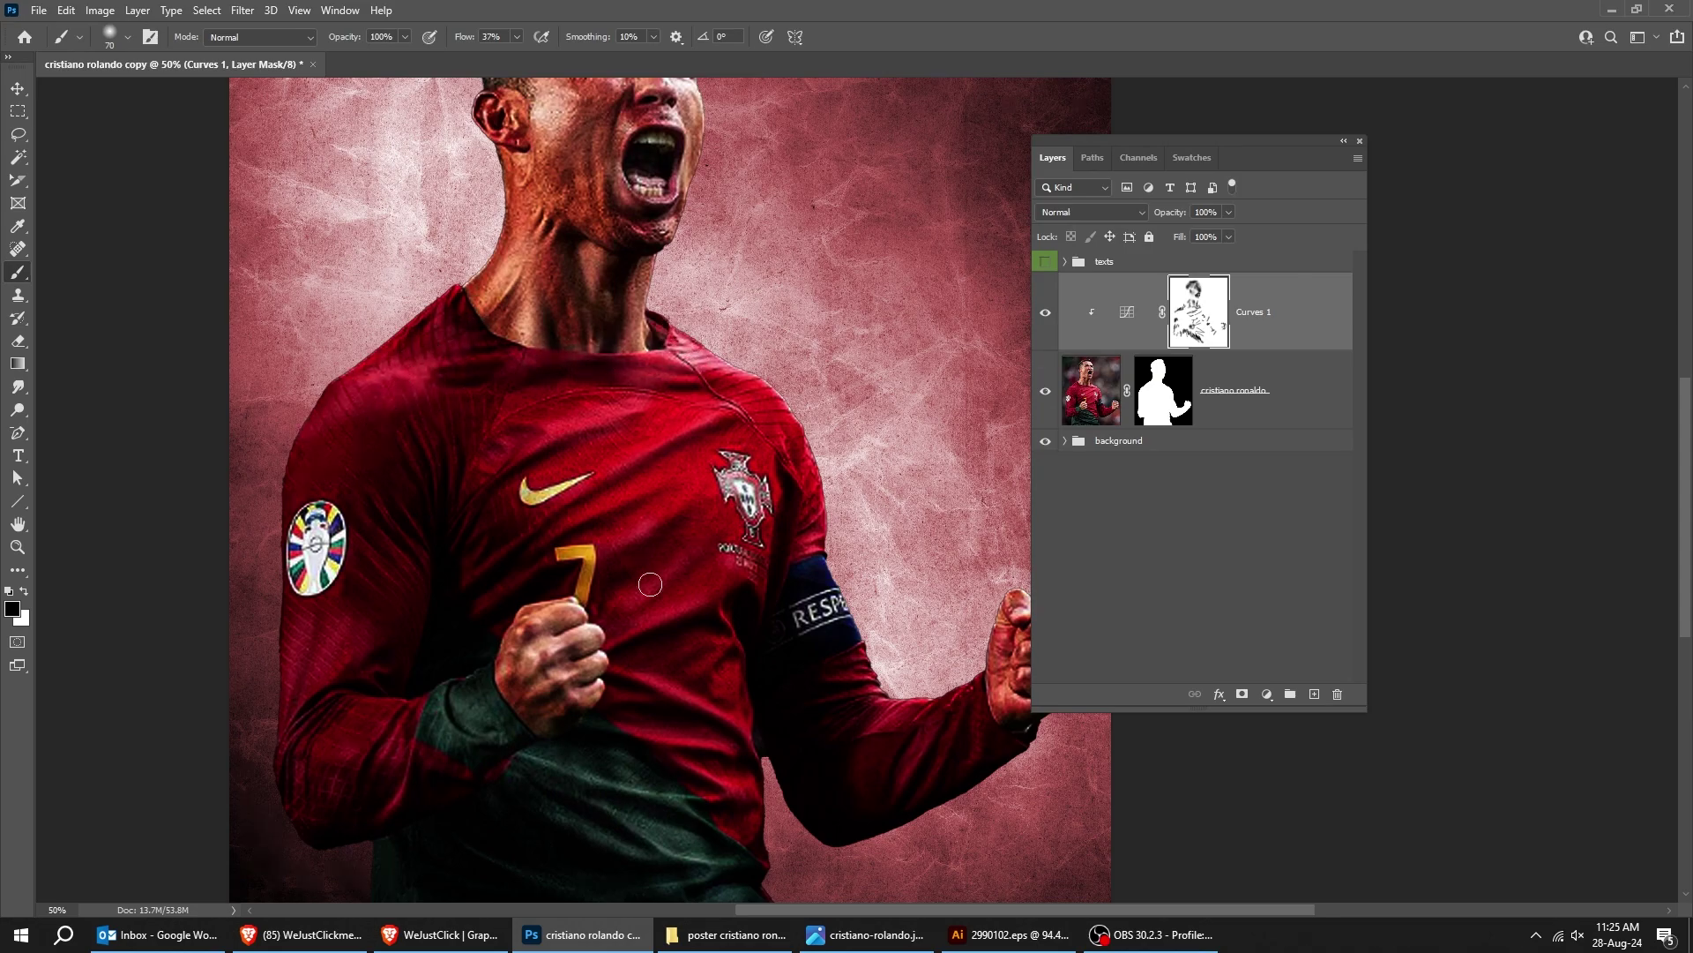
pyautogui.moveTo(651, 584)
pyautogui.mouseDown()
pyautogui.moveTo(741, 824)
pyautogui.moveTo(403, 855)
pyautogui.mouseUp()
pyautogui.moveTo(649, 610); pyautogui.dragTo(661, 672)
pyautogui.press('space')
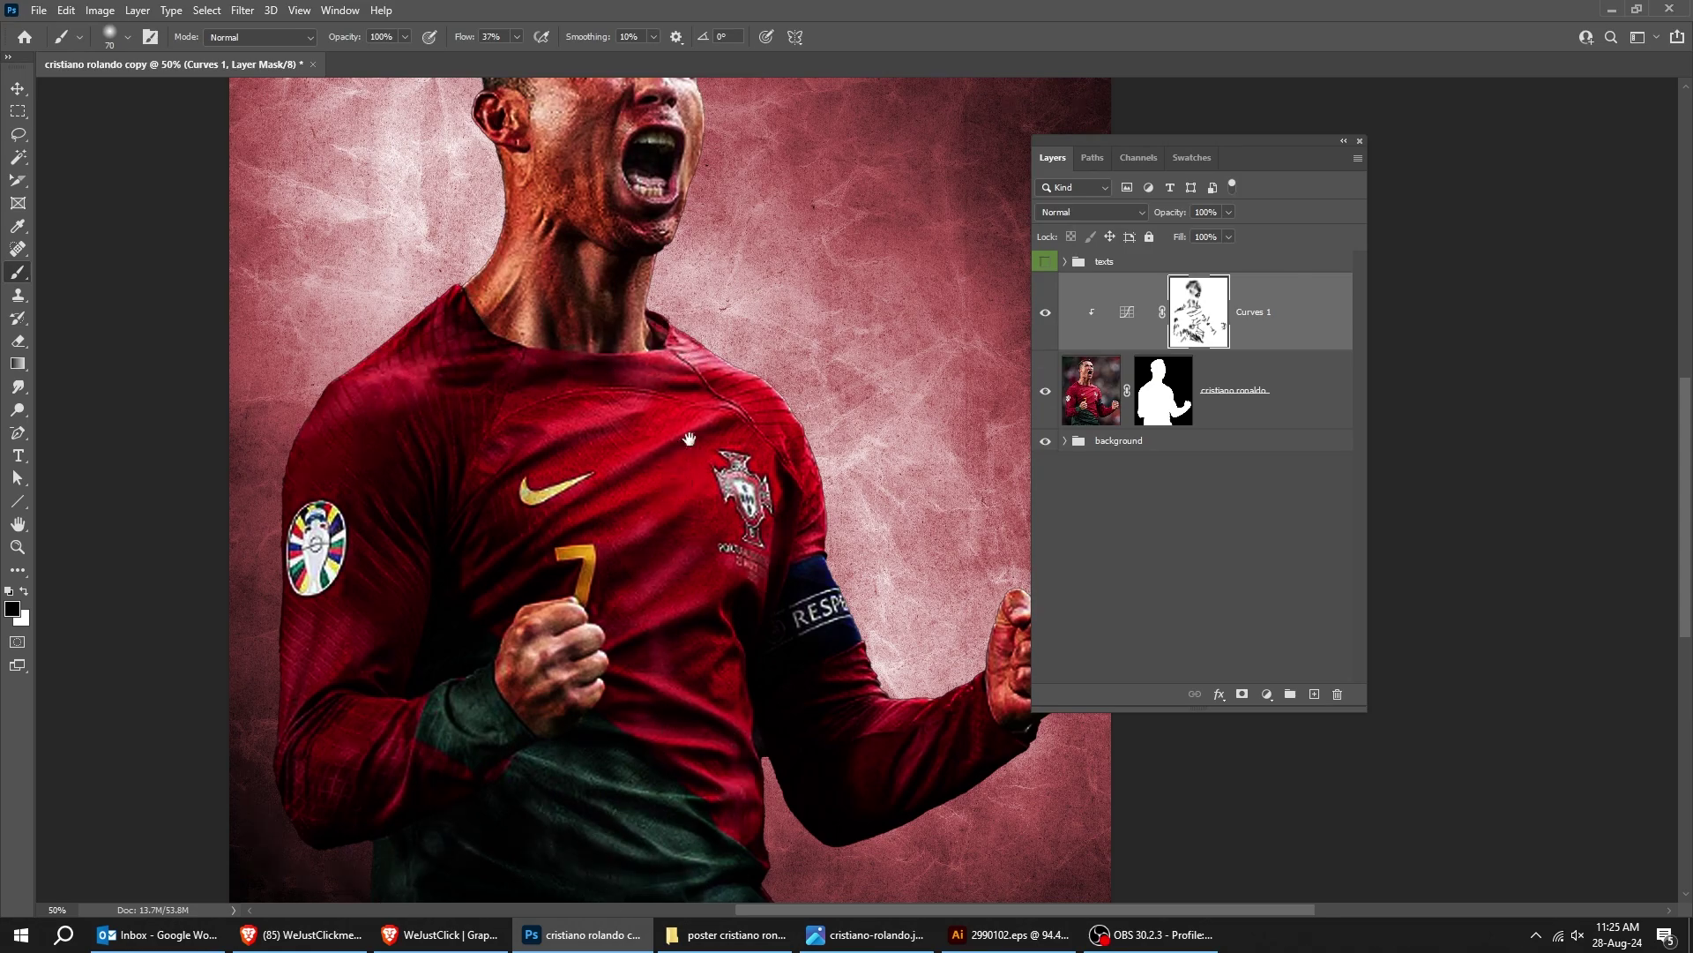
pyautogui.scroll(-3, 712, 475)
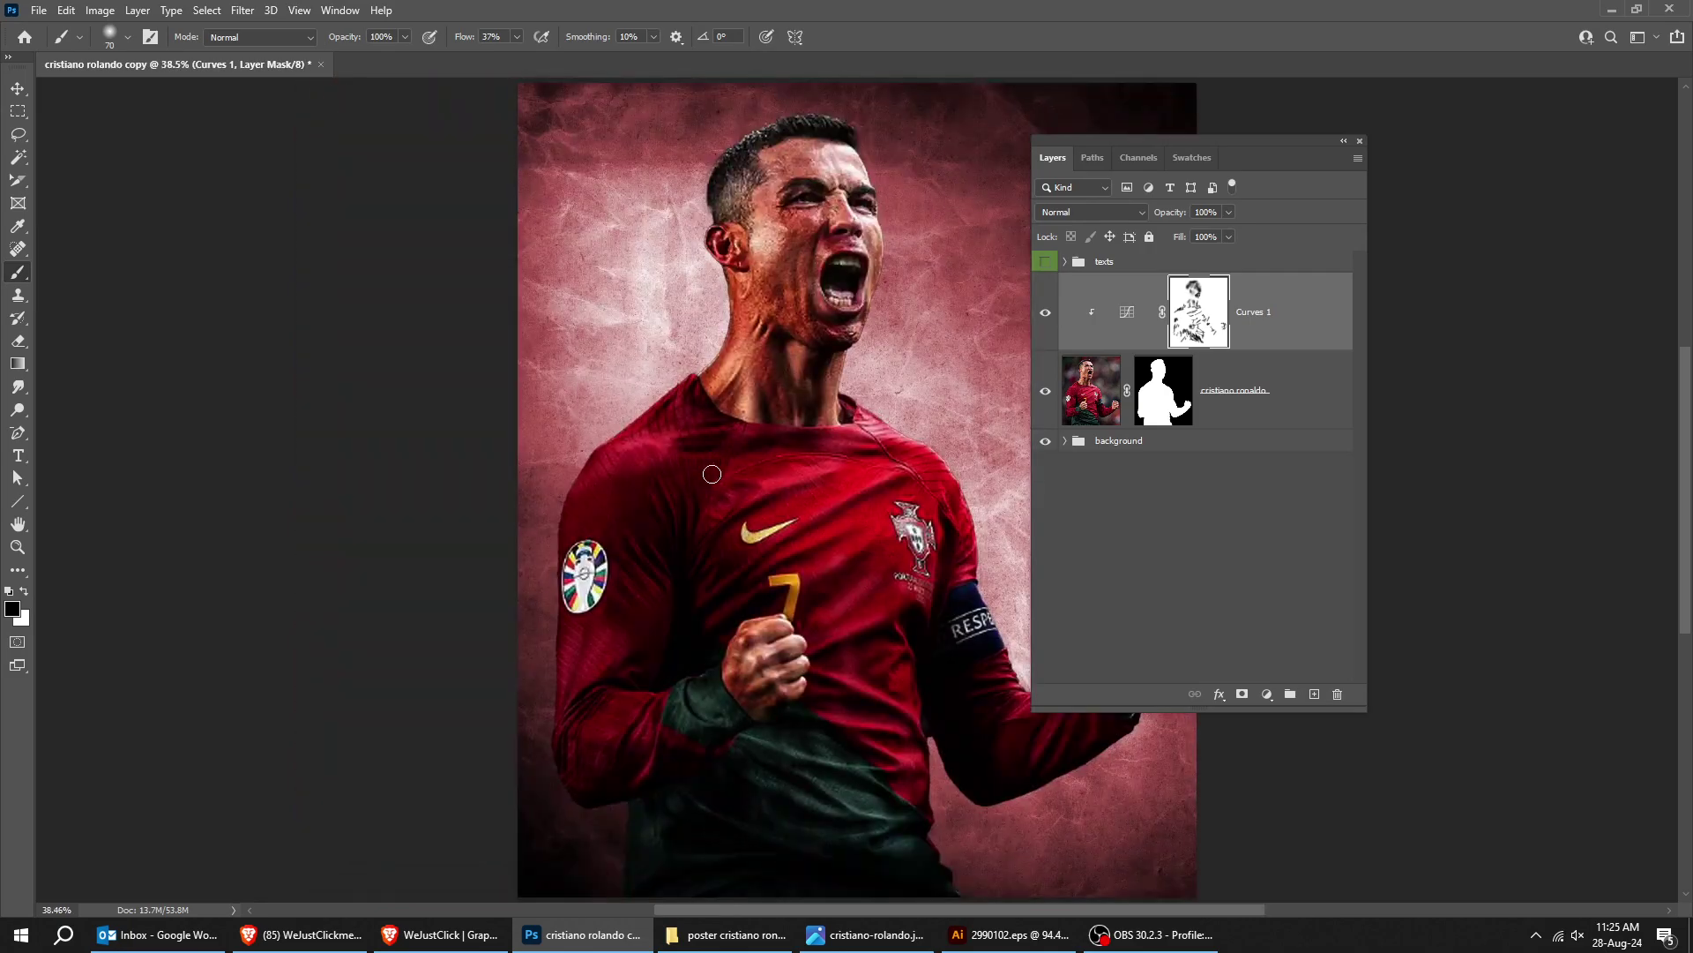
# Check the Curves 1 effect by toggling its visibility and raise the curve's middle point slightly to soften the darkening
pyautogui.click(1046, 314)
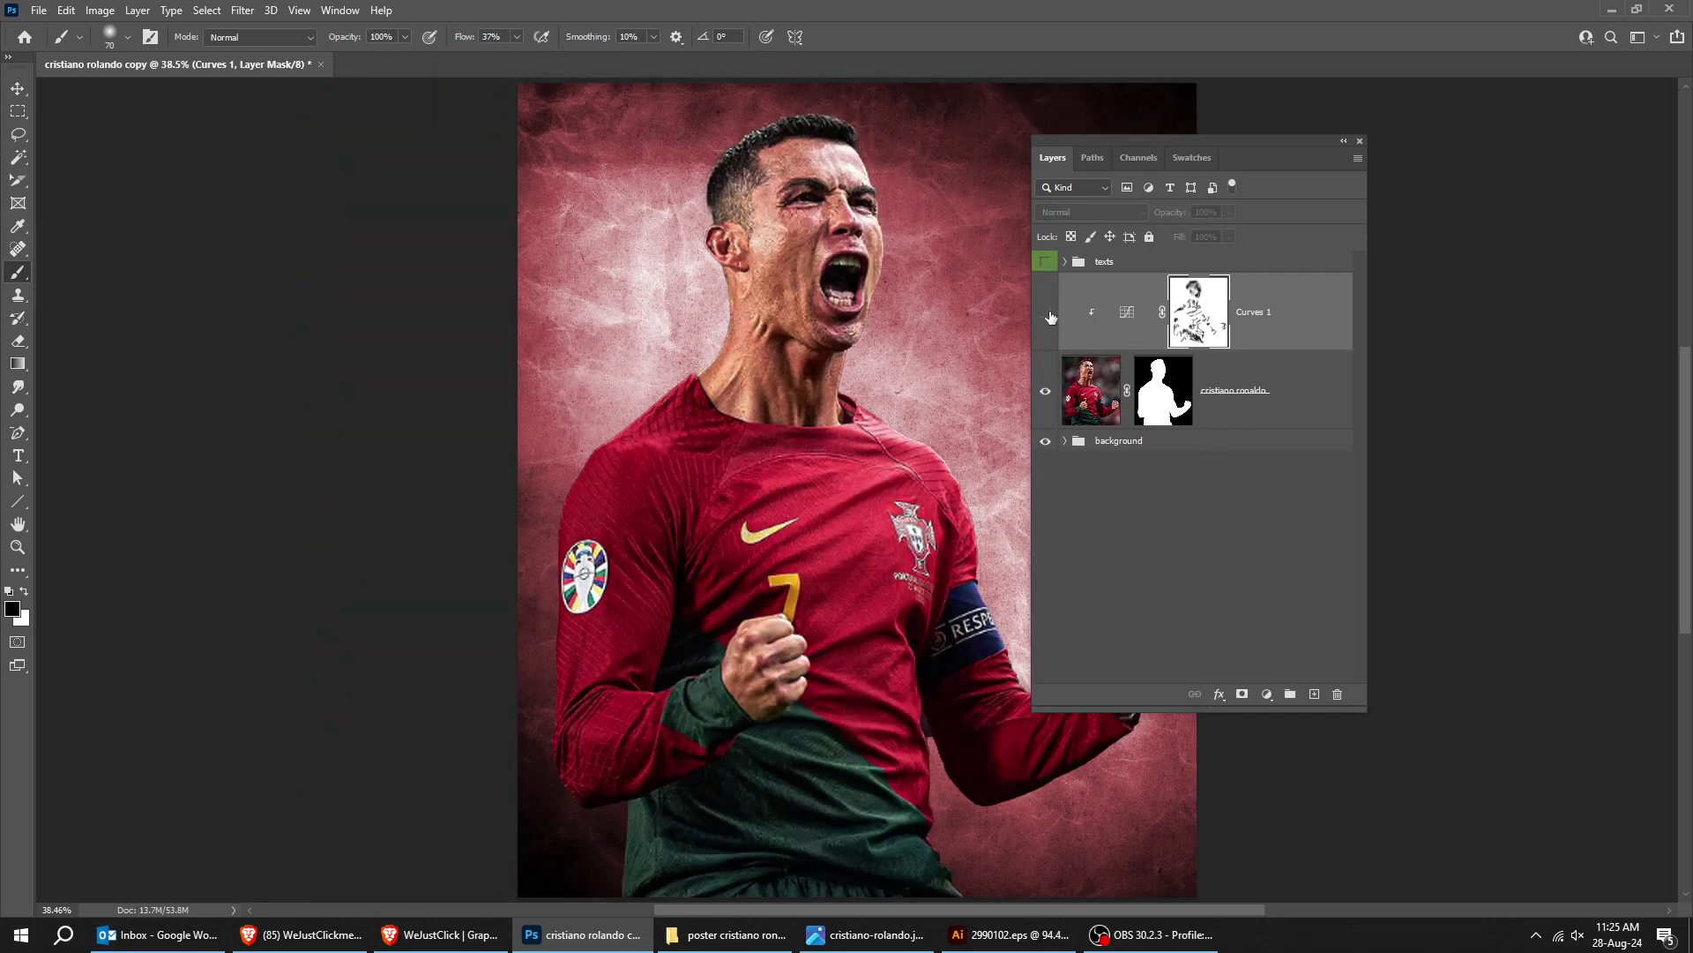
pyautogui.click(1047, 314)
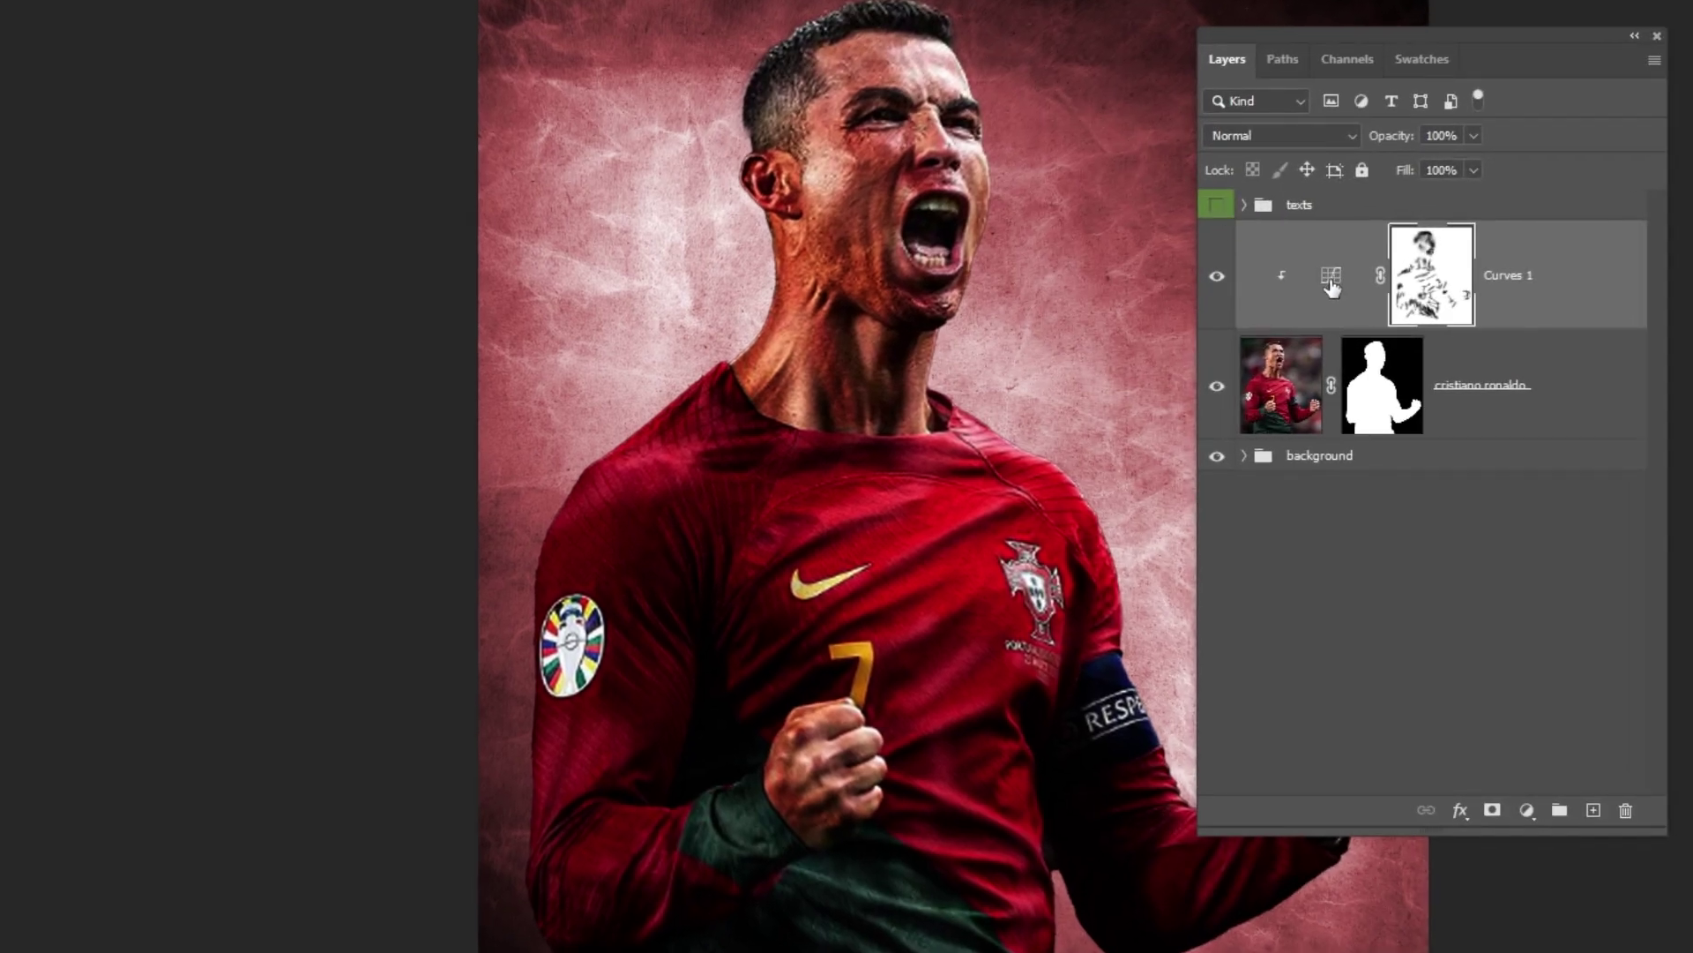
pyautogui.doubleClick(1330, 280)
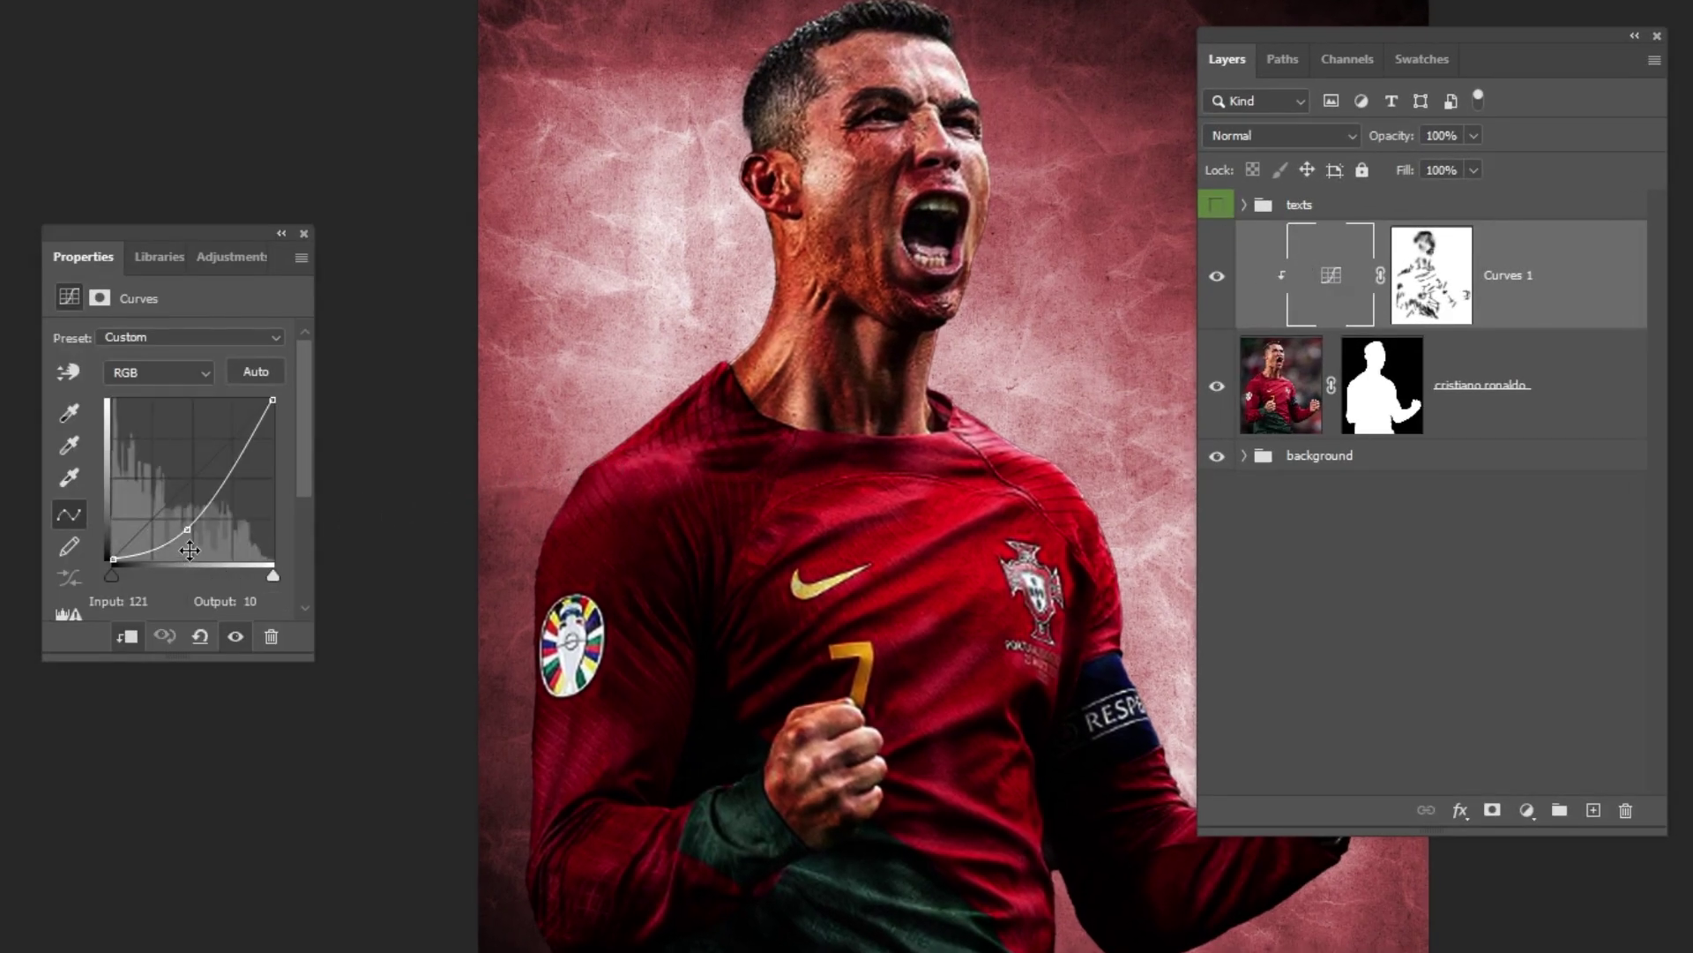
pyautogui.moveTo(189, 534); pyautogui.dragTo(181, 524)
pyautogui.click(304, 234)
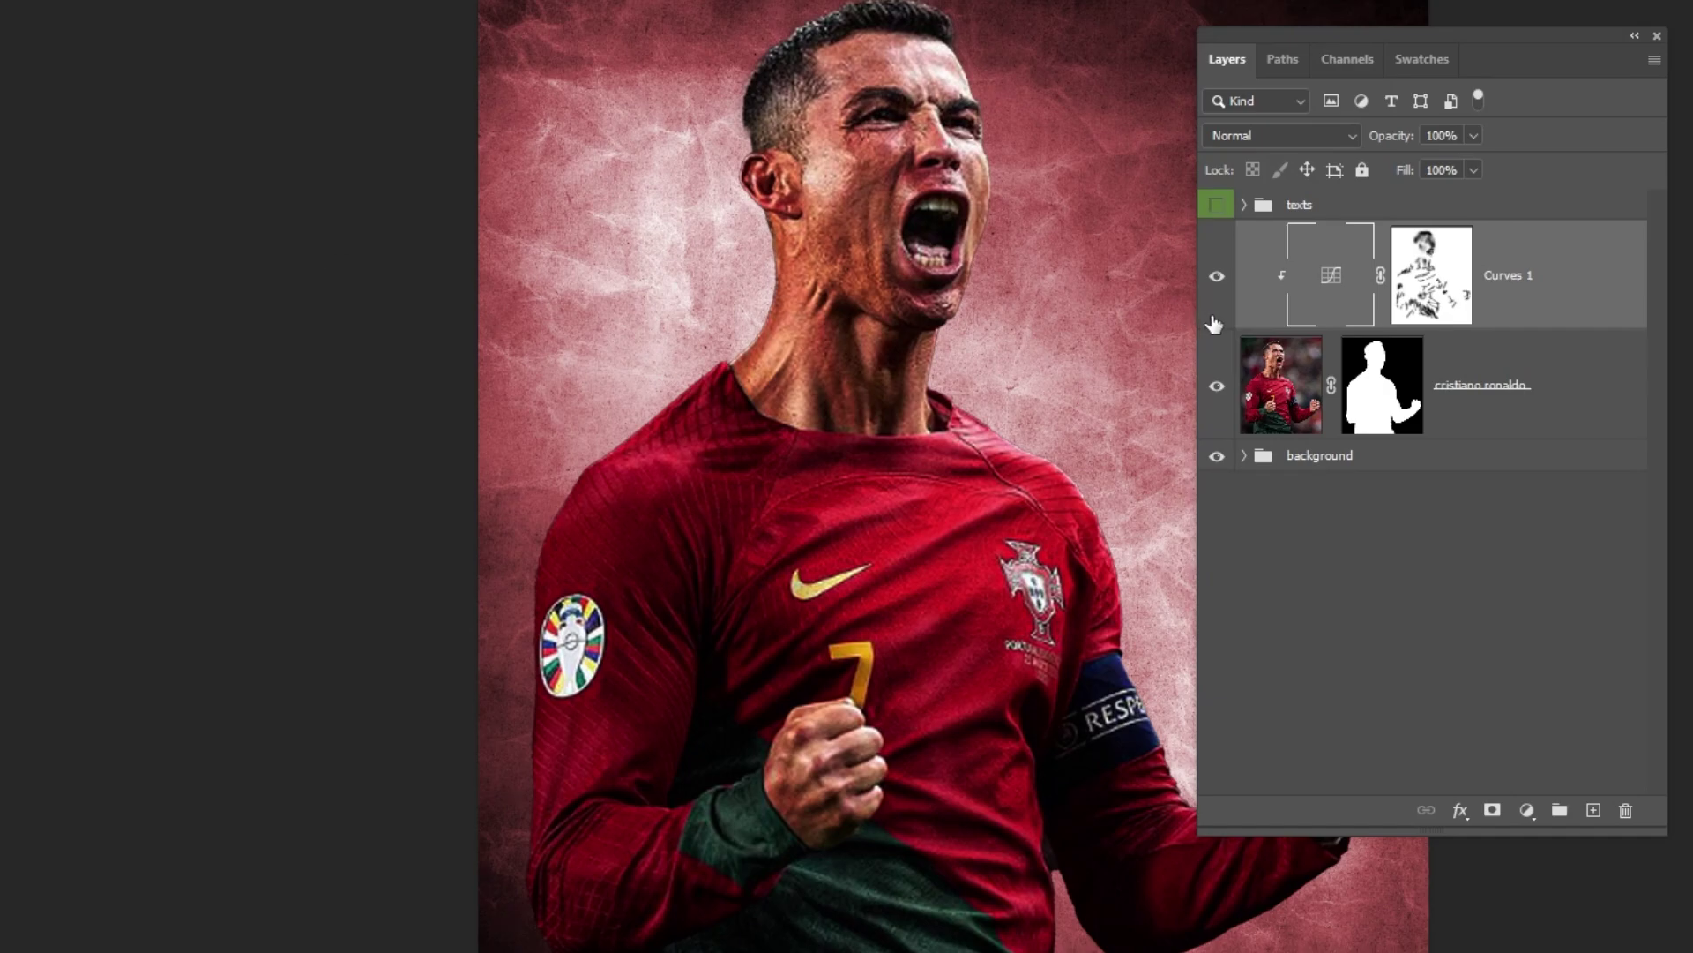
# Compare the player with and without the Curves 1 adjustment
pyautogui.click(1218, 280)
pyautogui.click(1218, 279)
pyautogui.click(1217, 280)
pyautogui.click(1216, 279)
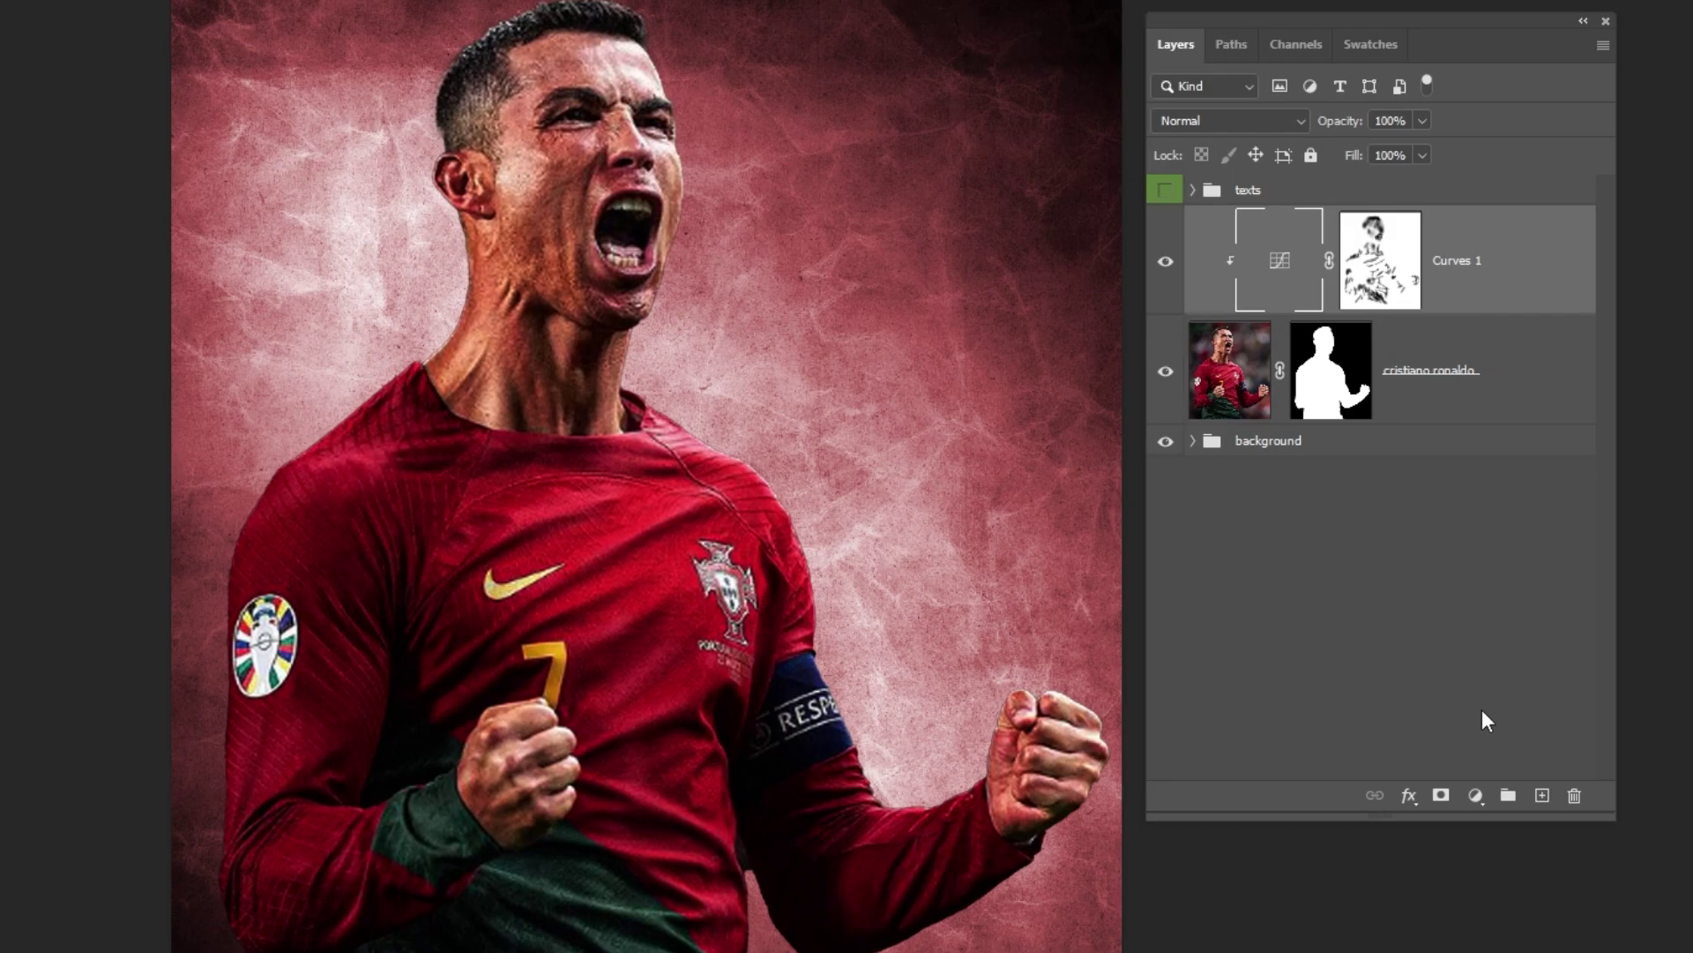
# Add a Color Balance adjustment clipped to the player above Curves 1 and adjust its midtones, shifting them toward red
pyautogui.click(1479, 799)
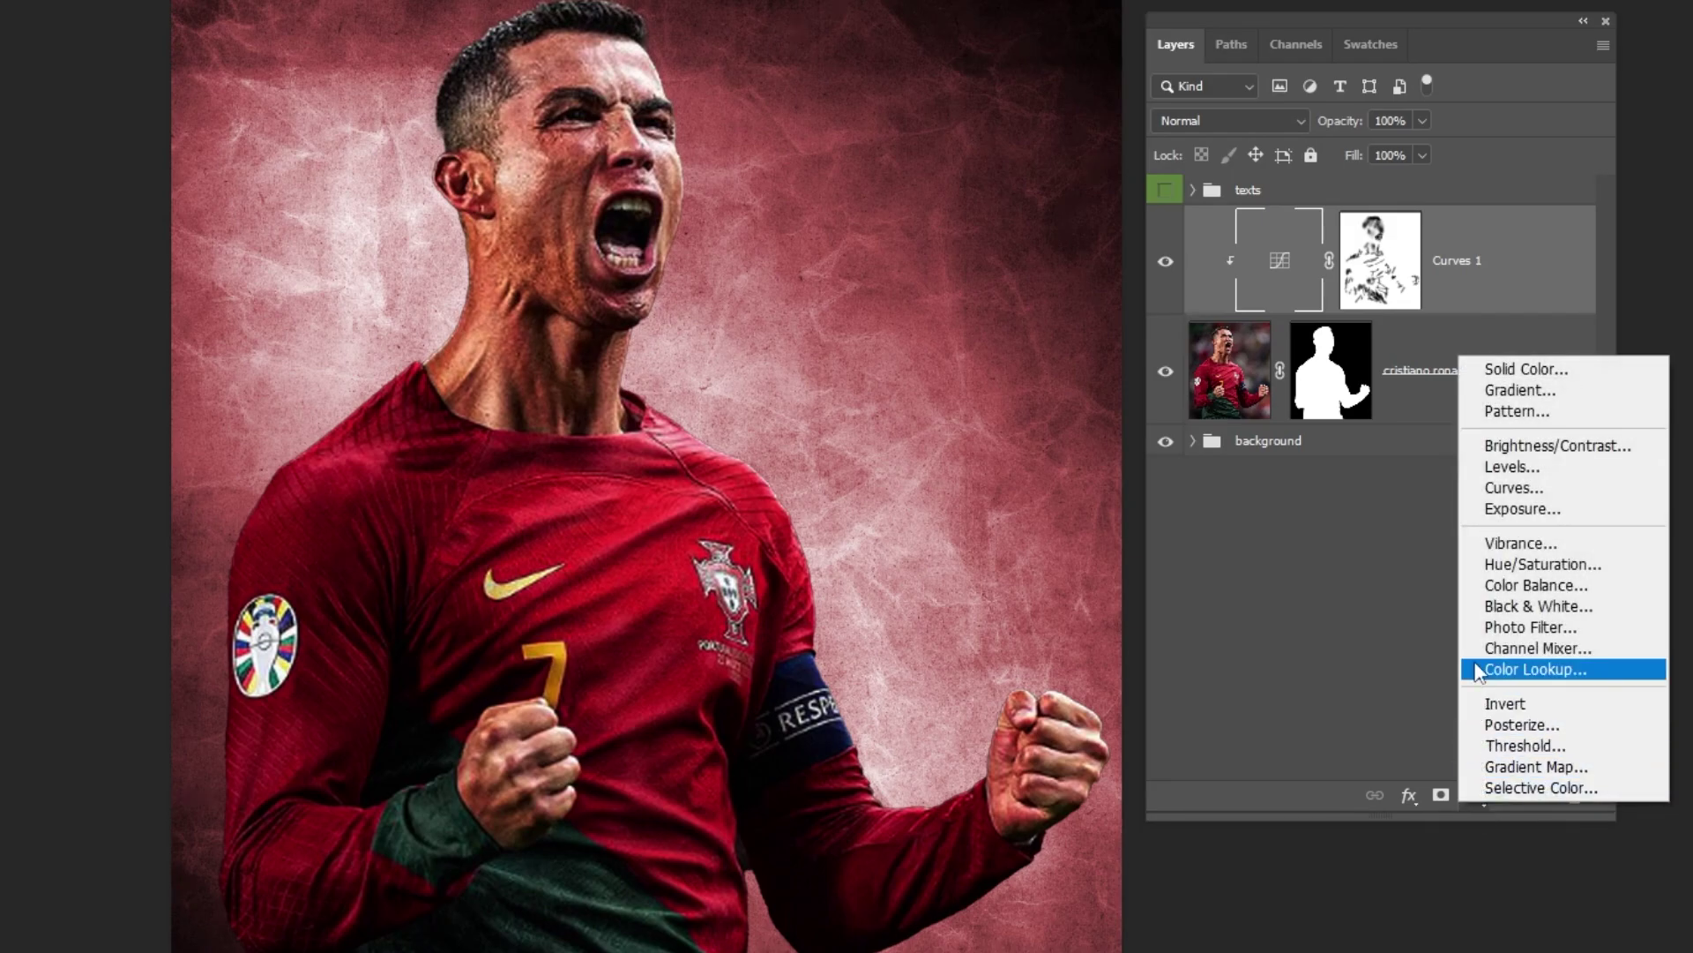
pyautogui.click(1537, 585)
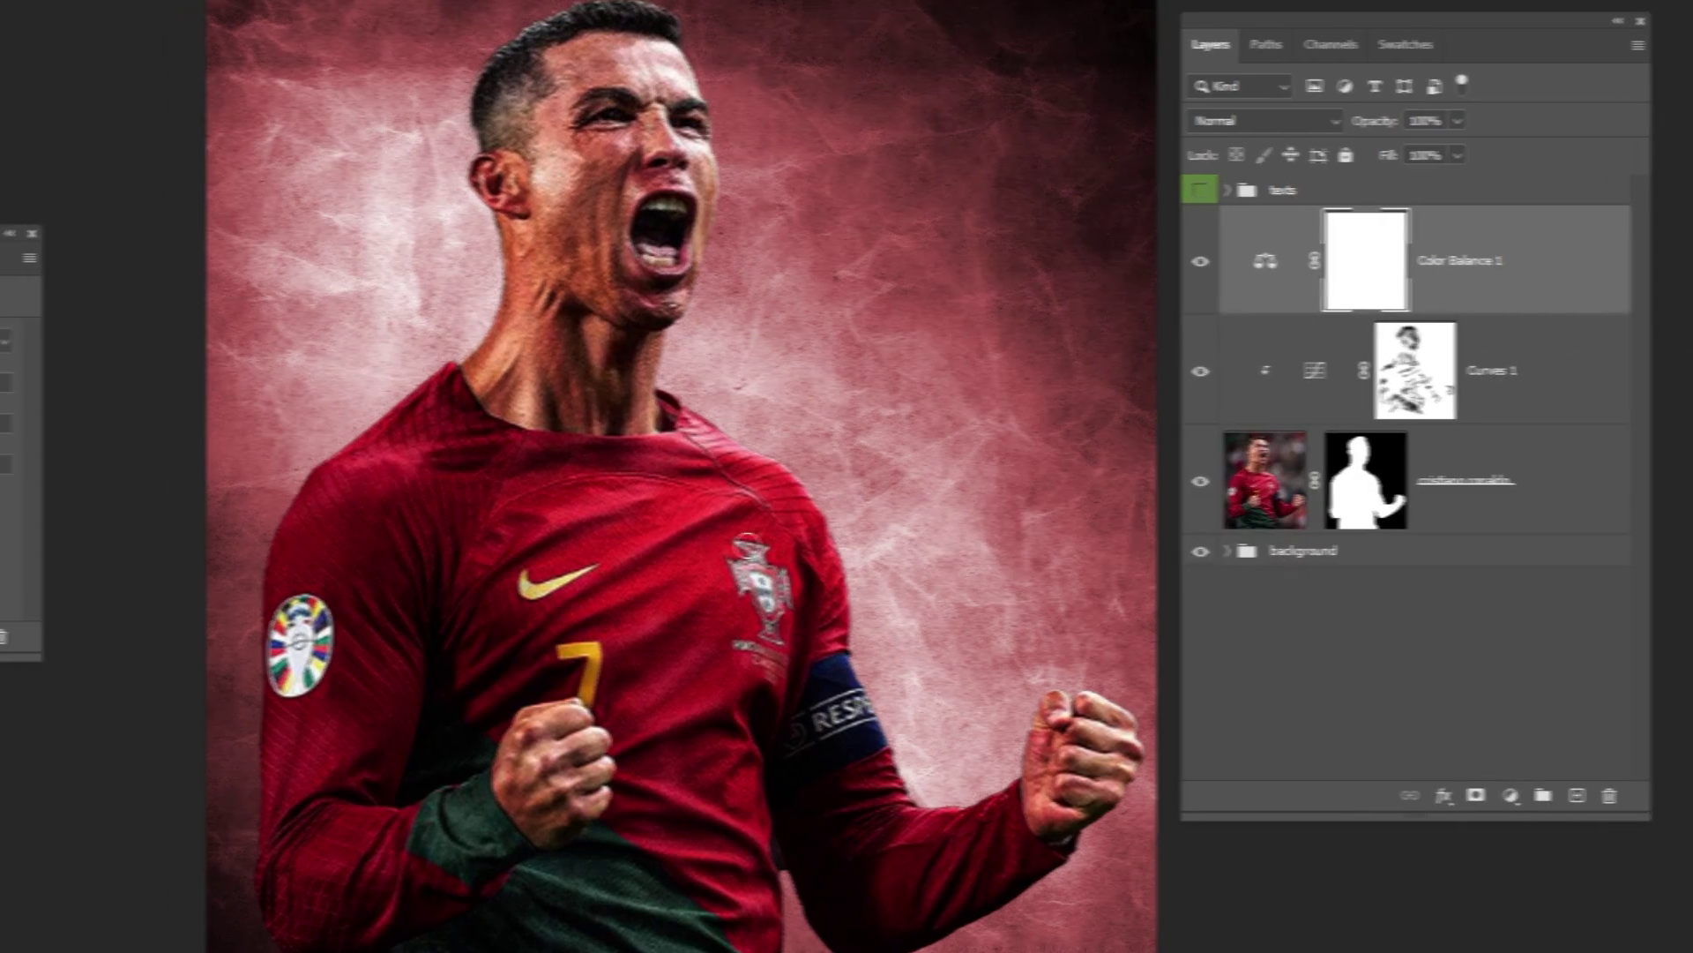
pyautogui.click(122, 635)
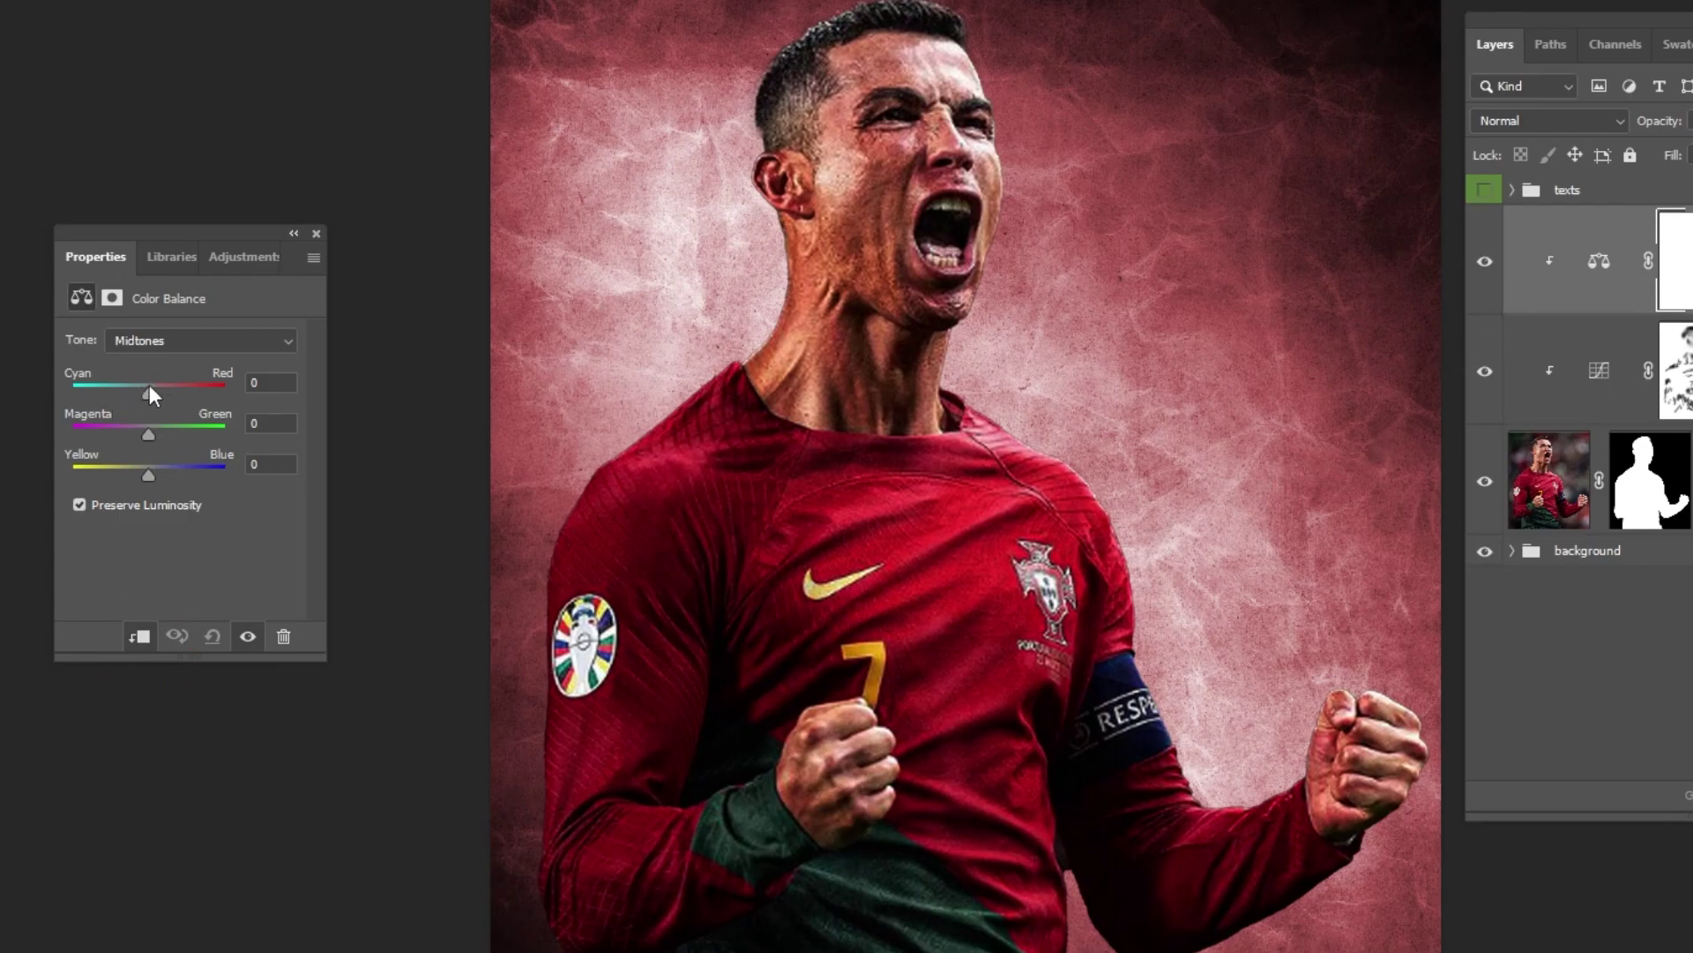
pyautogui.moveTo(147, 386); pyautogui.dragTo(166, 388)
pyautogui.moveTo(149, 465)
pyautogui.mouseDown()
pyautogui.moveTo(129, 471)
pyautogui.moveTo(146, 430)
pyautogui.mouseUp()
# Set the Color Balance shadows to +4 cyan-red, -9 magenta-green and -4 yellow-blue
pyautogui.click(219, 346)
pyautogui.click(223, 361)
pyautogui.moveTo(146, 388); pyautogui.dragTo(151, 389)
pyautogui.moveTo(151, 466); pyautogui.dragTo(143, 432)
pyautogui.click(148, 466)
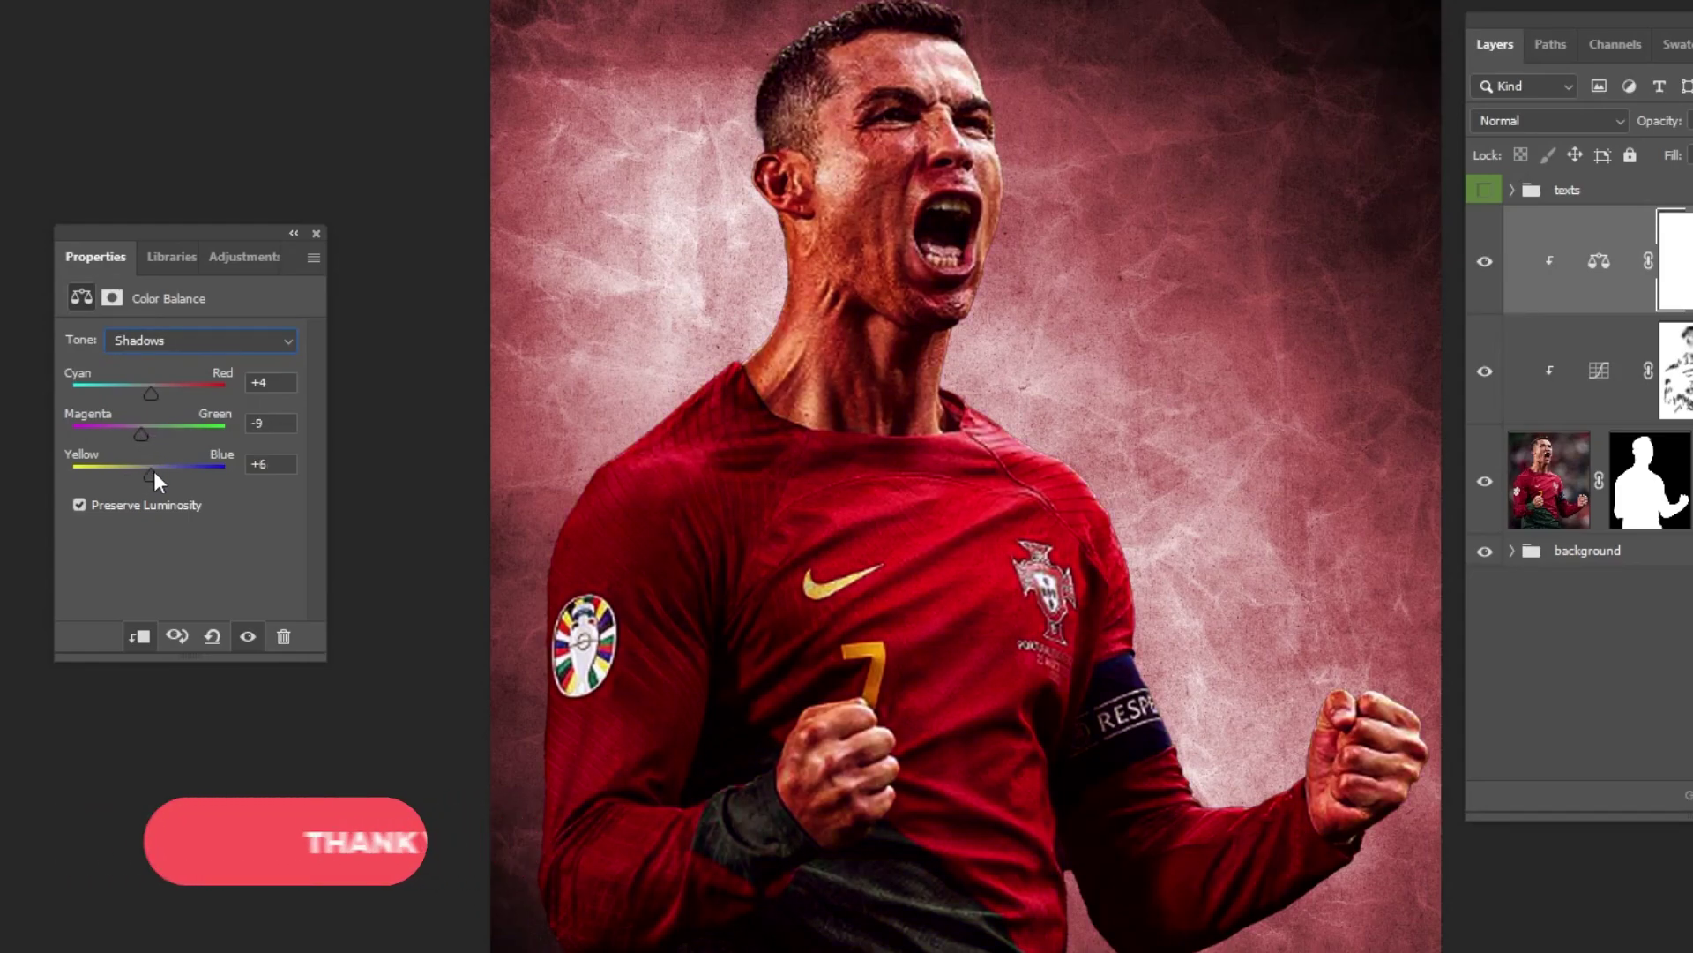
# Set the Color Balance highlights to -30 cyan-red, shift them toward yellow, and compare the player with and without the adjustment
pyautogui.click(201, 341)
pyautogui.click(198, 397)
pyautogui.moveTo(151, 395); pyautogui.dragTo(124, 392)
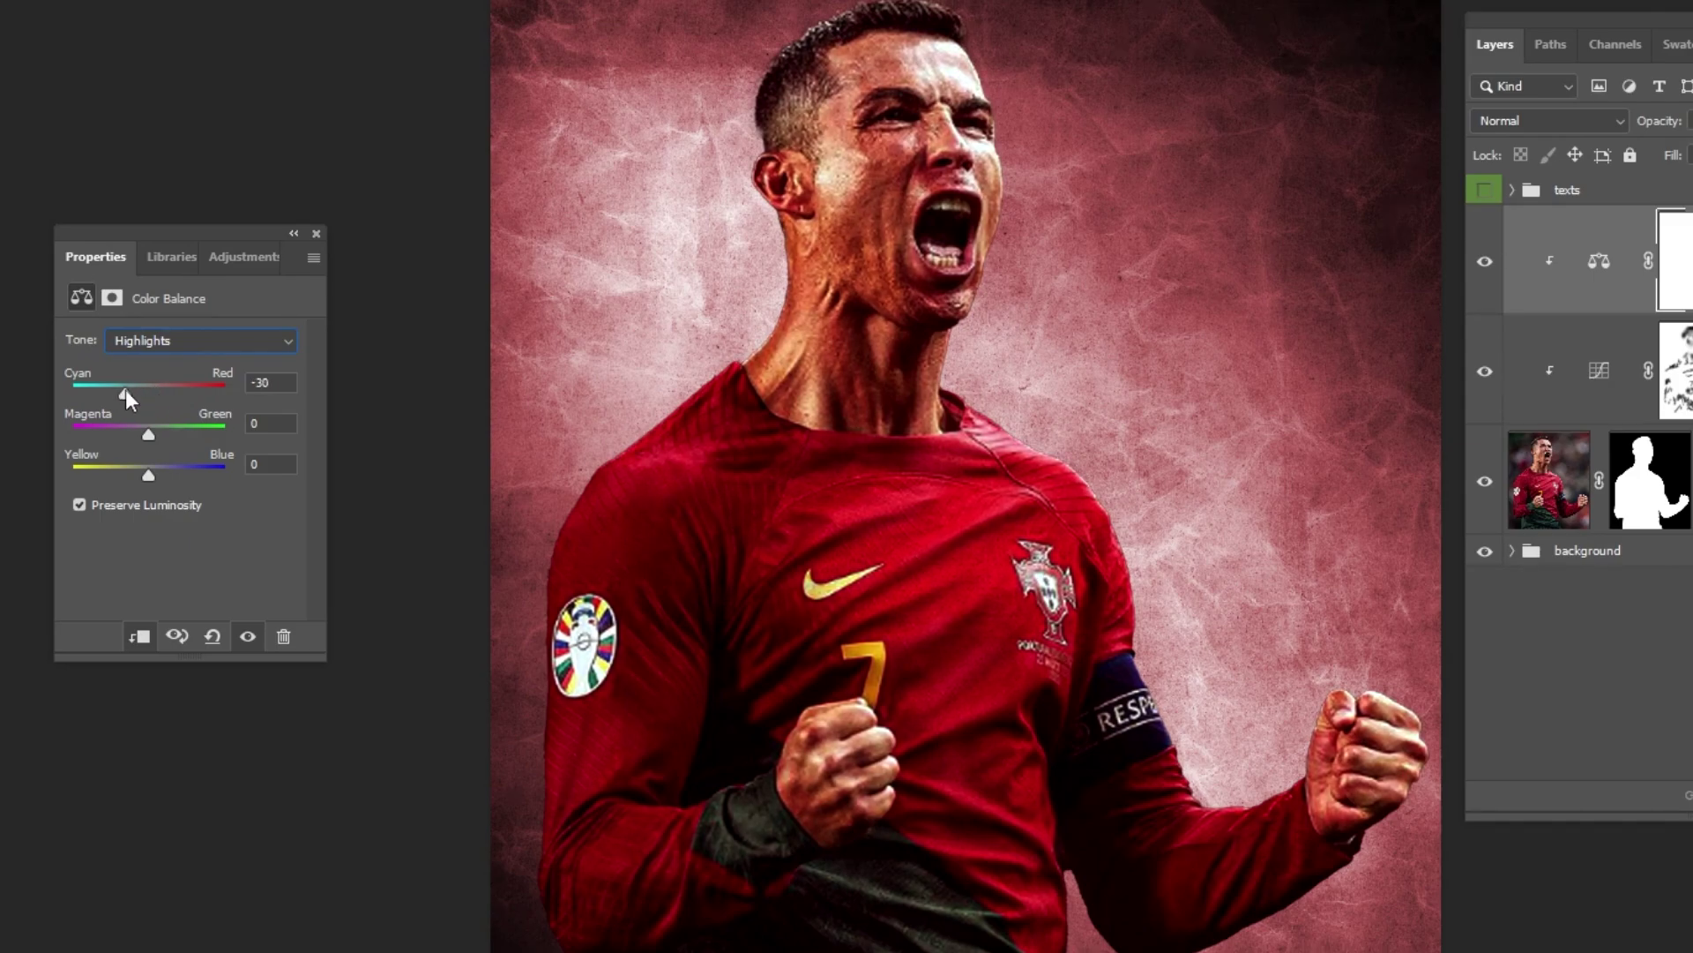
pyautogui.moveTo(149, 475)
pyautogui.mouseDown()
pyautogui.moveTo(113, 475)
pyautogui.moveTo(150, 469)
pyautogui.moveTo(143, 427)
pyautogui.moveTo(140, 476)
pyautogui.mouseUp()
pyautogui.click(314, 233)
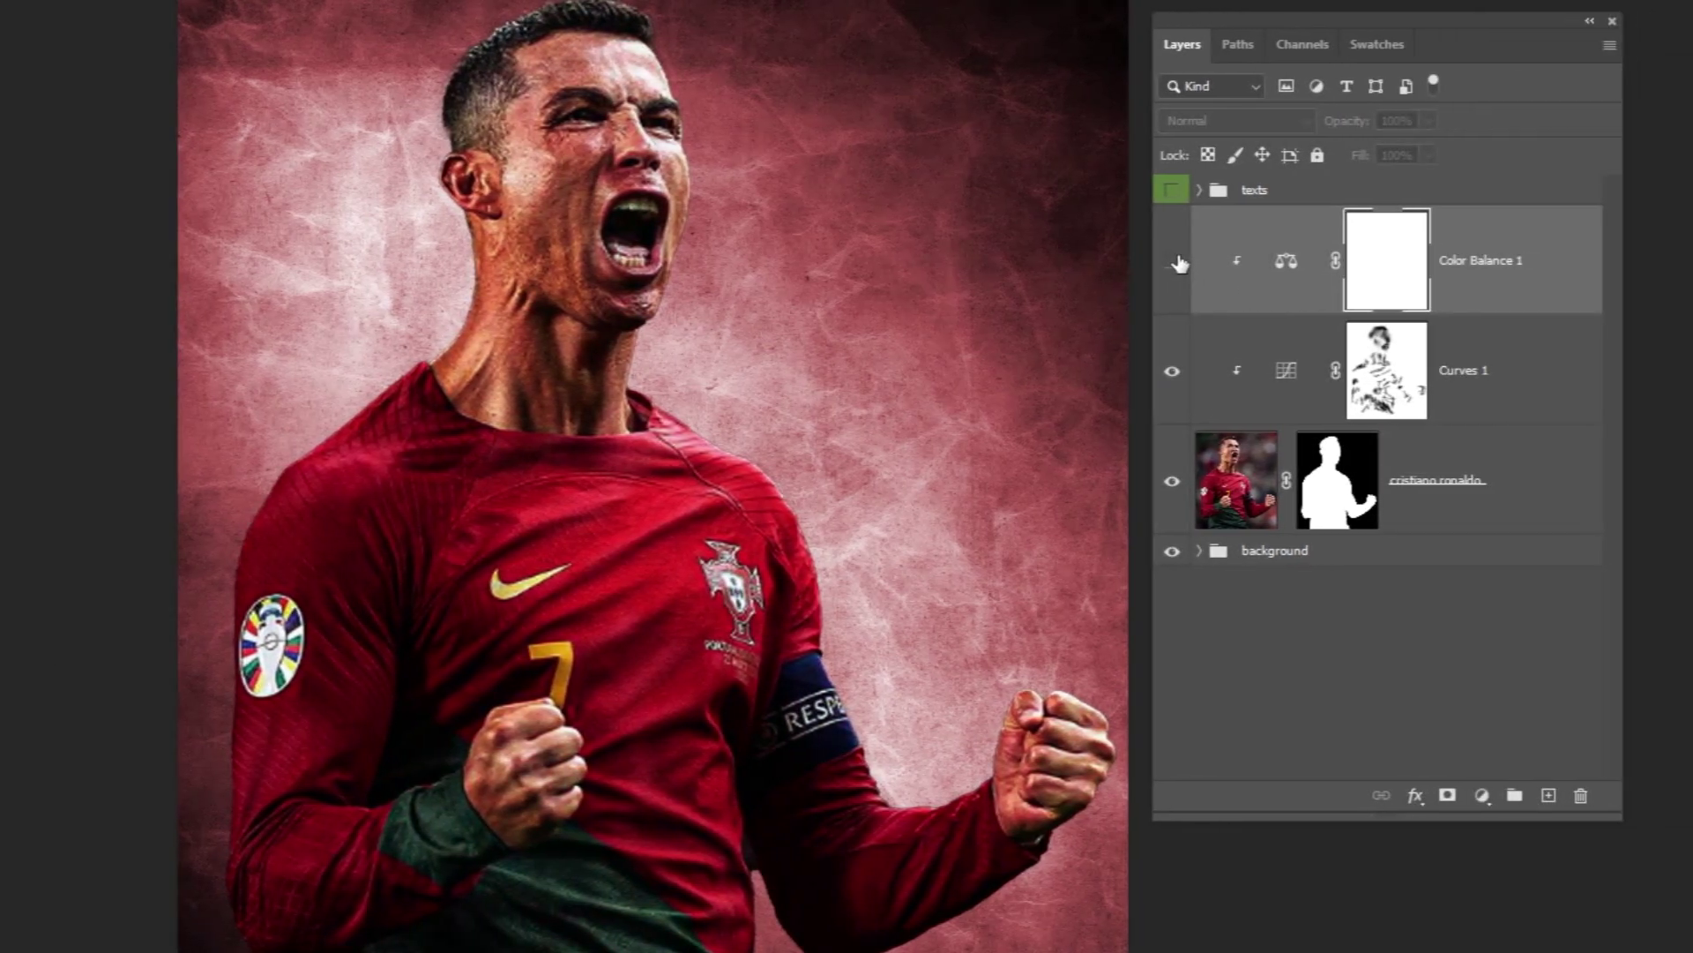
pyautogui.click(1455, 262)
pyautogui.click(1166, 262)
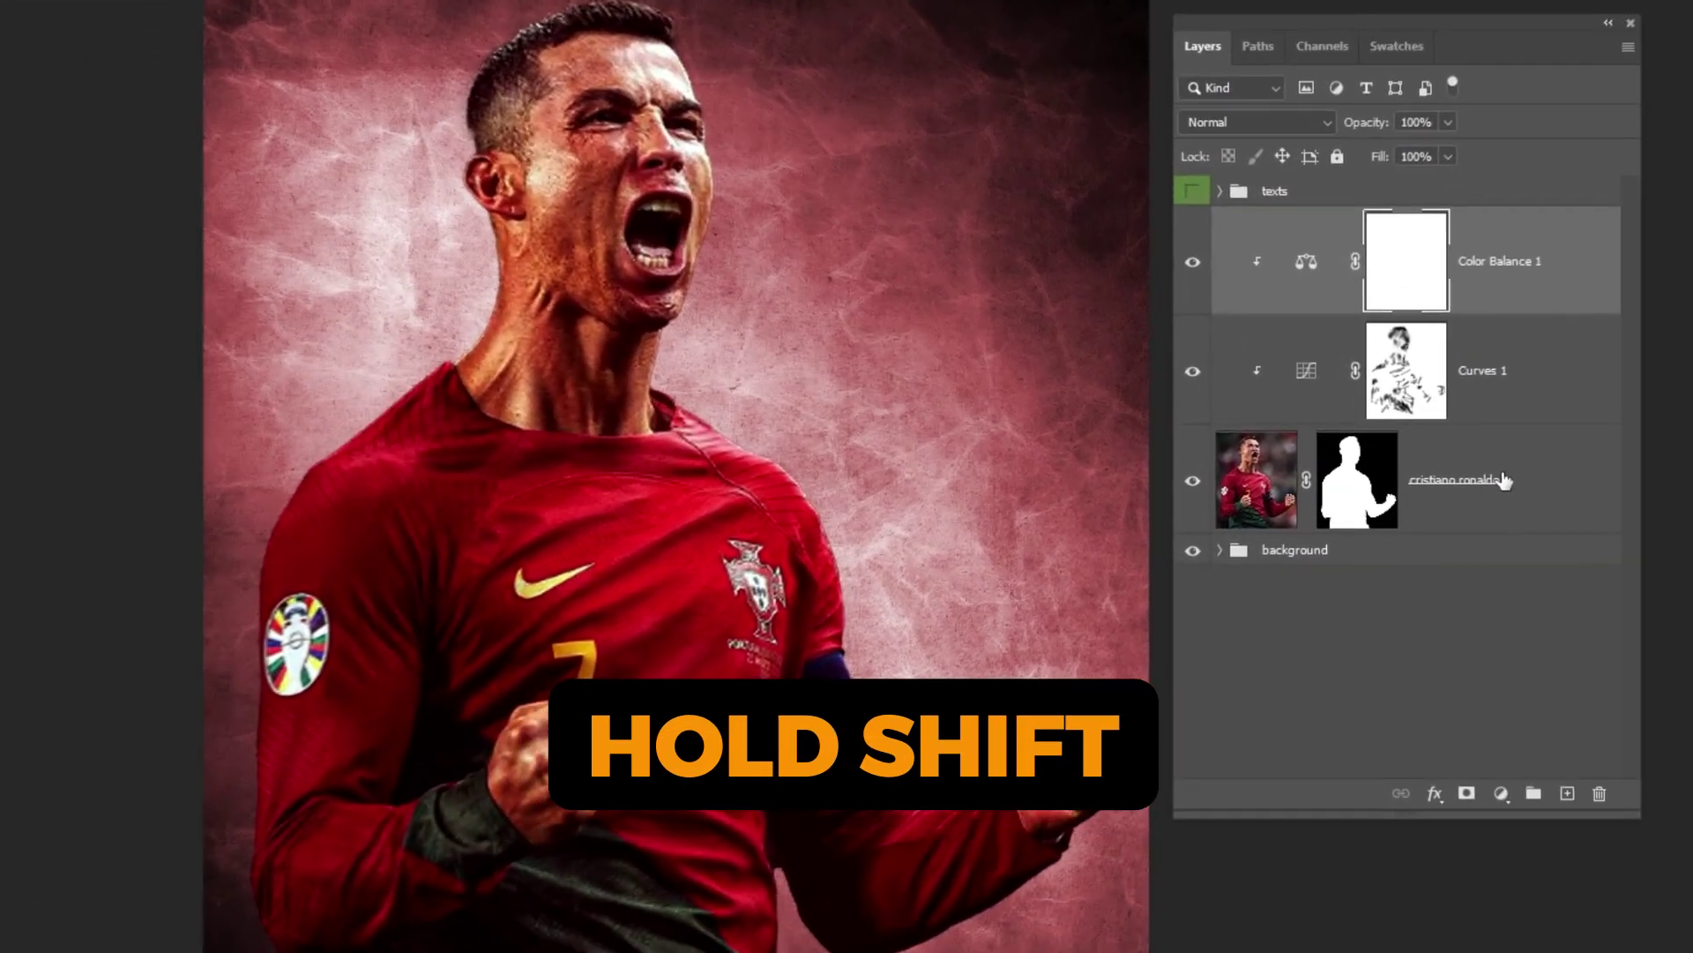
# Group the player layer with its Curves and Color Balance adjustments and name the group "cristiano ronaldo"
pyautogui.keyDown('shift'); pyautogui.click(1504, 481); pyautogui.keyUp('shift')
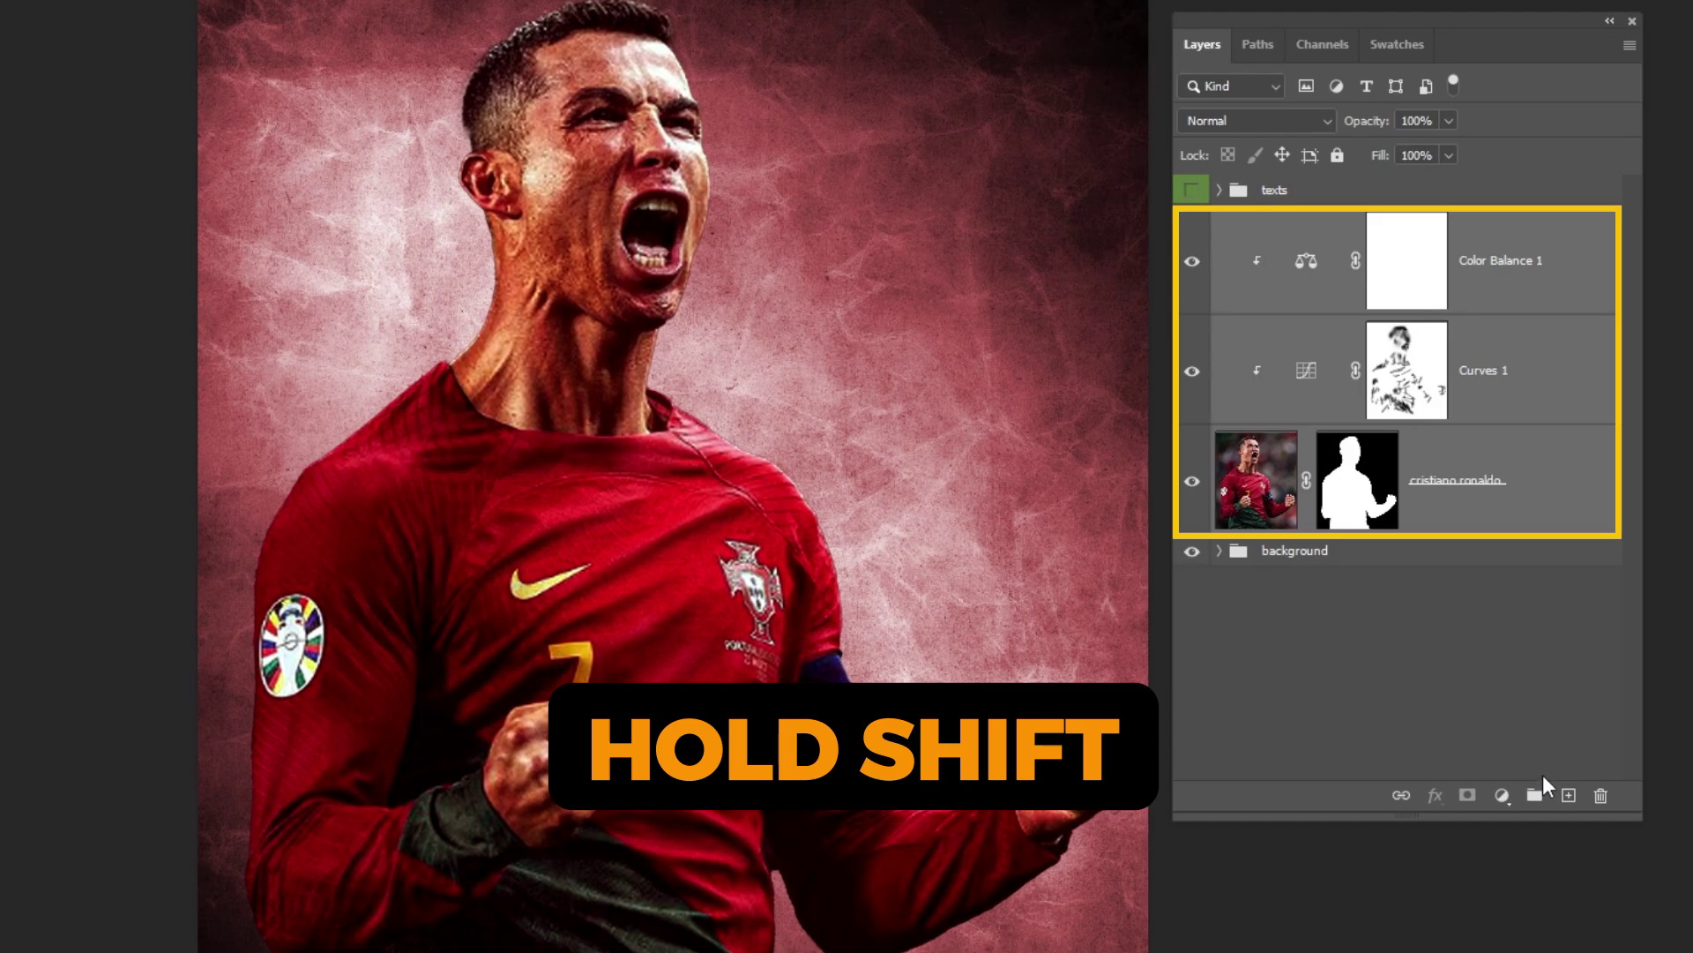
pyautogui.click(1535, 793)
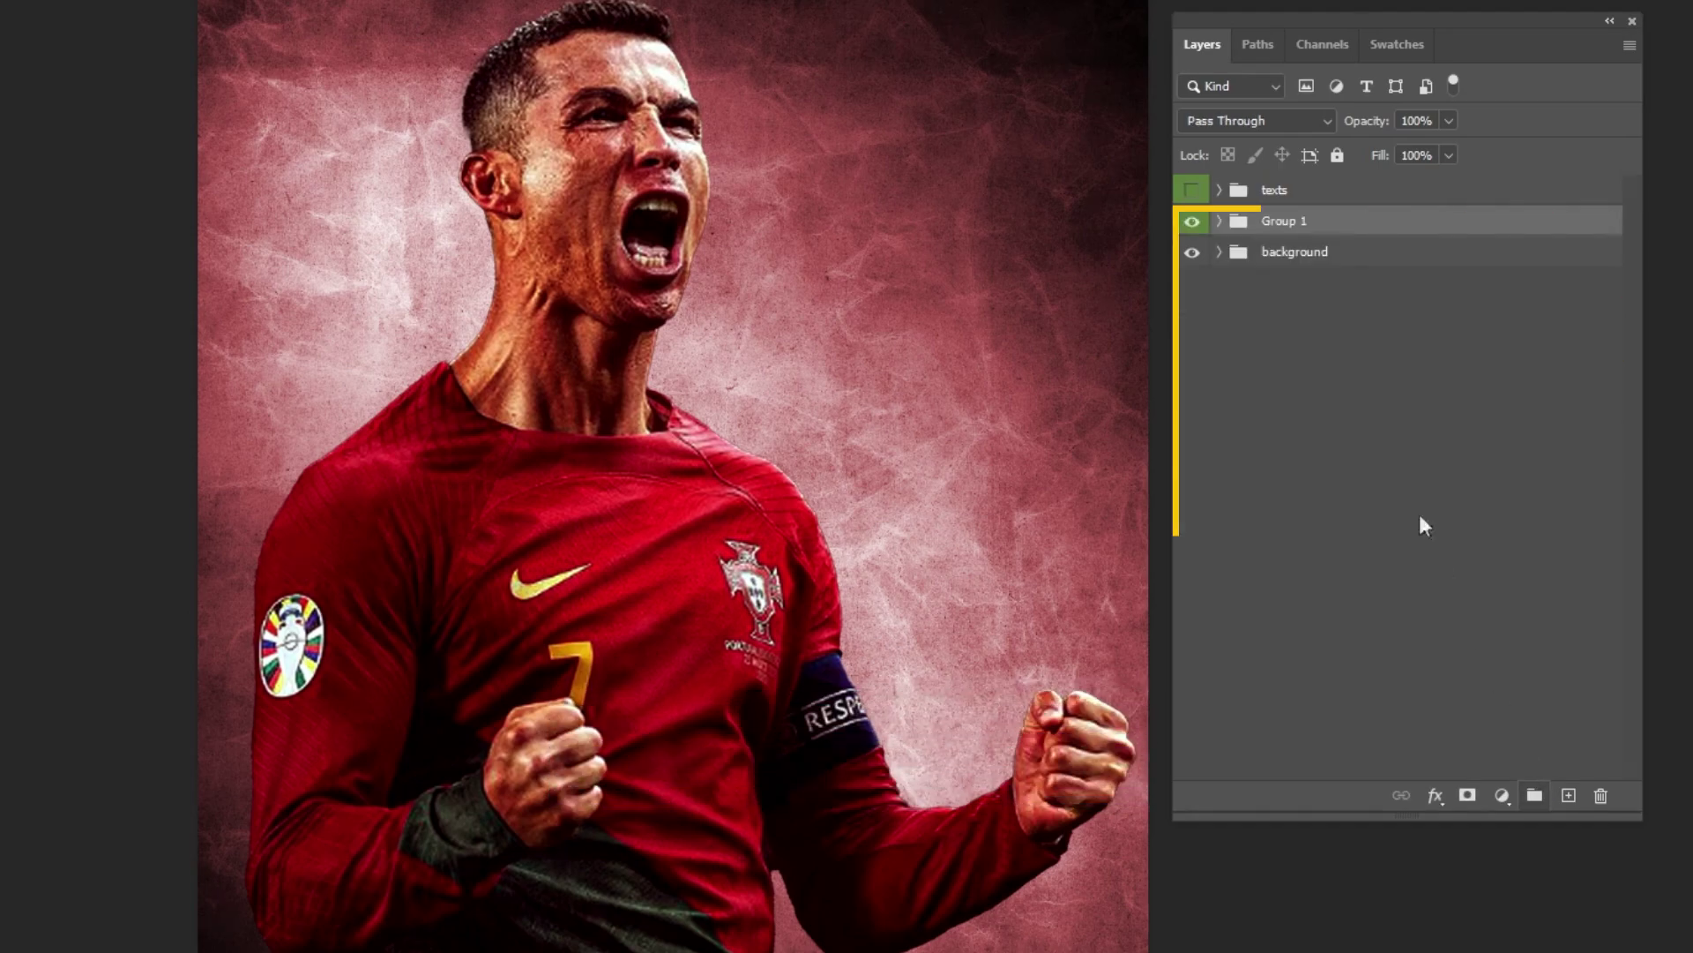
pyautogui.doubleClick(1283, 222)
pyautogui.write('cristiano ronald')
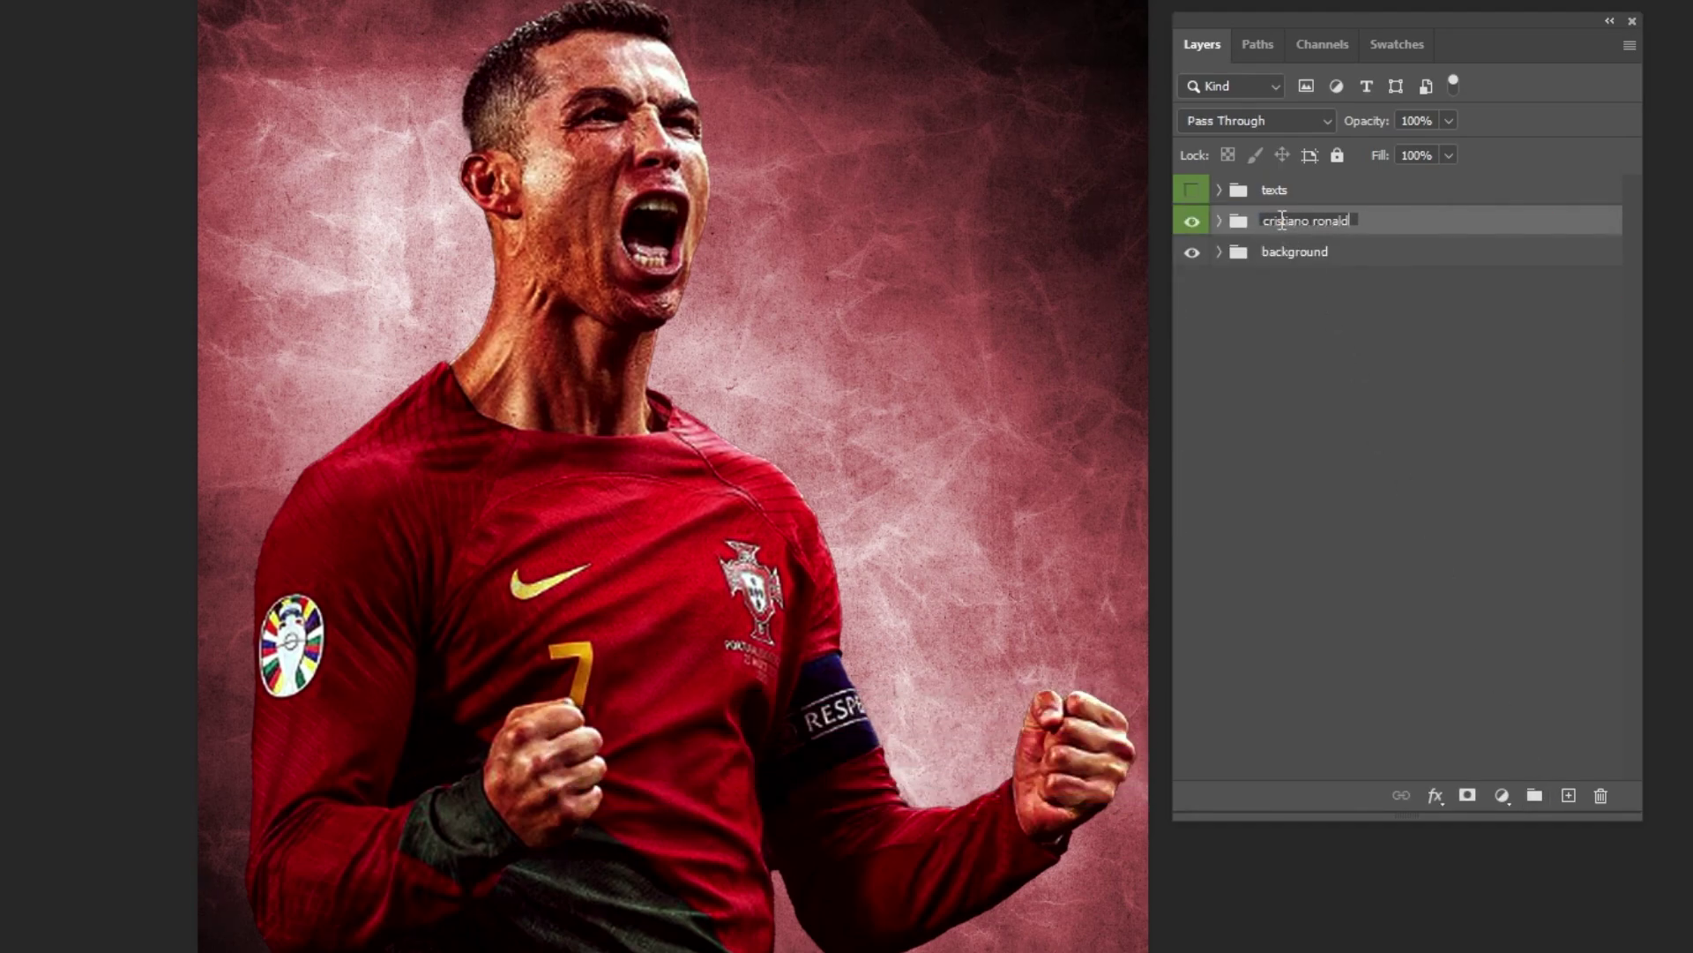
pyautogui.write('o')
pyautogui.press('Return')
# Give the "cristiano ronaldo" group an orange color label and reposition and shorten the Layers panel
pyautogui.rightClick(1319, 229)
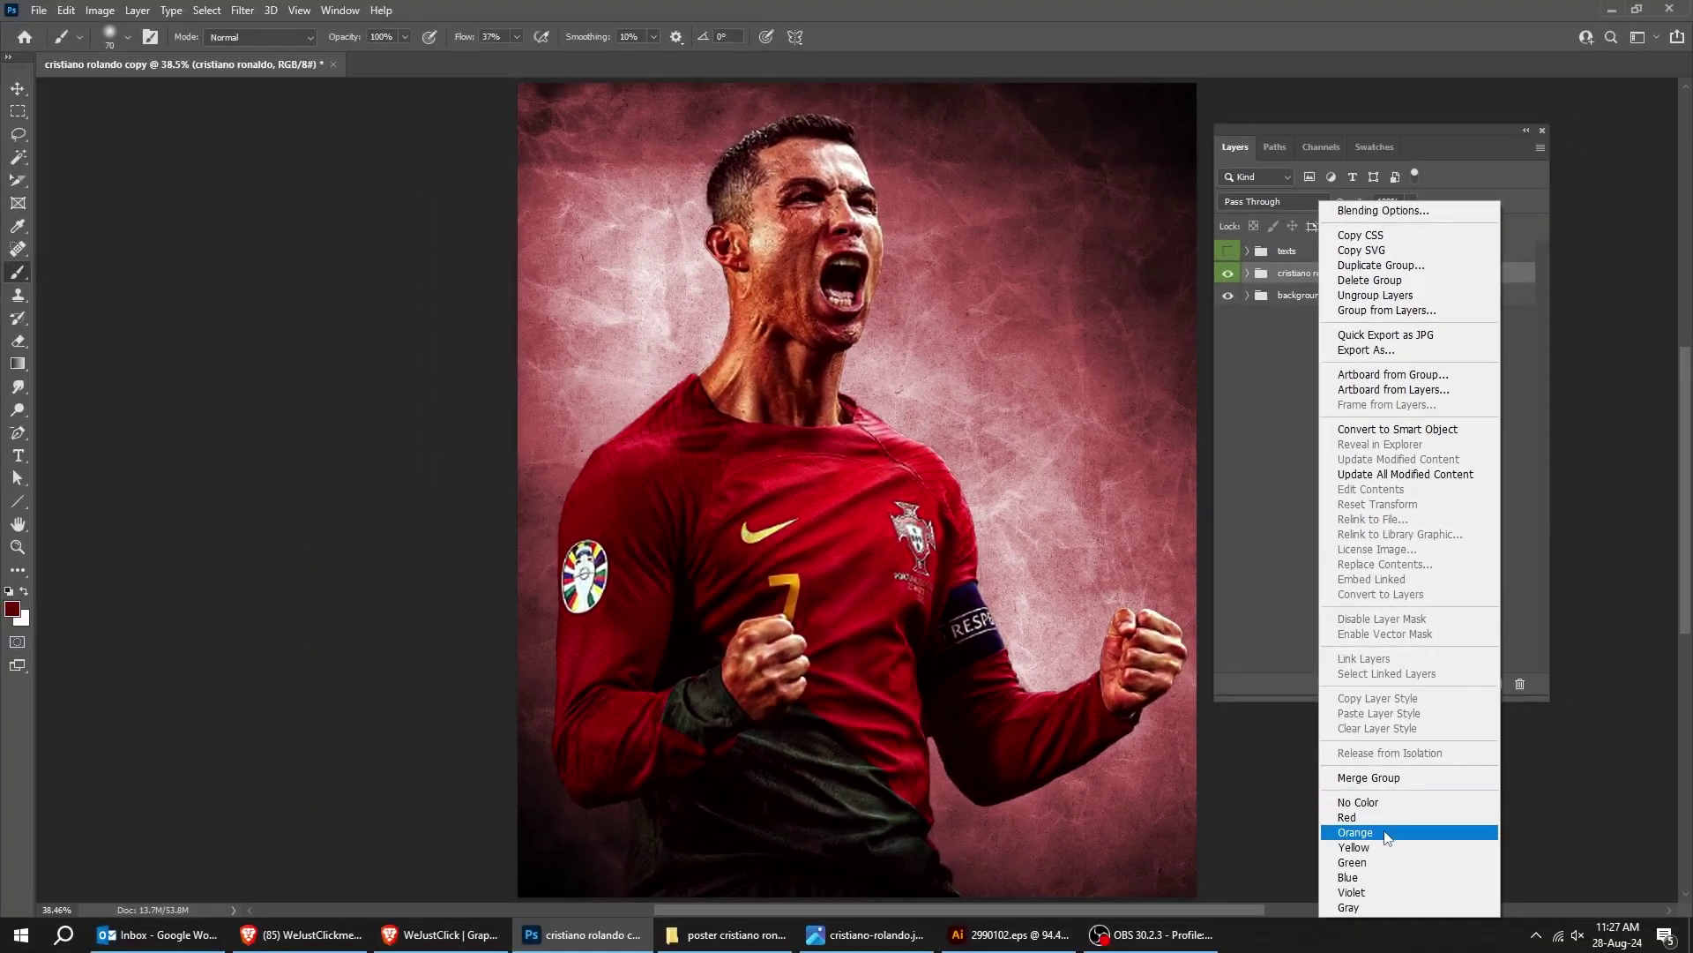
pyautogui.click(1362, 831)
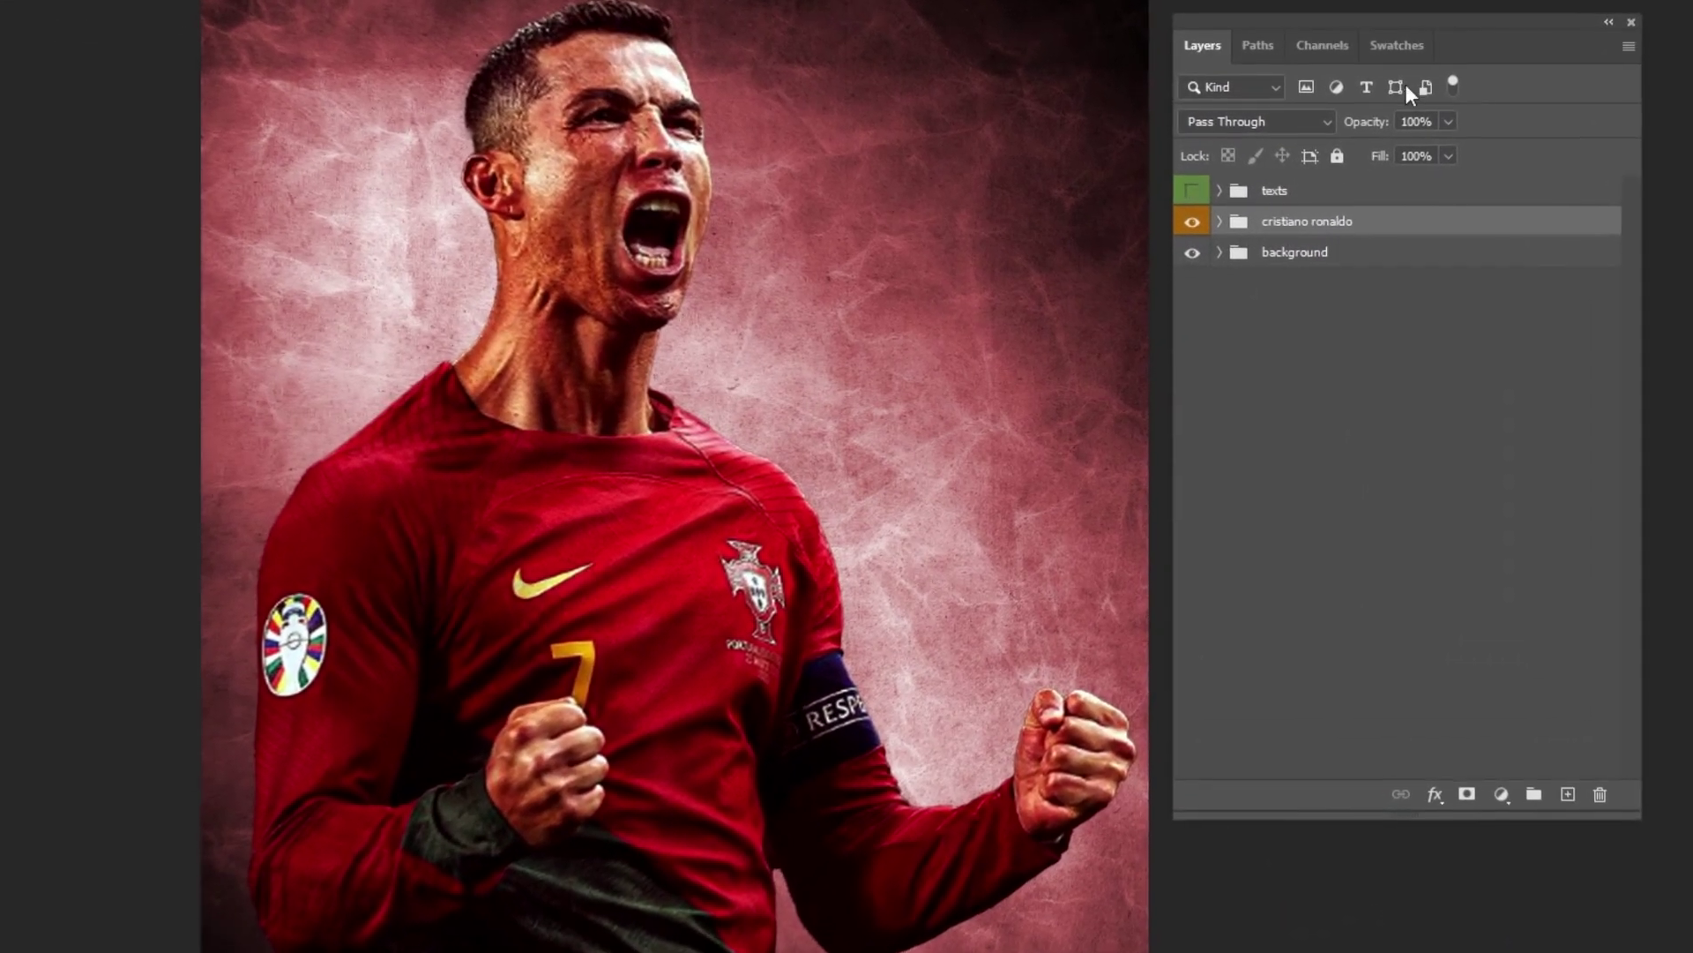
pyautogui.moveTo(1466, 95); pyautogui.dragTo(1411, 87)
pyautogui.moveTo(1523, 730); pyautogui.dragTo(1483, 513)
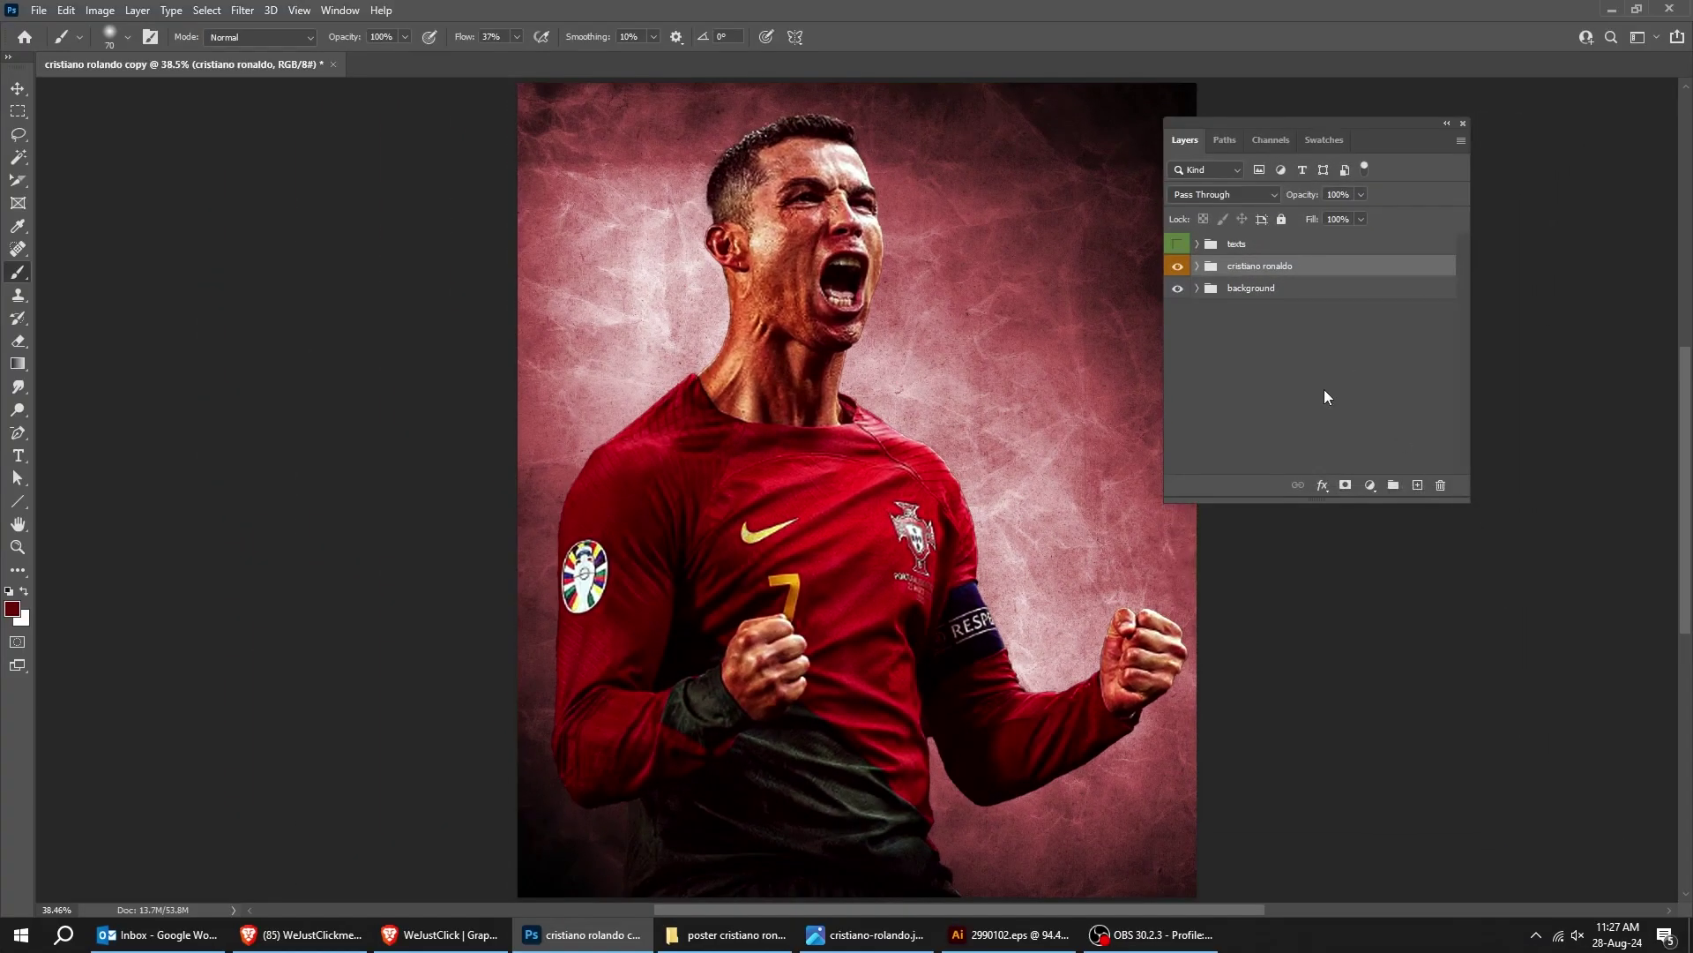
# Switch to Illustrator and copy the lower-left lightning bolt from 2990102.eps
pyautogui.click(1008, 934)
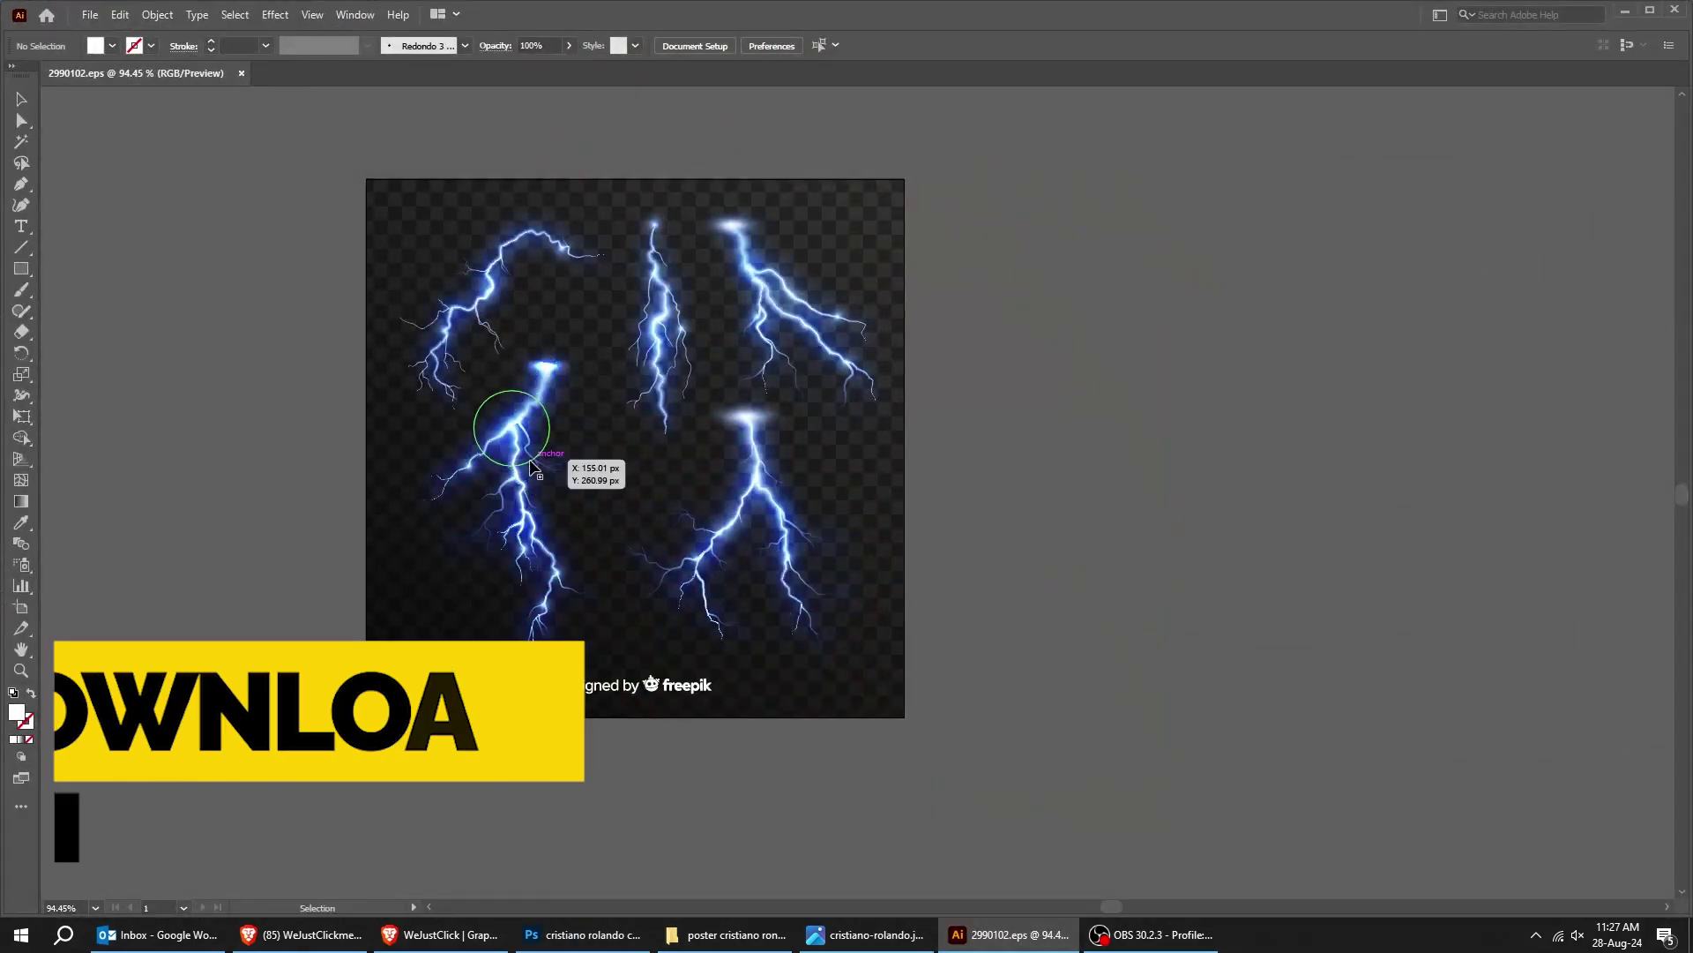
pyautogui.click(567, 473)
pyautogui.press('a')
pyautogui.hotkey('ctrl', 'c')
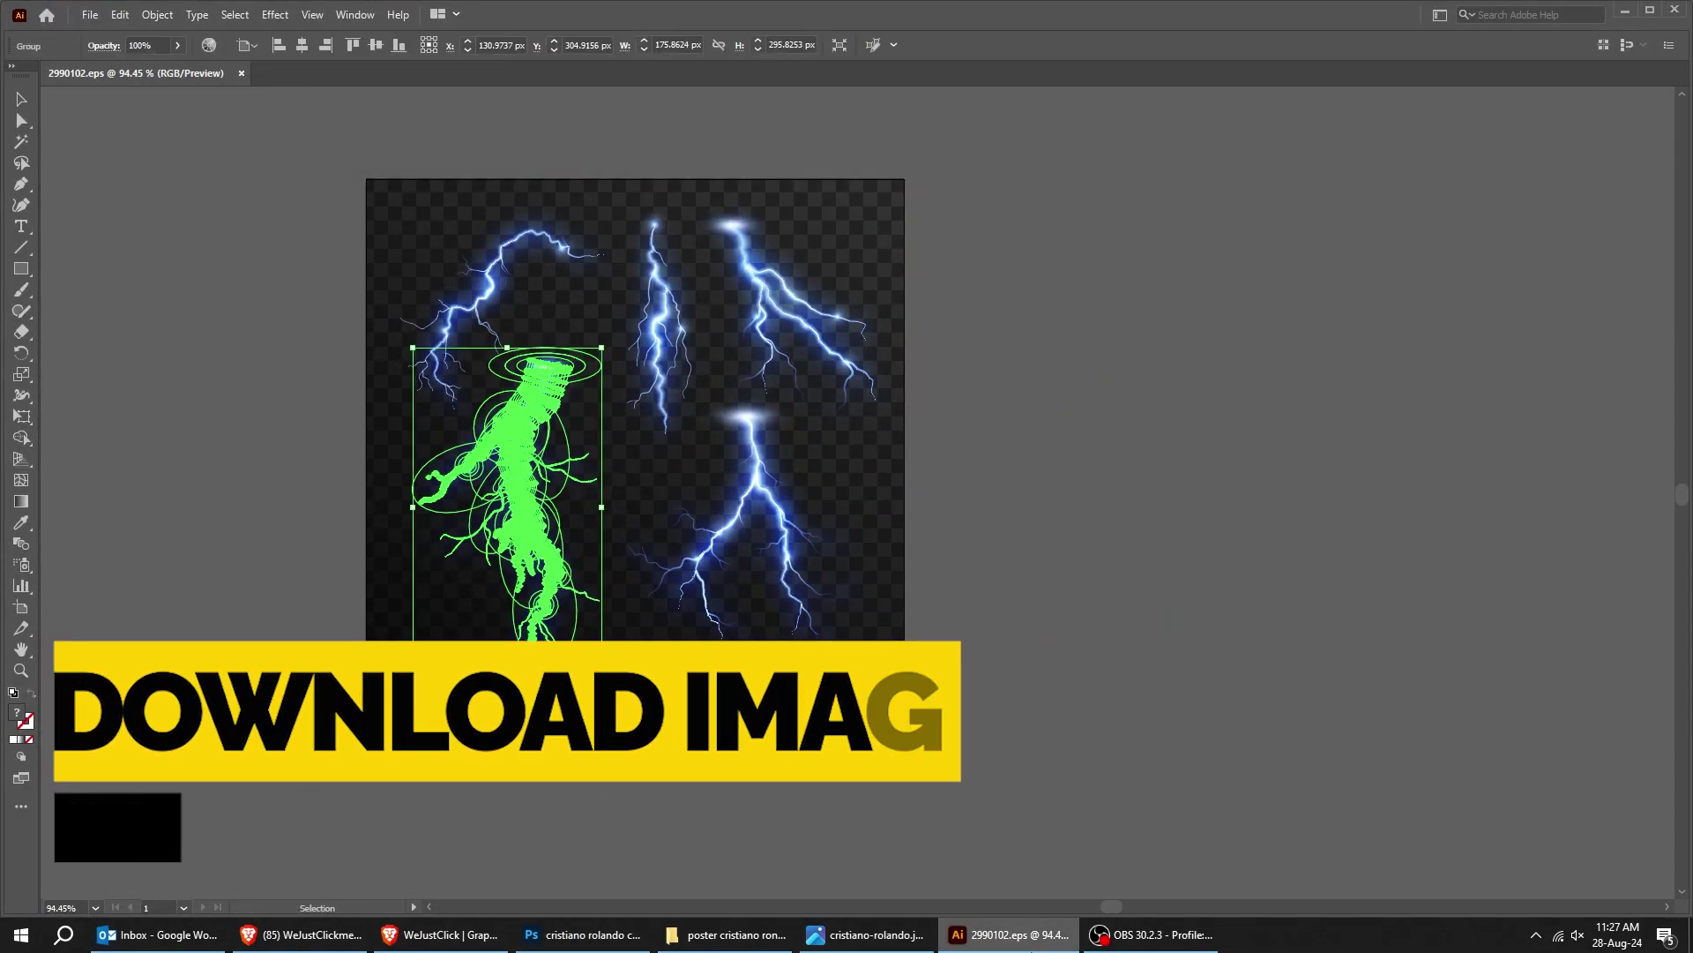
# Switch back to Photoshop and paste the lightning bolt as a Smart Object above the "cristiano ronaldo" group
pyautogui.hotkey('alt', 'Tab')
pyautogui.hotkey('ctrl', 'v')
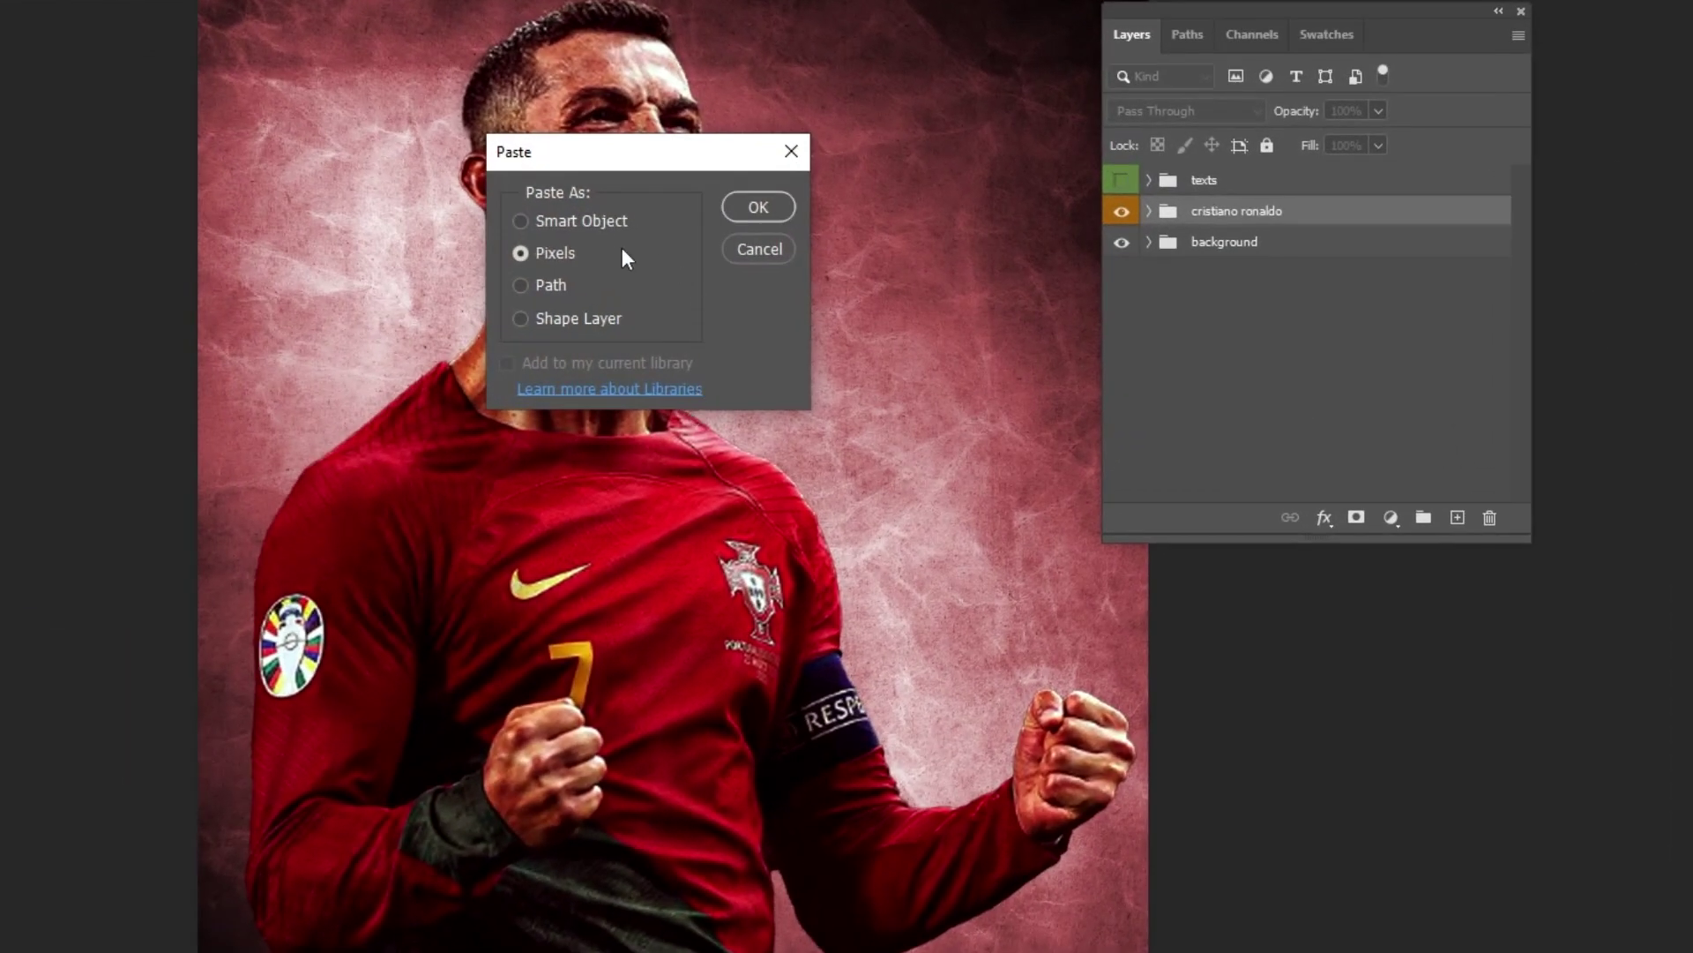
pyautogui.click(607, 225)
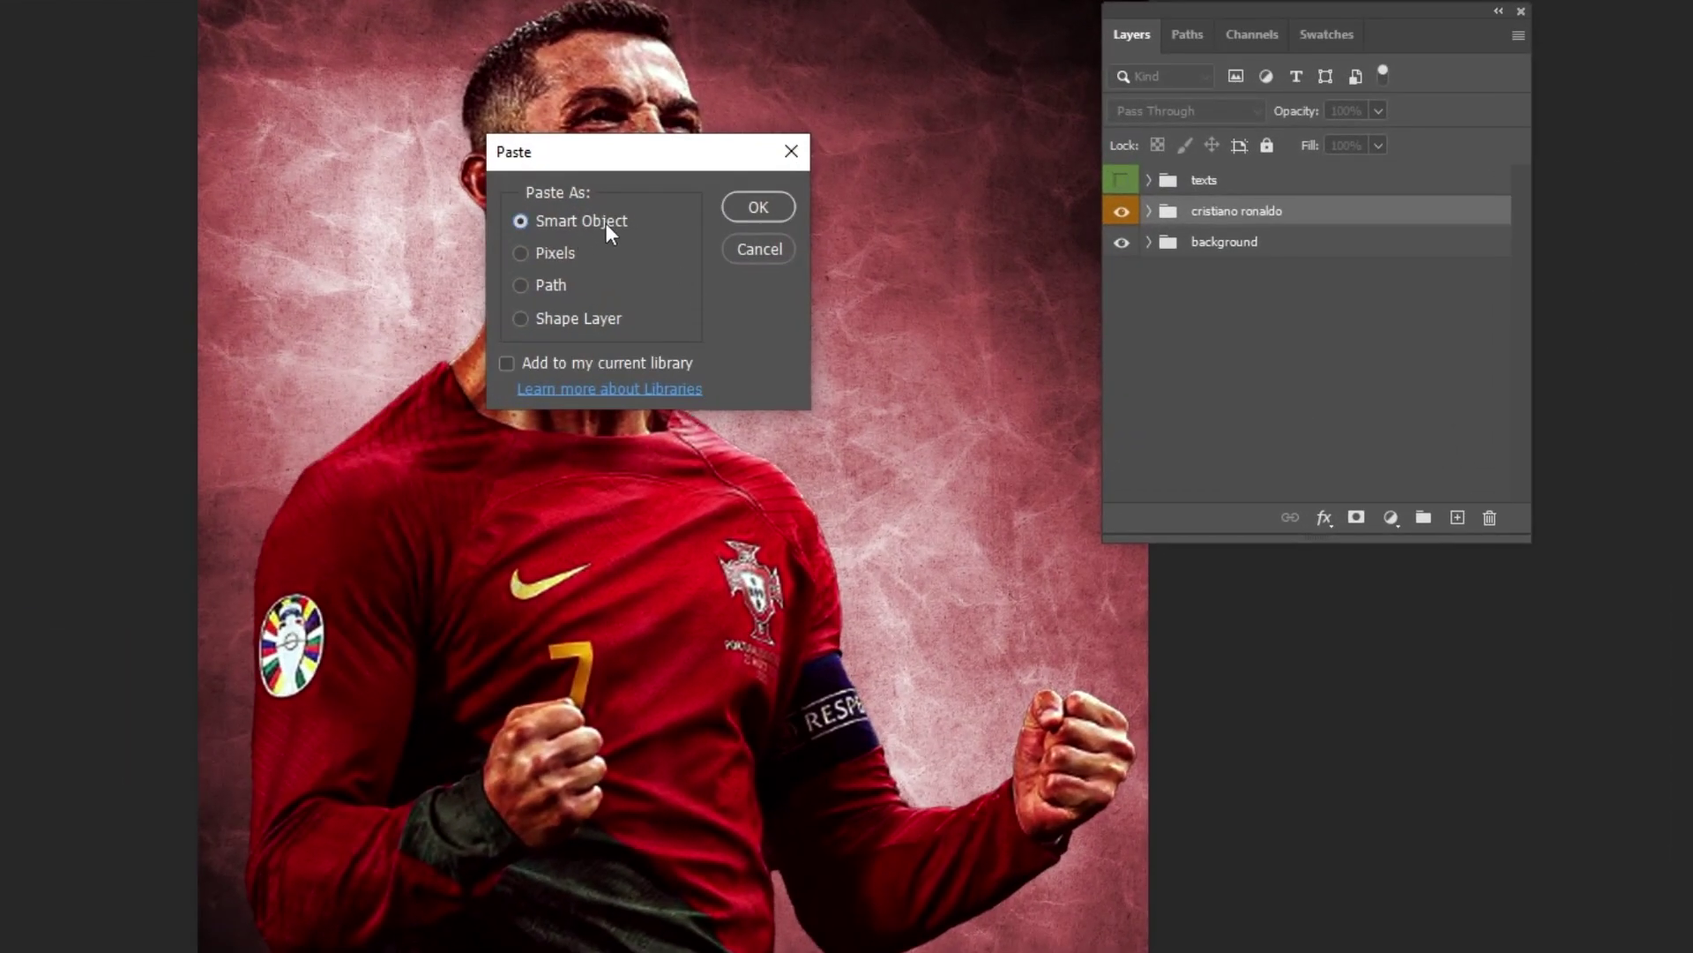
pyautogui.click(759, 206)
pyautogui.press('Return')
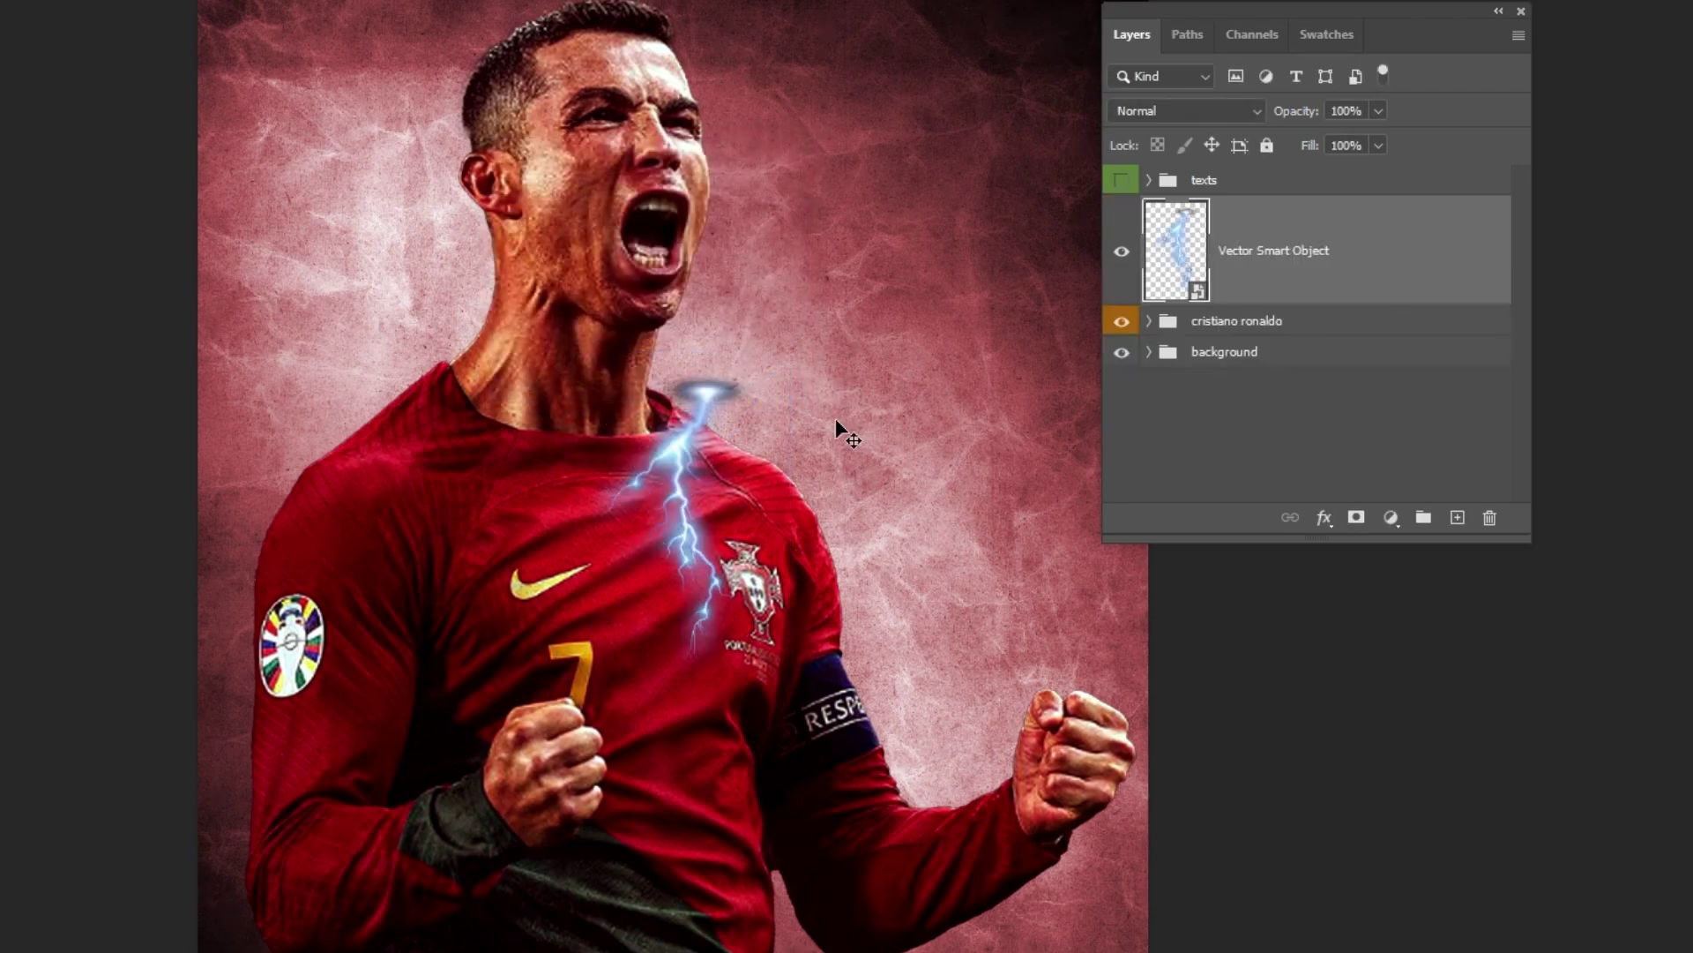
# Flip, rotate and enlarge the pasted lightning bolt, placing it beside the player's shoulder with its bright end above the round sleeve badge
pyautogui.hotkey('ctrl', 't')
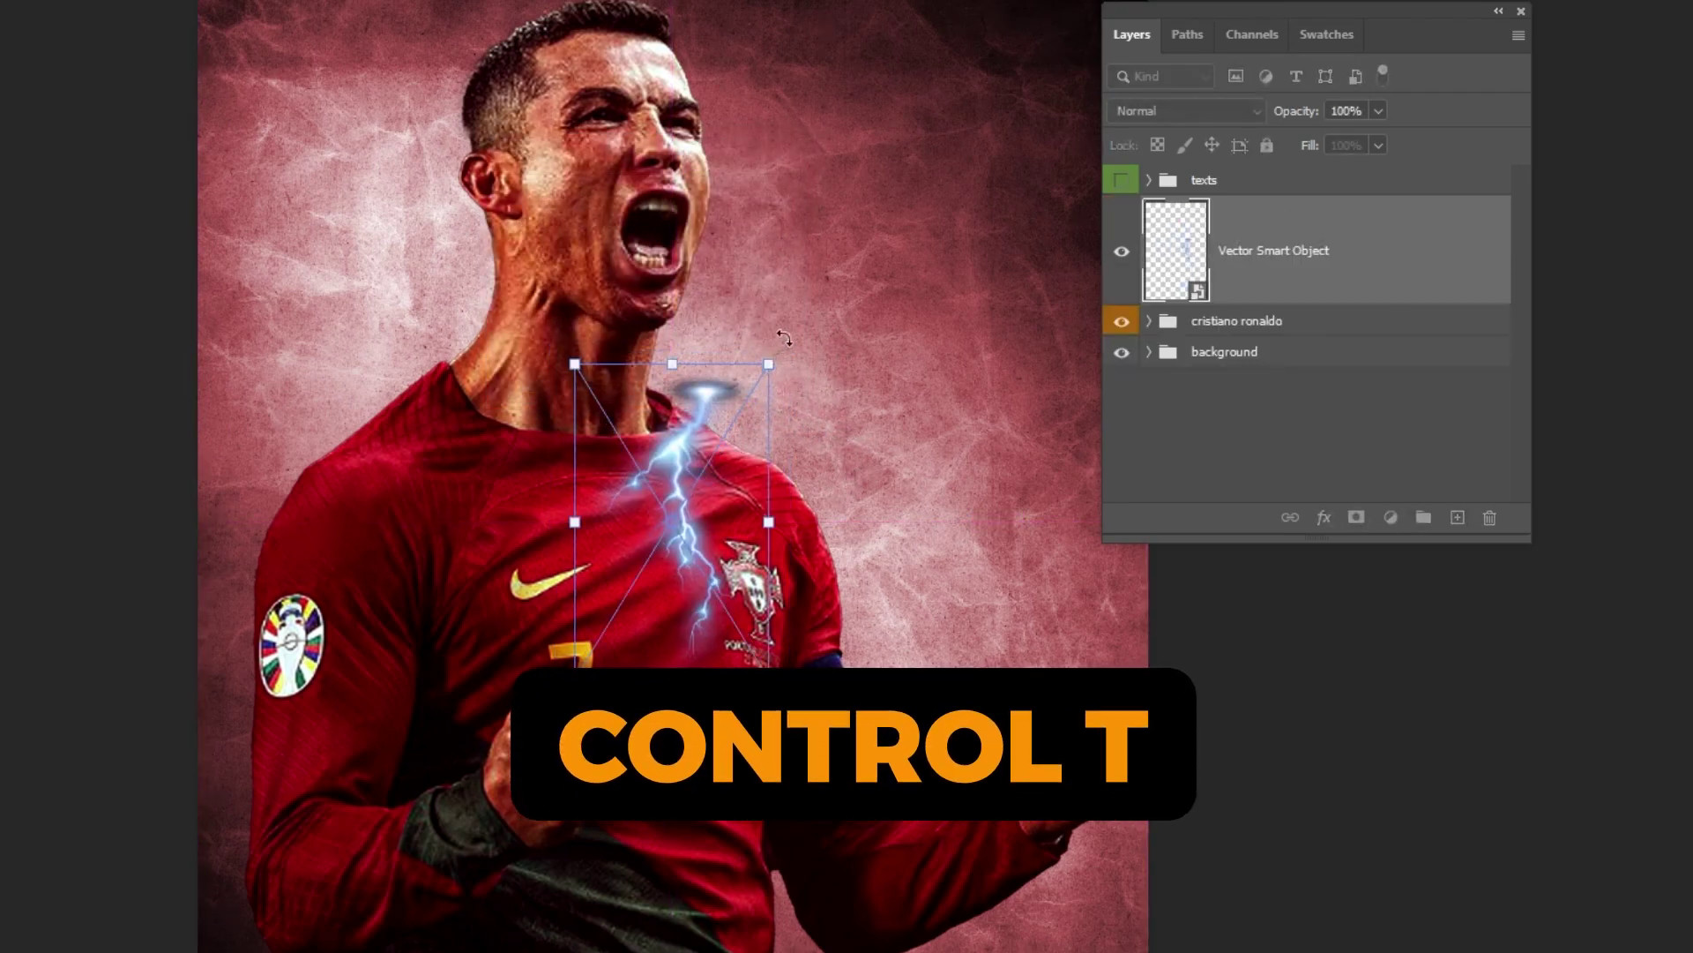
pyautogui.moveTo(775, 367); pyautogui.dragTo(362, 878)
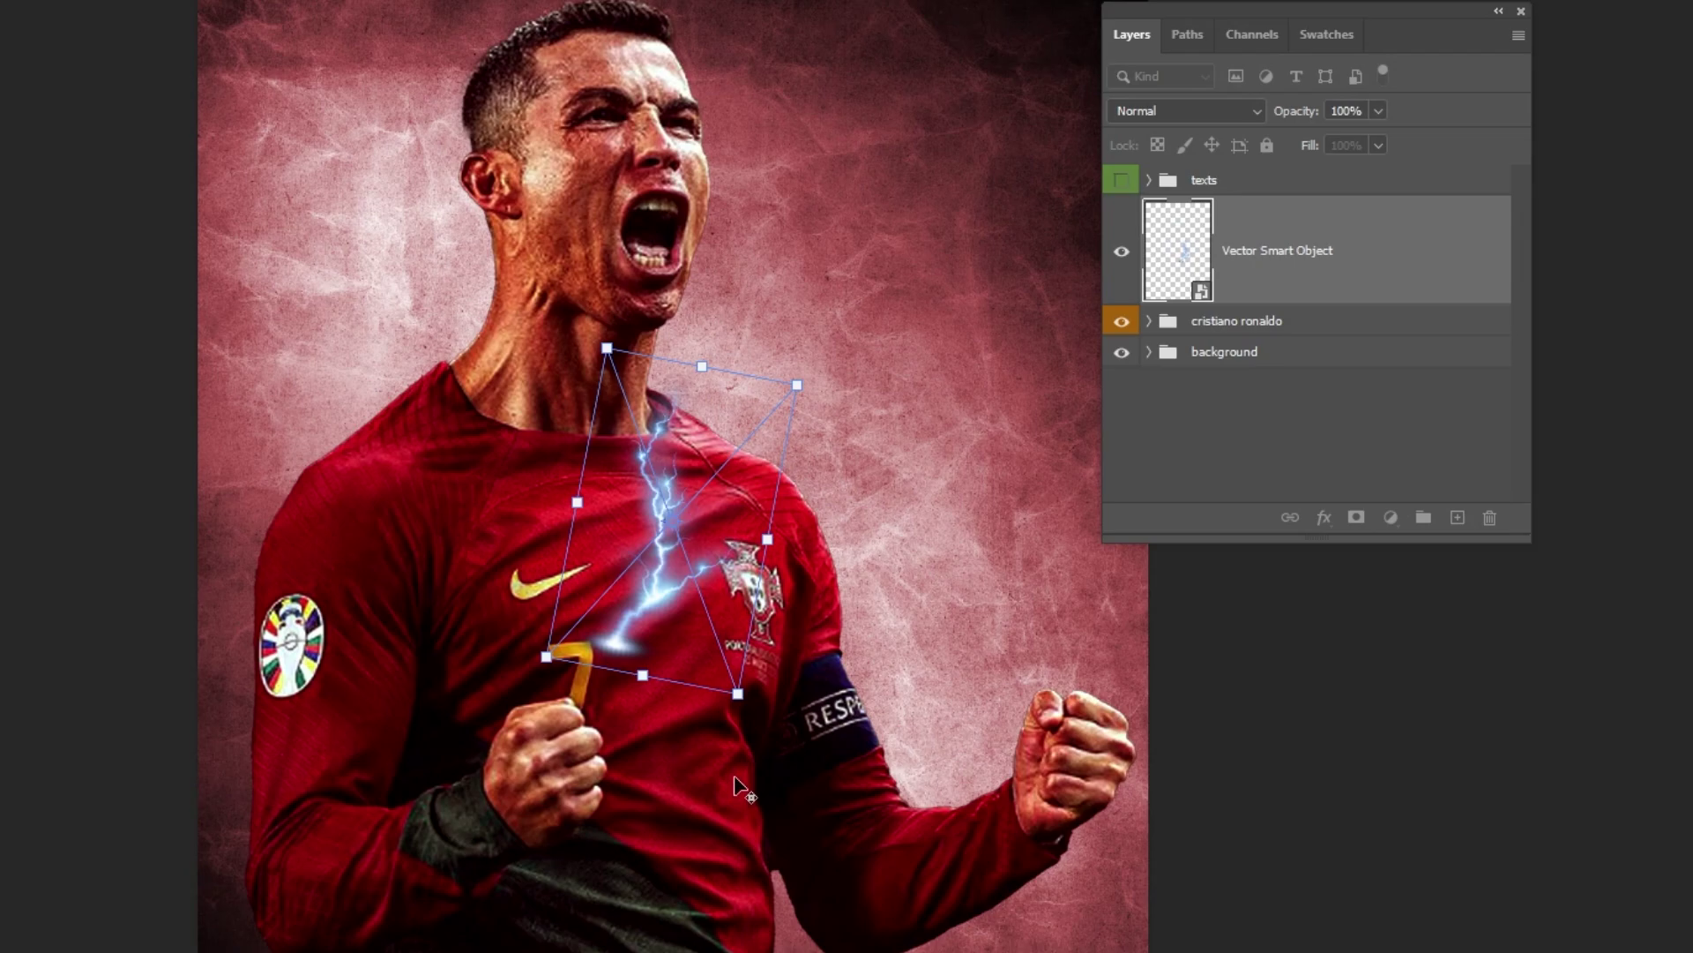
pyautogui.moveTo(739, 694); pyautogui.dragTo(810, 884)
pyautogui.moveTo(688, 628); pyautogui.dragTo(324, 595)
pyautogui.moveTo(521, 618); pyautogui.dragTo(463, 684)
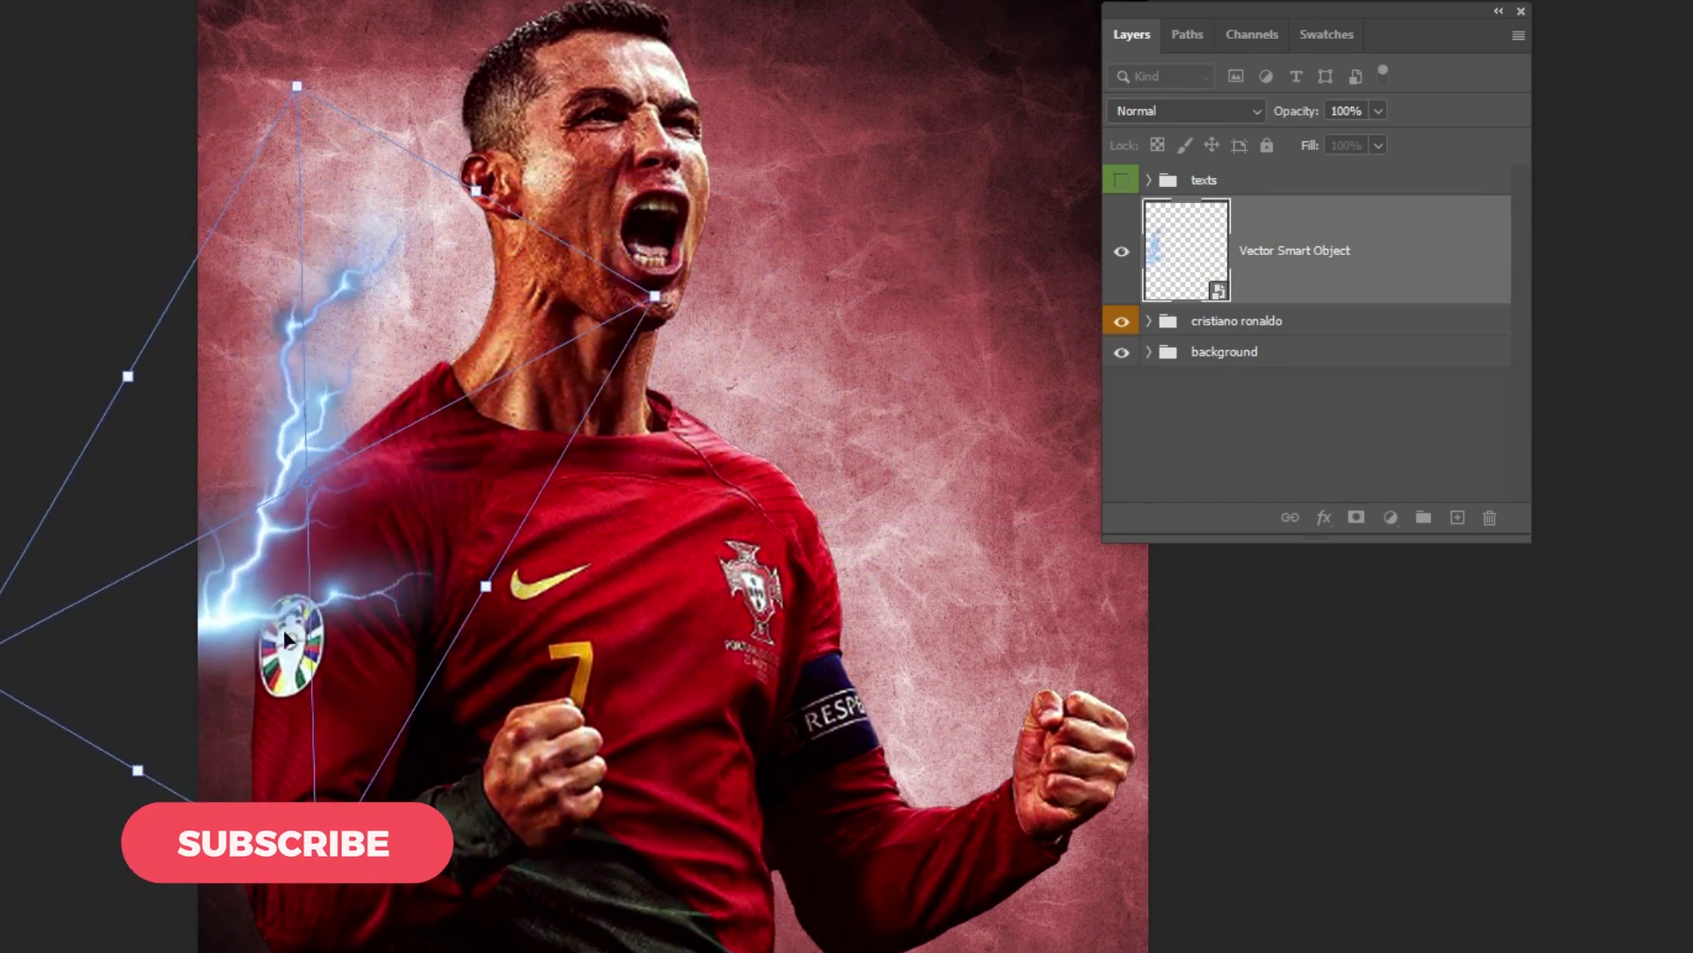
pyautogui.moveTo(218, 592); pyautogui.dragTo(258, 580)
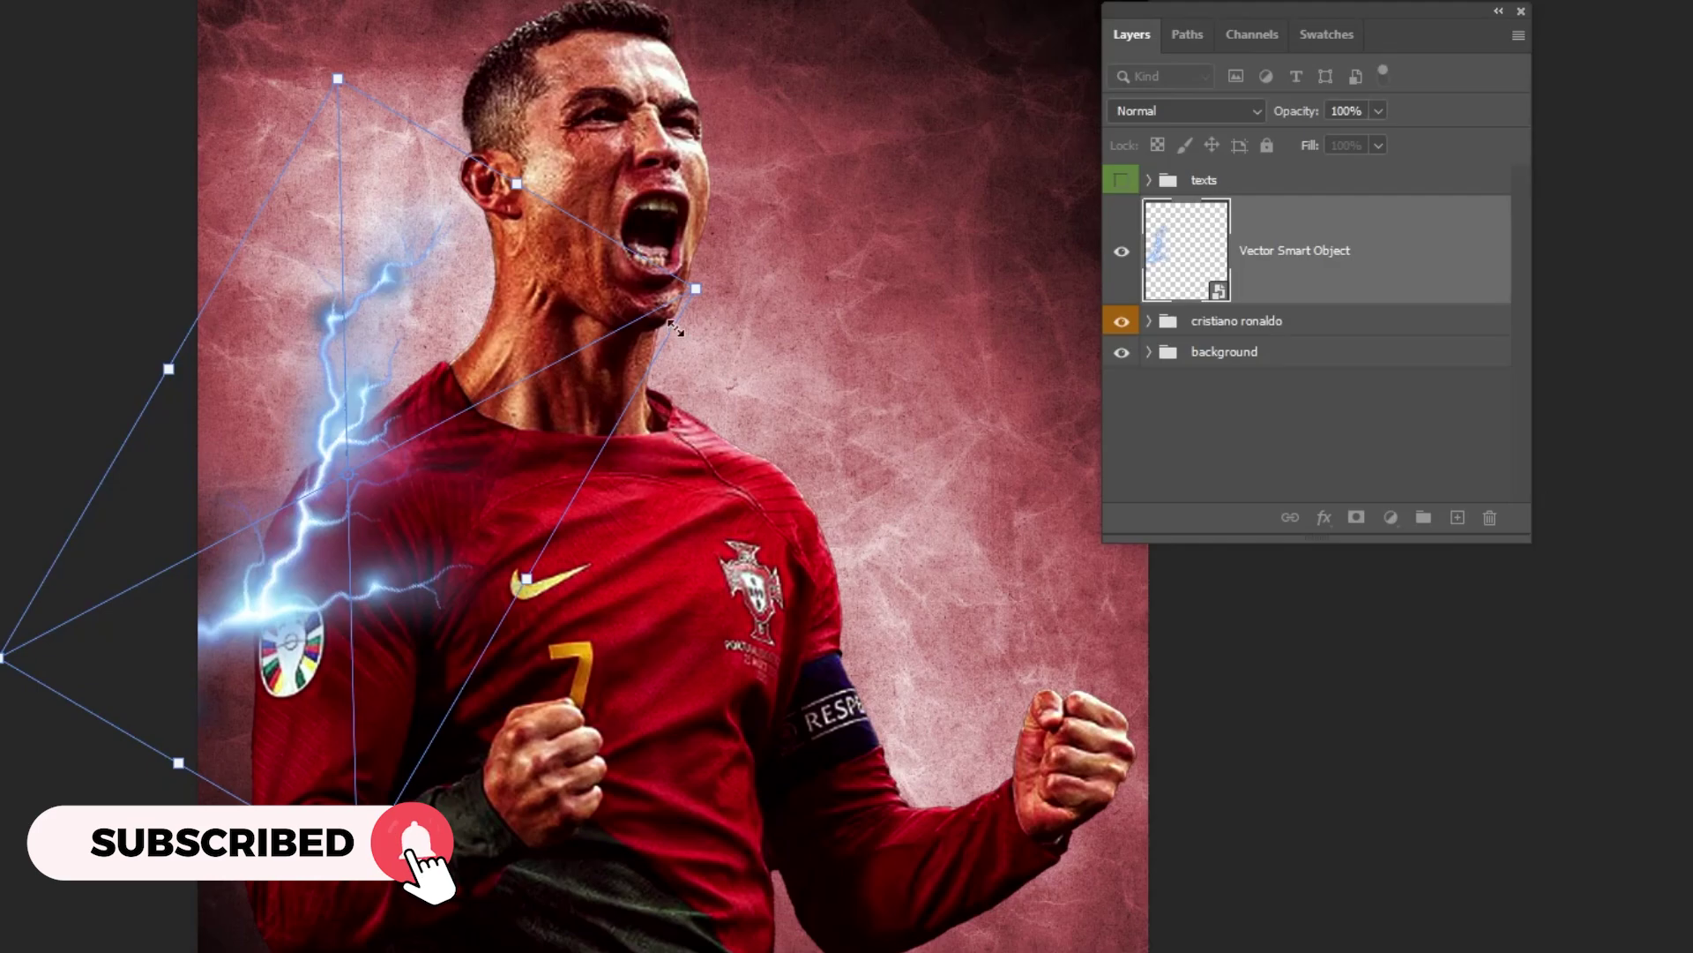
pyautogui.moveTo(353, 452); pyautogui.dragTo(336, 447)
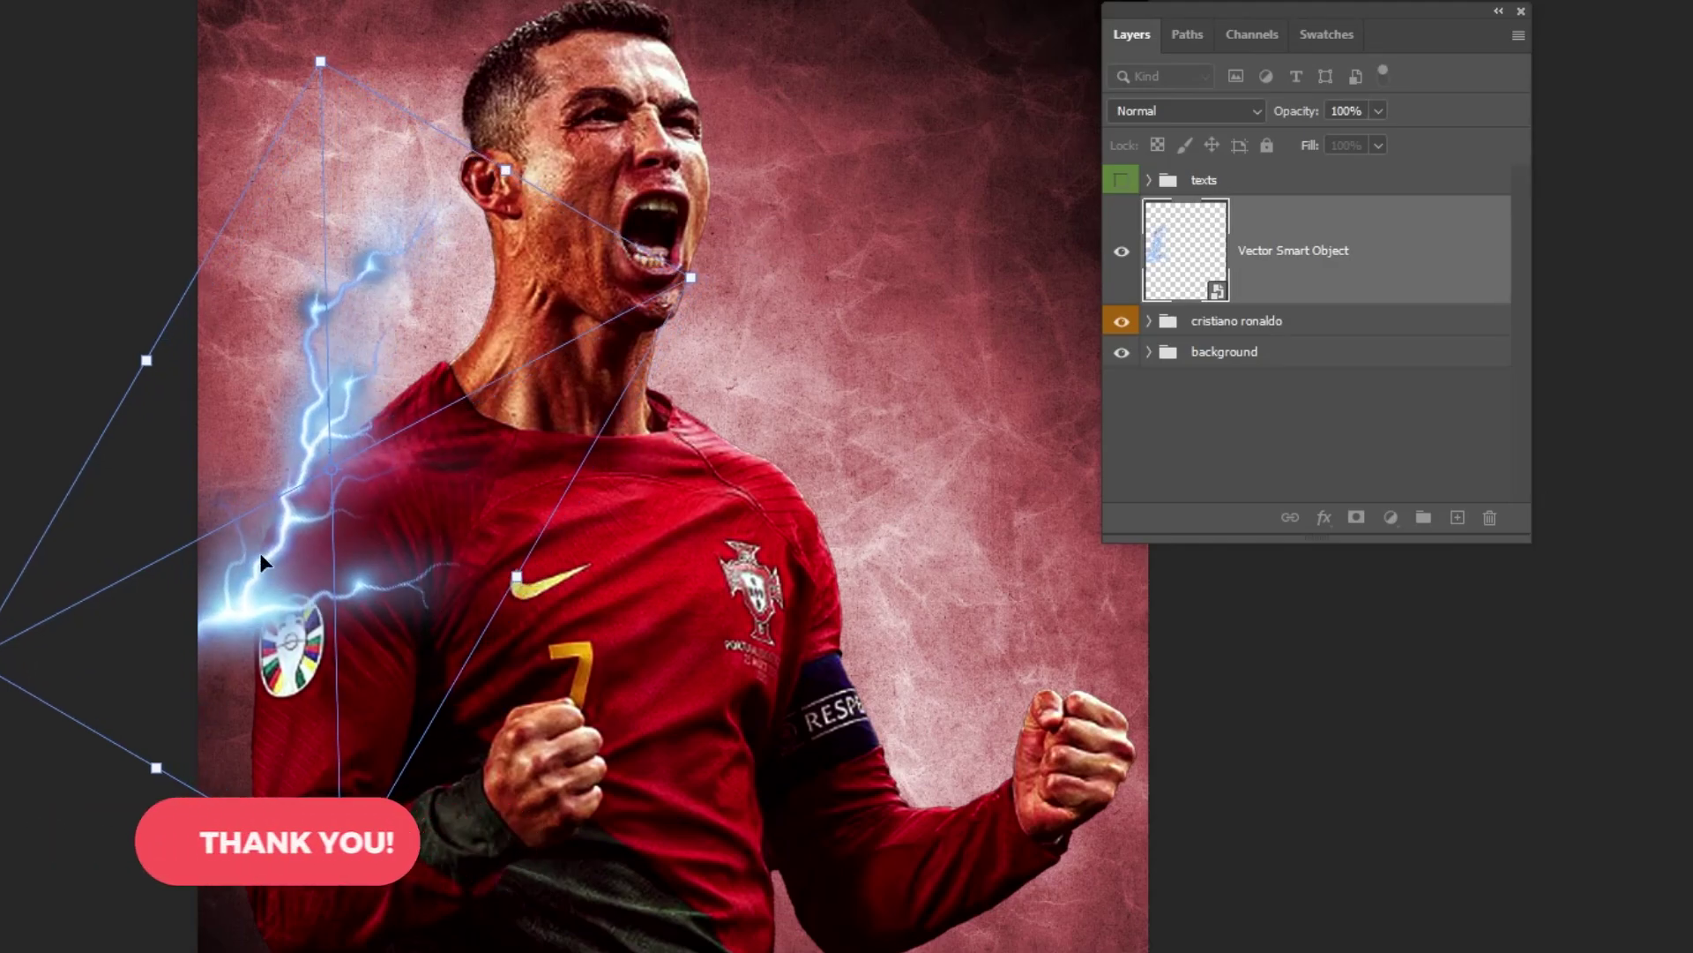
pyautogui.moveTo(356, 909); pyautogui.dragTo(378, 908)
pyautogui.moveTo(261, 685); pyautogui.dragTo(252, 681)
pyautogui.press('Return')
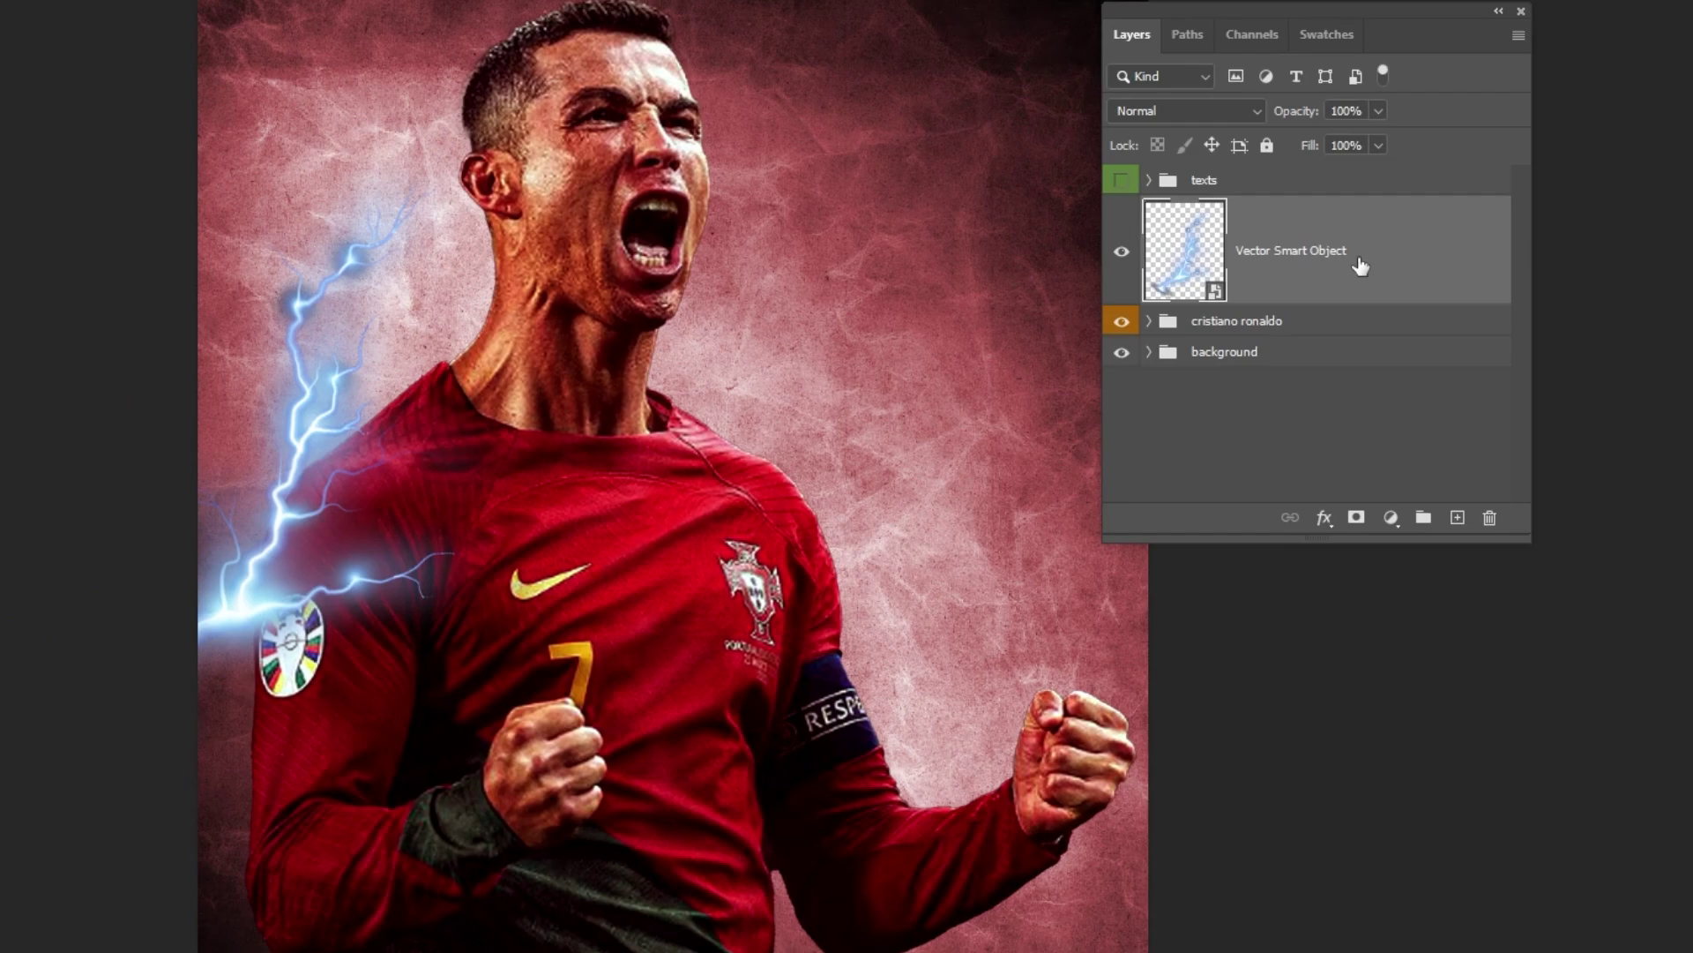
# Add a layer mask to the lightning bolt and paint with an enlarged black brush to soften its lower end at the poster's edge
pyautogui.click(1356, 517)
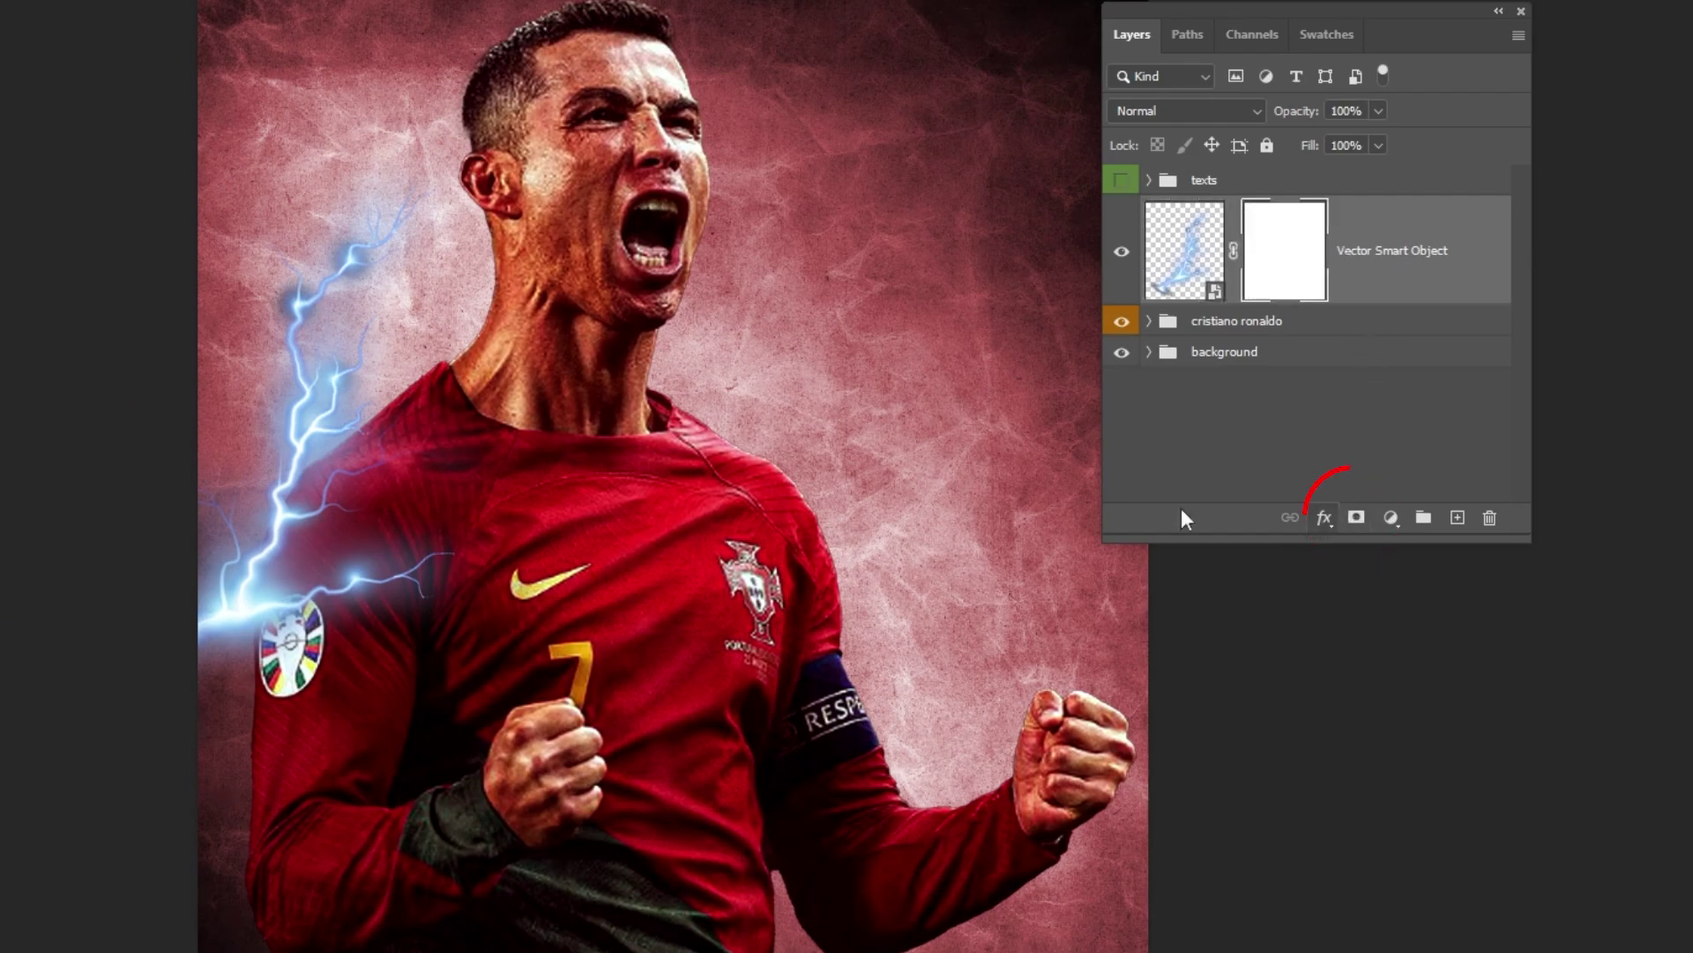
pyautogui.press('b')
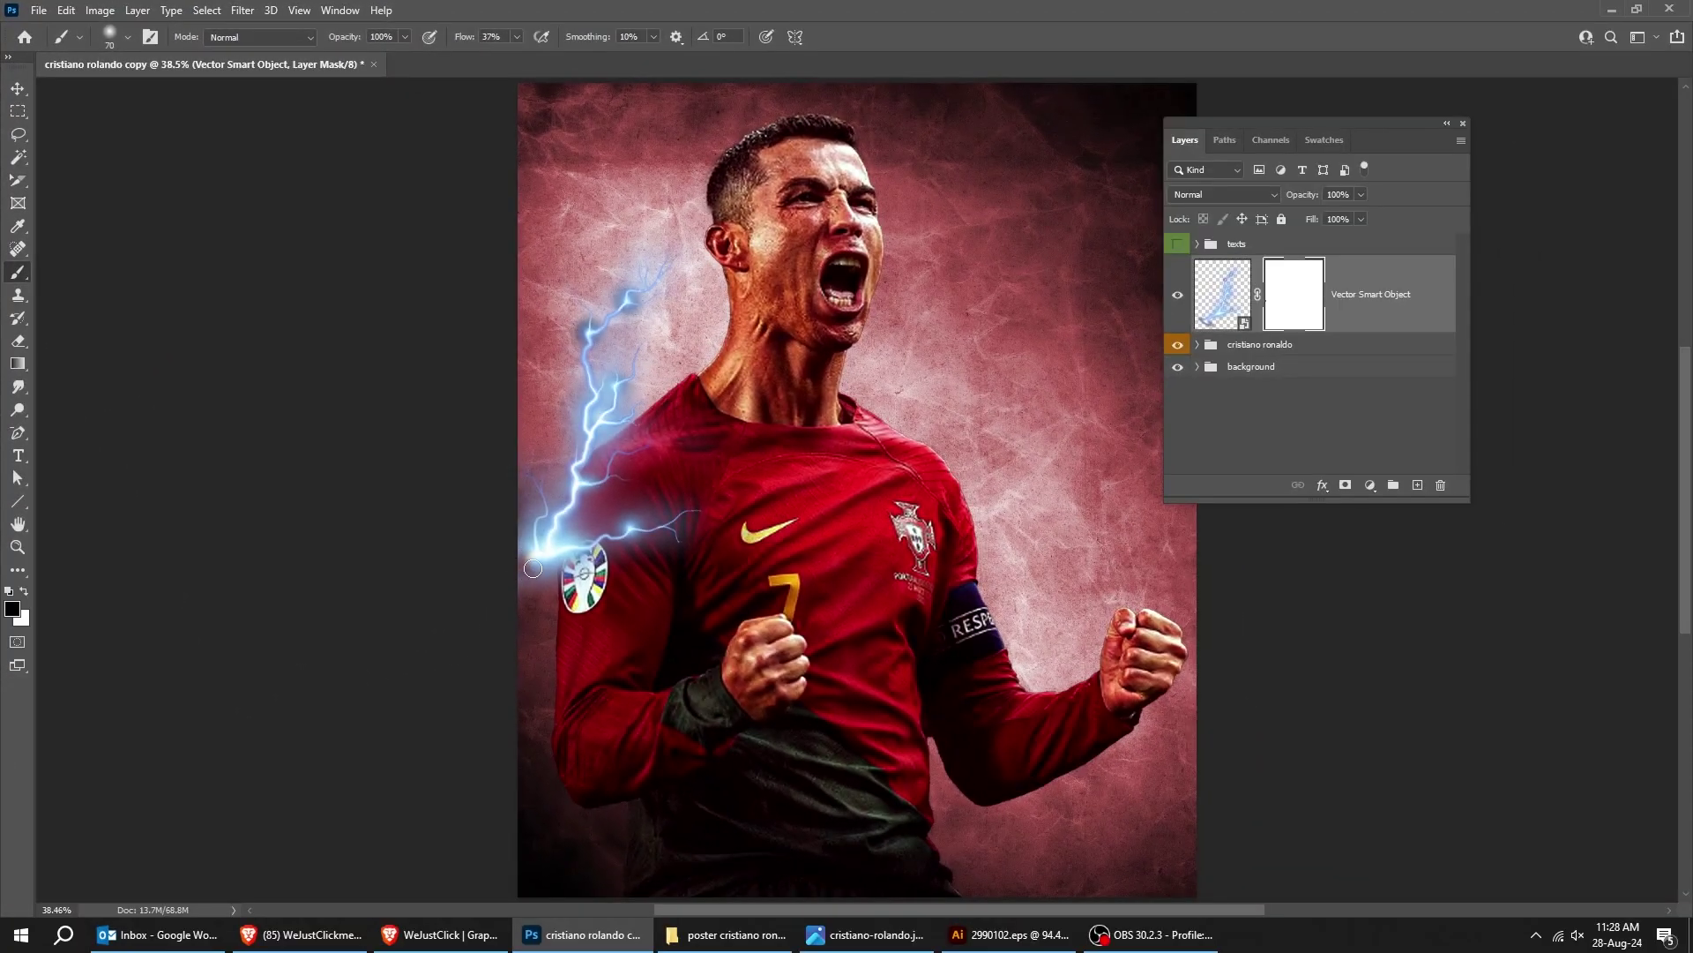
pyautogui.click(517, 36)
pyautogui.press(']')
pyautogui.press(']')
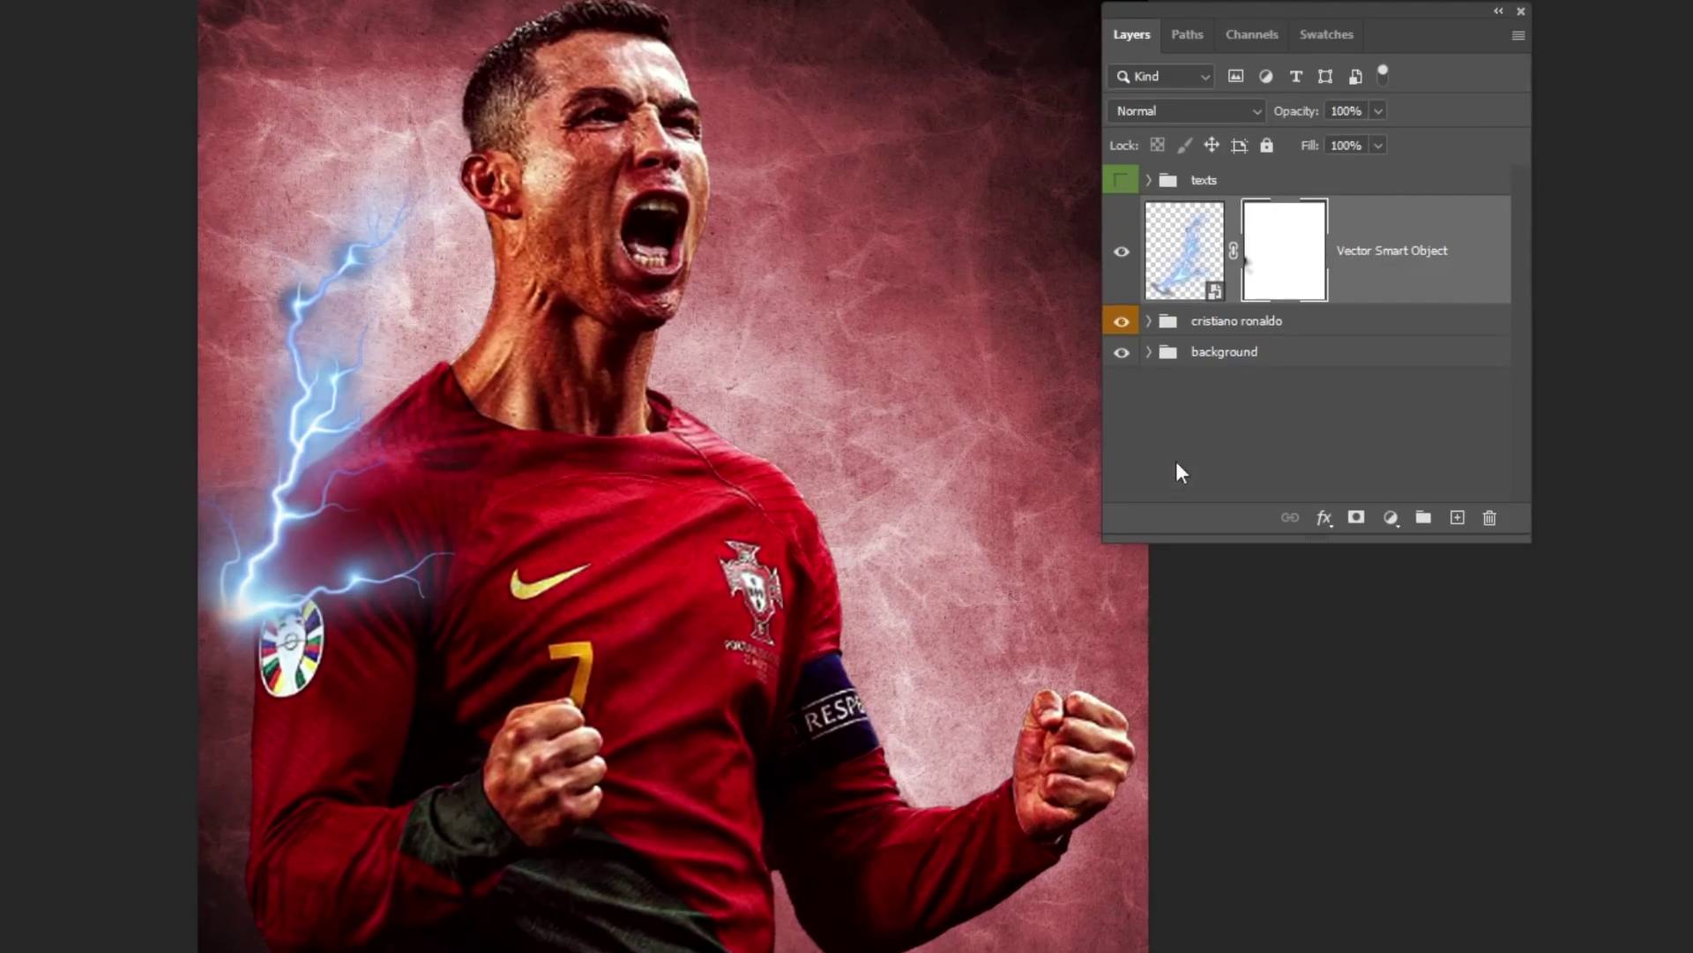
# Add a Hue/Saturation adjustment clipped to the lightning layer, with Colorize enabled, Hue 0 and Saturation 55
pyautogui.hotkey('ctrl', '2')
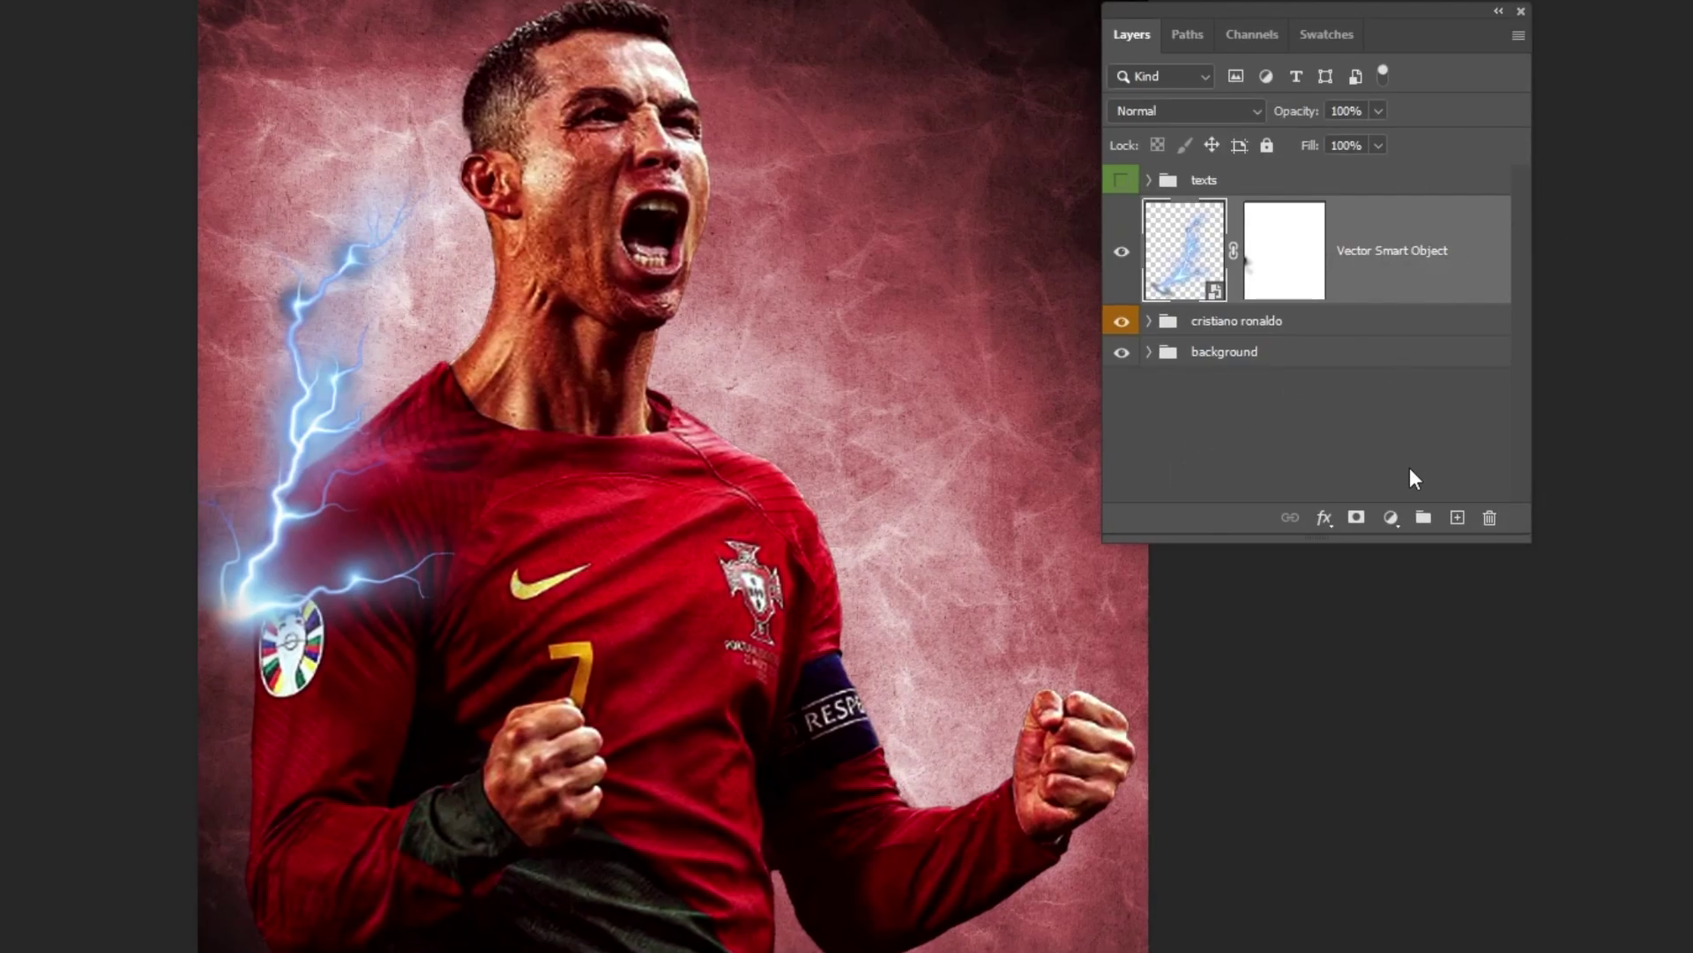
pyautogui.click(1393, 518)
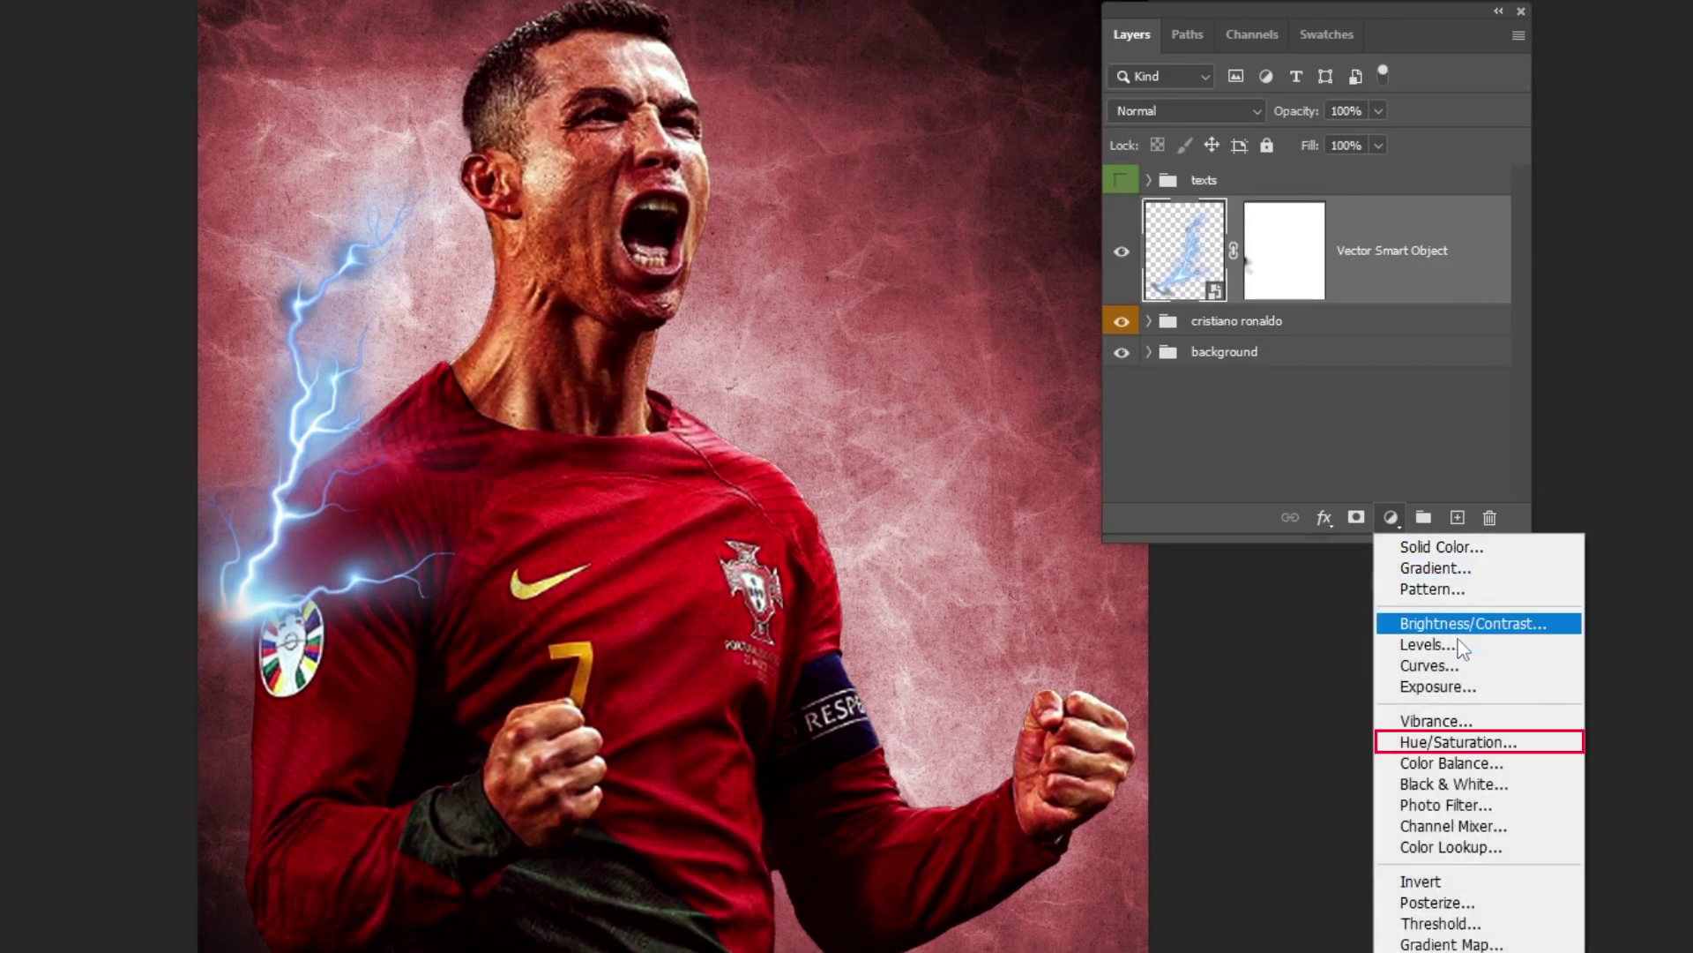
pyautogui.click(1457, 742)
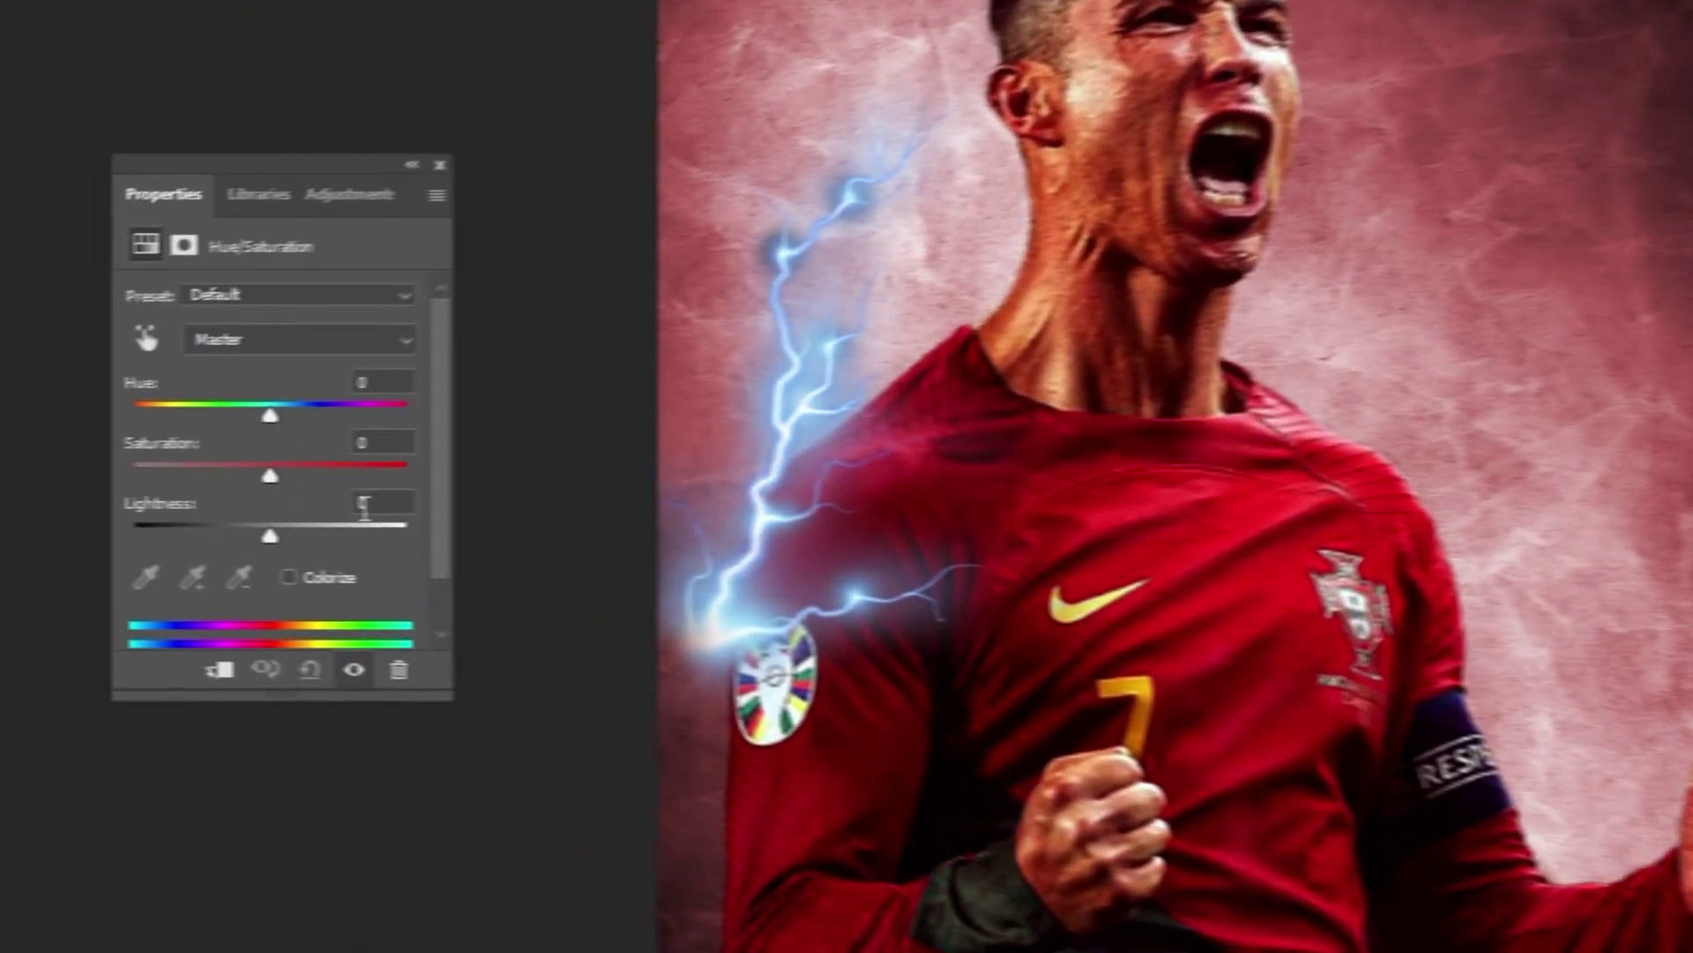
pyautogui.click(307, 578)
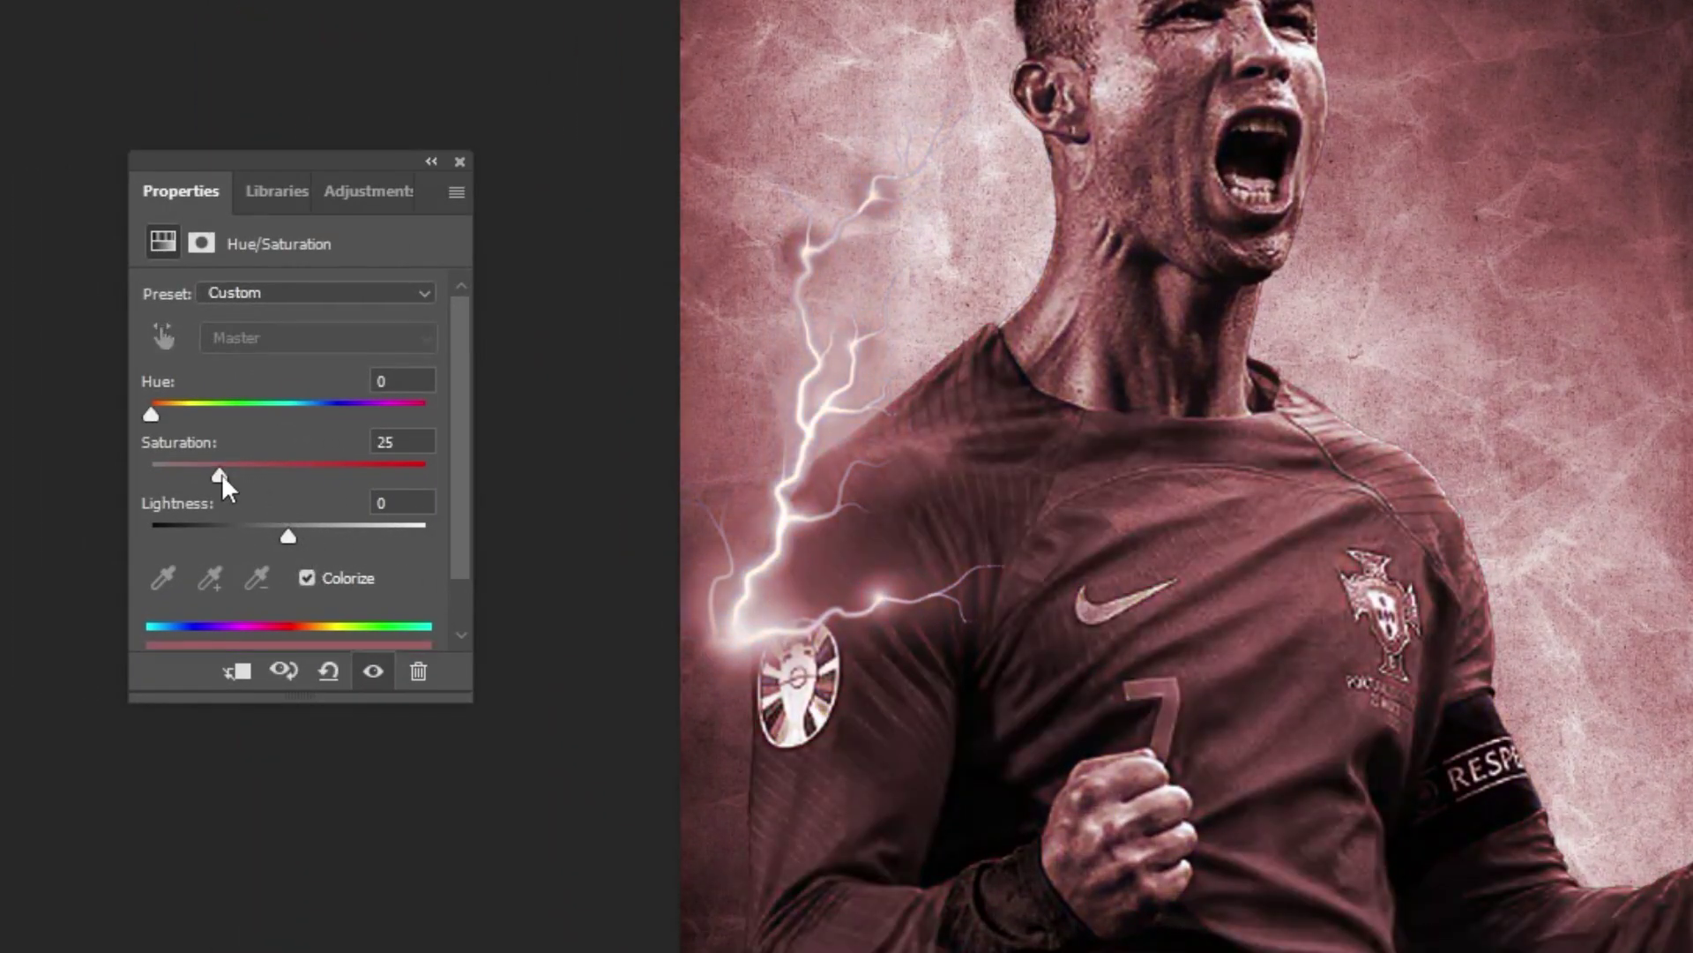
pyautogui.moveTo(221, 476); pyautogui.dragTo(257, 474)
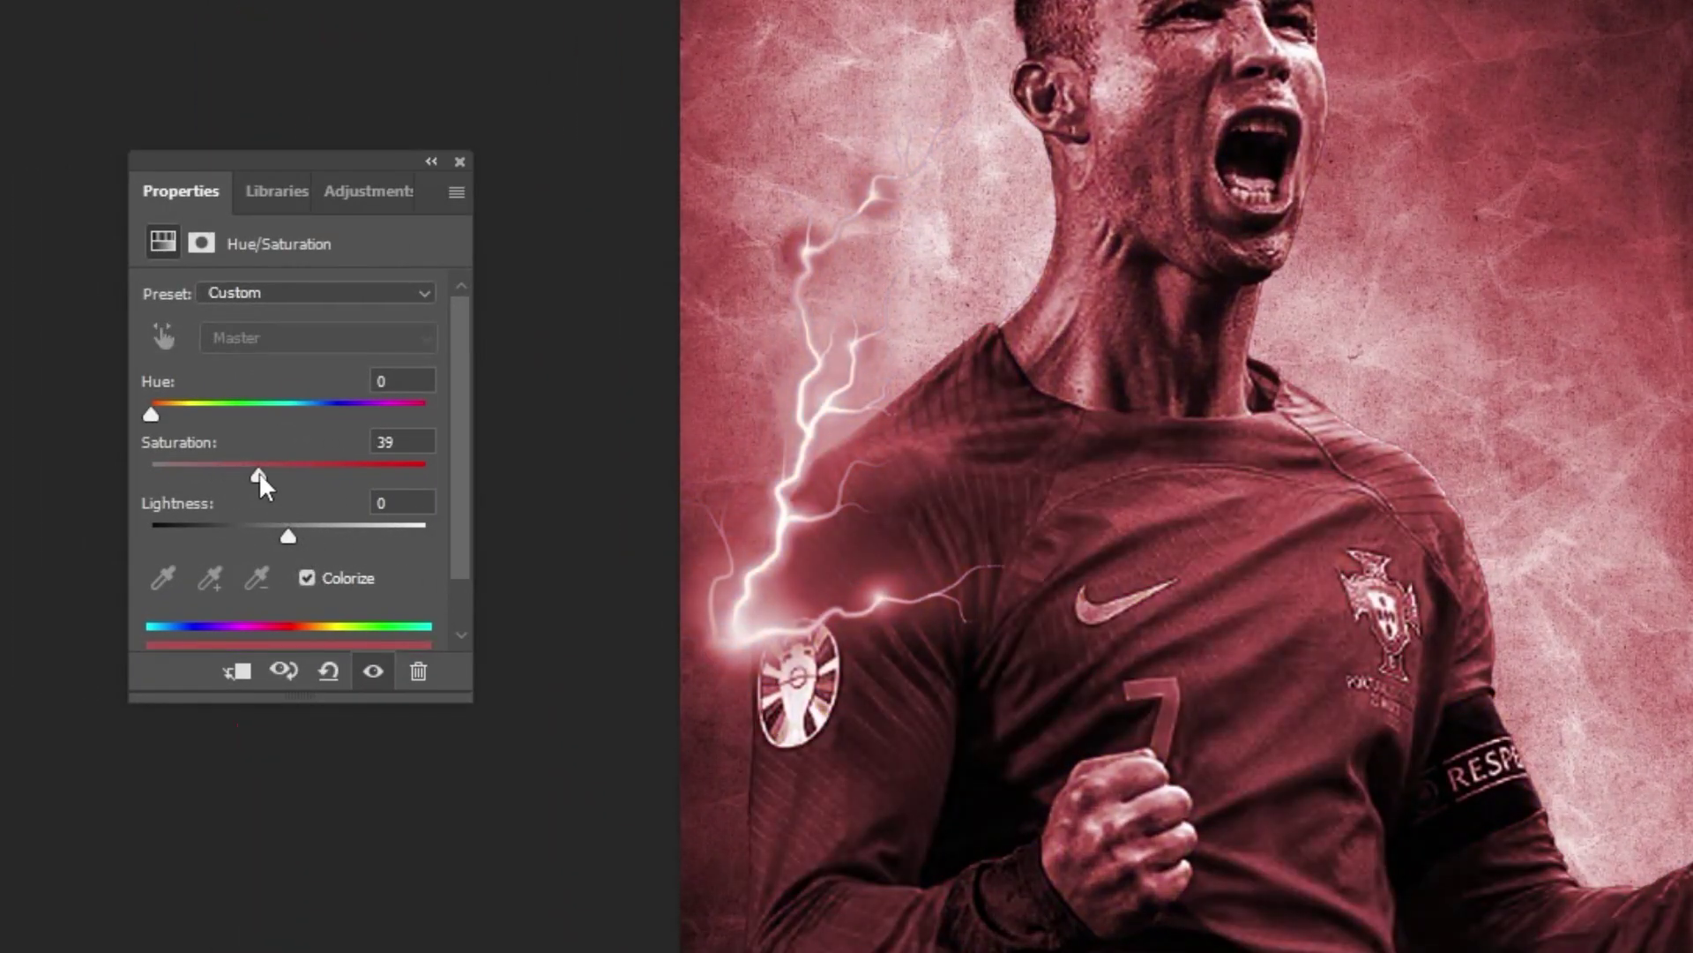
pyautogui.click(236, 672)
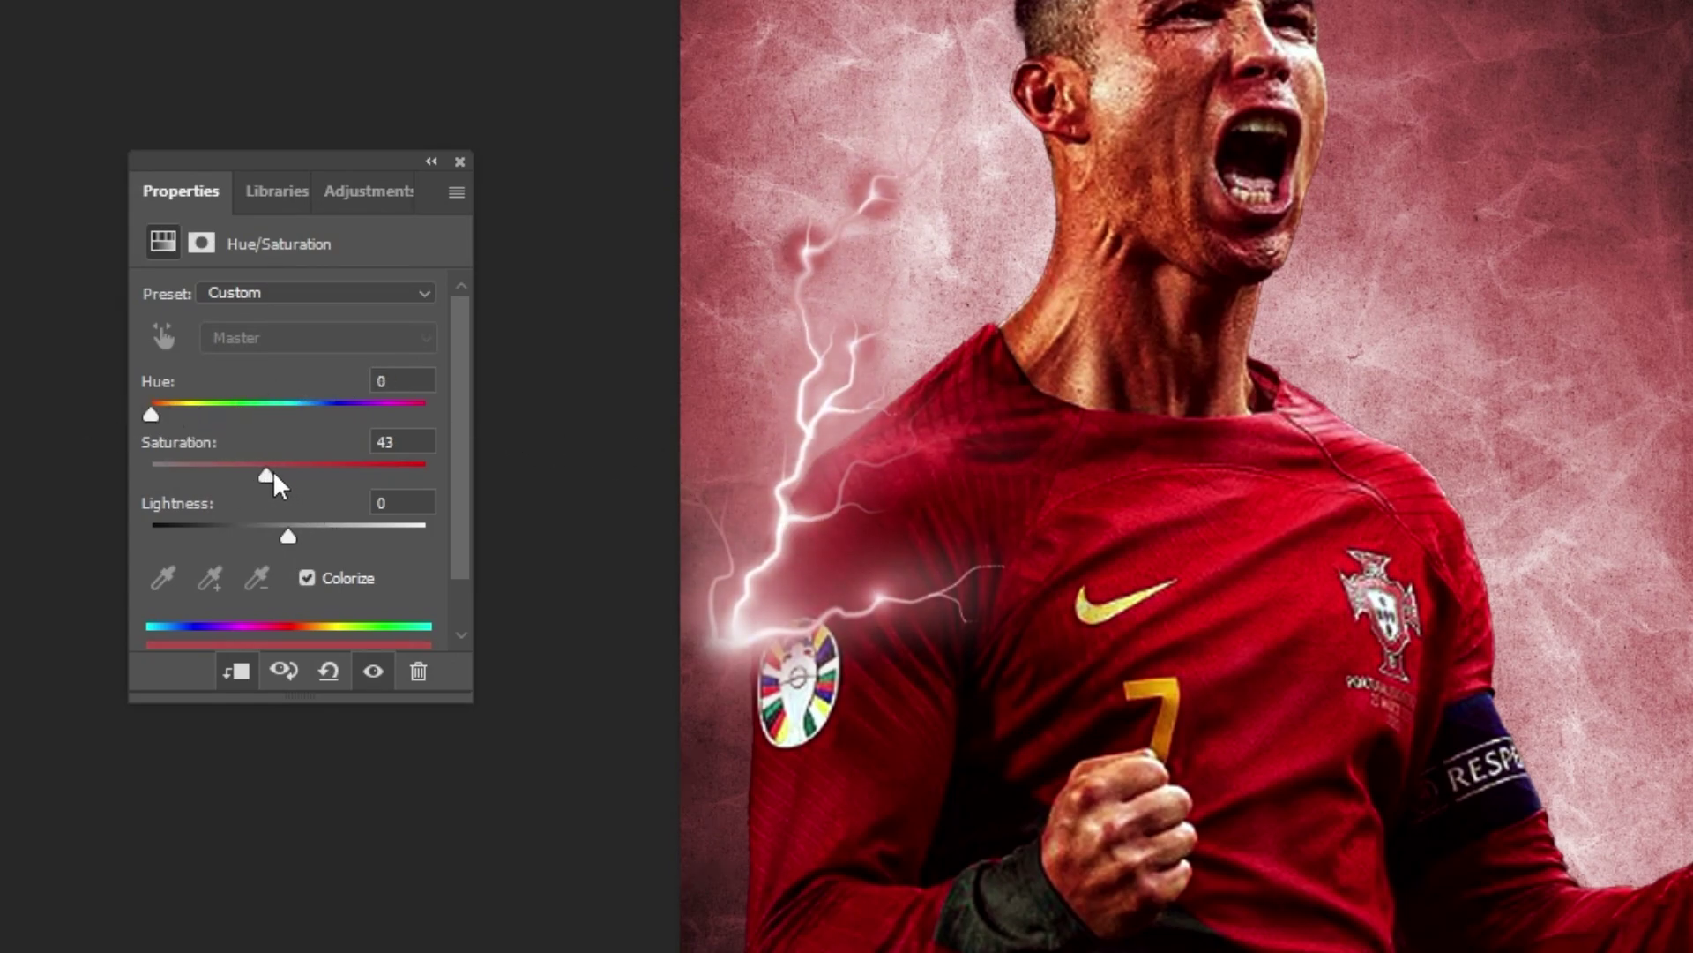
pyautogui.moveTo(295, 472); pyautogui.dragTo(302, 474)
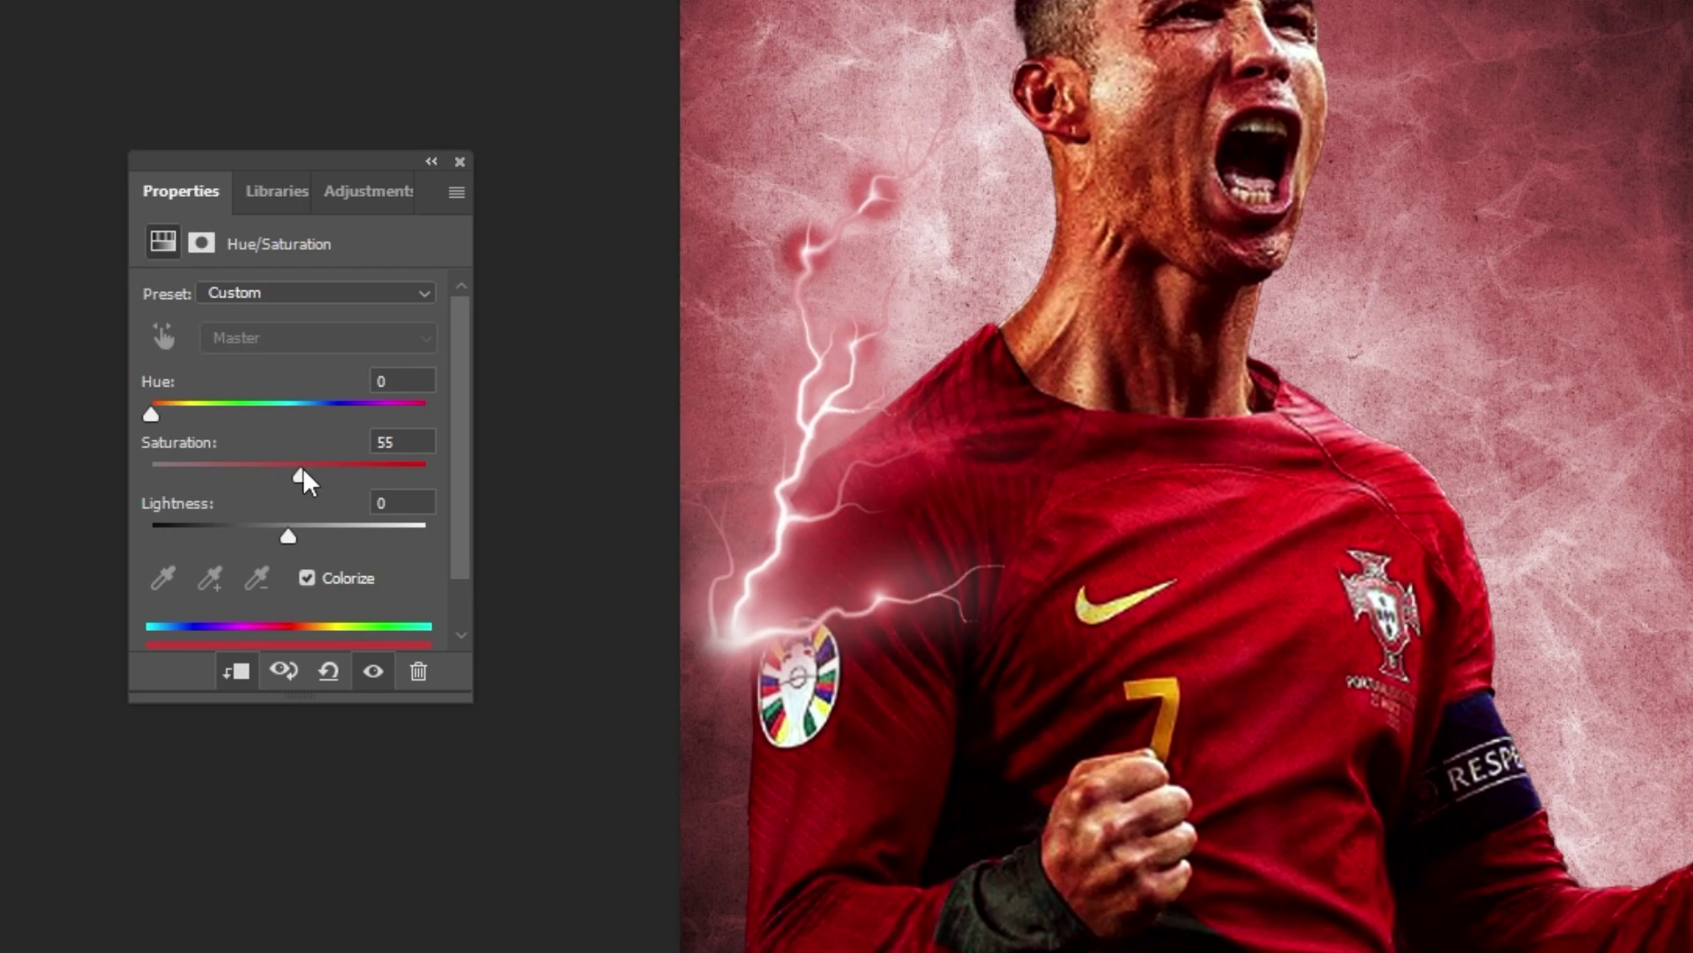
pyautogui.click(459, 161)
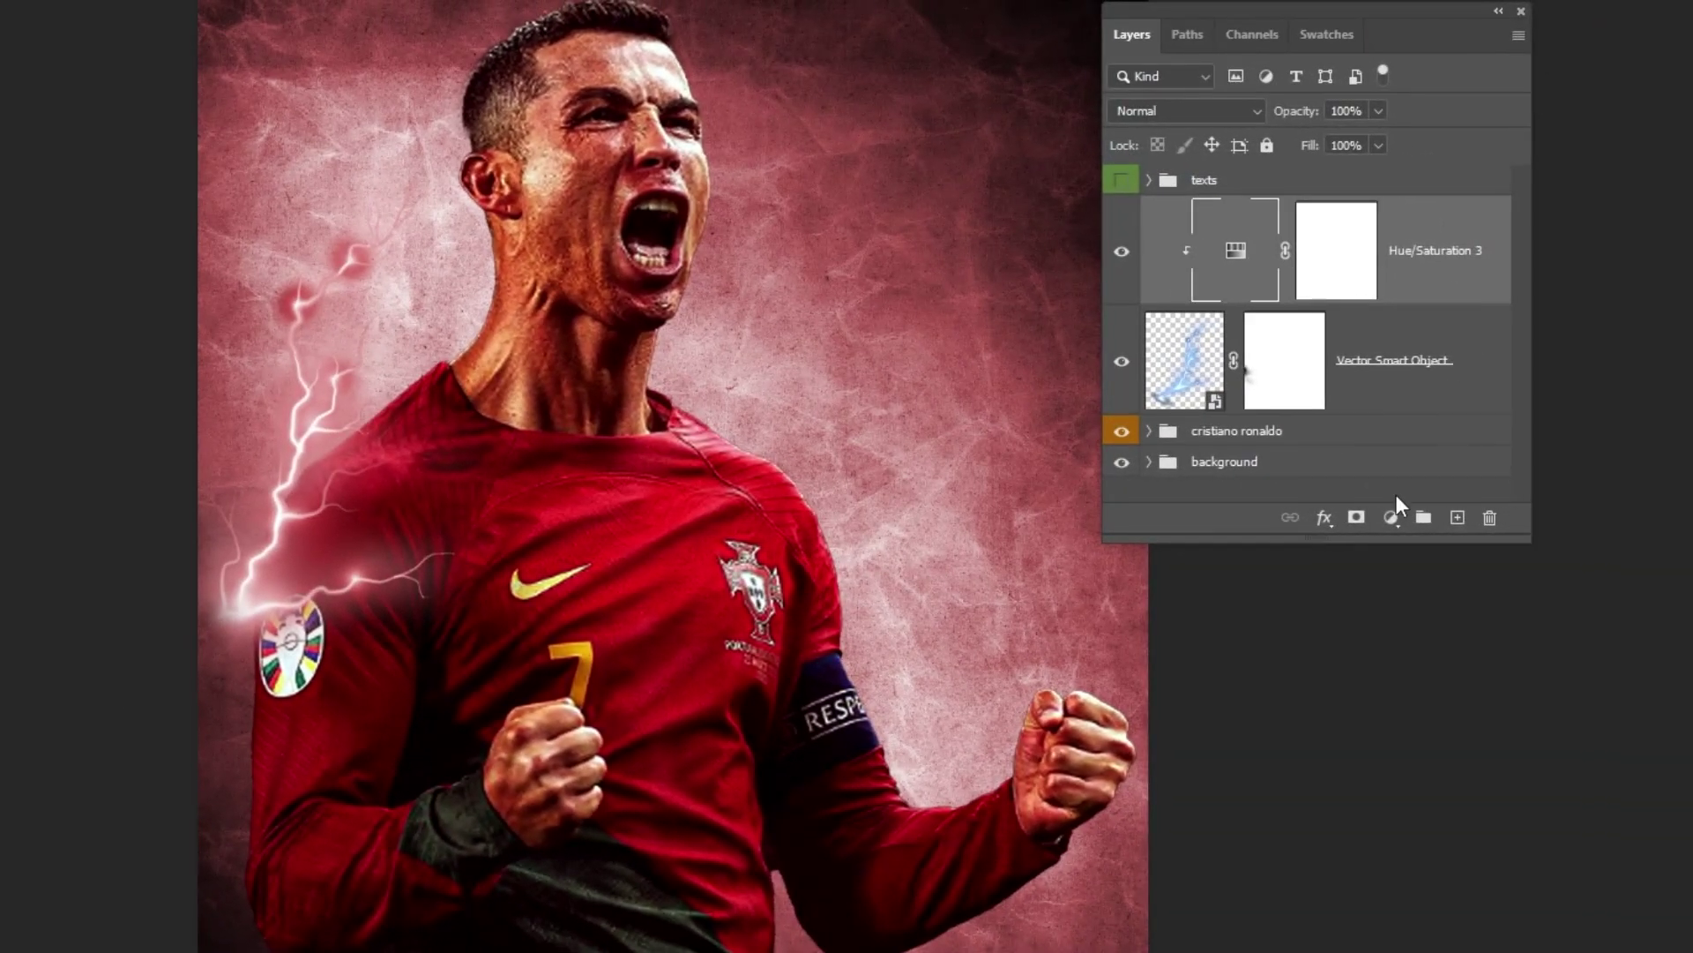
# Add a Levels adjustment clipped to the lightning layer and set its white input level to 213
pyautogui.click(1391, 517)
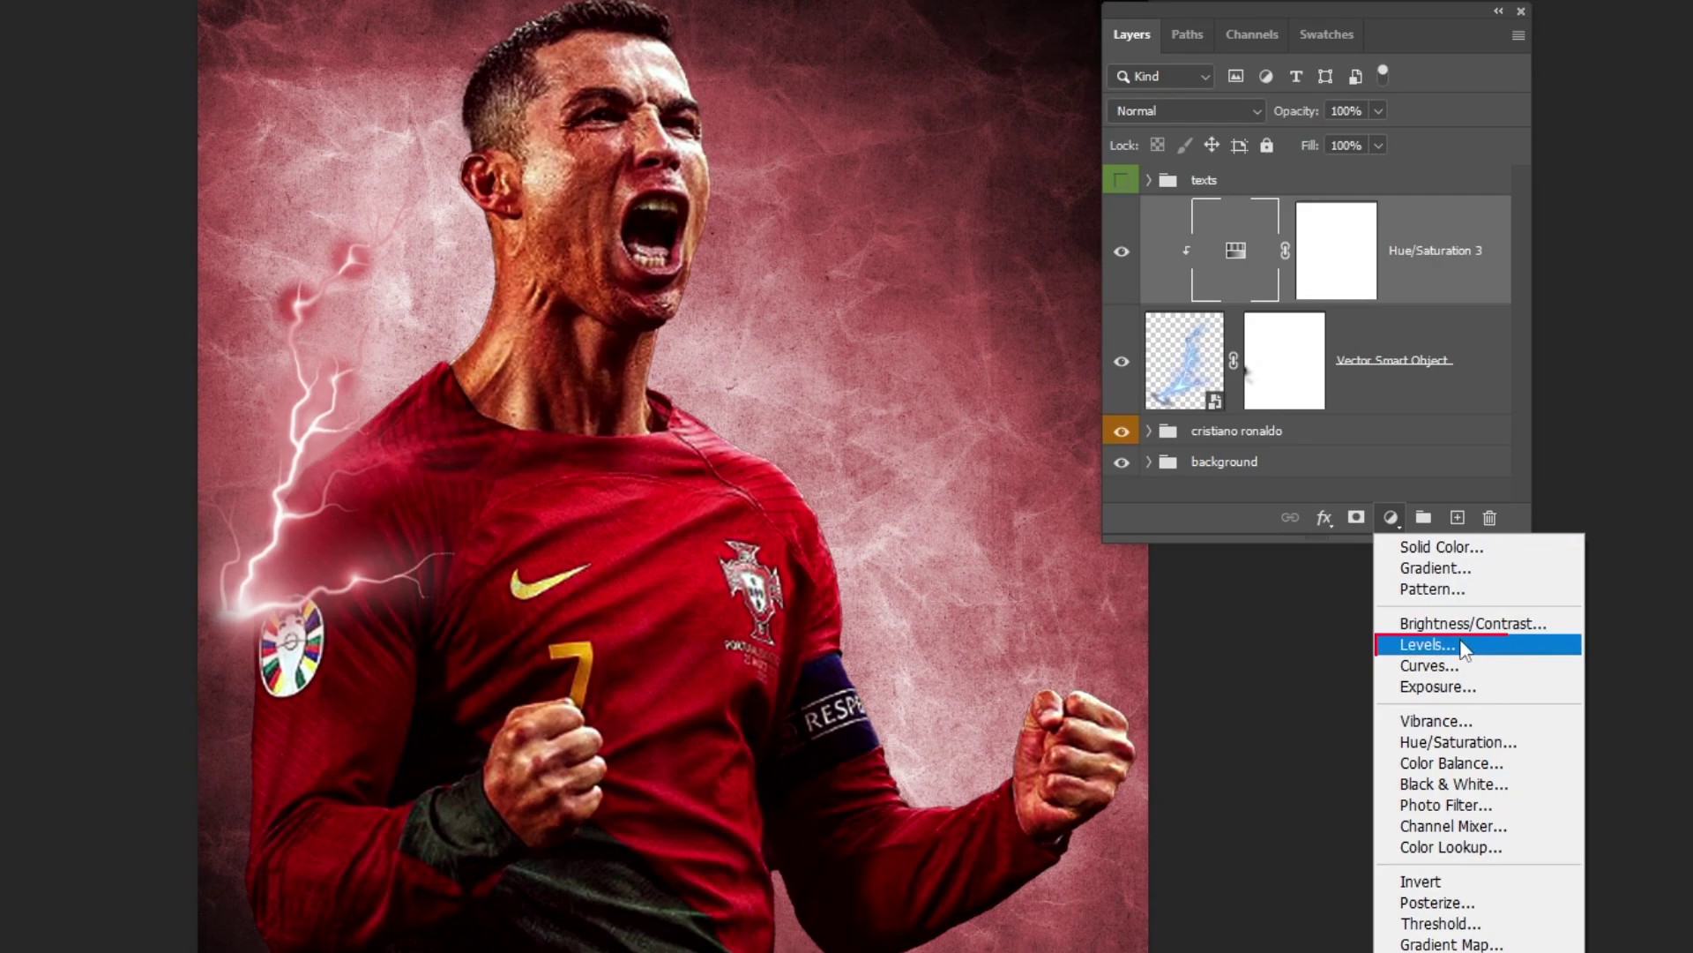
pyautogui.click(1429, 644)
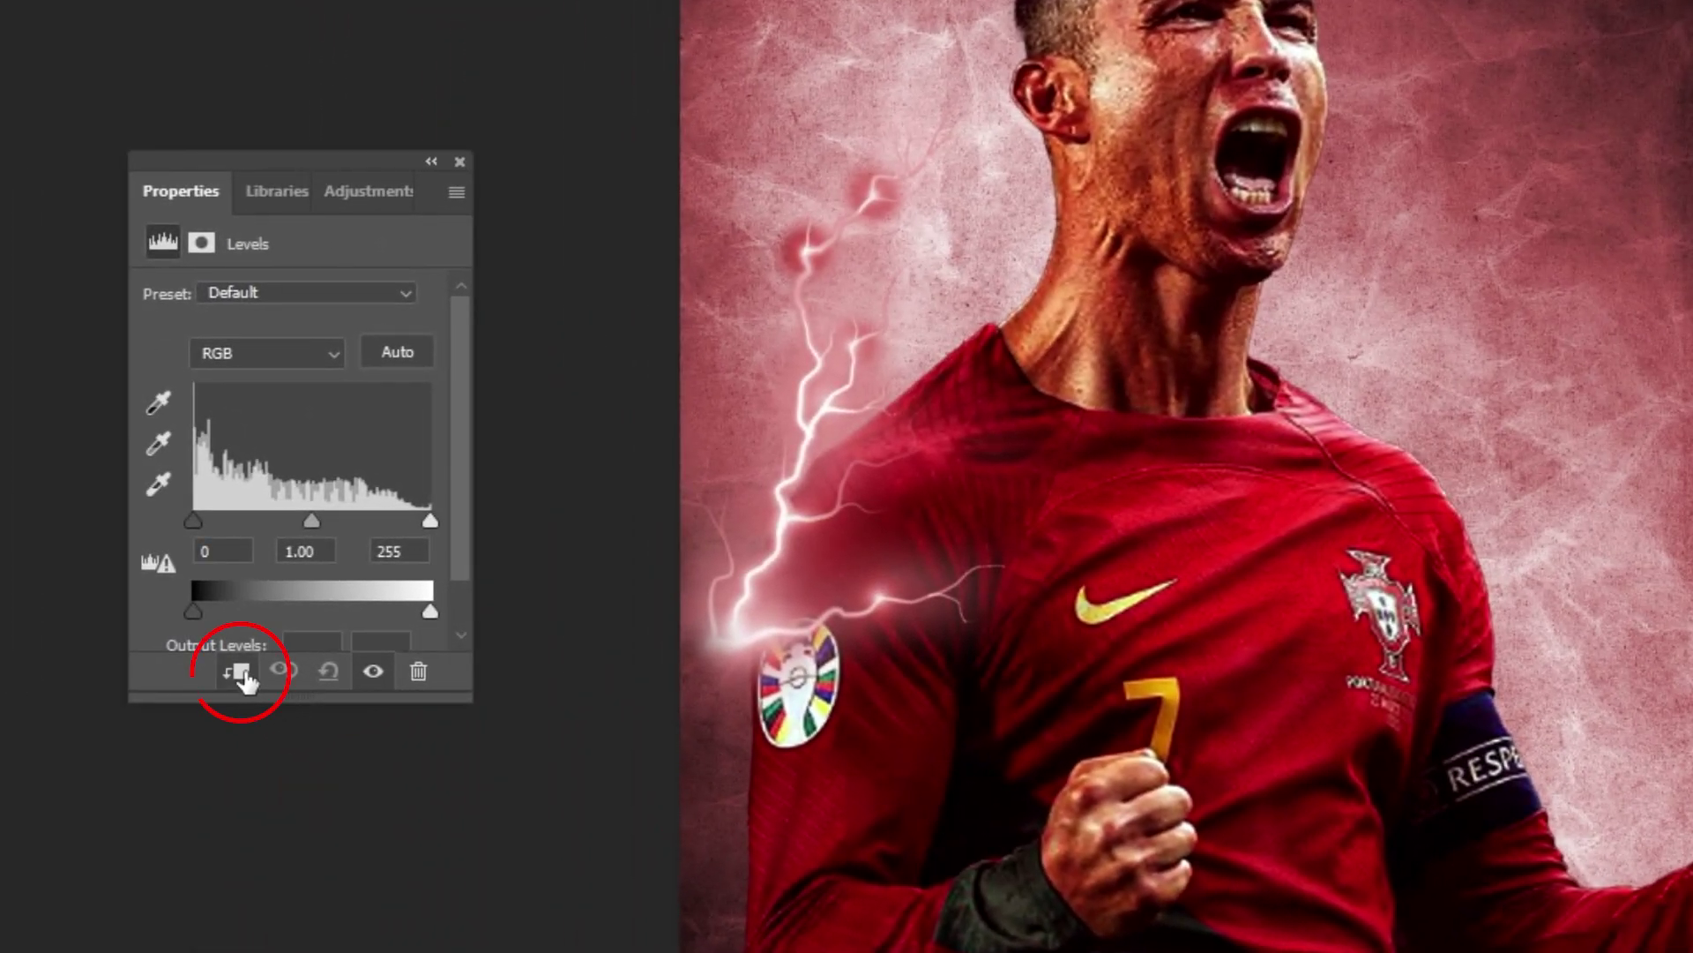
pyautogui.moveTo(431, 515); pyautogui.dragTo(394, 515)
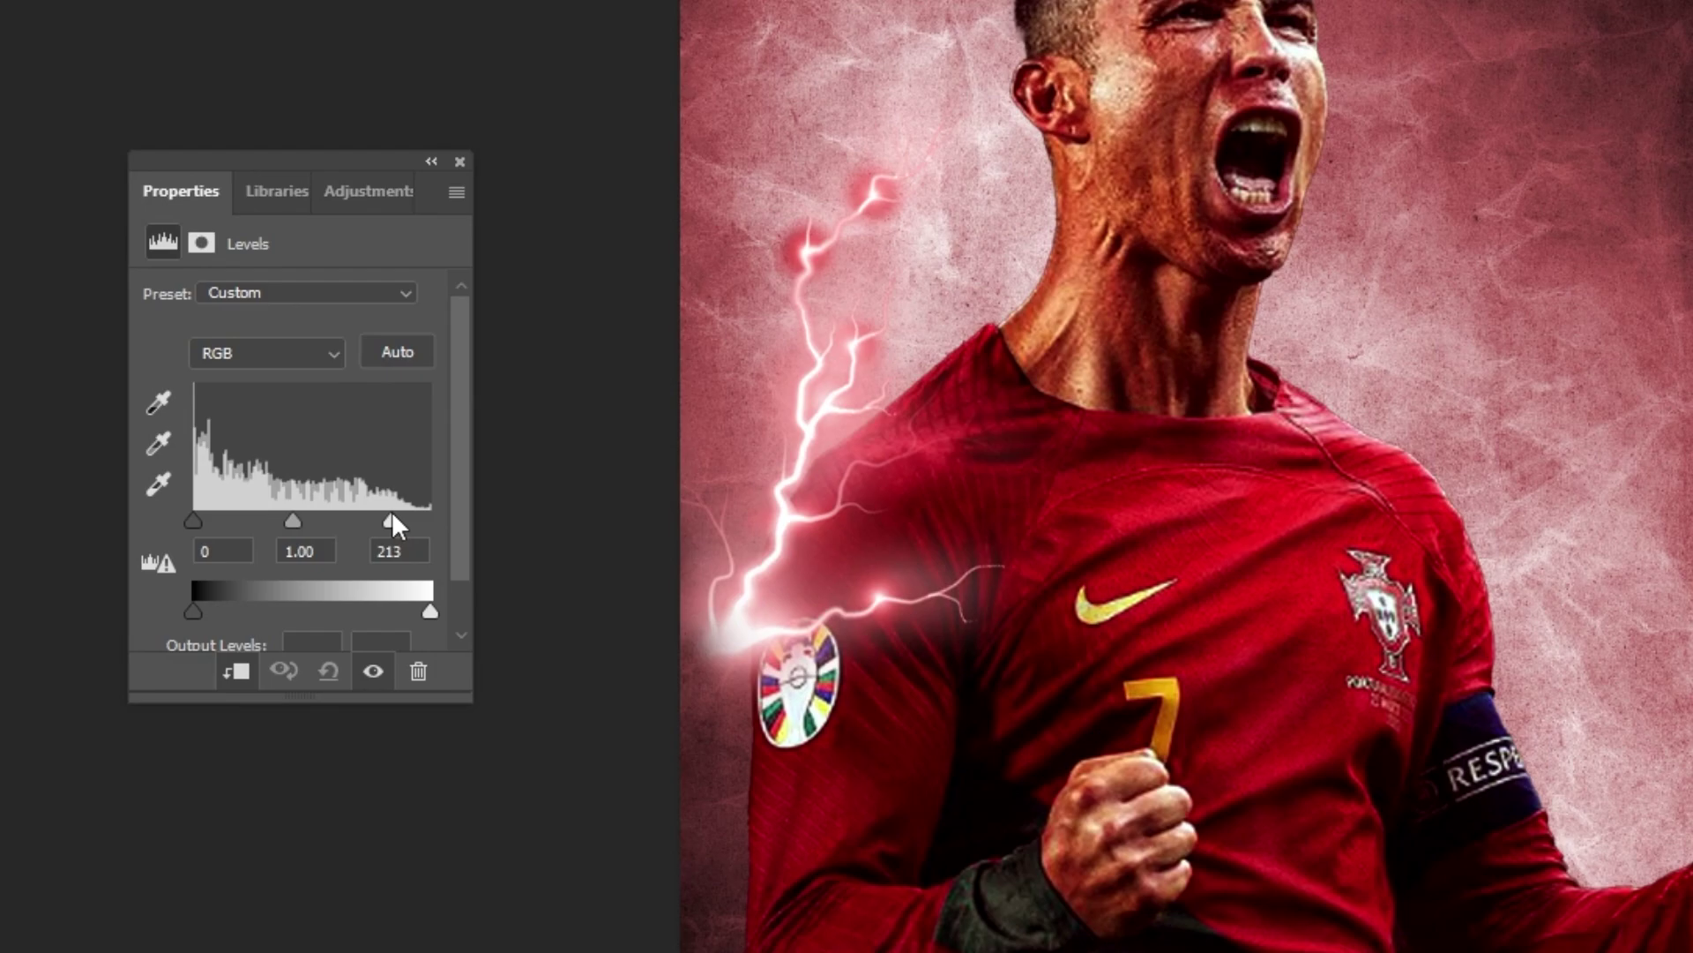
pyautogui.click(458, 161)
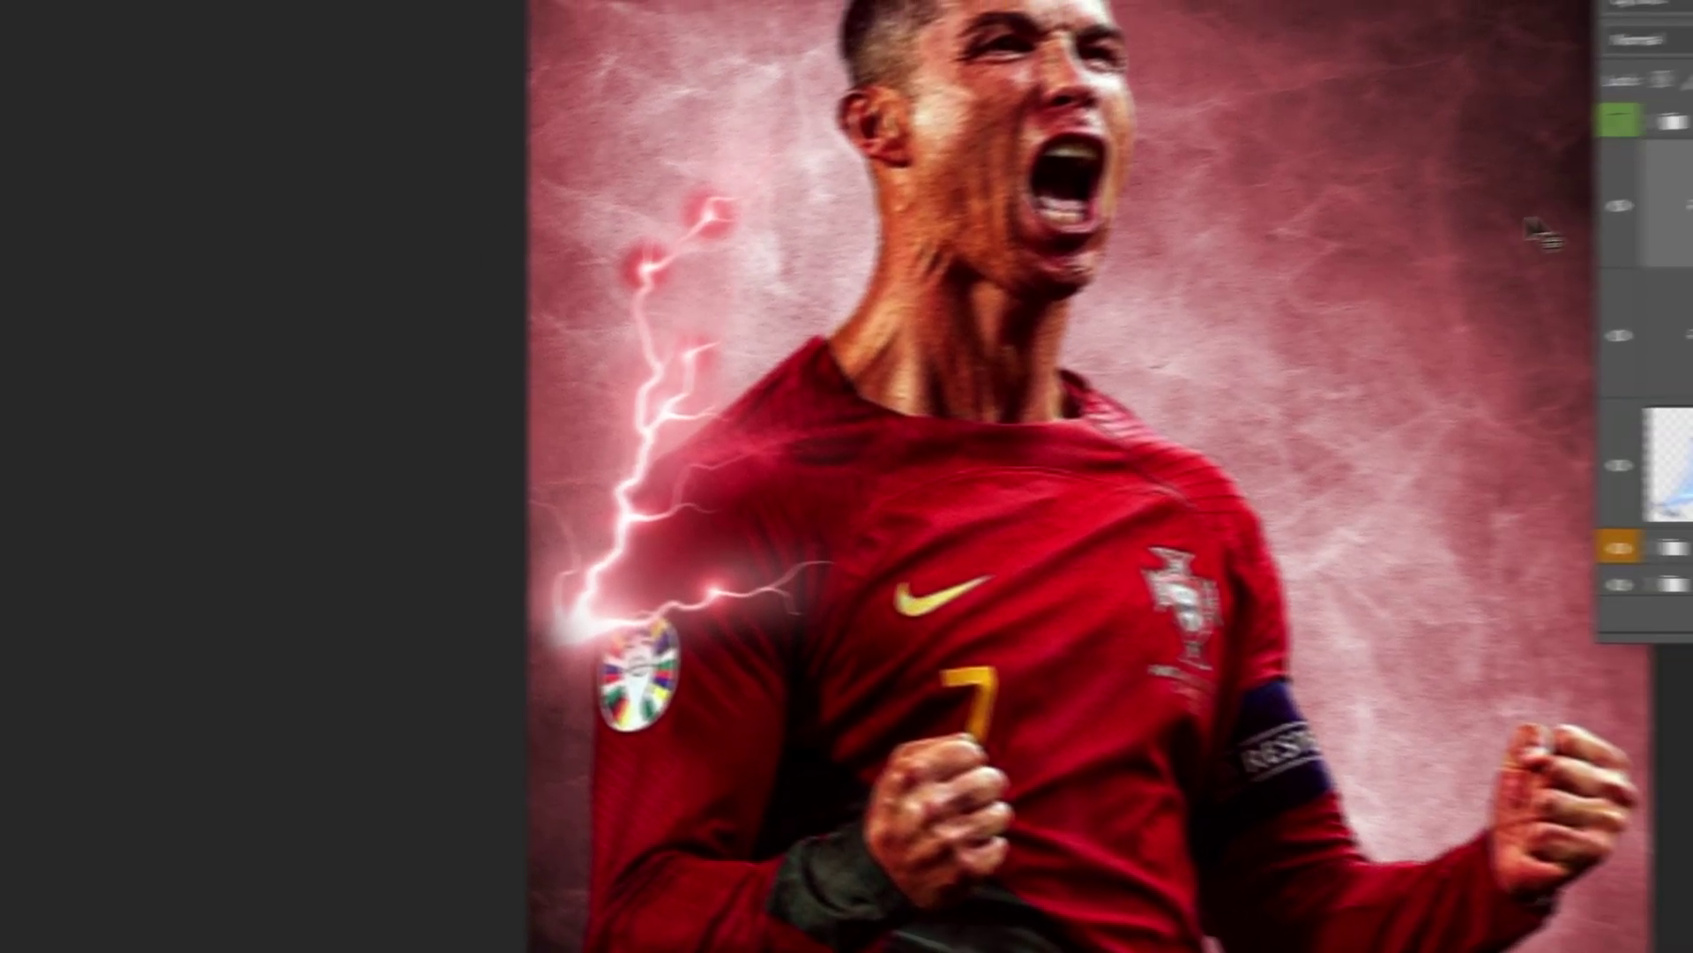
# Toggle the visibility of the lightning's Levels and Hue/Saturation adjustments to compare the bolt with and without them
pyautogui.click(1121, 252)
pyautogui.click(1121, 252)
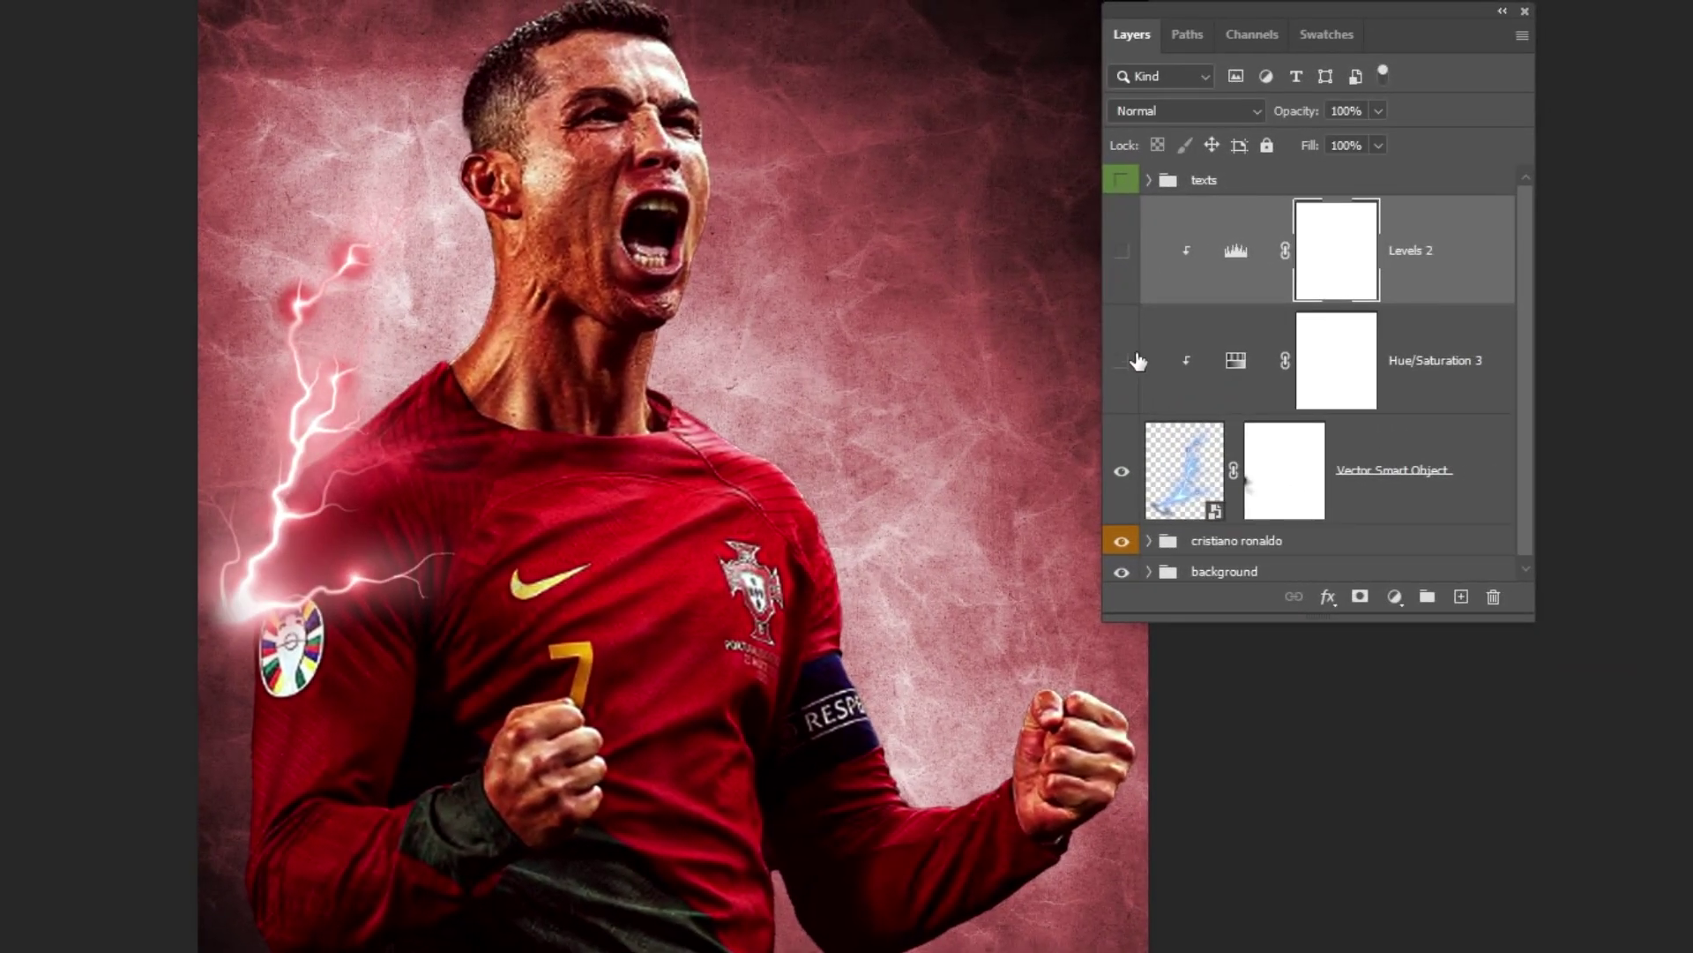
pyautogui.click(1122, 362)
pyautogui.click(1126, 292)
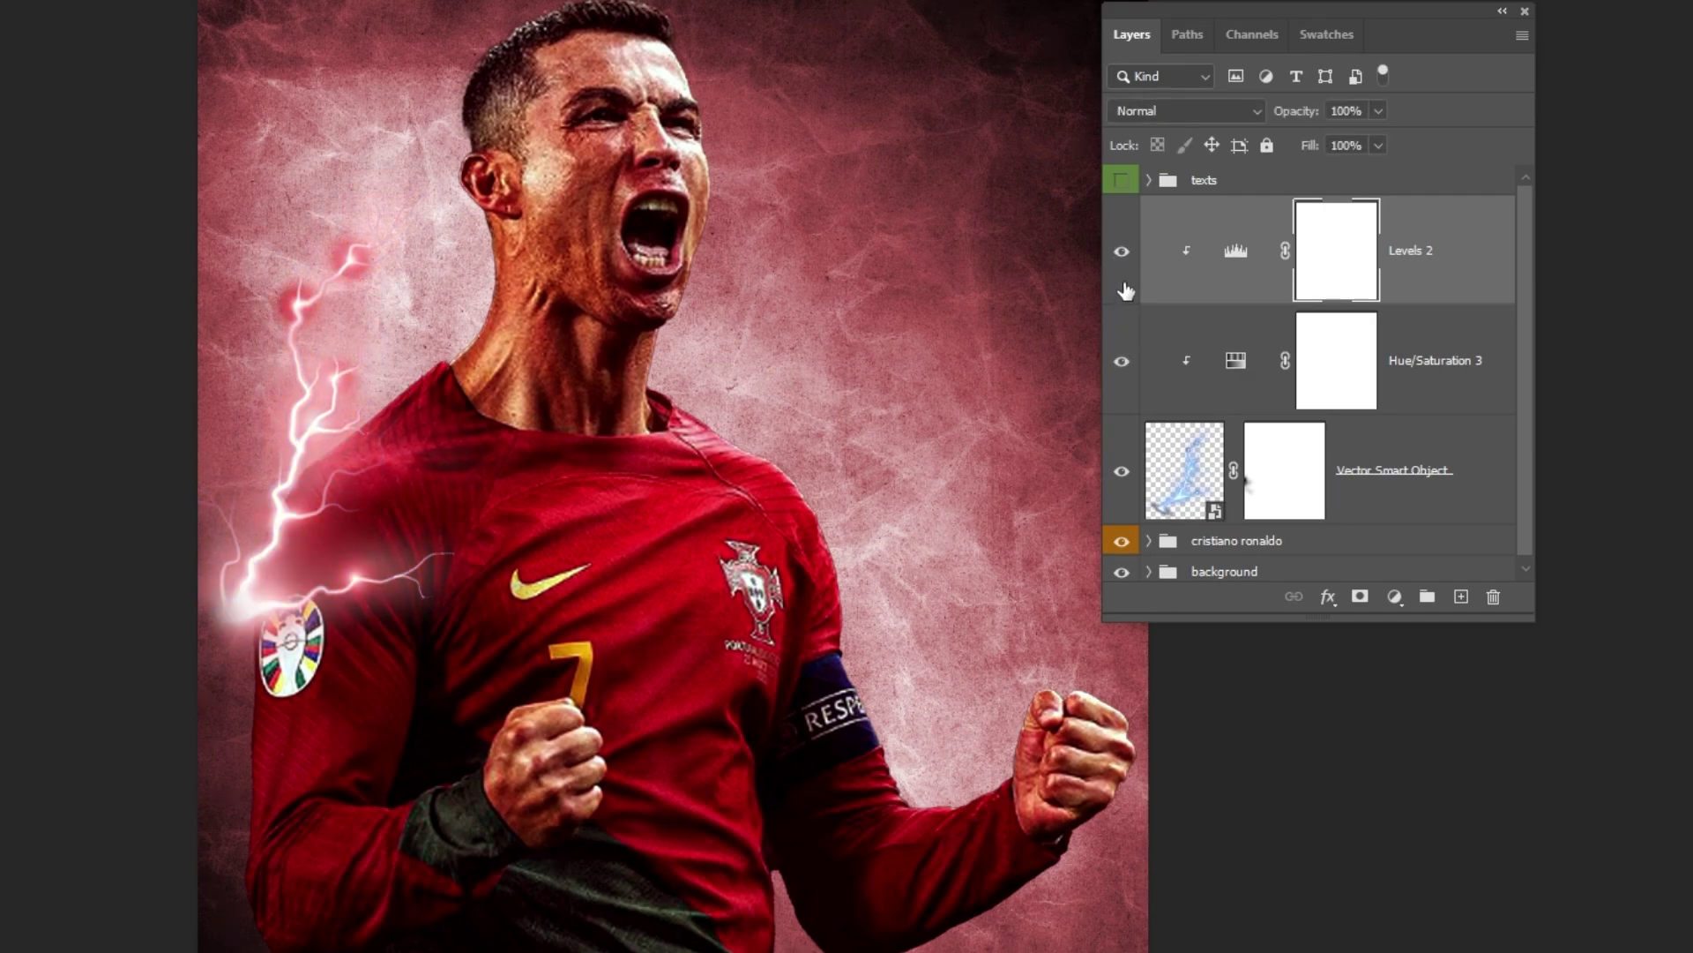
# Group the lightning layer with its Hue/Saturation and Levels adjustments as "electricity" and give the group a yellow color label
pyautogui.moveTo(1539, 623); pyautogui.dragTo(1590, 732)
pyautogui.click(1445, 504)
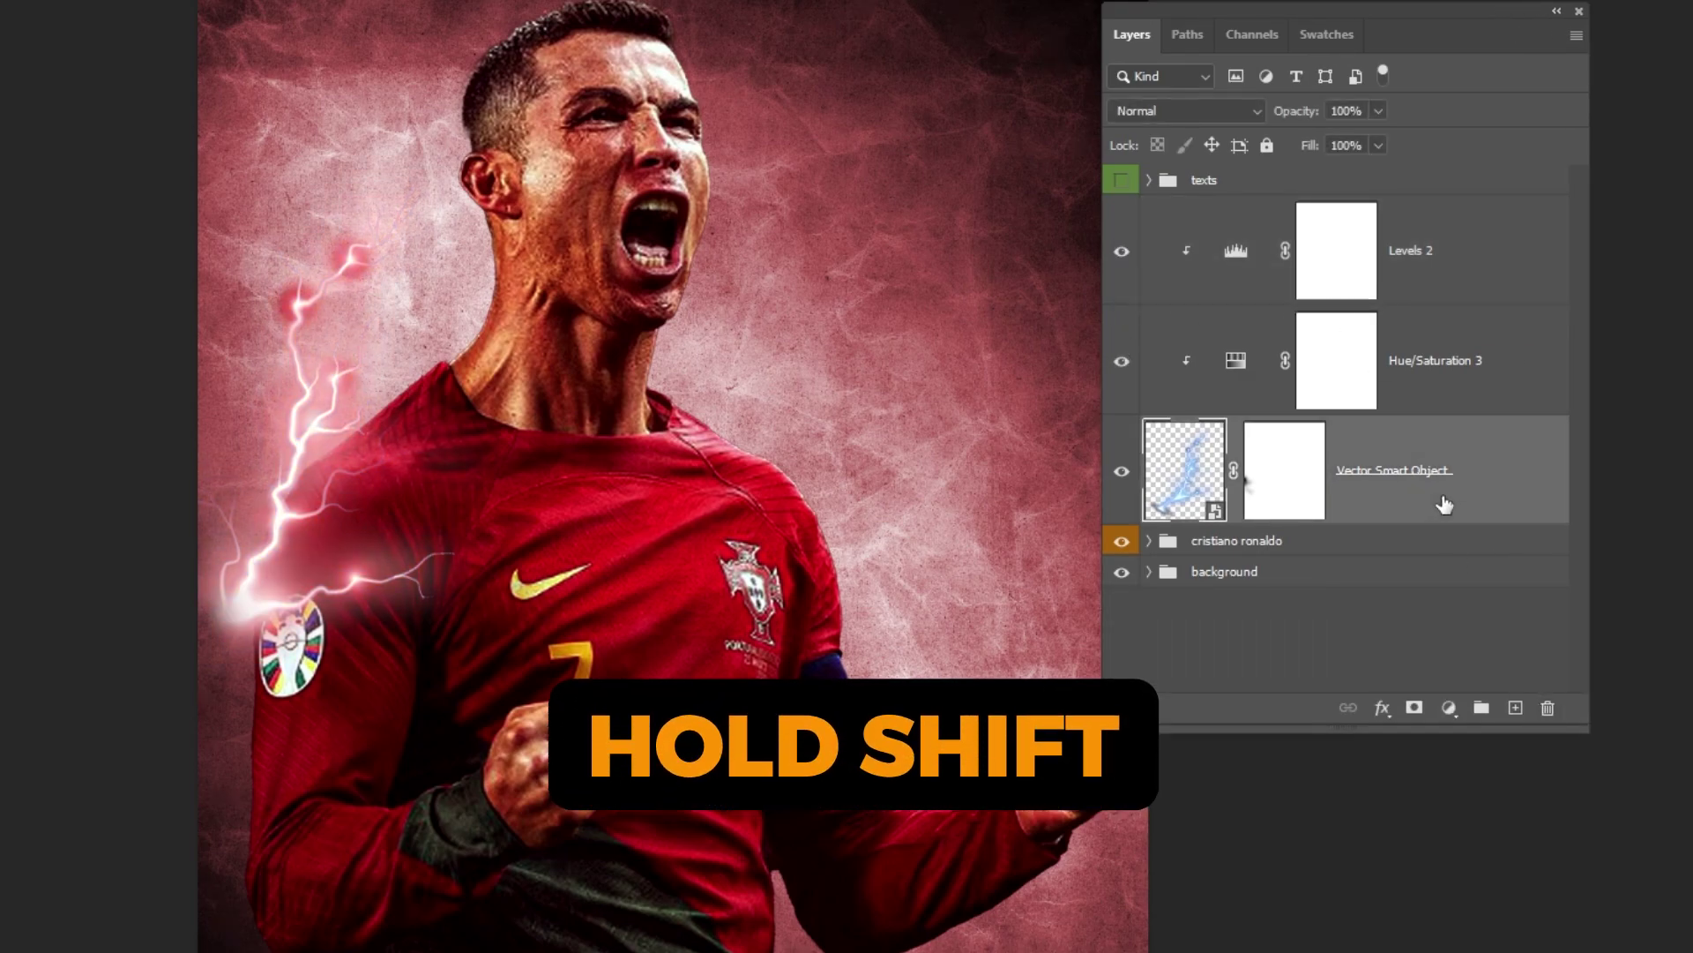
pyautogui.keyDown('shift'); pyautogui.click(1460, 291); pyautogui.keyUp('shift')
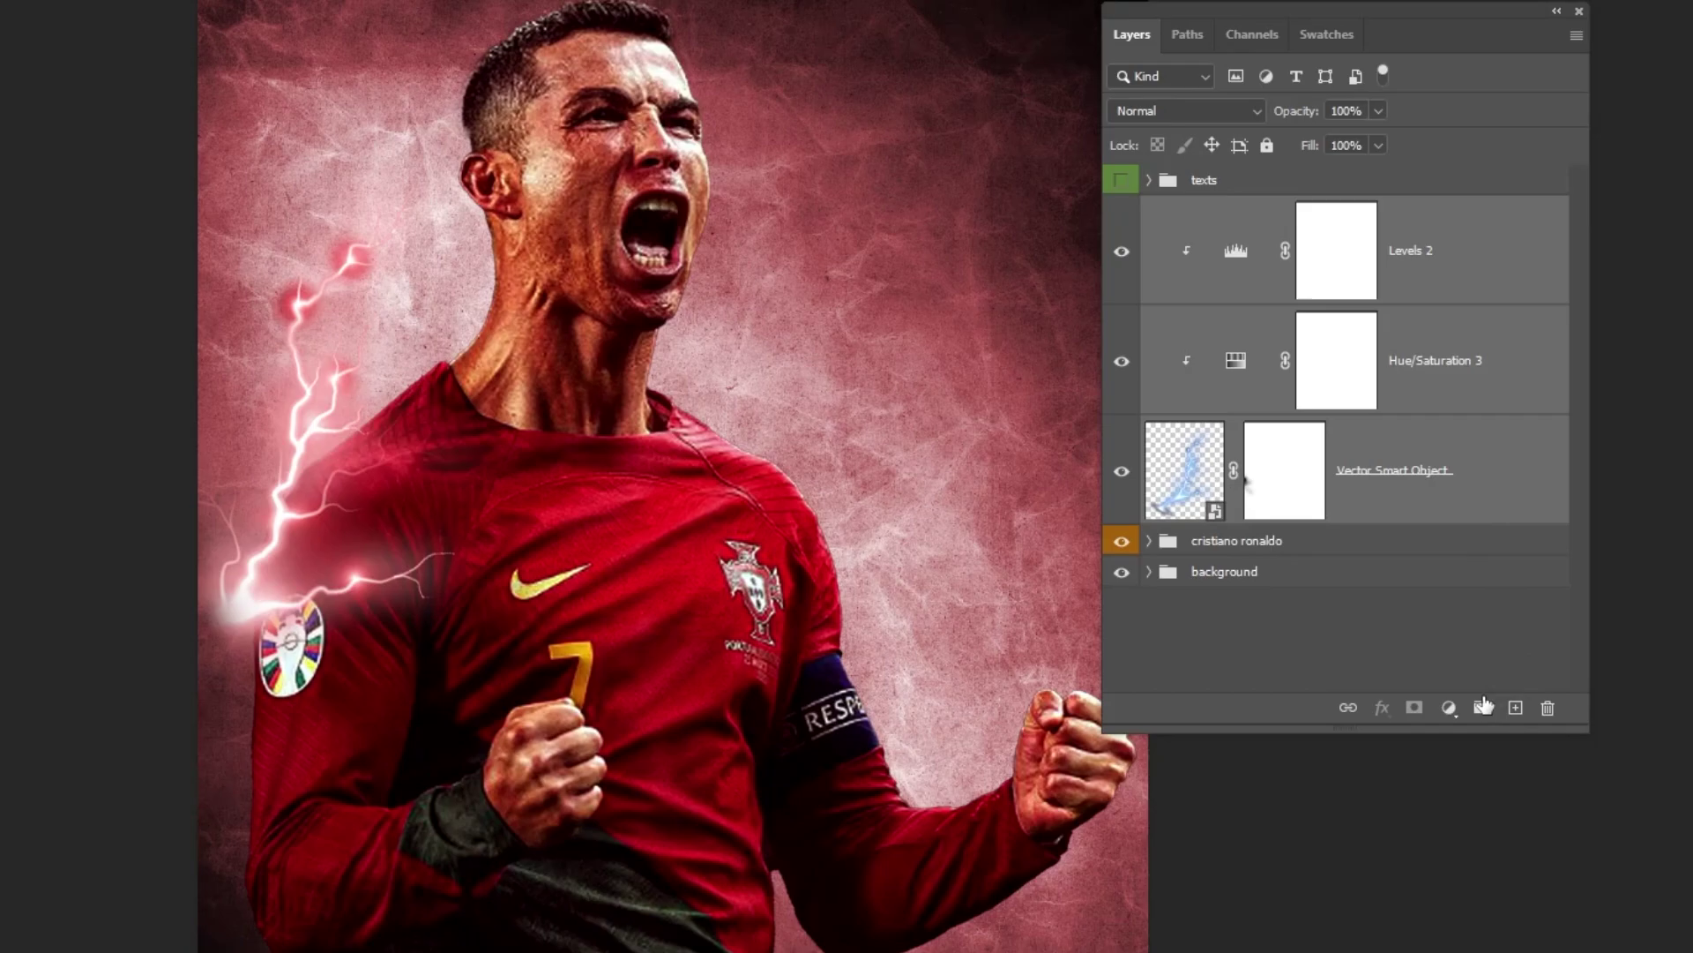
pyautogui.click(1484, 705)
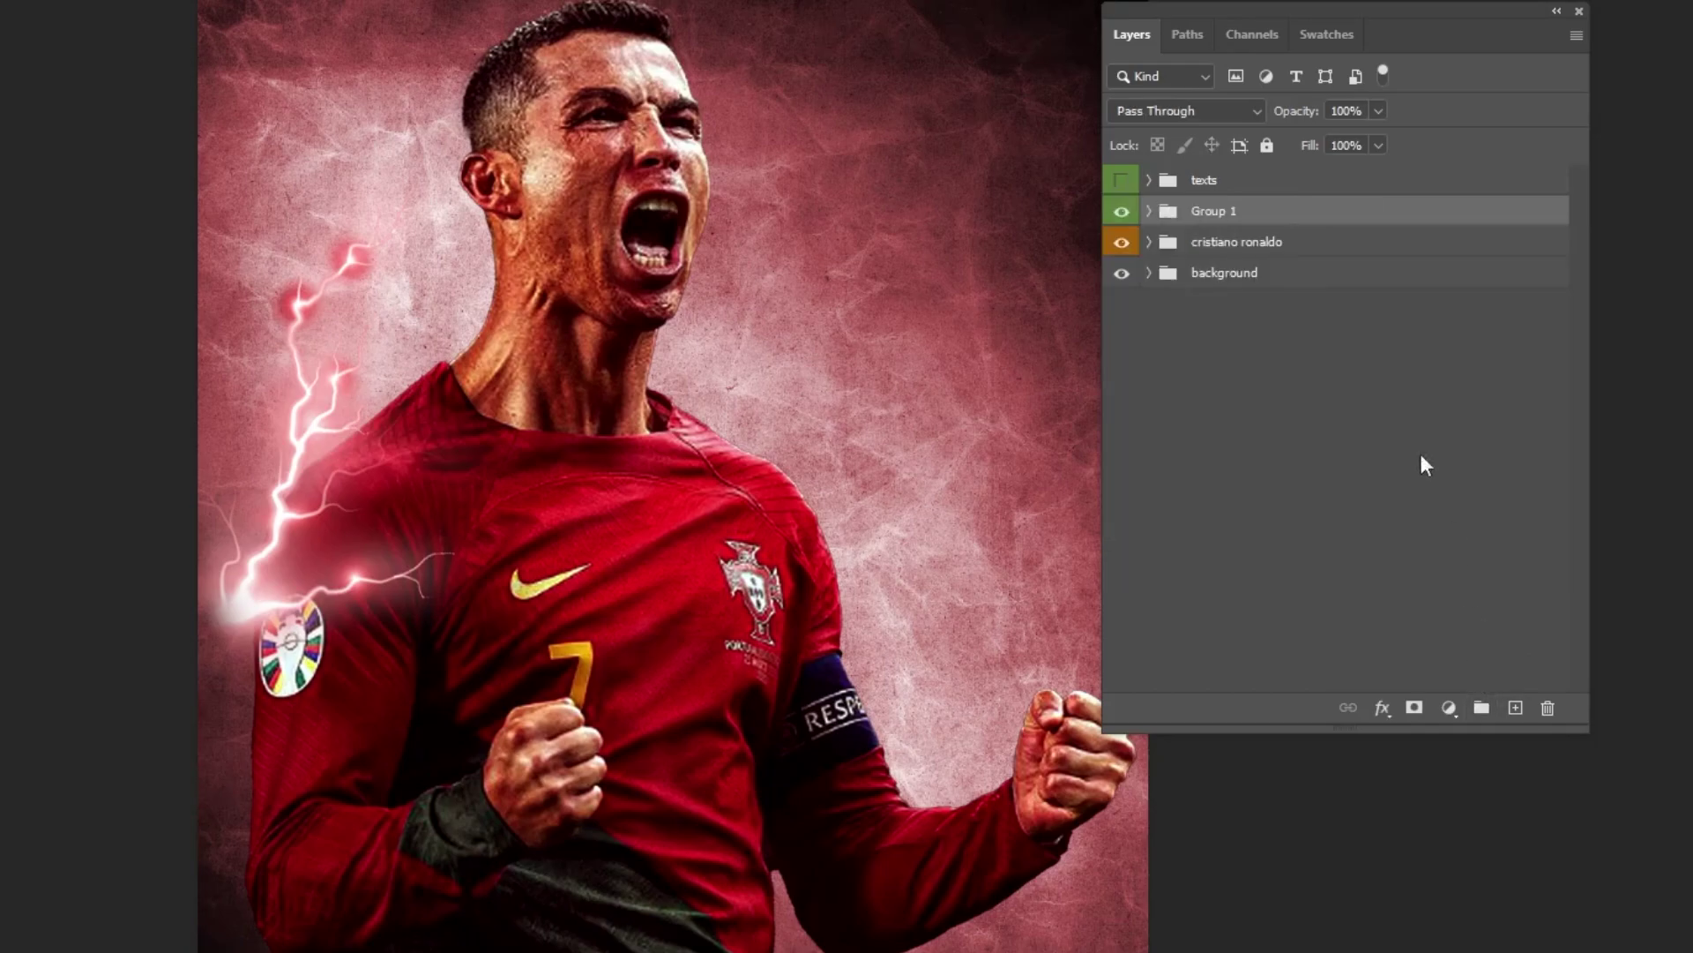
pyautogui.rightClick(1213, 211)
pyautogui.click(1332, 952)
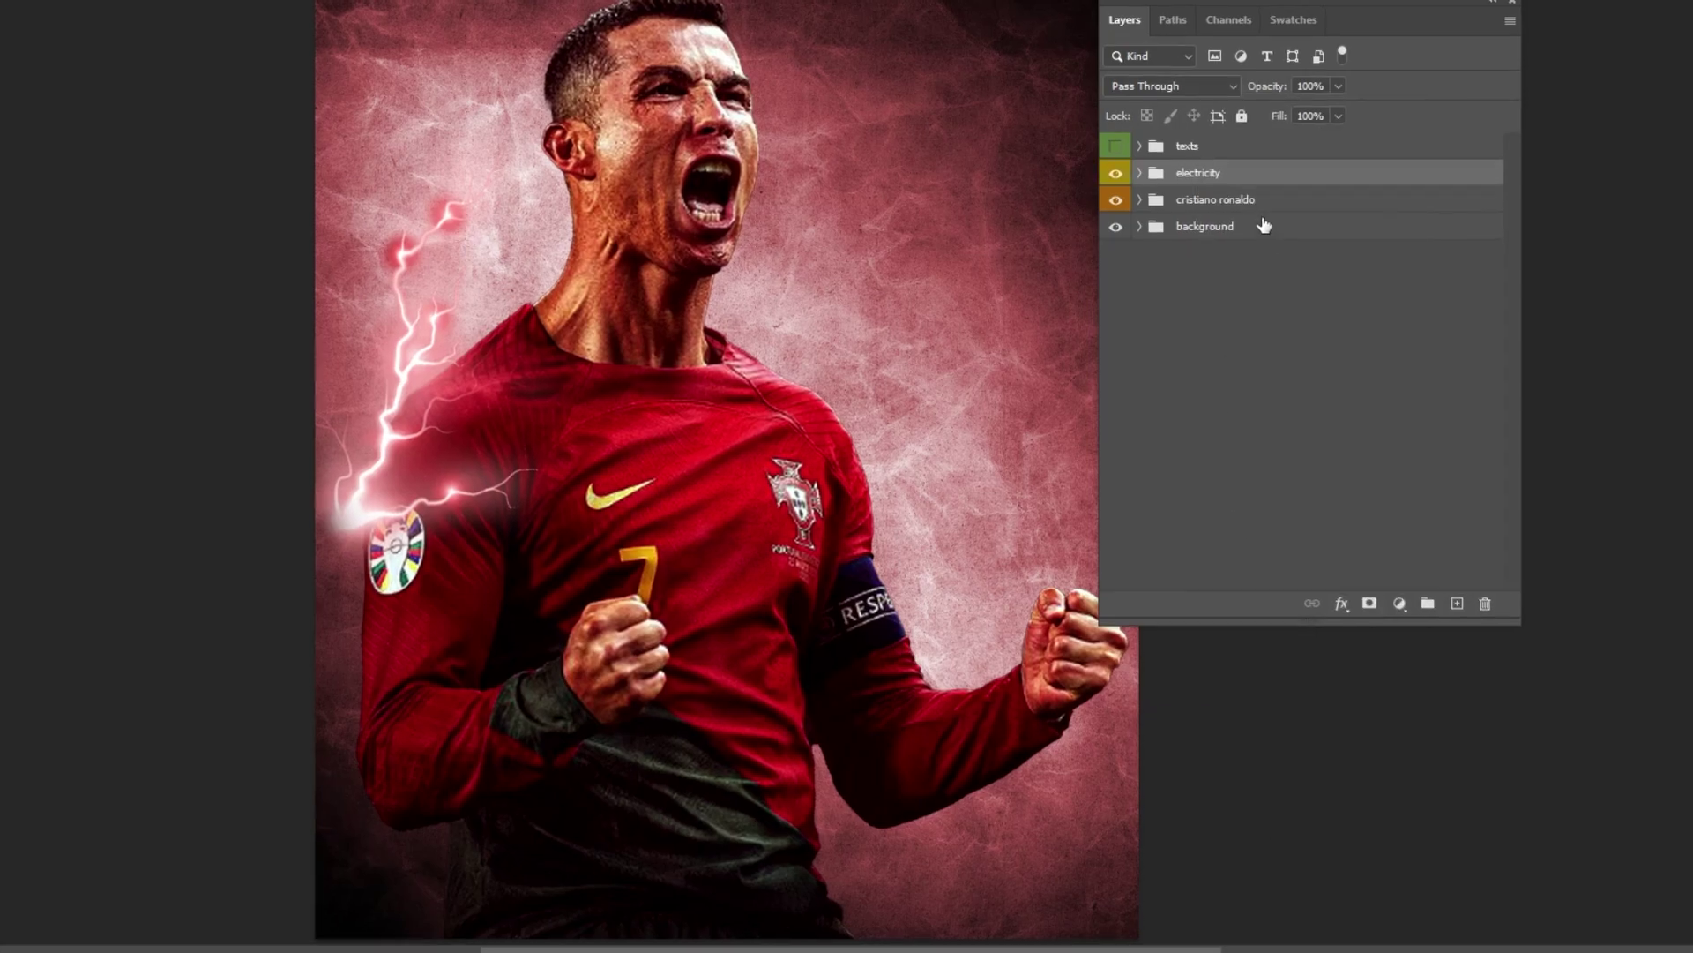
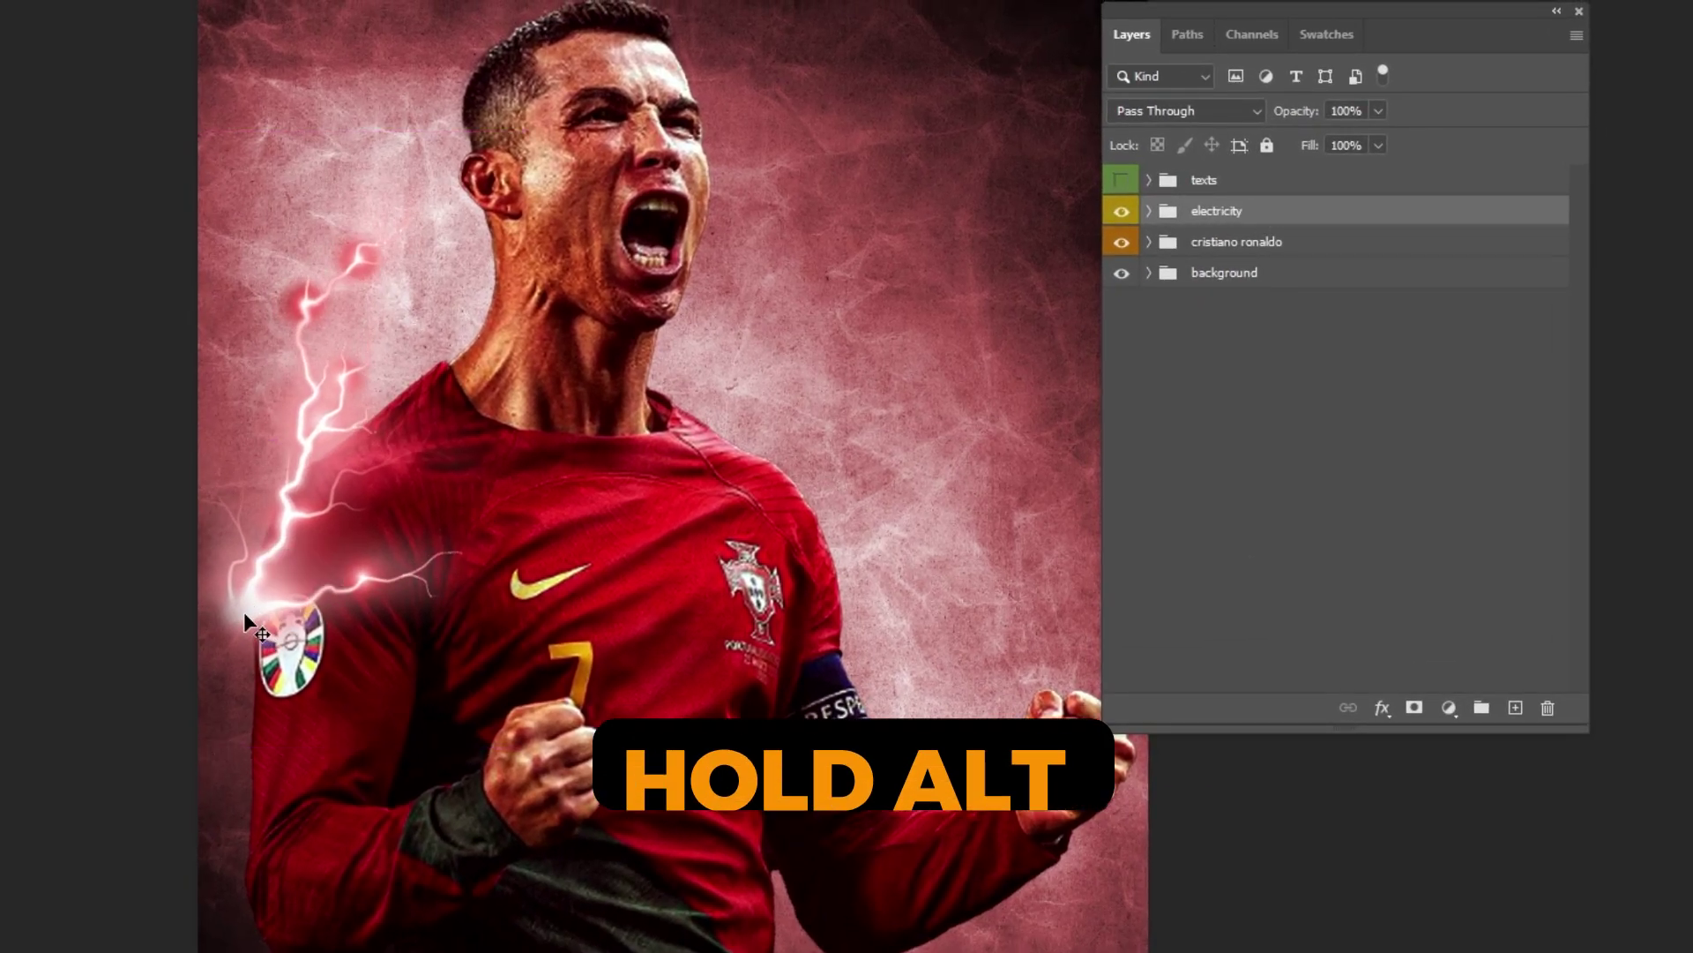
# Duplicate the electricity group onto the player's chest and mask out the stray glow beside the clenched fist on the copy's lightning layer
pyautogui.moveTo(250, 609); pyautogui.dragTo(617, 645)
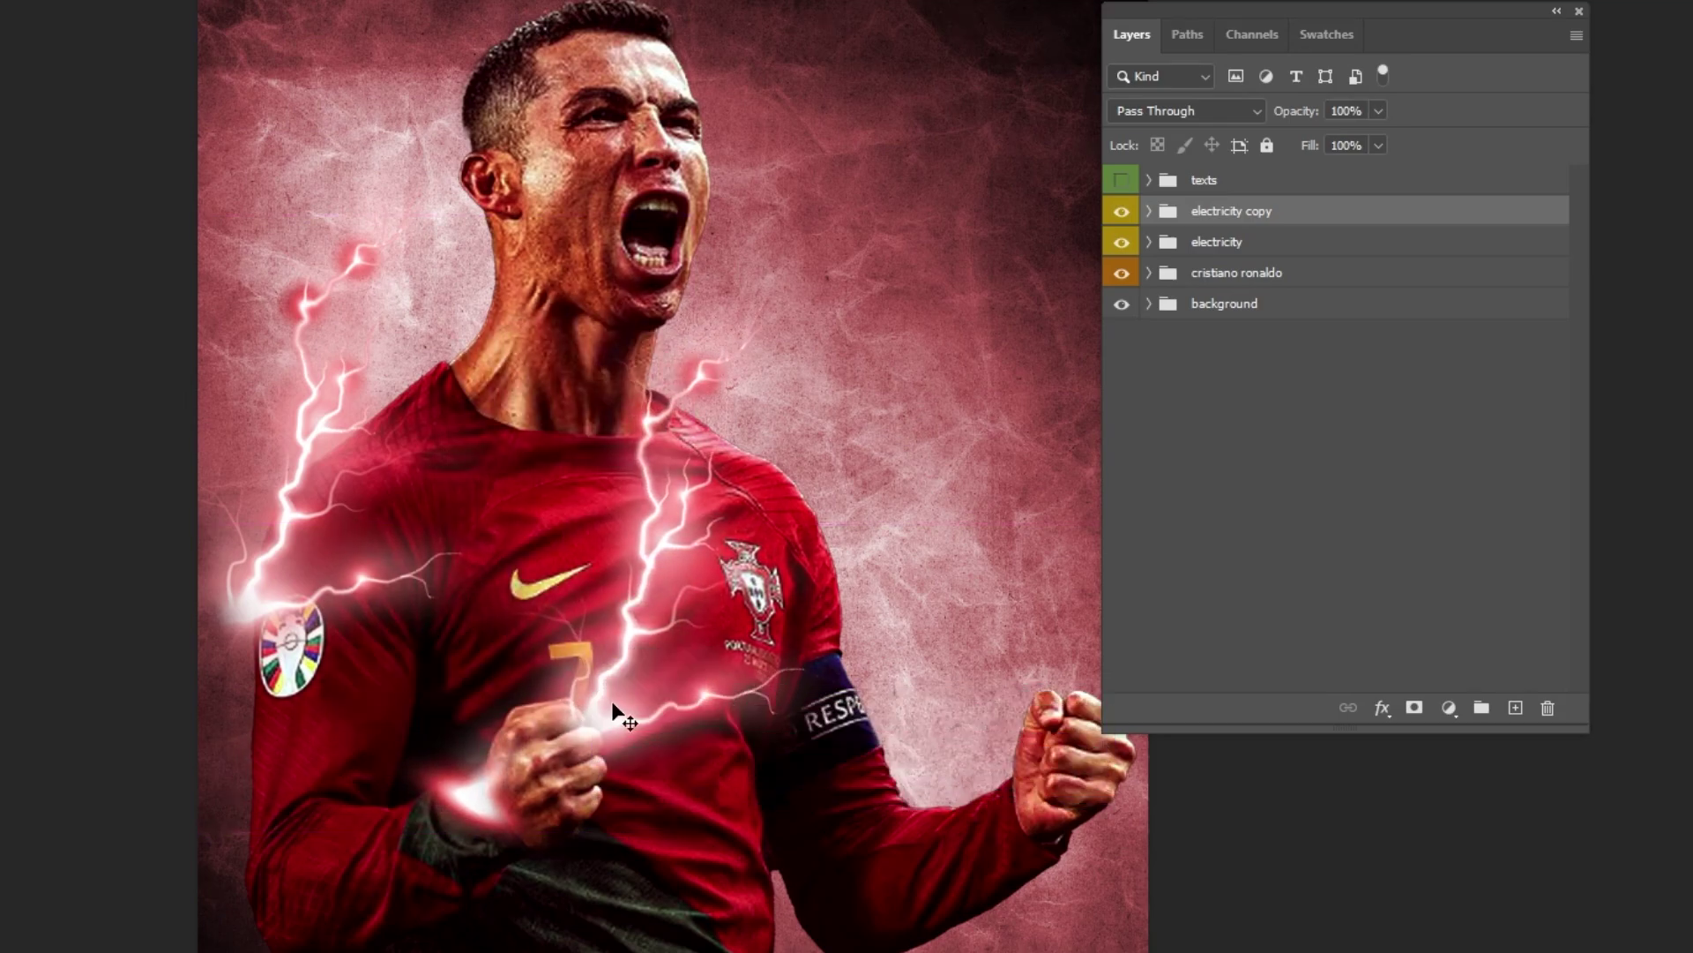
pyautogui.click(1149, 211)
pyautogui.click(1337, 482)
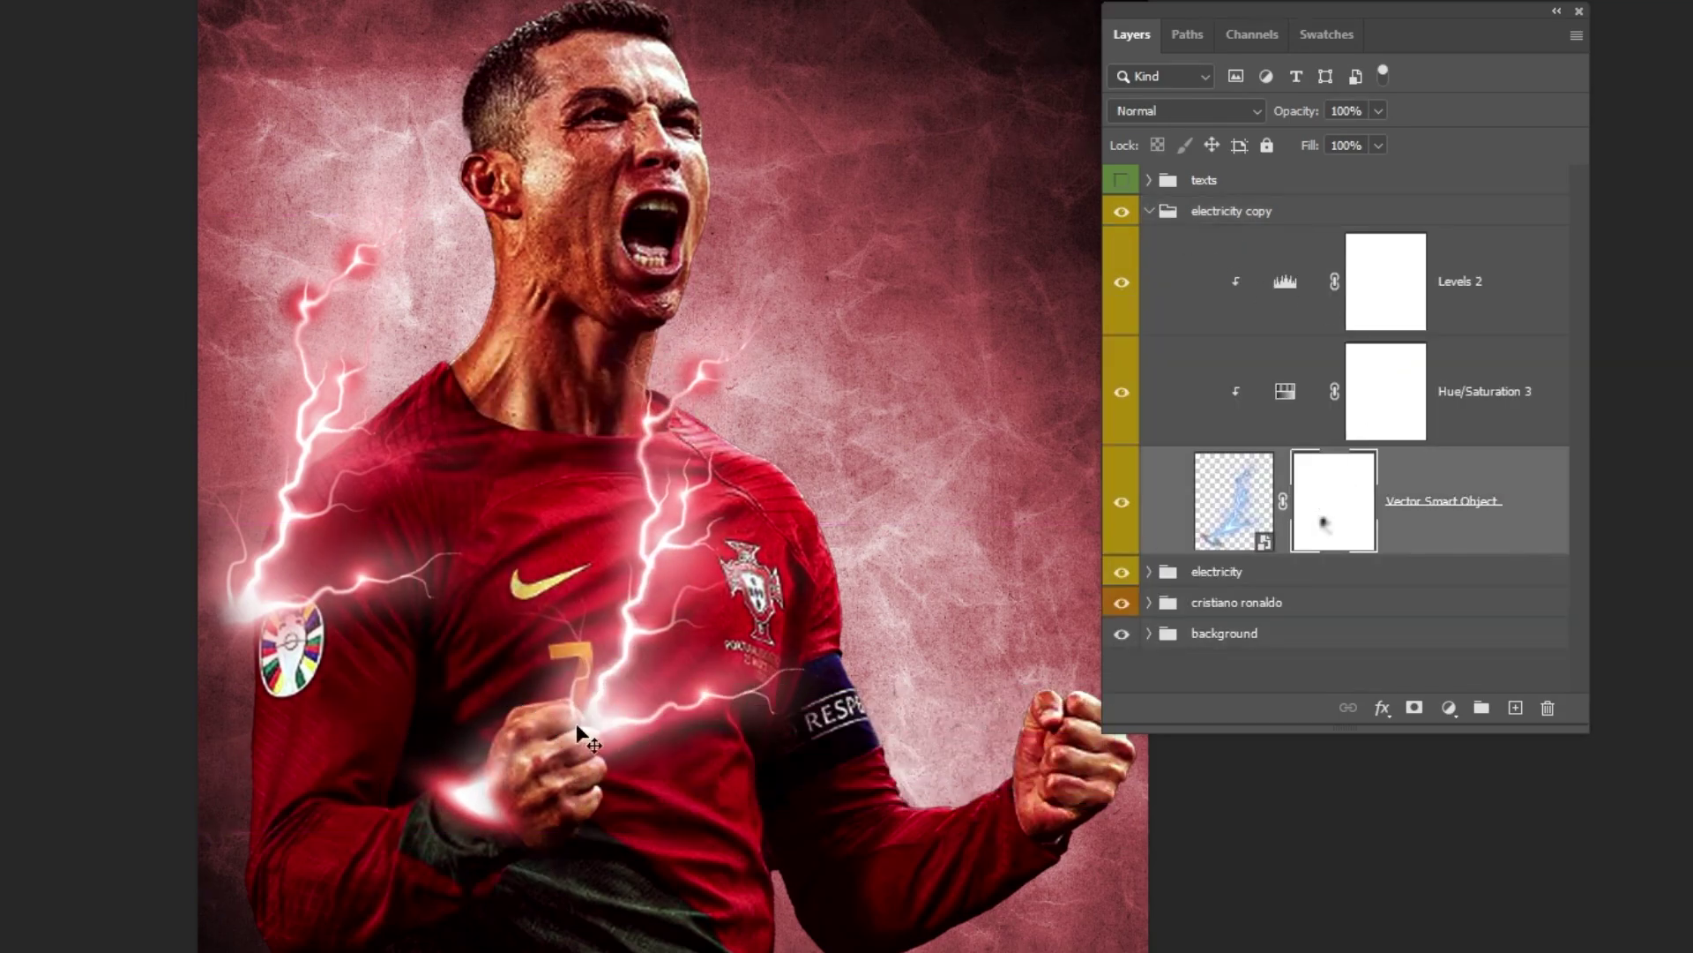
pyautogui.press('b')
pyautogui.moveTo(481, 777)
pyautogui.mouseDown()
pyautogui.moveTo(473, 849)
pyautogui.moveTo(513, 868)
pyautogui.moveTo(463, 813)
pyautogui.moveTo(502, 810)
pyautogui.moveTo(508, 755)
pyautogui.moveTo(483, 820)
pyautogui.mouseUp()
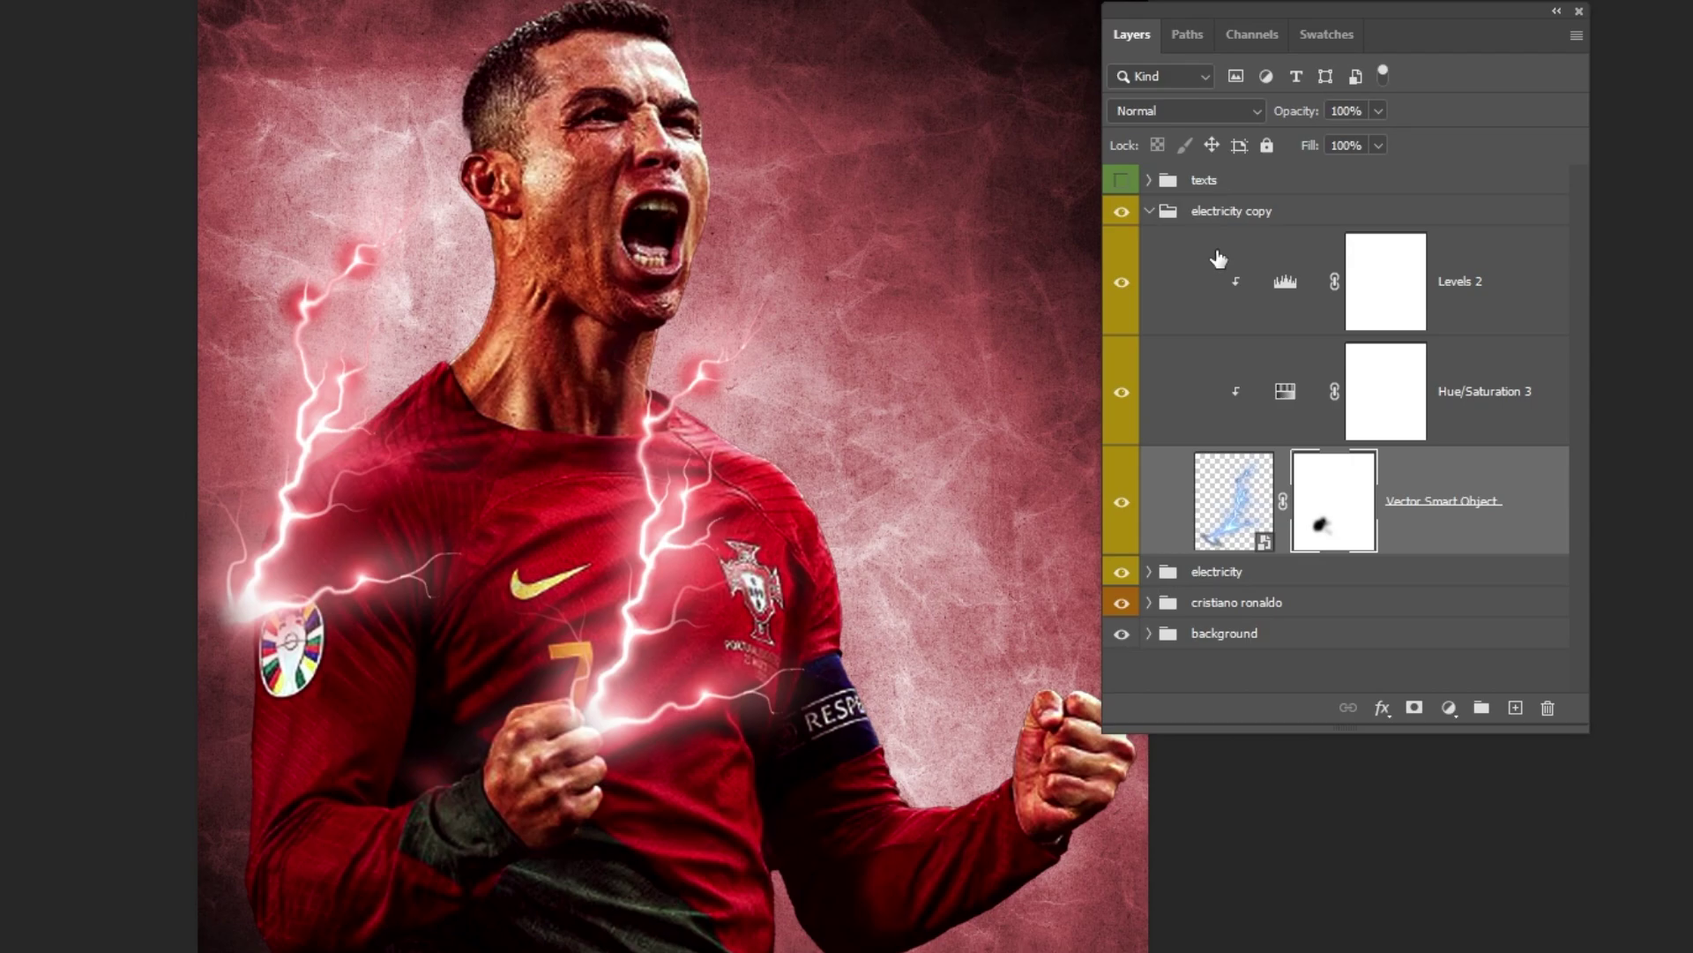
pyautogui.click(1150, 213)
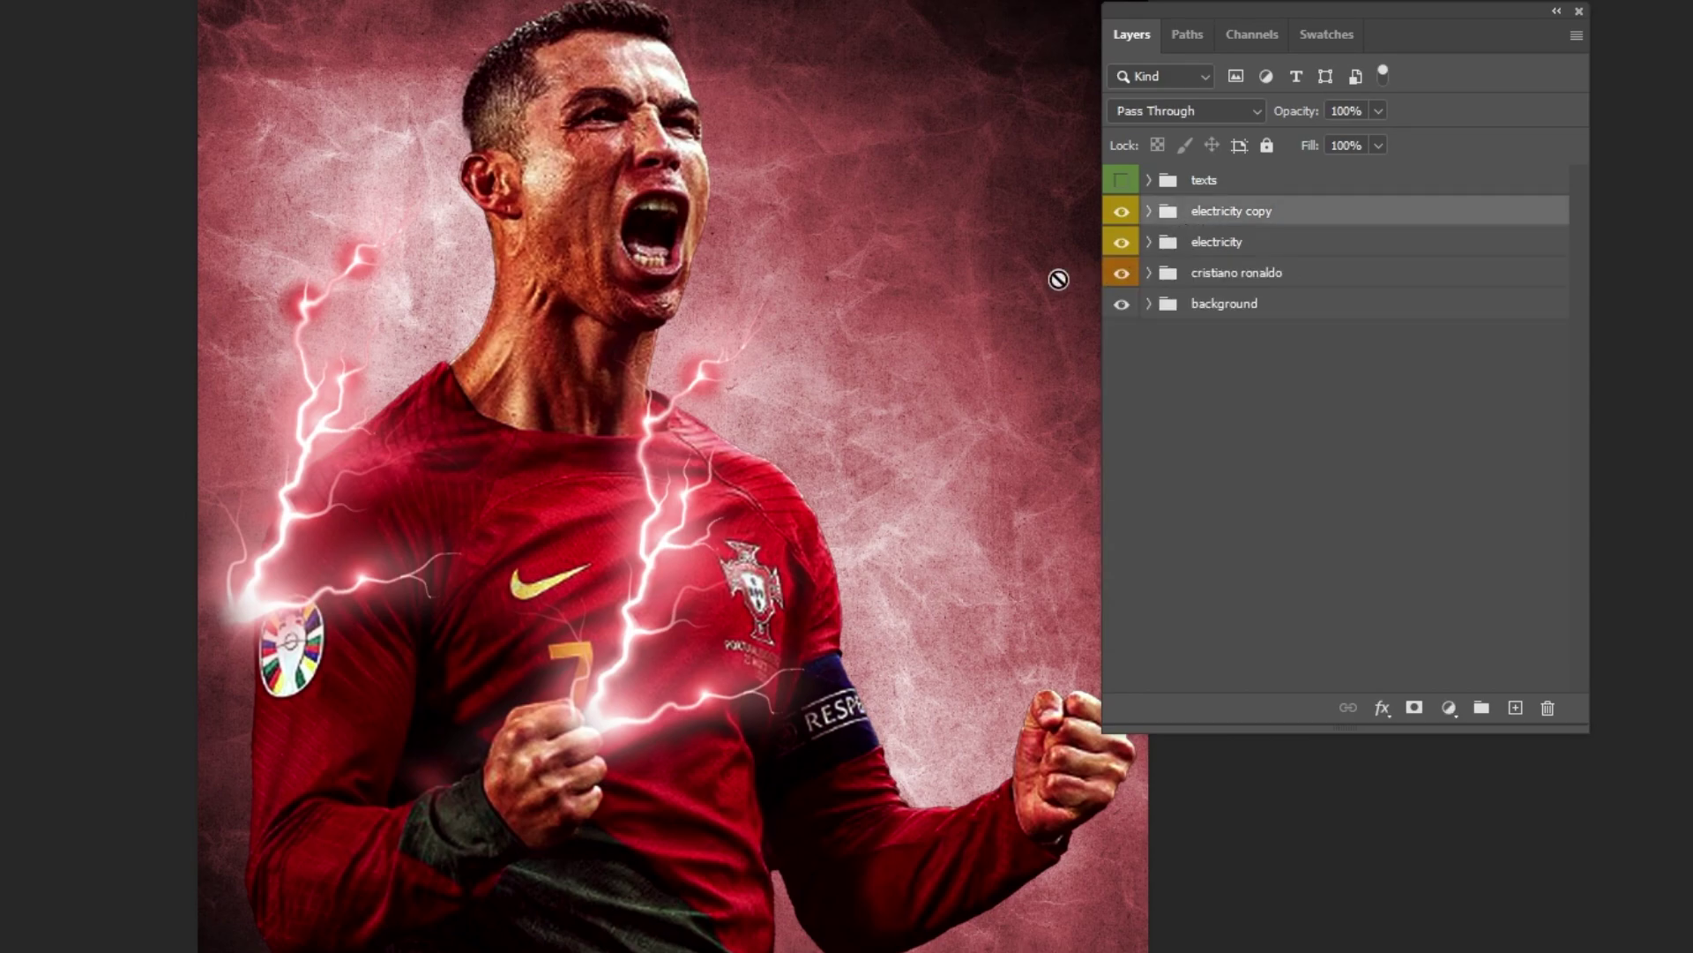
# Flip the copied lightning group horizontally and place it along the player's upper arm, over the armband
pyautogui.moveTo(616, 680); pyautogui.dragTo(729, 677)
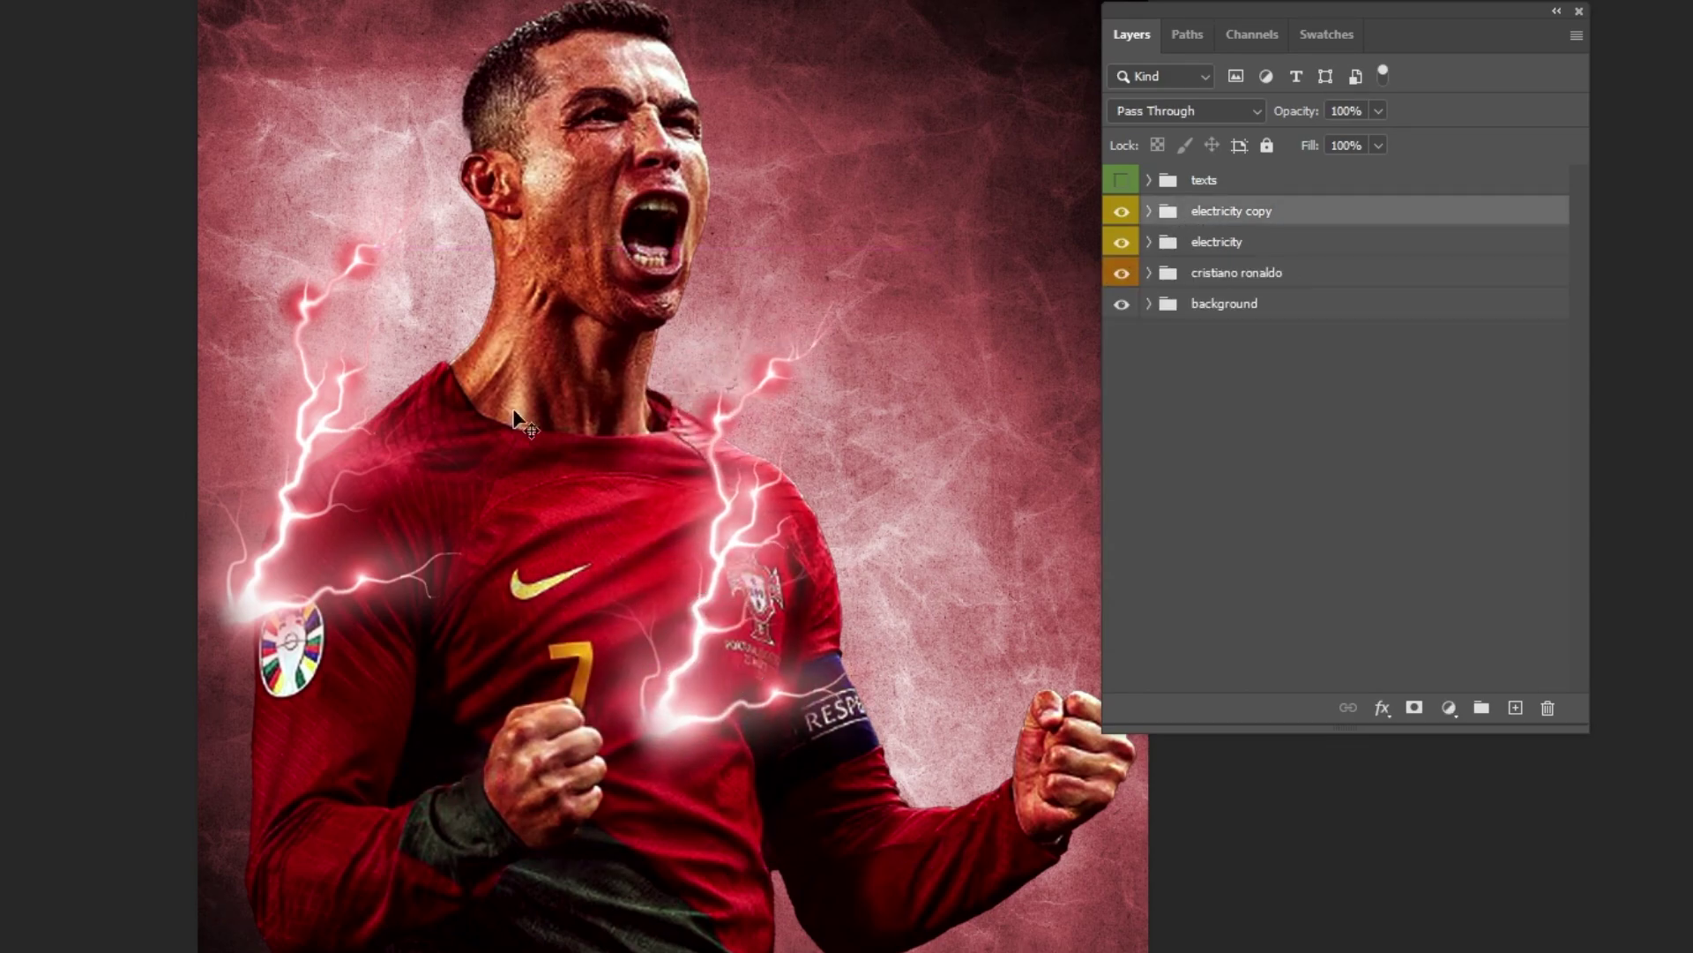
pyautogui.hotkey('ctrl', 't')
pyautogui.rightClick(684, 495)
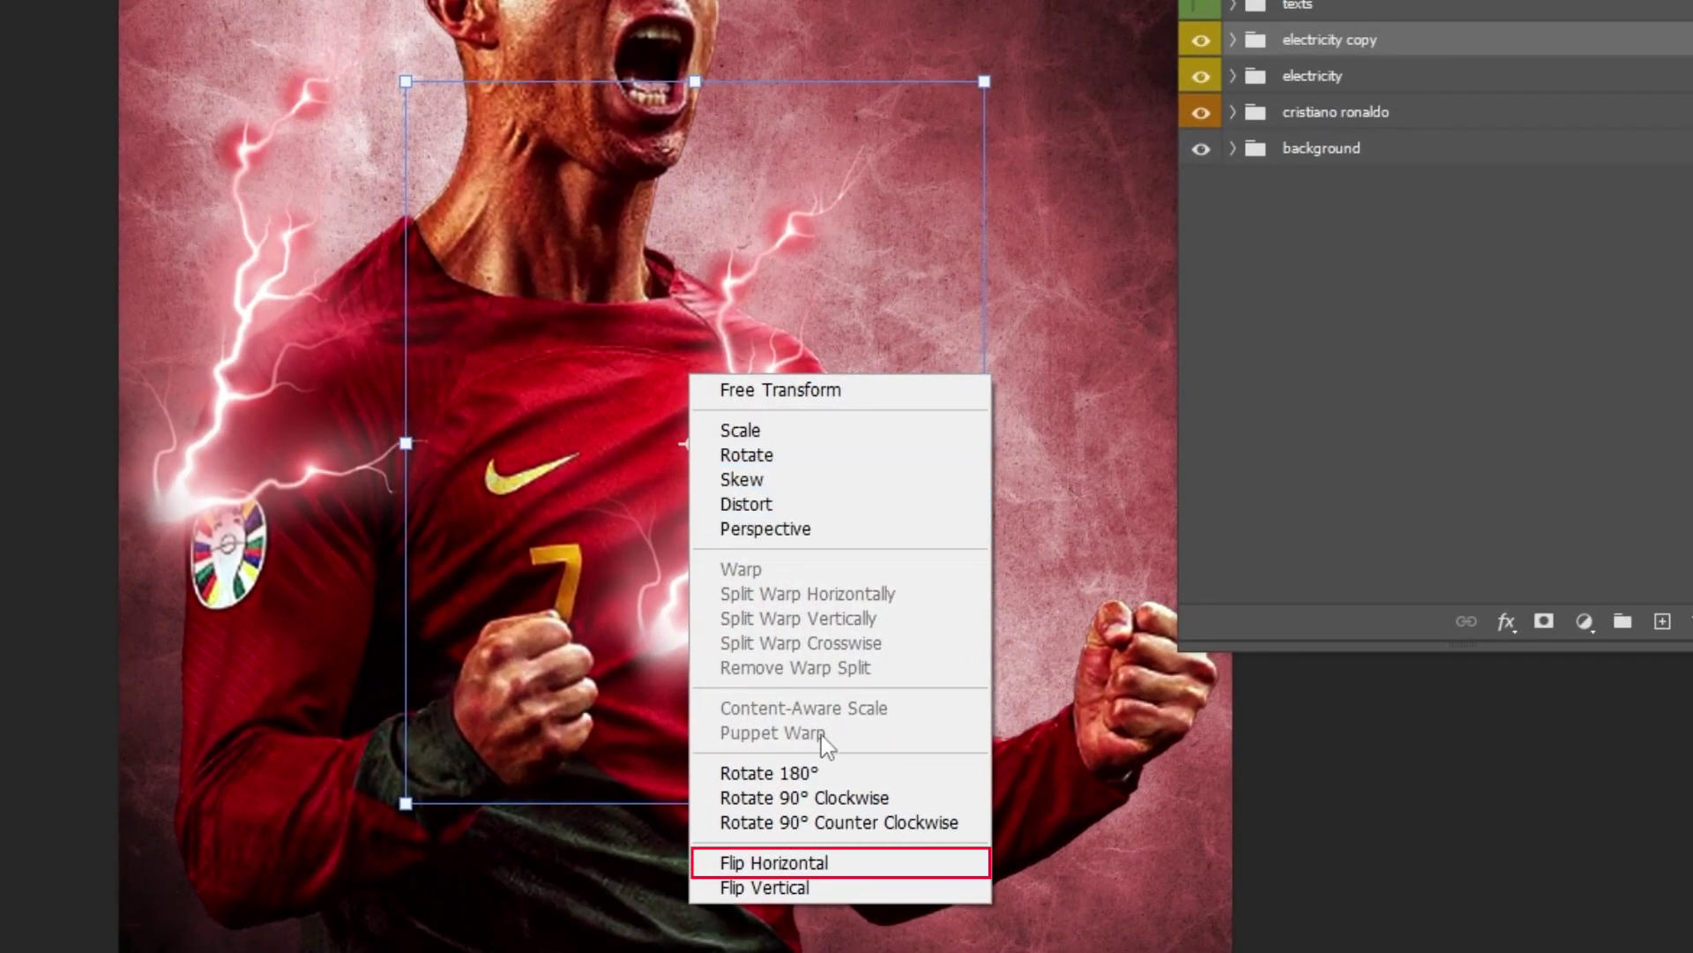
pyautogui.click(829, 863)
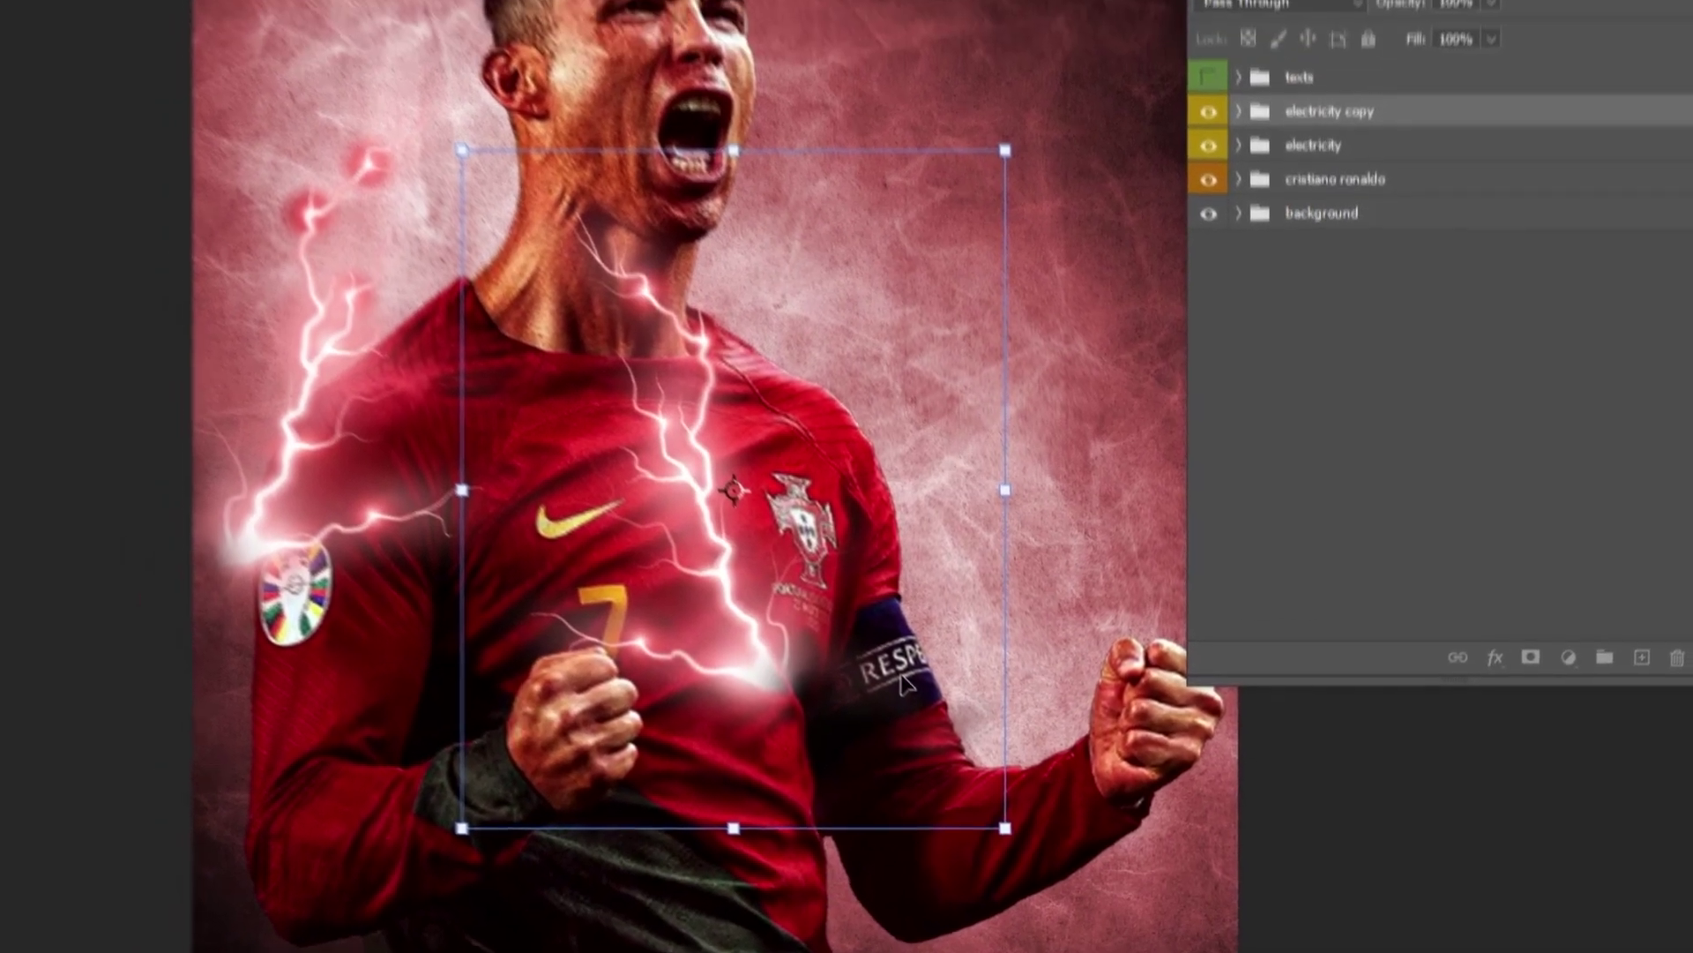
pyautogui.press('Return')
pyautogui.moveTo(869, 719); pyautogui.dragTo(807, 659)
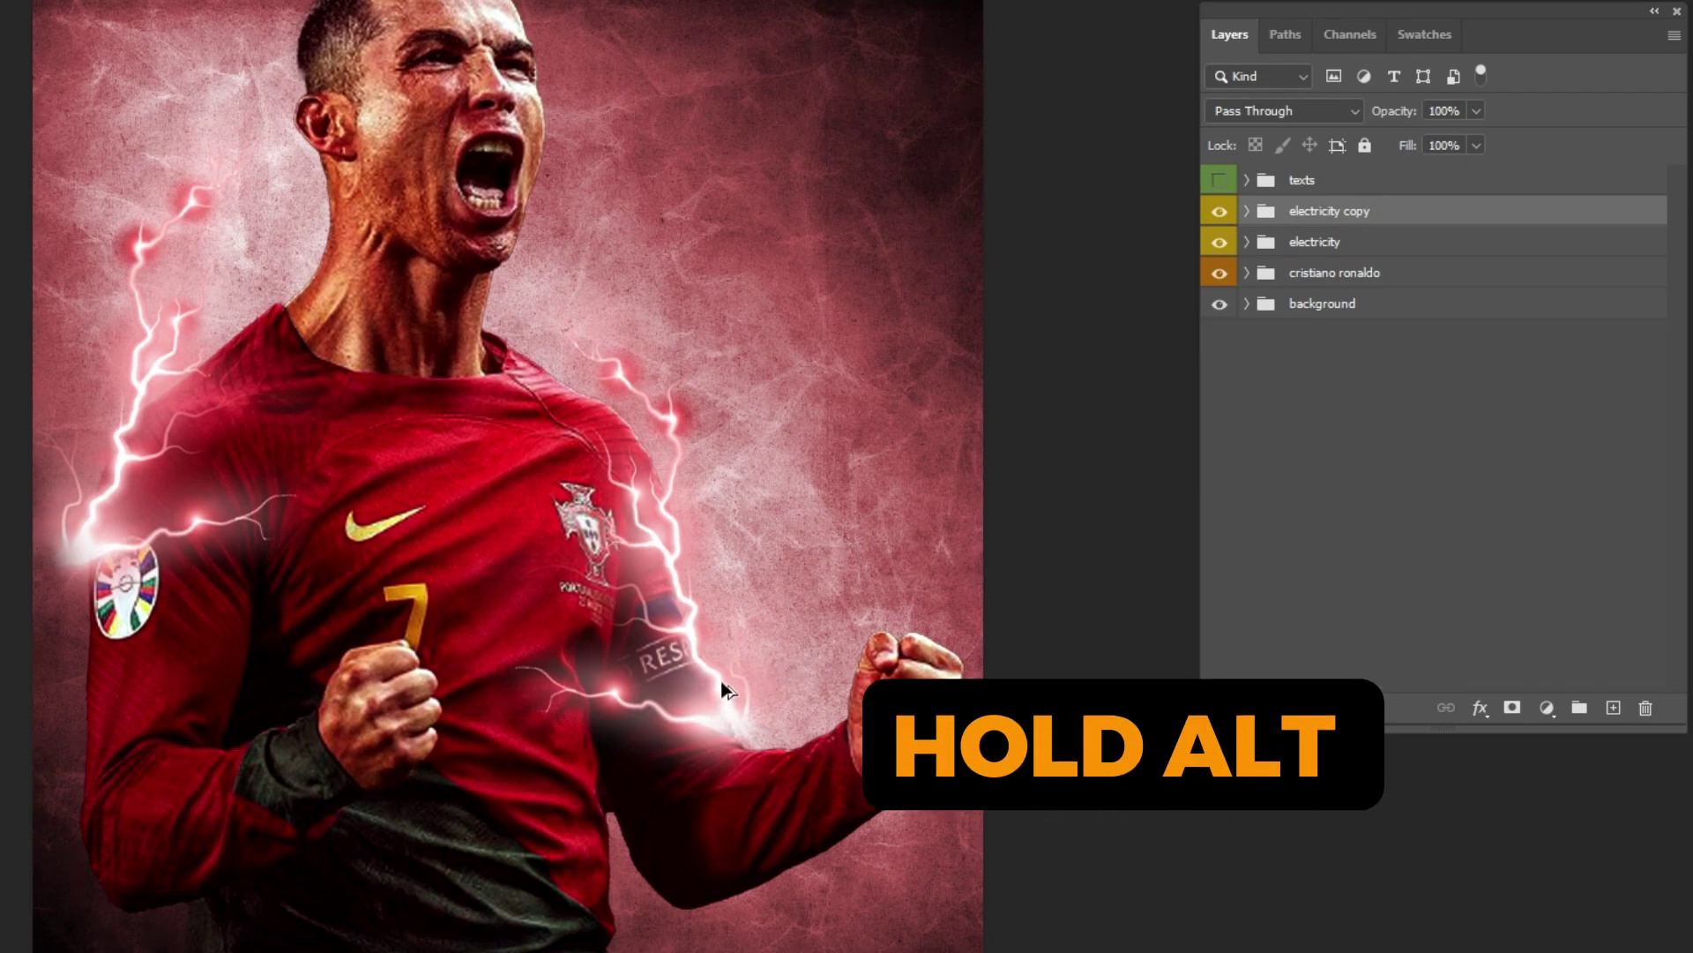
# Duplicate the flipped lightning group again, then rotate, scale and position the copy along the forearm below the armband
pyautogui.moveTo(727, 695); pyautogui.dragTo(566, 746)
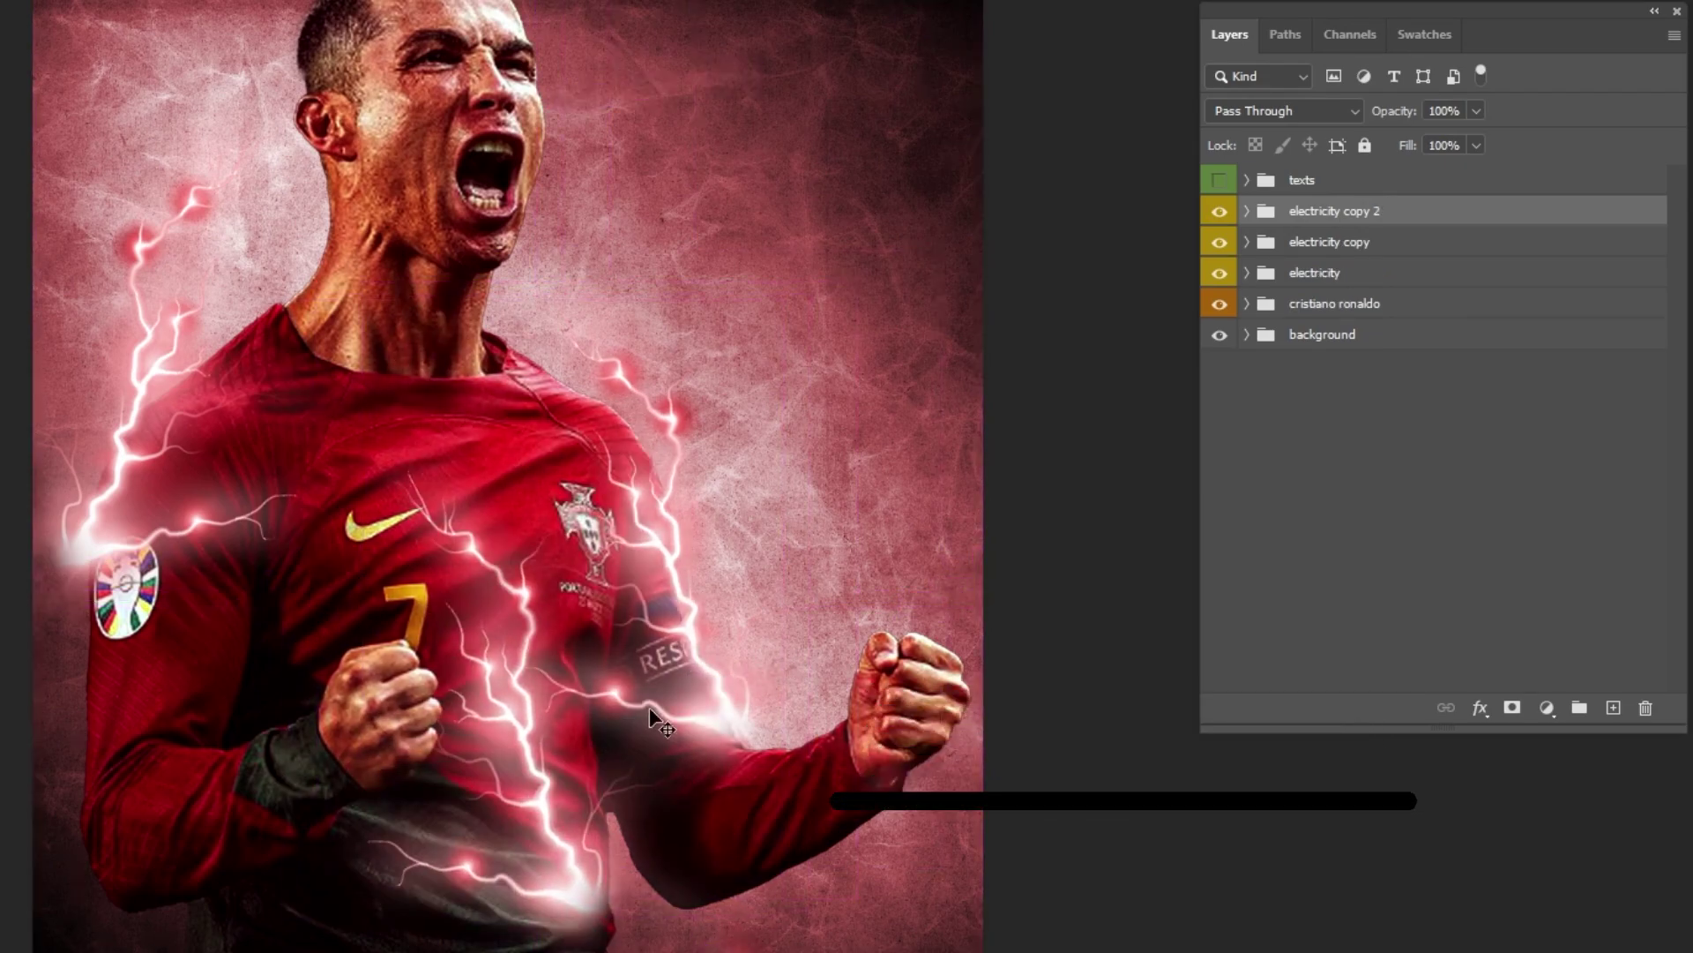
pyautogui.hotkey('ctrl', 't')
pyautogui.moveTo(688, 391); pyautogui.dragTo(757, 427)
pyautogui.moveTo(573, 674); pyautogui.dragTo(711, 786)
pyautogui.moveTo(953, 852); pyautogui.dragTo(931, 951)
pyautogui.moveTo(705, 794); pyautogui.dragTo(902, 774)
pyautogui.moveTo(1235, 754); pyautogui.dragTo(1190, 951)
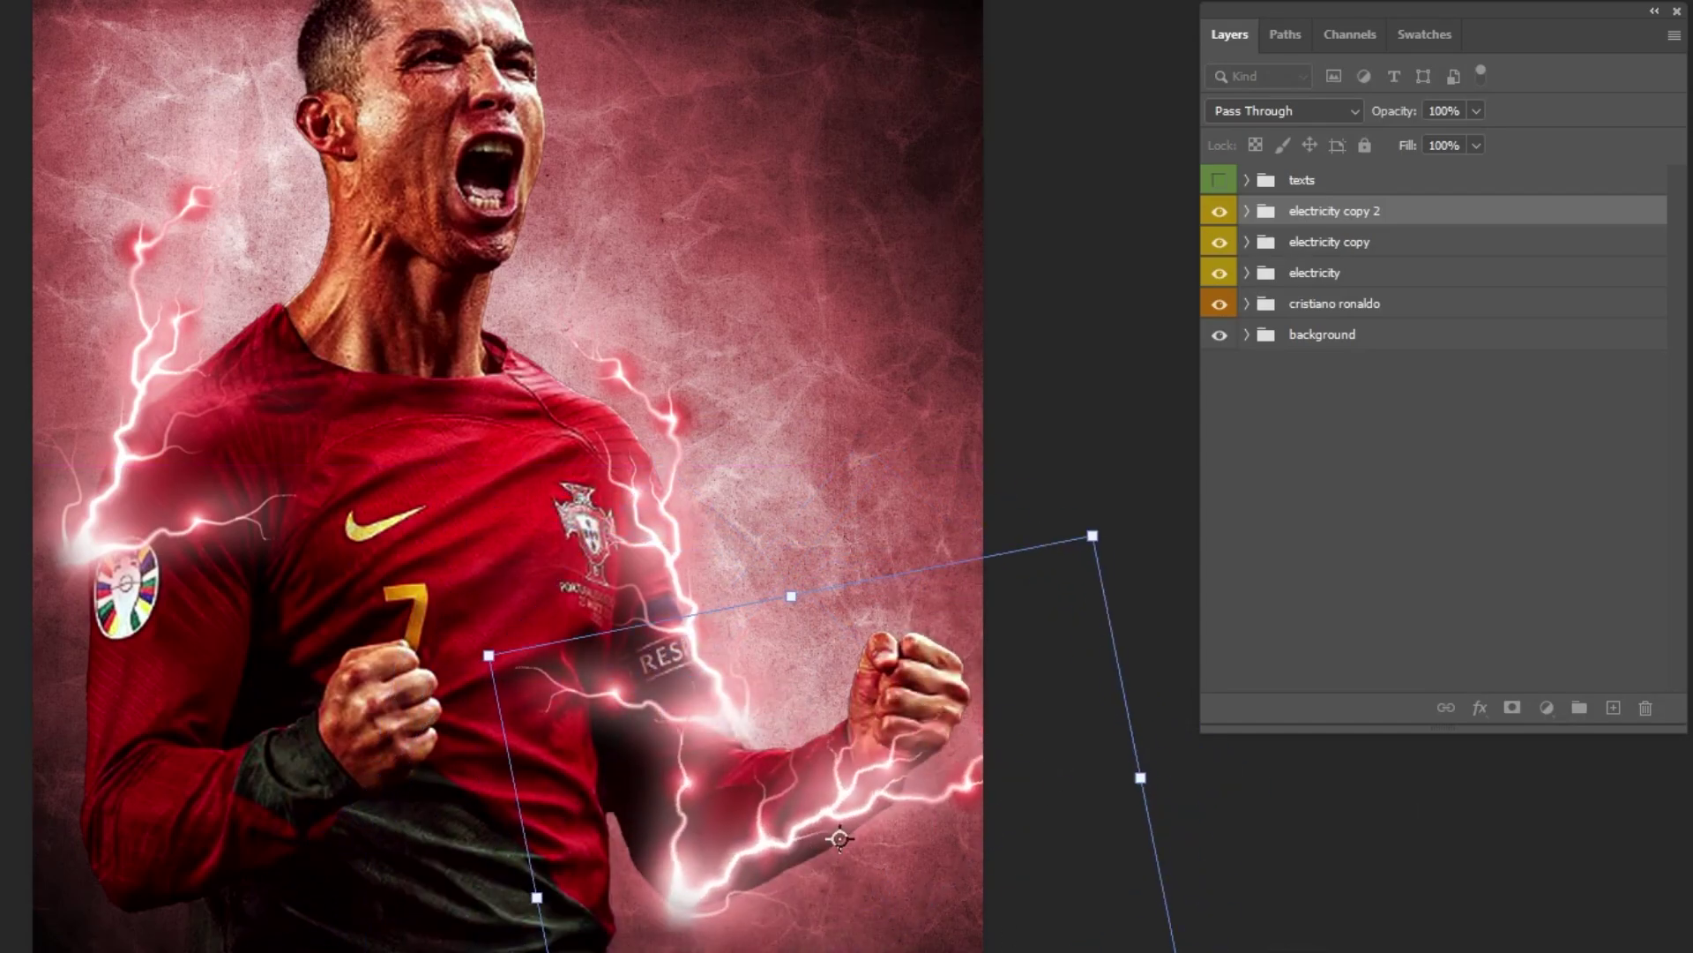
pyautogui.moveTo(918, 829); pyautogui.dragTo(827, 891)
pyautogui.moveTo(1258, 824)
pyautogui.mouseDown()
pyautogui.moveTo(1262, 858)
pyautogui.moveTo(1253, 800)
pyautogui.mouseUp()
pyautogui.moveTo(1047, 826); pyautogui.dragTo(1103, 815)
pyautogui.moveTo(901, 828); pyautogui.dragTo(869, 876)
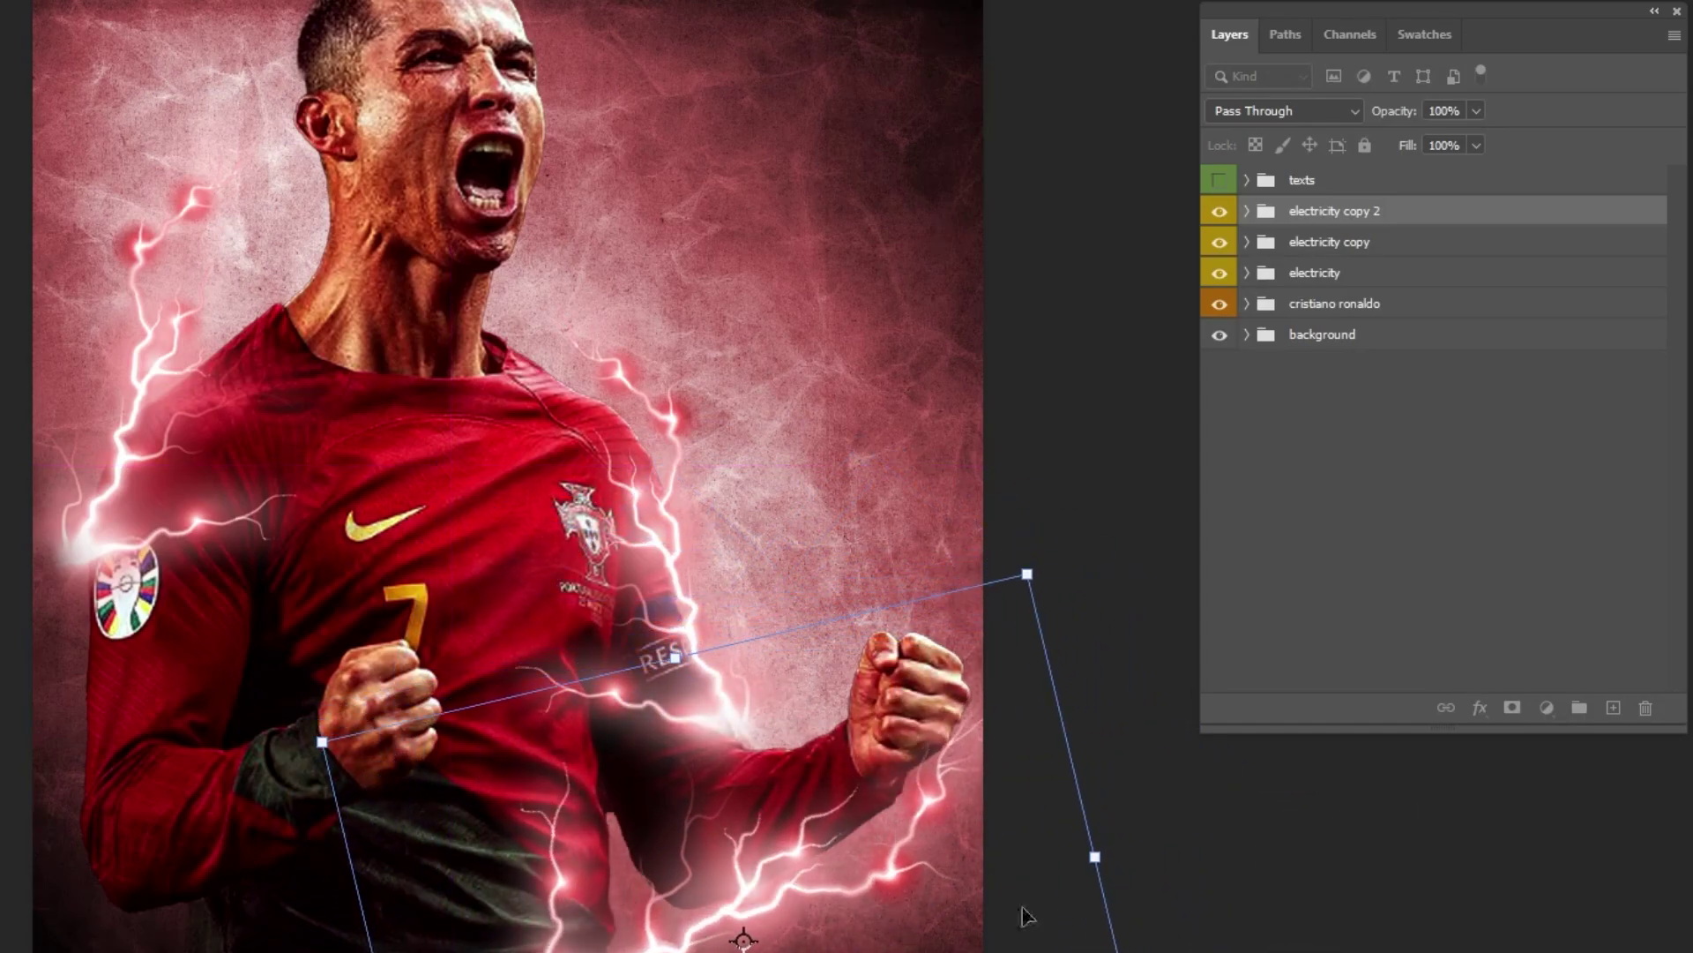
pyautogui.moveTo(1026, 917); pyautogui.dragTo(952, 822)
pyautogui.press('Return')
pyautogui.hotkey('ctrl', 't')
pyautogui.moveTo(374, 541); pyautogui.dragTo(398, 568)
pyautogui.press('Return')
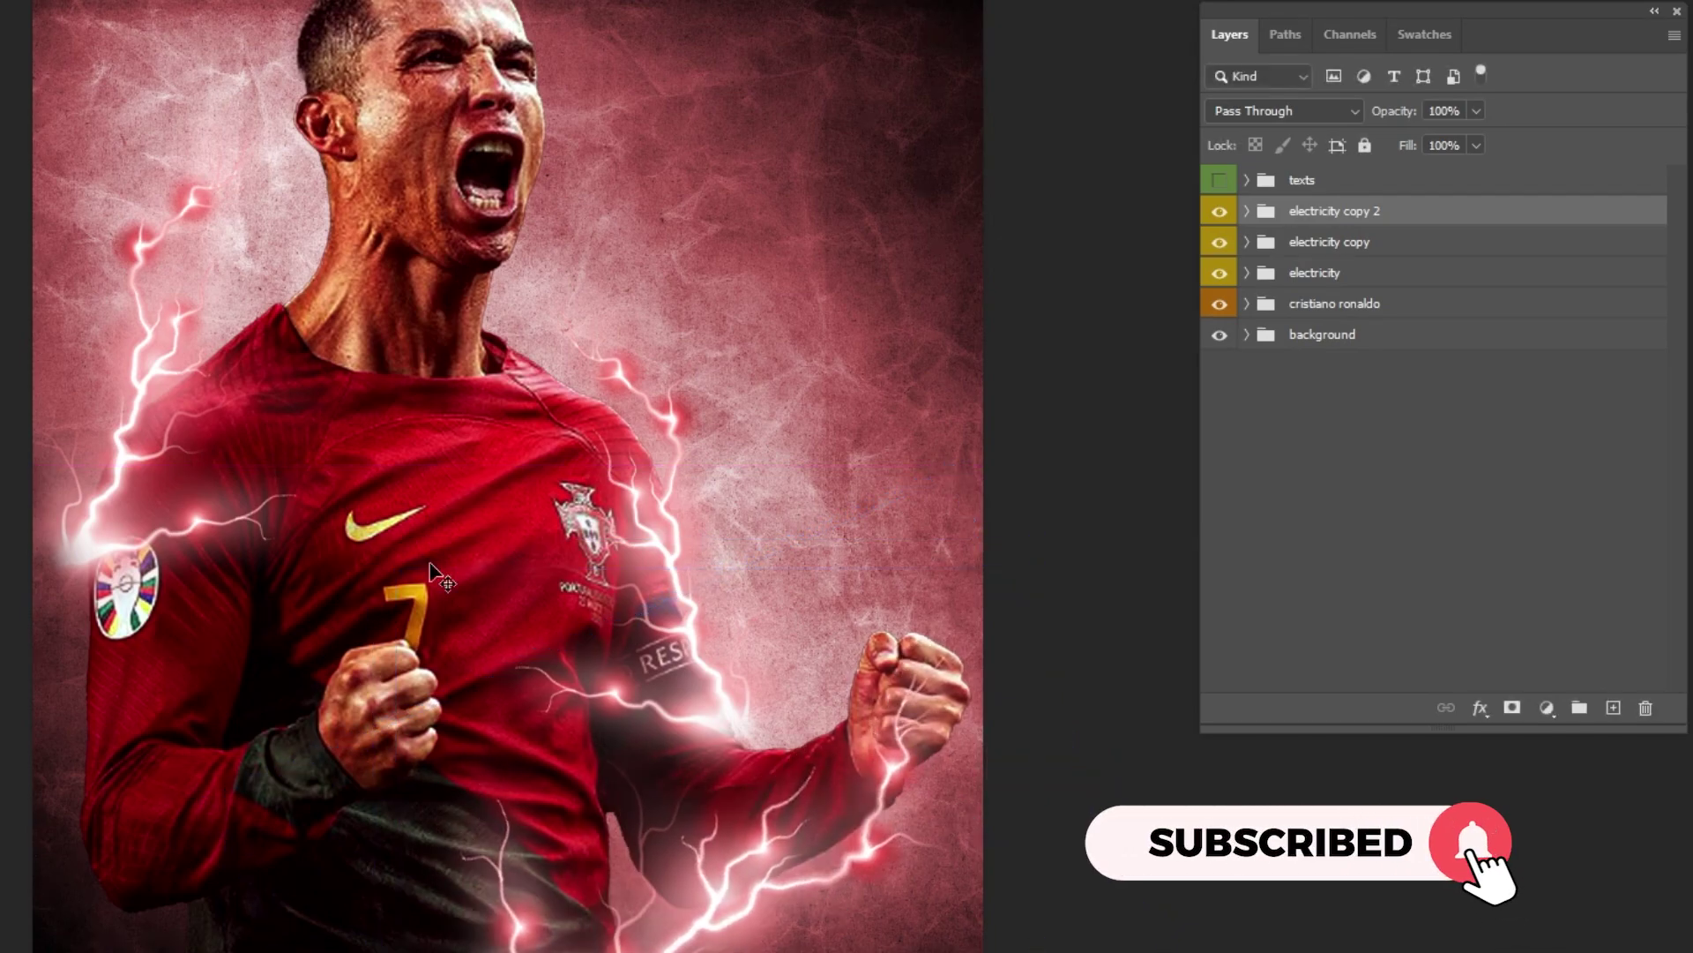
# Duplicate the forearm lightning group, flip it horizontally, and rotate and position it over the lower part of the opposite arm
pyautogui.hotkey('ctrl', 'j')
pyautogui.hotkey('ctrl', 't')
pyautogui.rightClick(438, 709)
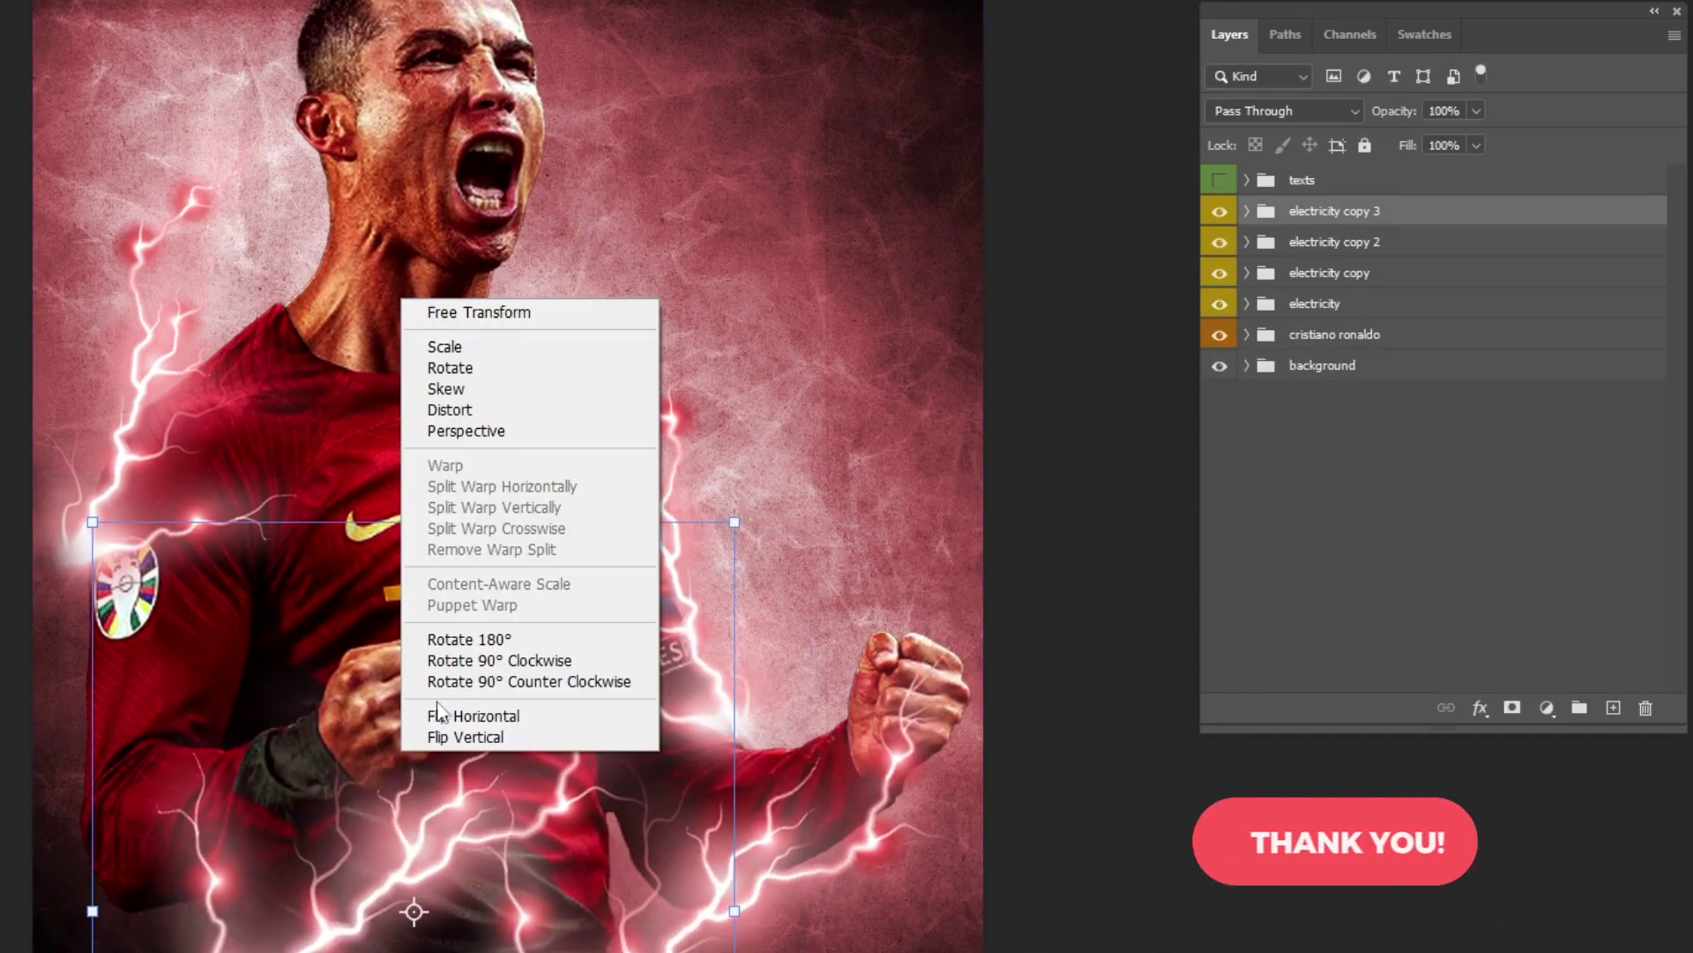
pyautogui.click(452, 716)
pyautogui.moveTo(446, 733); pyautogui.dragTo(114, 701)
pyautogui.moveTo(487, 452); pyautogui.dragTo(622, 644)
pyautogui.moveTo(109, 750); pyautogui.dragTo(201, 888)
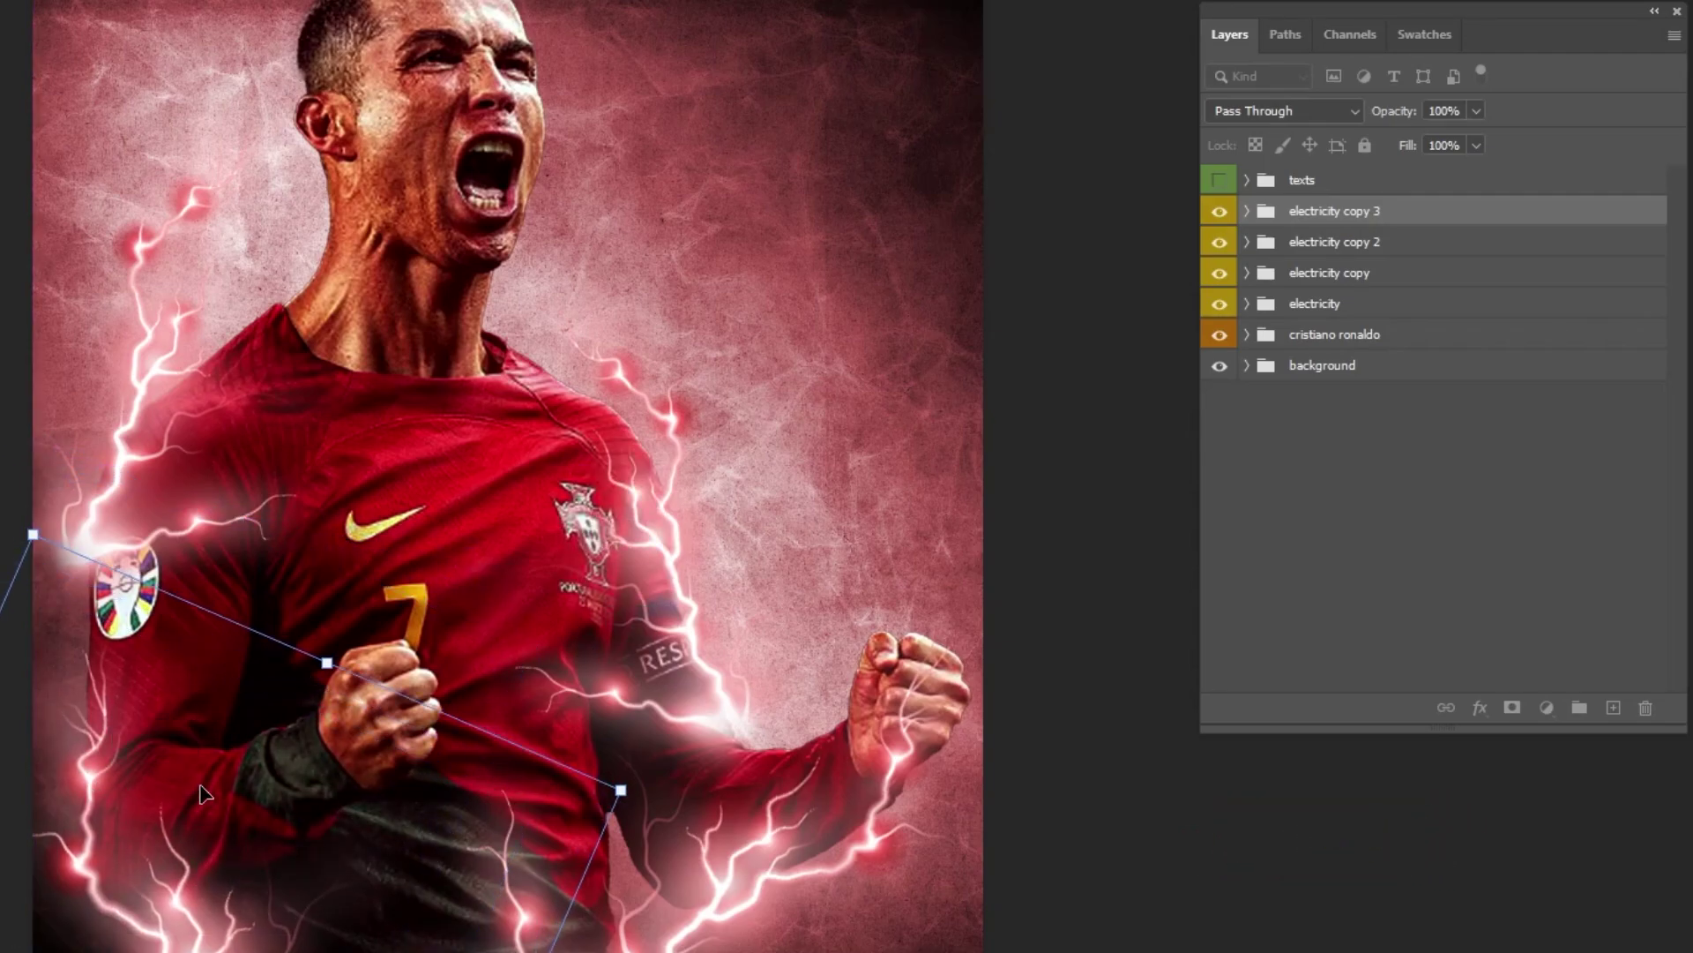
pyautogui.press('Return')
# Add a new layer in the cristiano ronaldo group and place it beneath the cut-out player layer
pyautogui.scroll(1, 767, 574)
pyautogui.click(1365, 344)
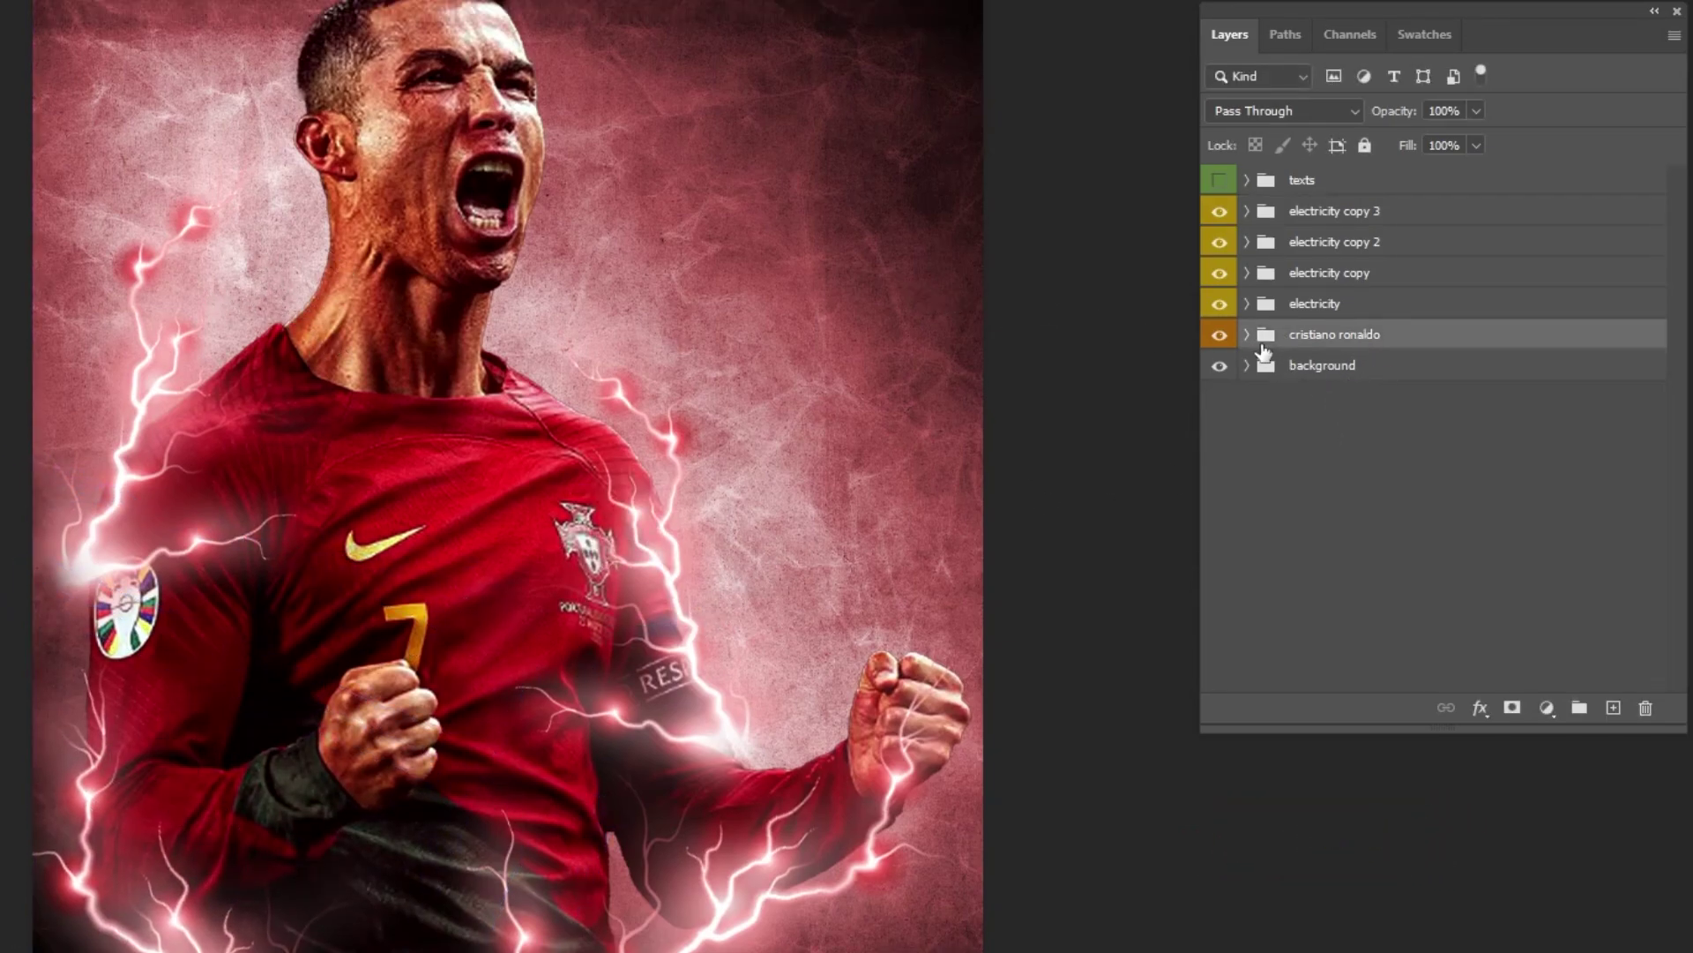
pyautogui.click(1246, 335)
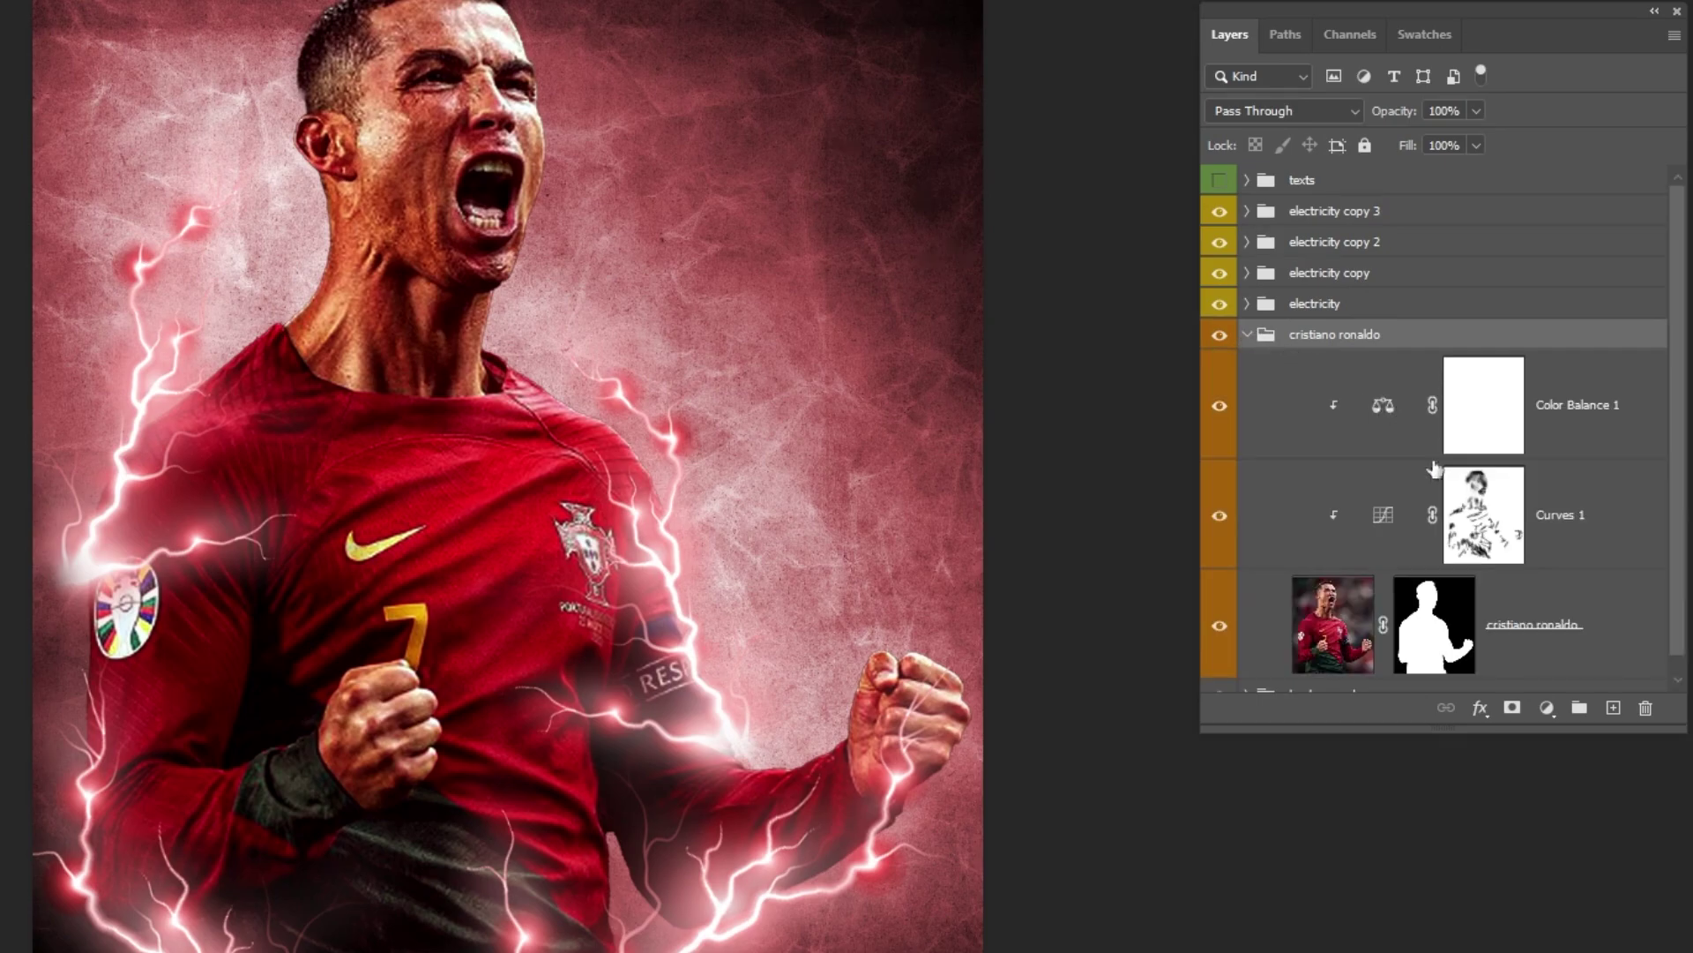
pyautogui.scroll(-1, 1506, 620)
pyautogui.click(1556, 609)
pyautogui.click(1614, 707)
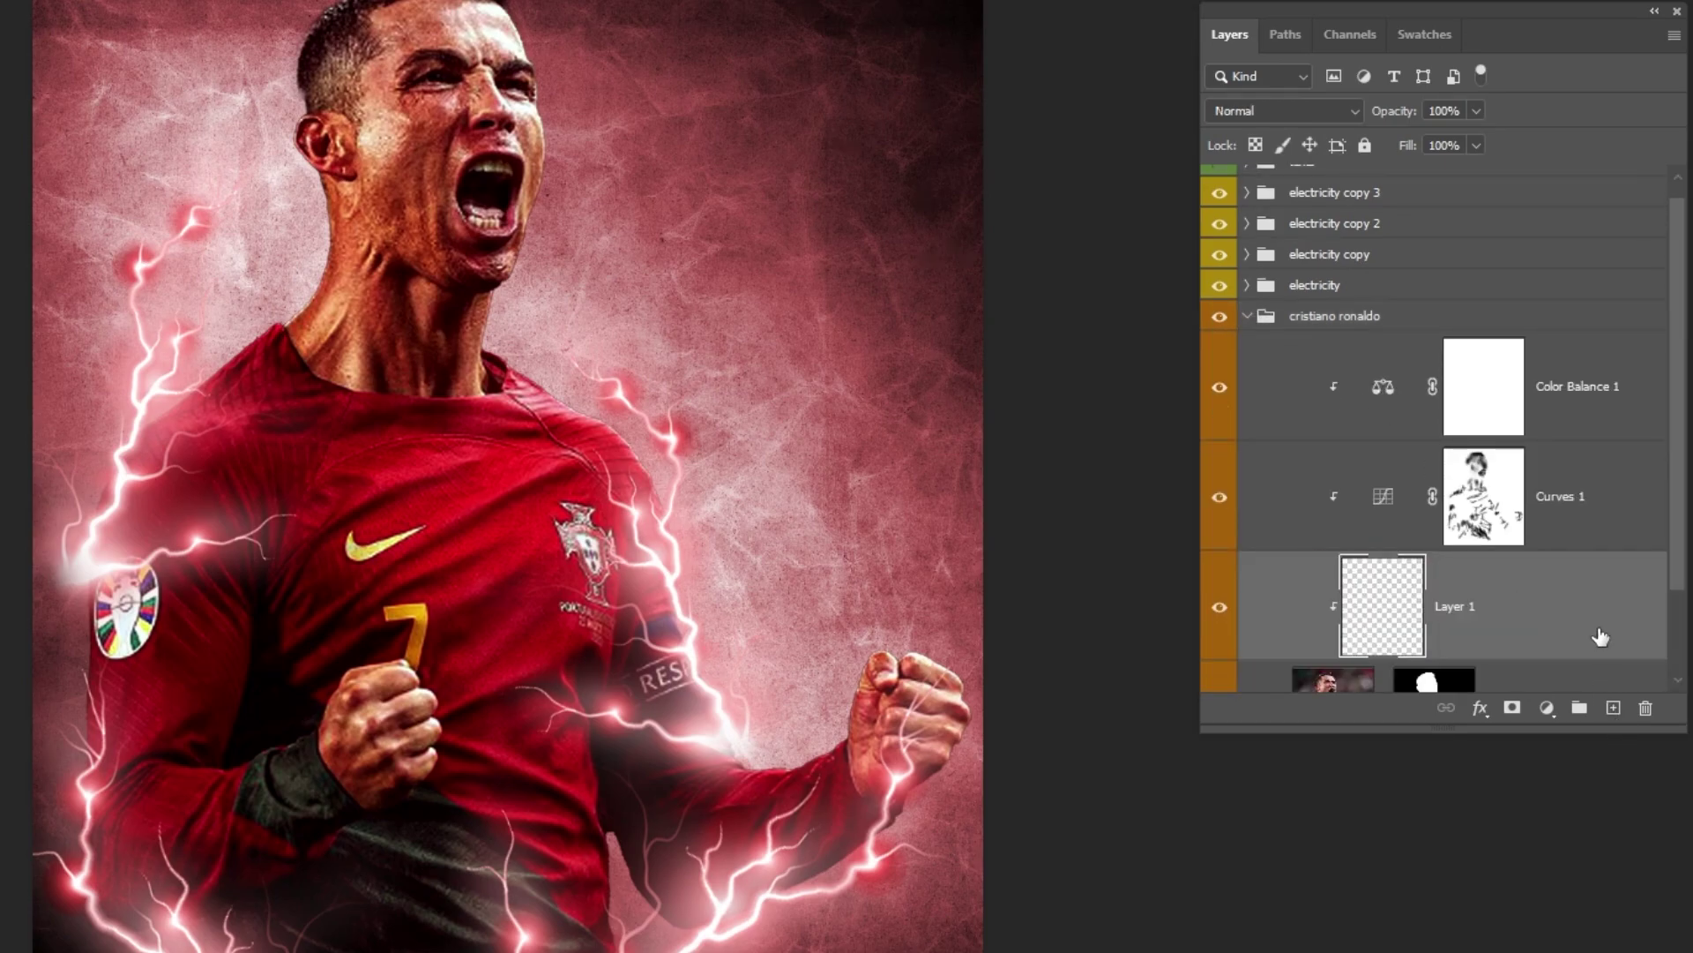
pyautogui.scroll(-5, 1550, 503)
pyautogui.moveTo(1550, 502); pyautogui.dragTo(1537, 635)
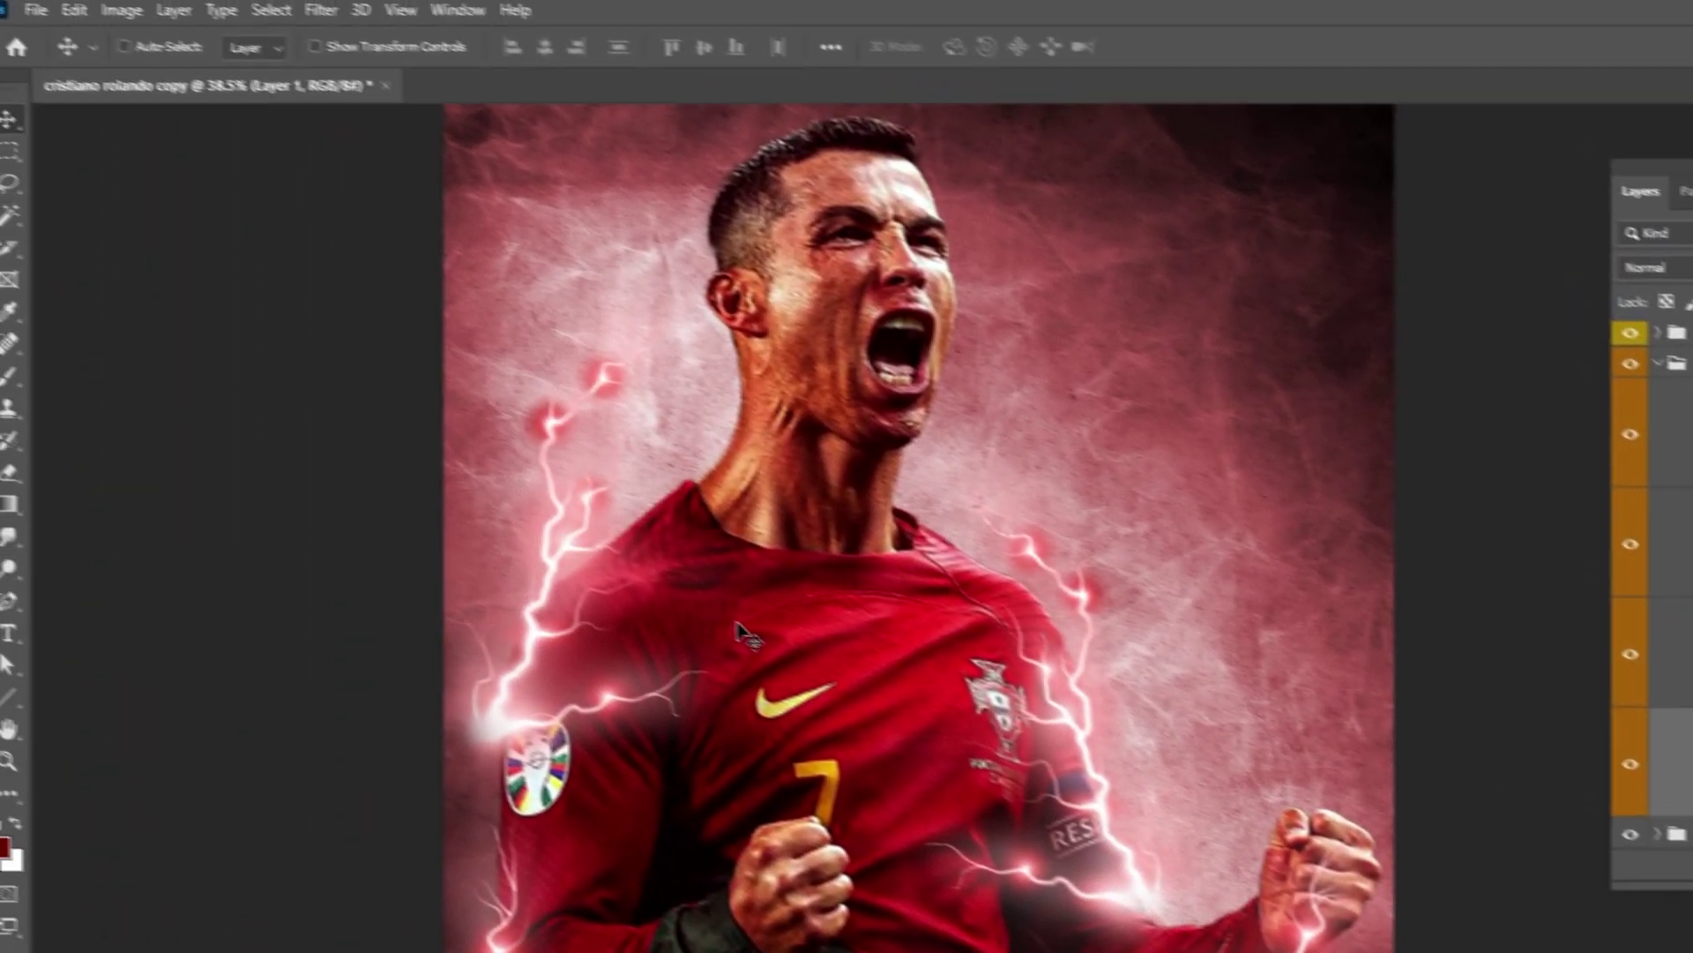
# Paint a soft white glow behind the player's neck and shoulders using a size 600 brush with increased flow
pyautogui.press('x')
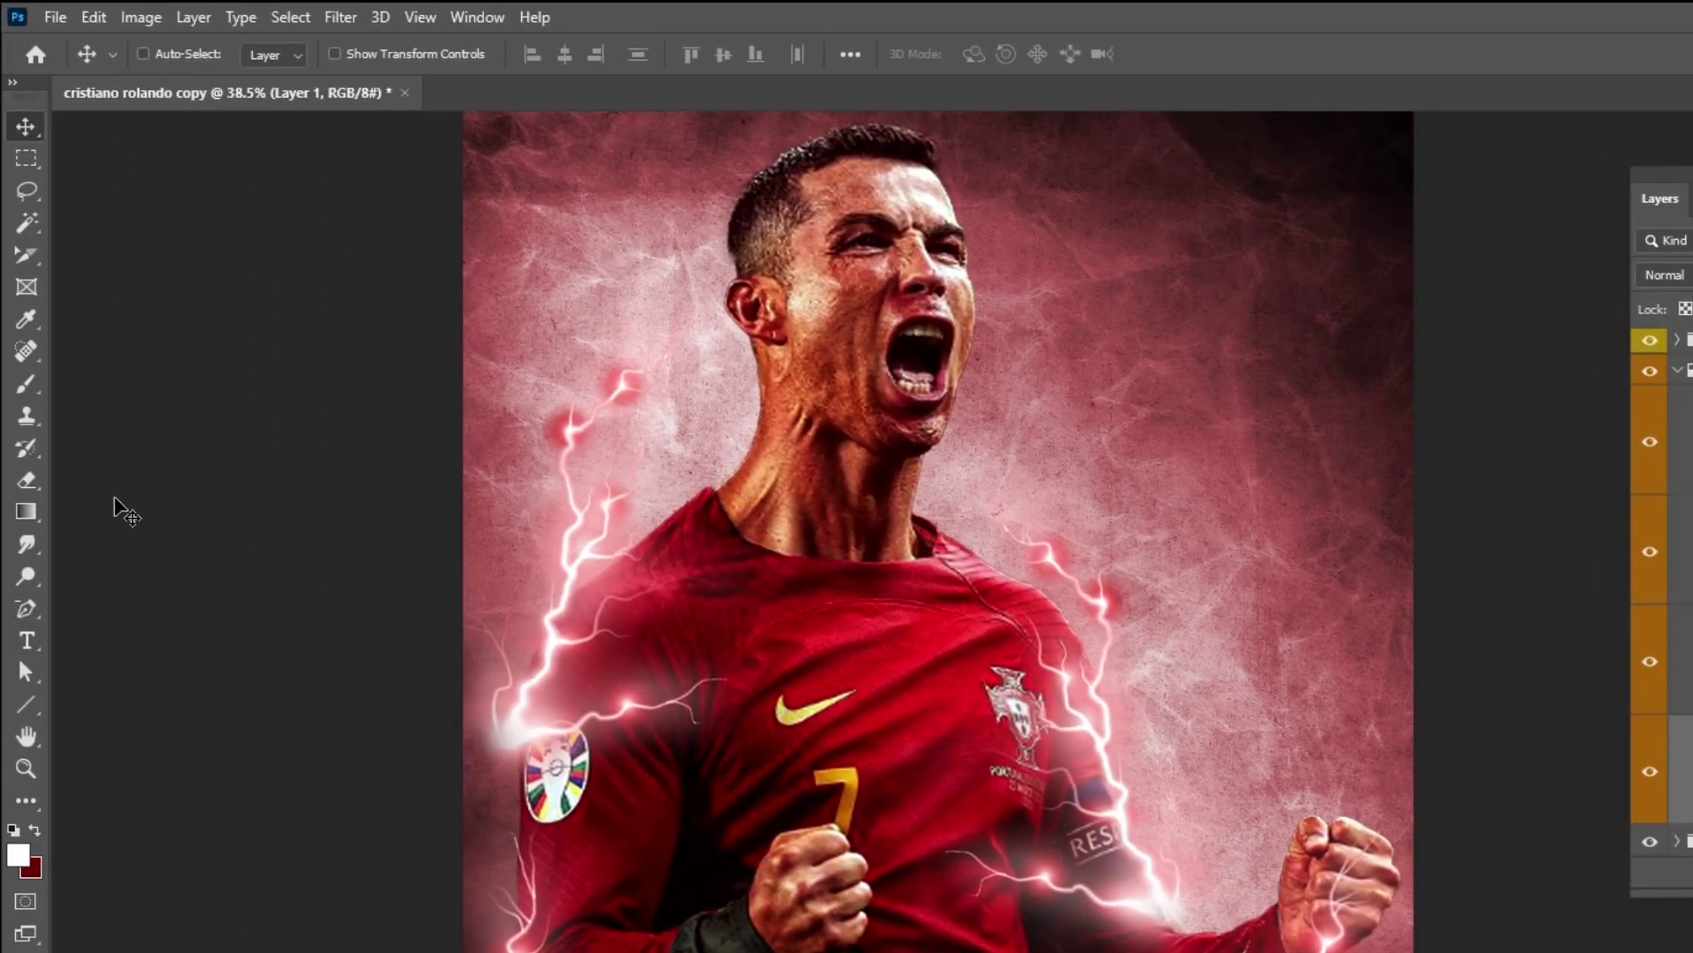
pyautogui.press('b')
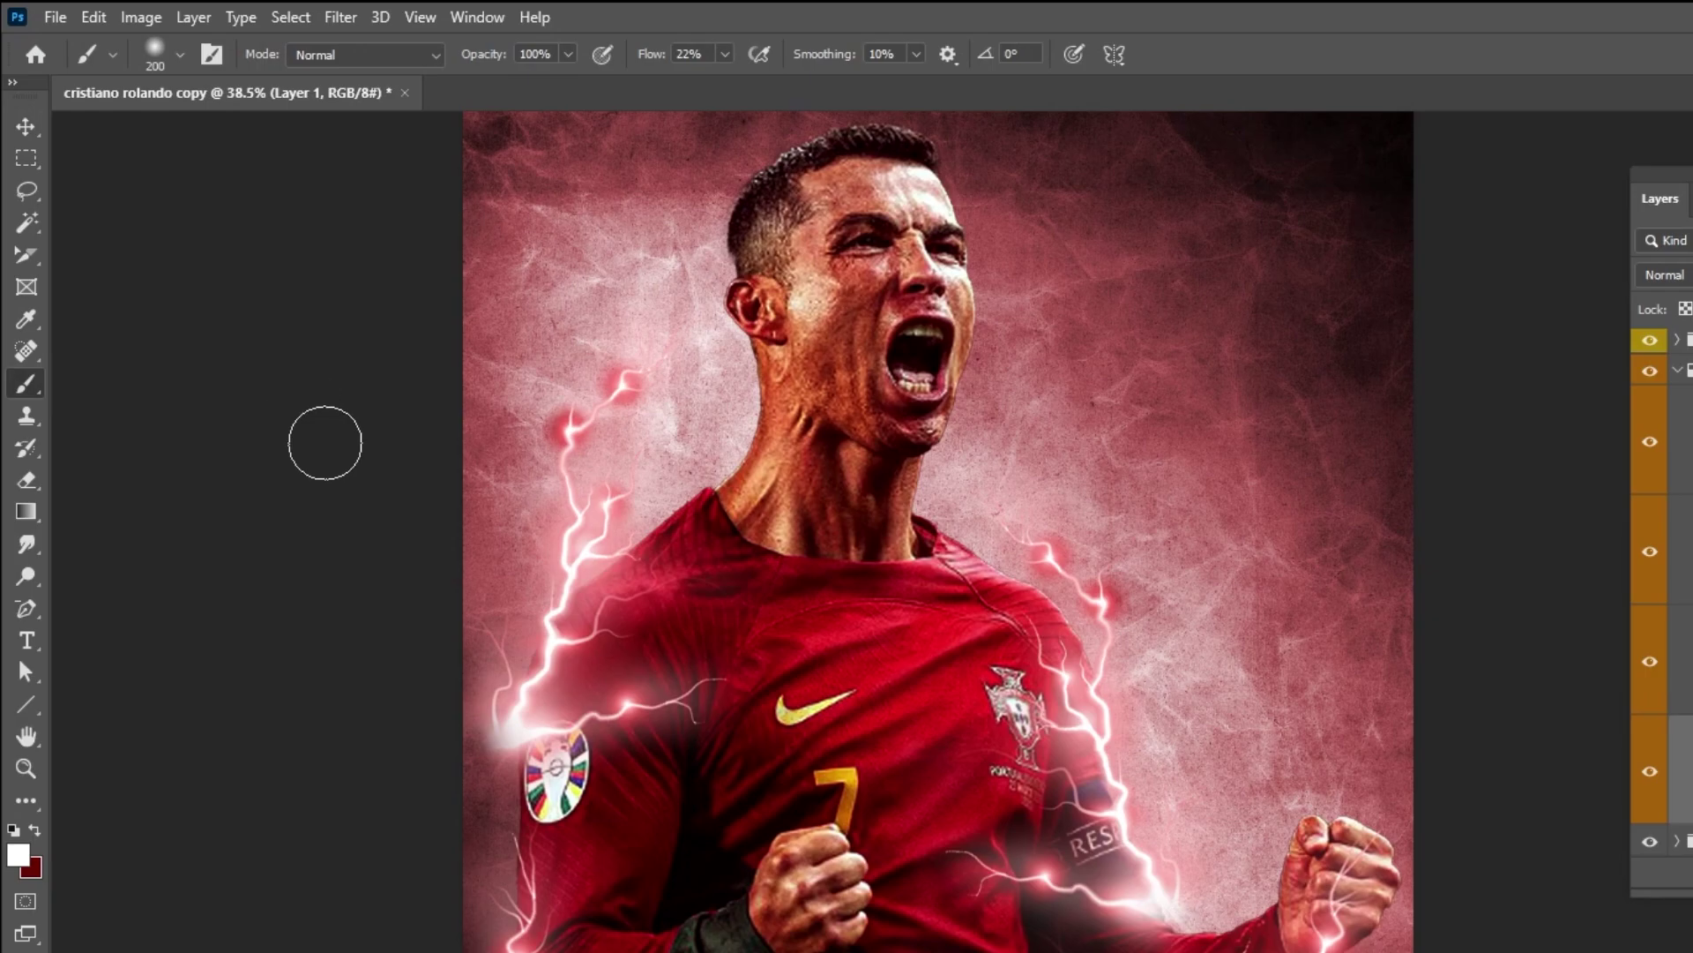
pyautogui.press(']')
pyautogui.press(']')
pyautogui.press(']')
pyautogui.press(']')
pyautogui.press(']')
pyautogui.press(']')
pyautogui.press(']')
pyautogui.press(']')
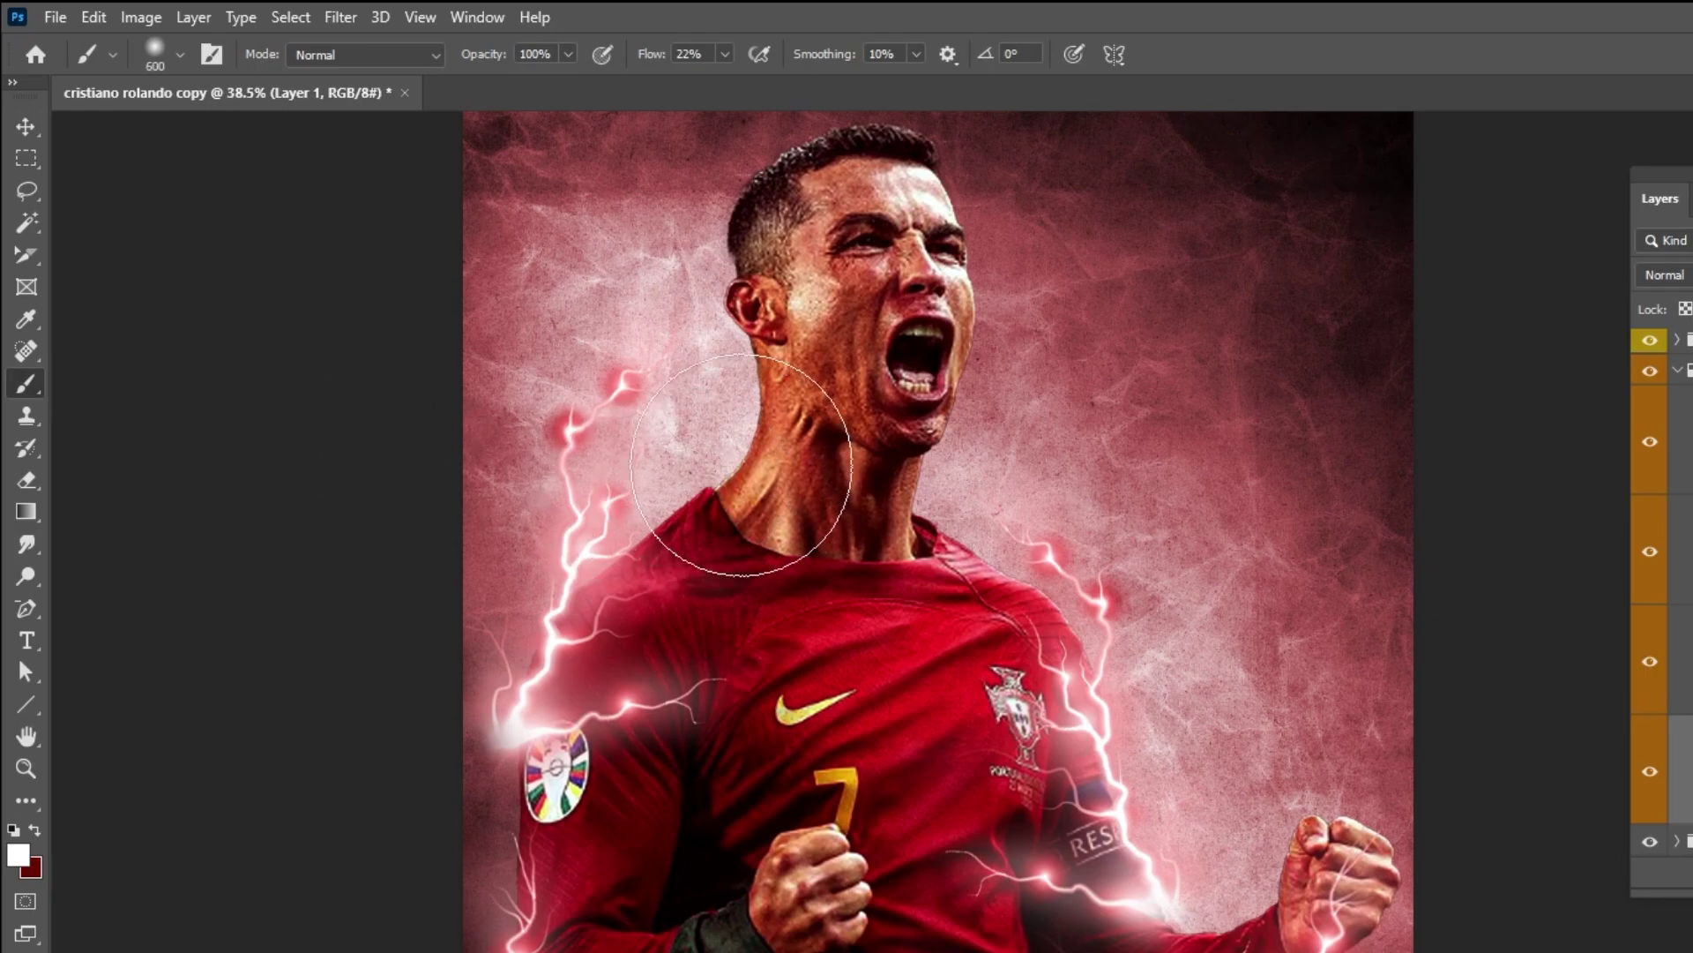
pyautogui.click(727, 54)
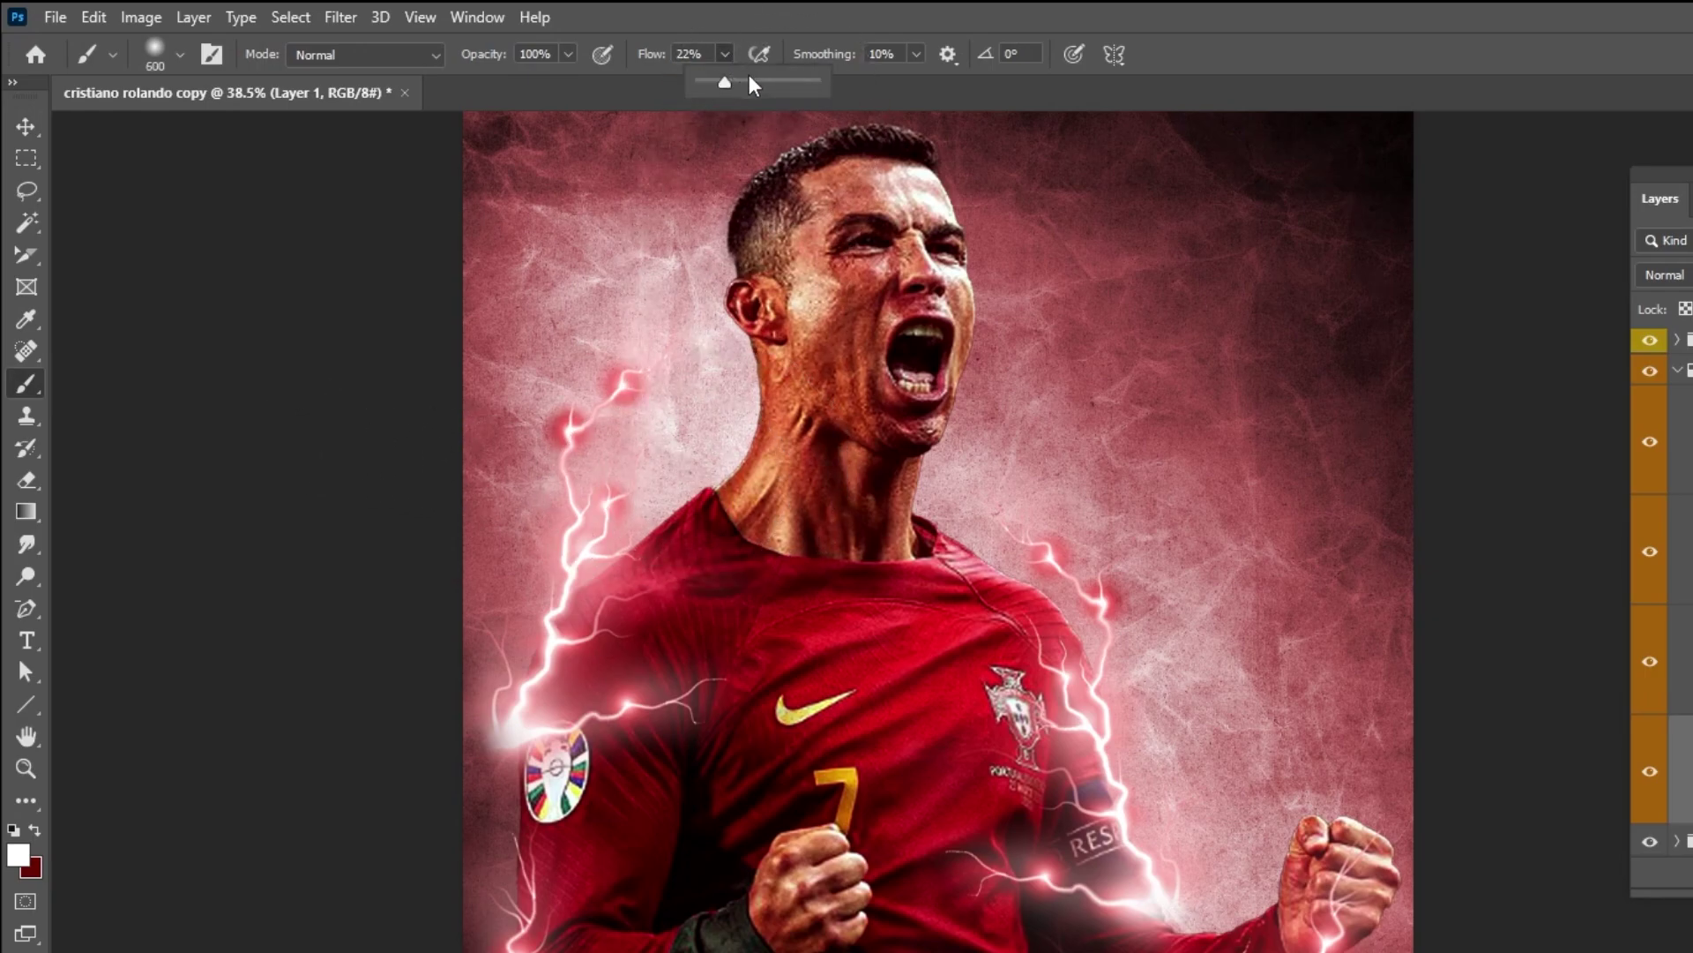
pyautogui.click(752, 85)
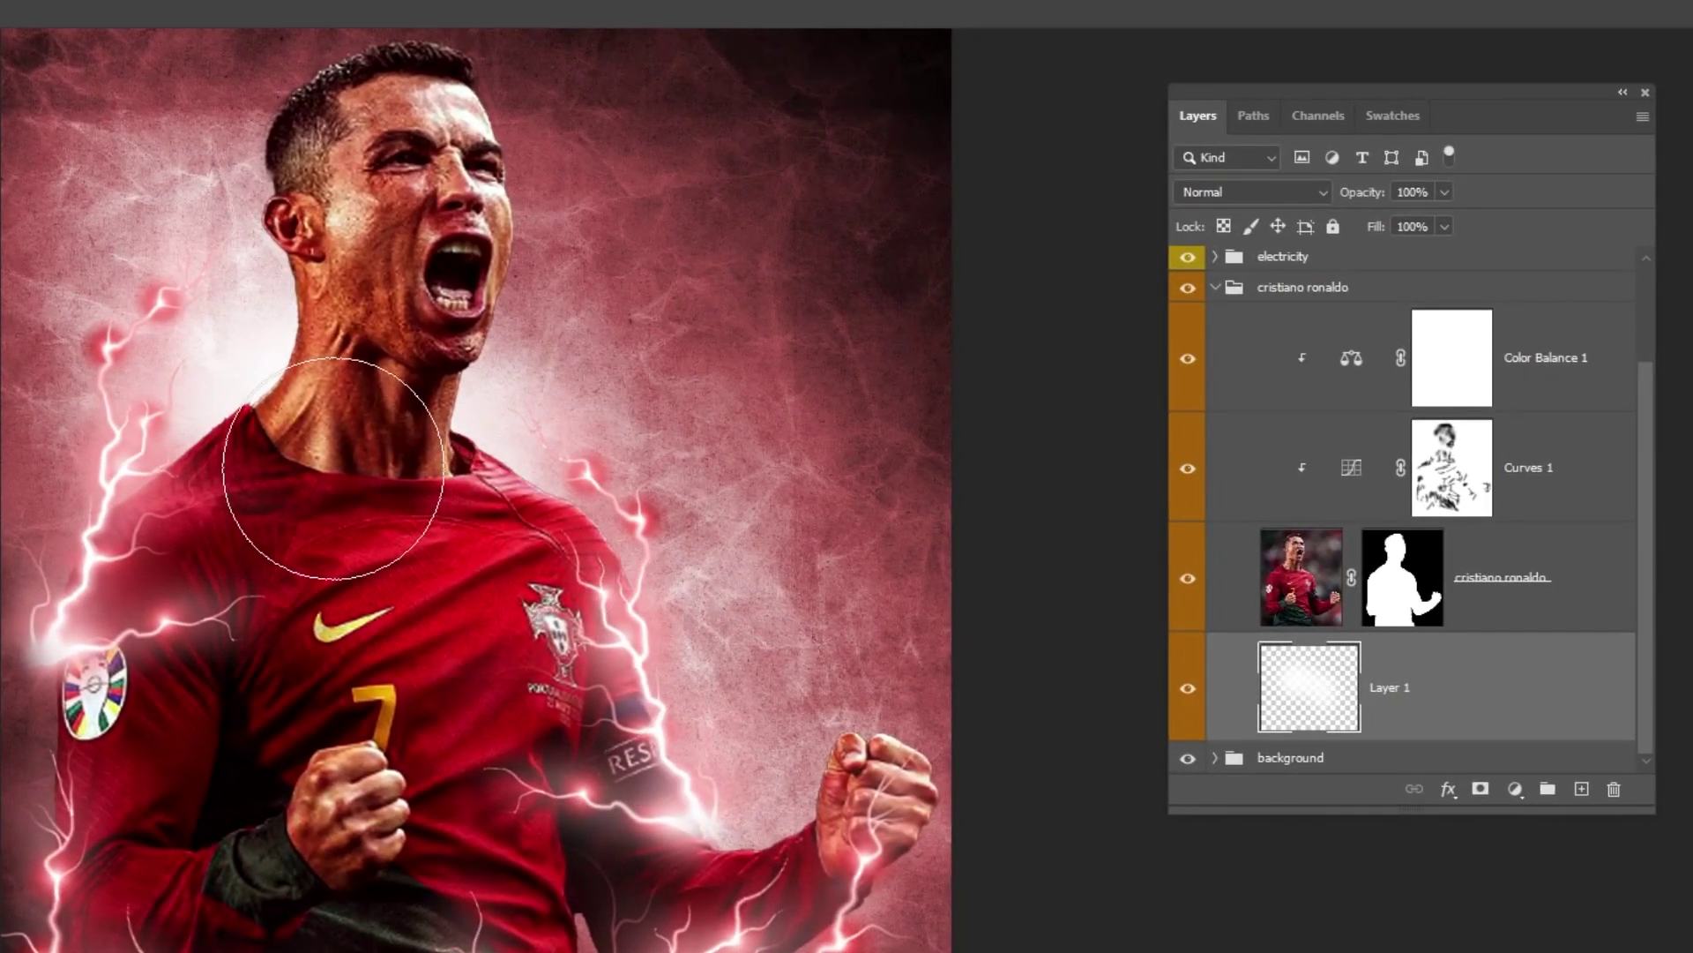
# Add a new layer at the top of the background group, above the Hue/Saturation 2 adjustment
pyautogui.click(1219, 287)
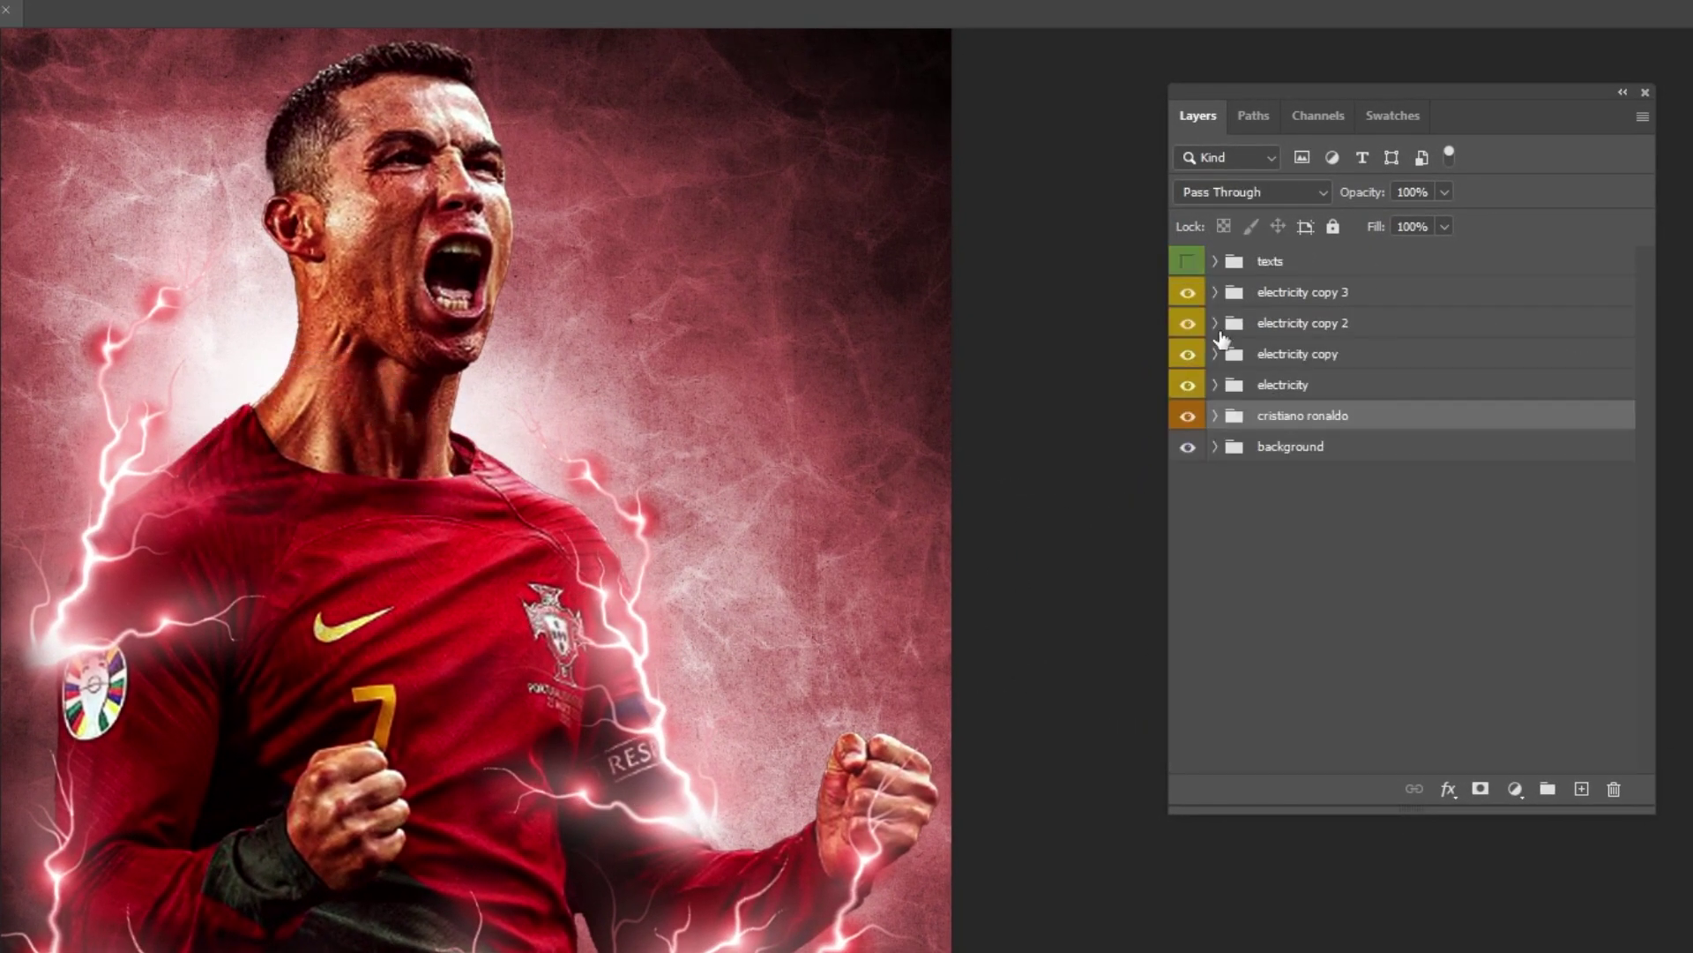
pyautogui.click(1248, 452)
pyautogui.click(1217, 448)
pyautogui.scroll(-4, 1367, 547)
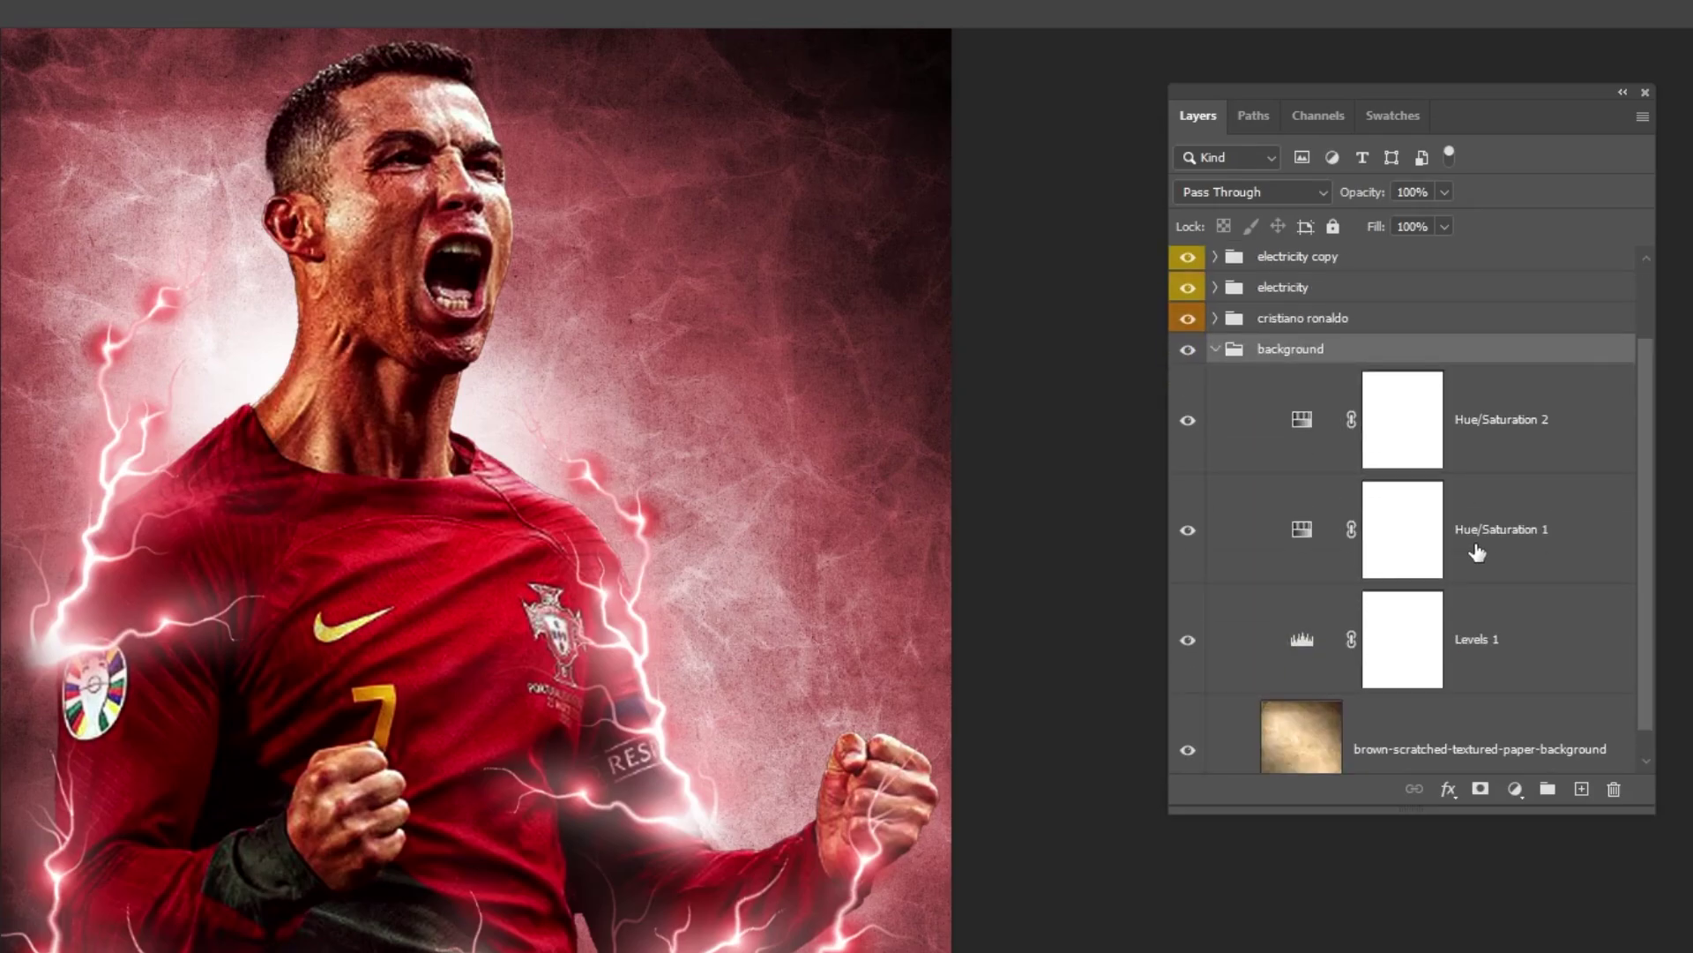
pyautogui.click(1518, 716)
pyautogui.click(1518, 404)
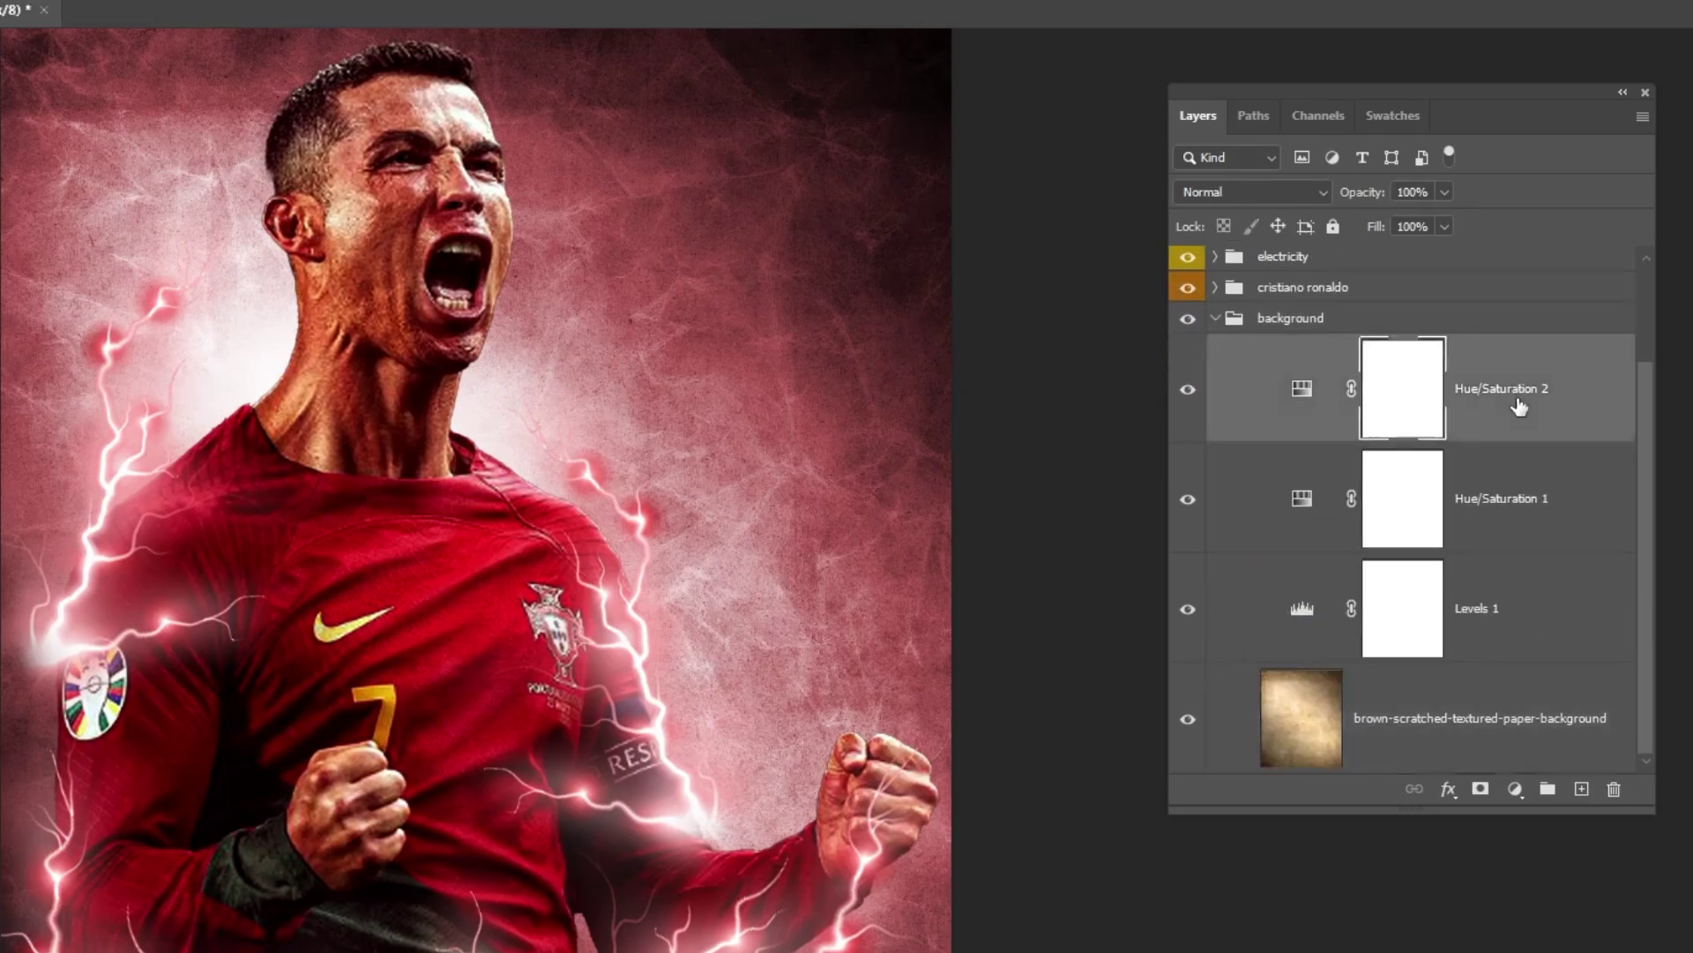
pyautogui.click(1579, 789)
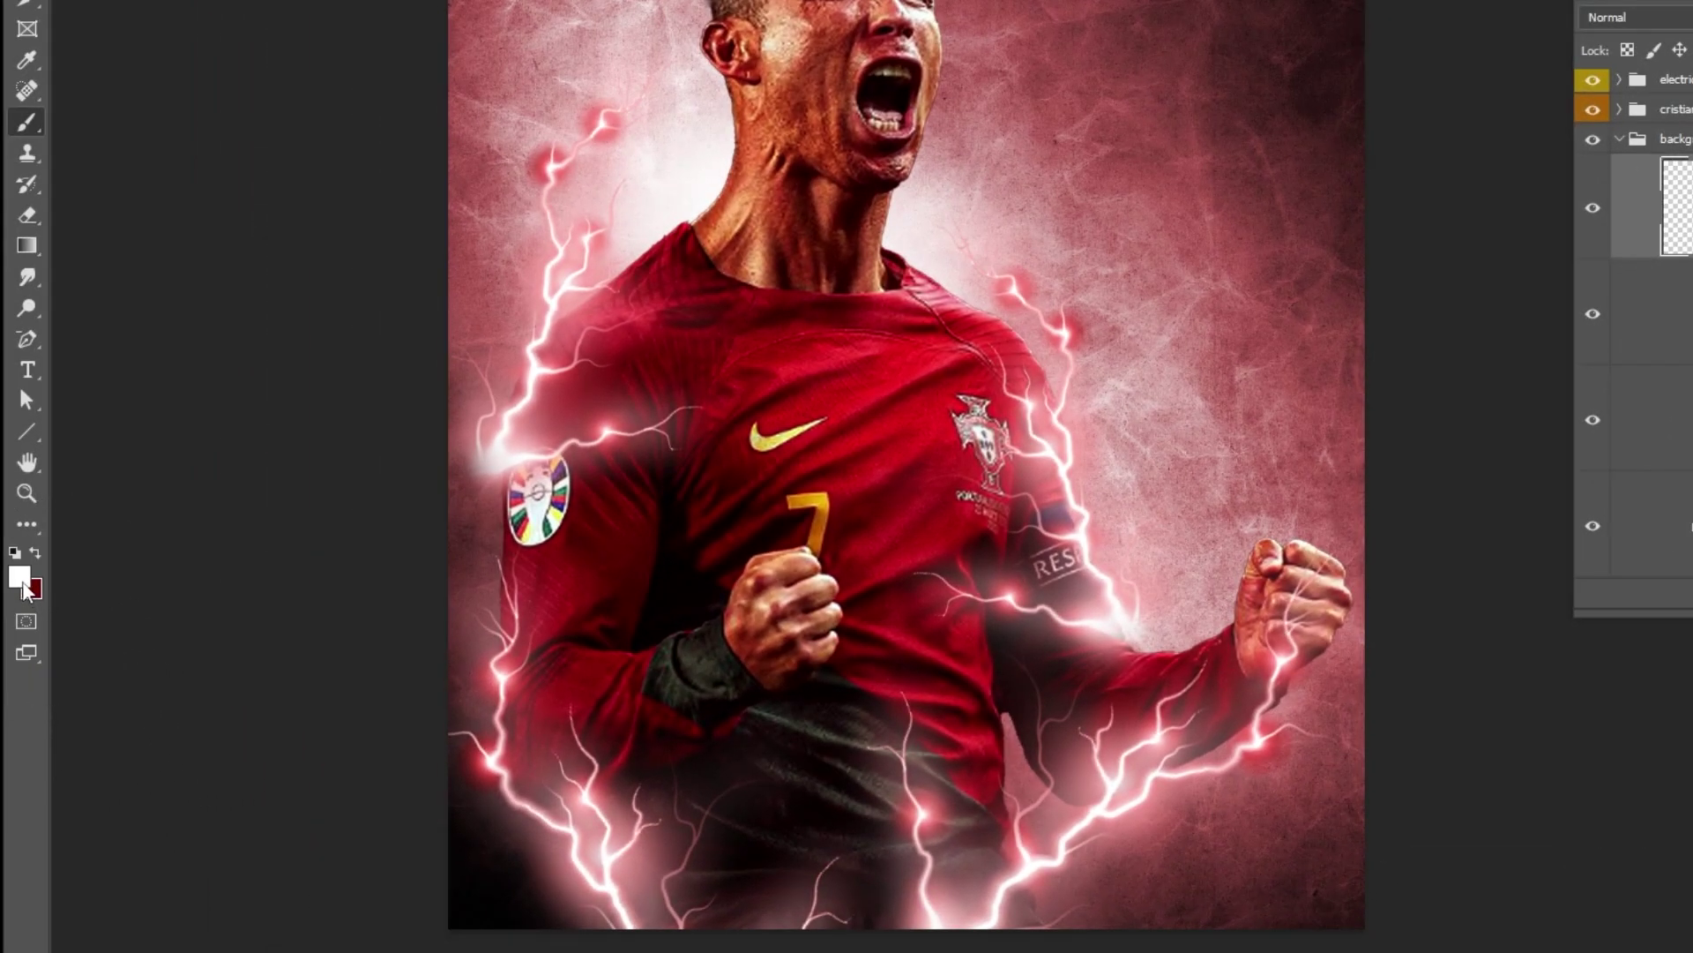
# Set the foreground color to black and paint soft shadows over the lower corners of the background
pyautogui.click(19, 578)
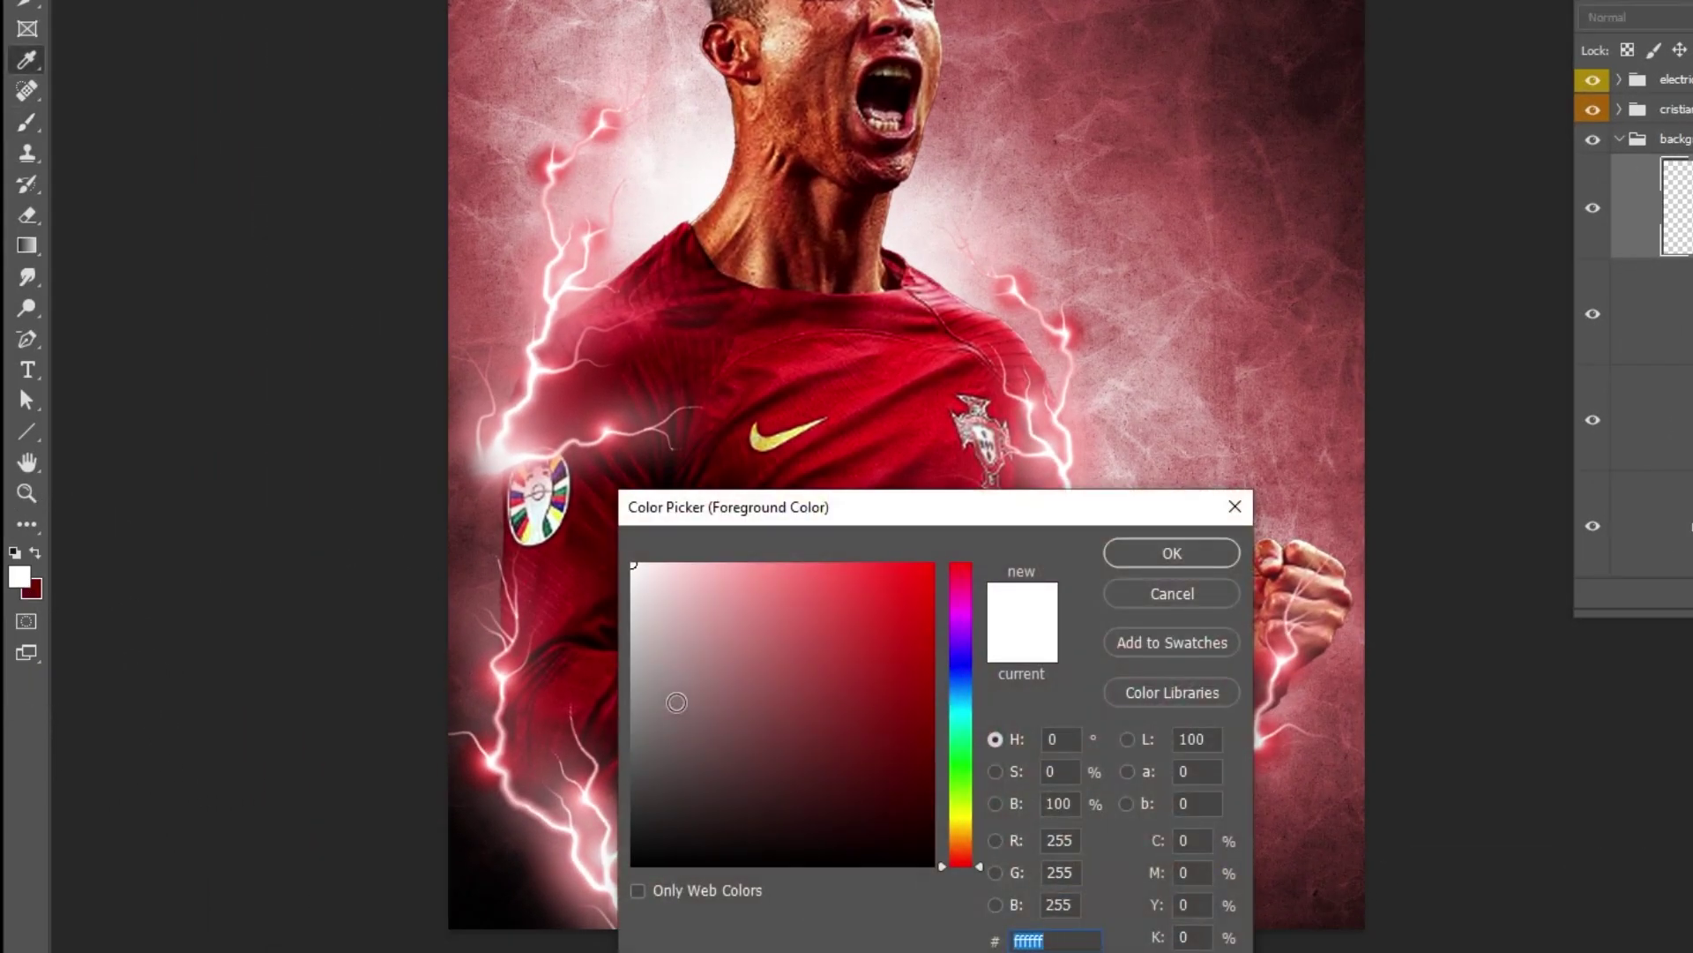
pyautogui.moveTo(676, 702); pyautogui.dragTo(608, 873)
pyautogui.click(1171, 553)
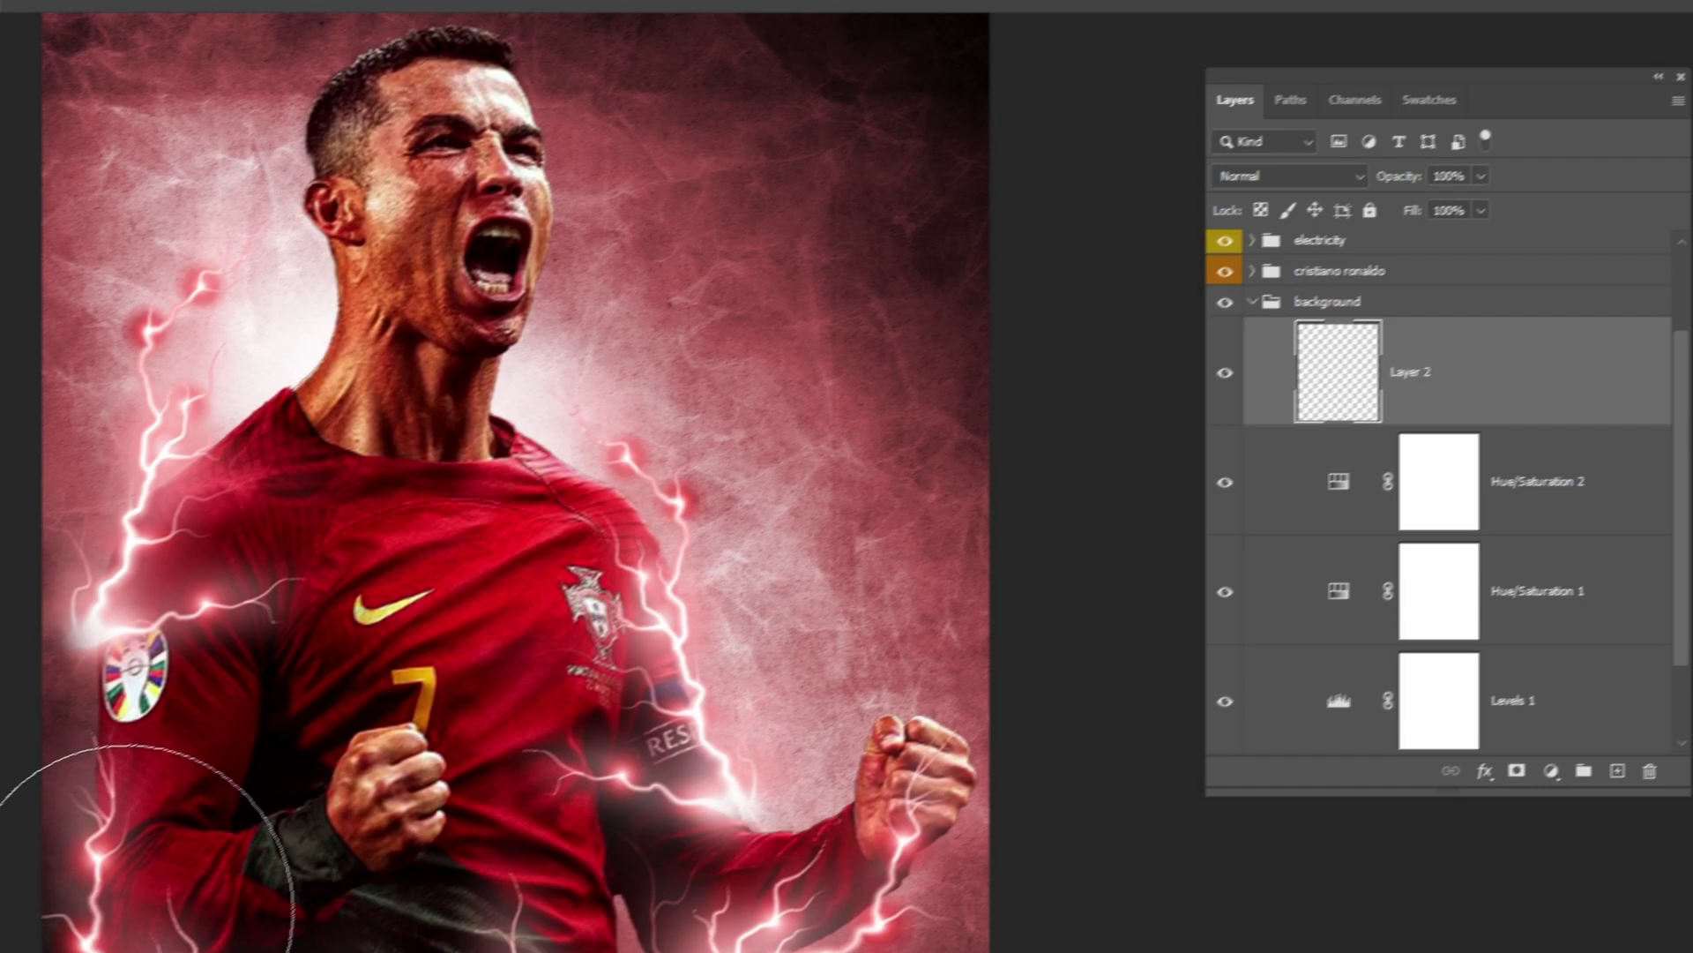
pyautogui.click(291, 842)
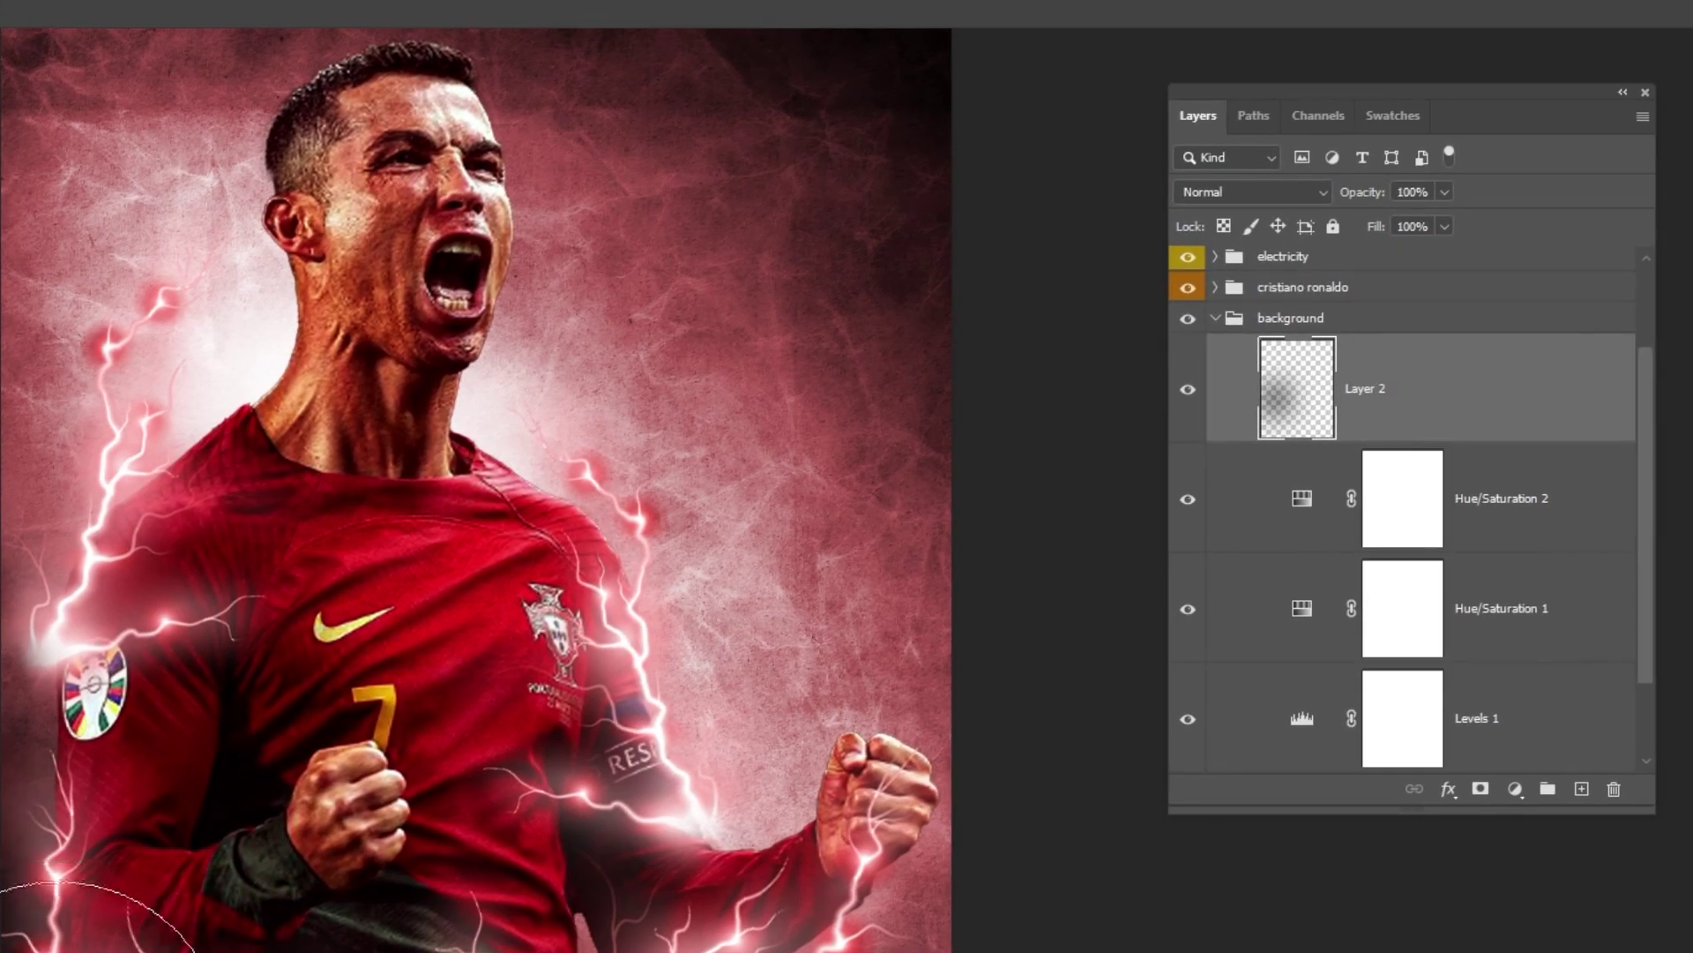
pyautogui.click(317, 935)
pyautogui.click(319, 948)
pyautogui.click(776, 951)
pyautogui.click(926, 951)
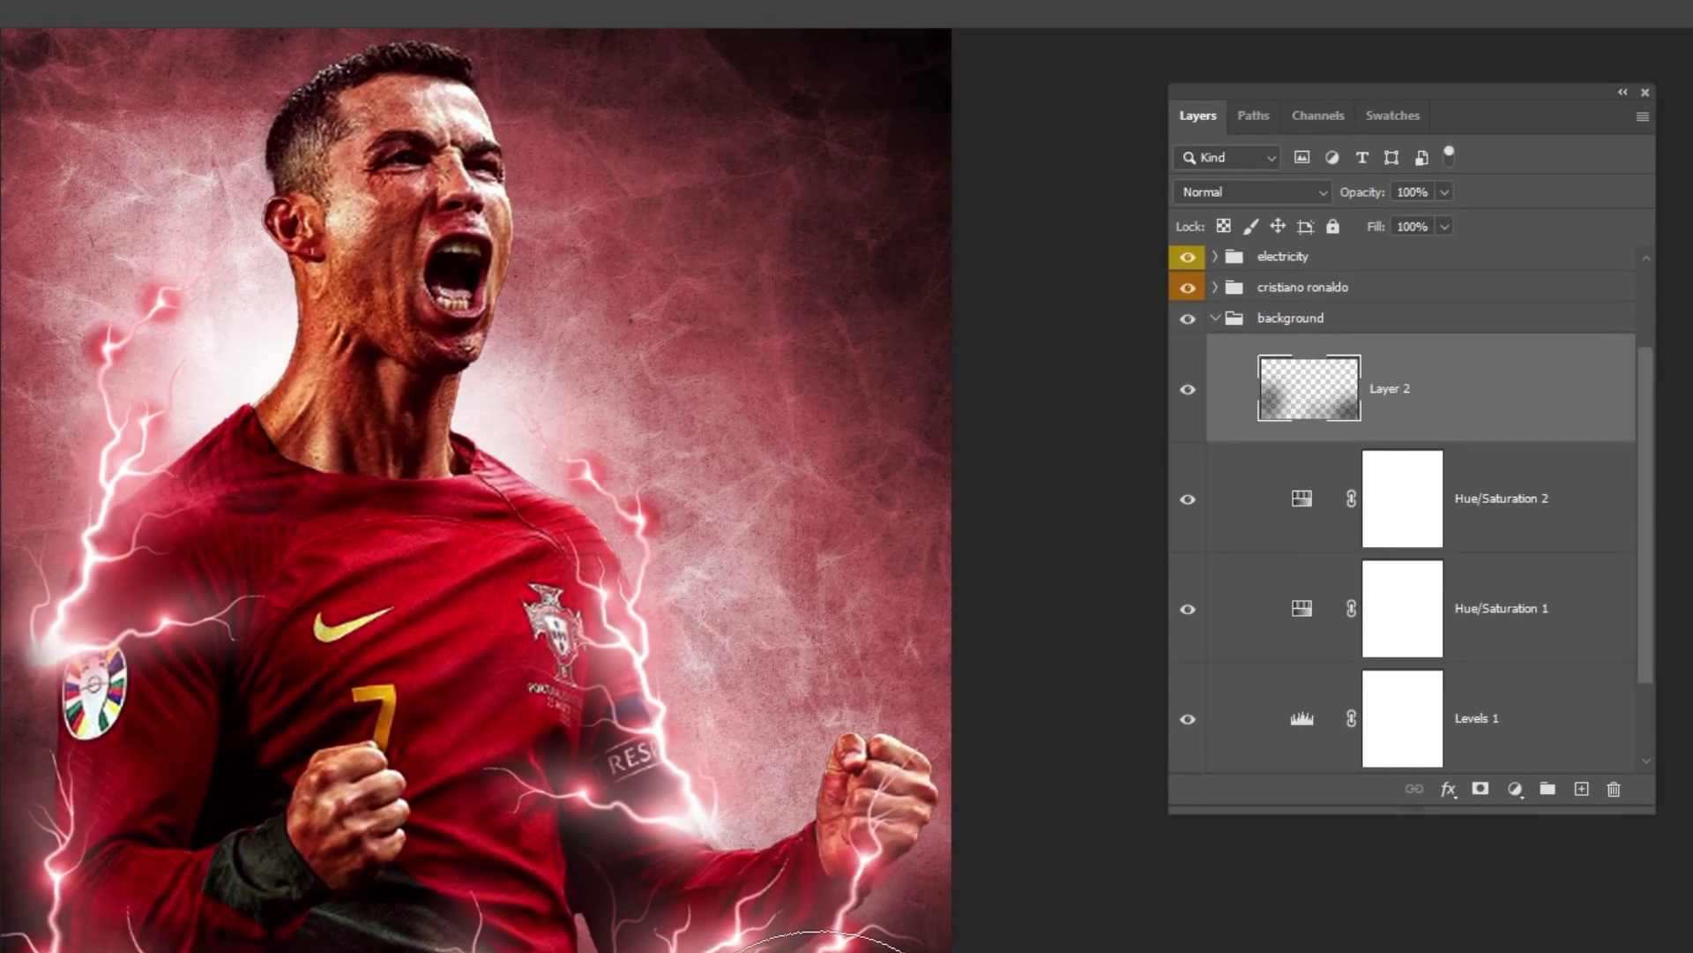
pyautogui.click(992, 679)
# Paint soft black shadows over the upper corners and sides of the background to complete the vignette
pyautogui.moveTo(635, 194); pyautogui.dragTo(794, 508)
pyautogui.click(162, 306)
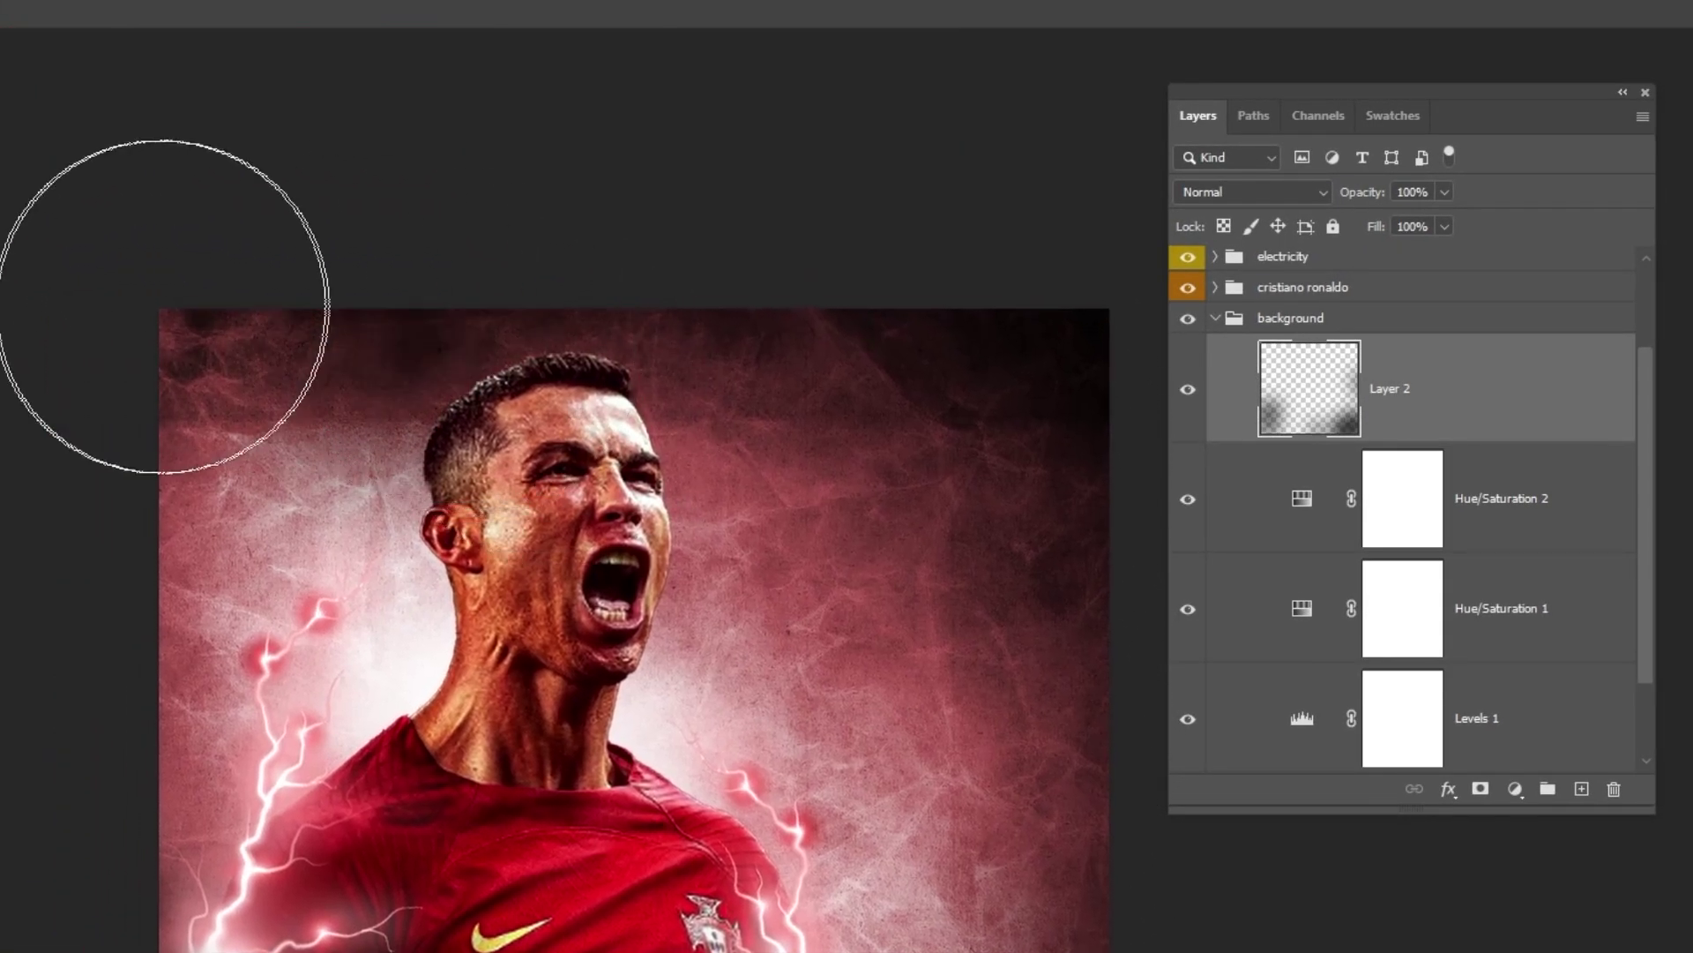
pyautogui.click(199, 388)
pyautogui.click(176, 477)
pyautogui.moveTo(755, 944); pyautogui.dragTo(703, 577)
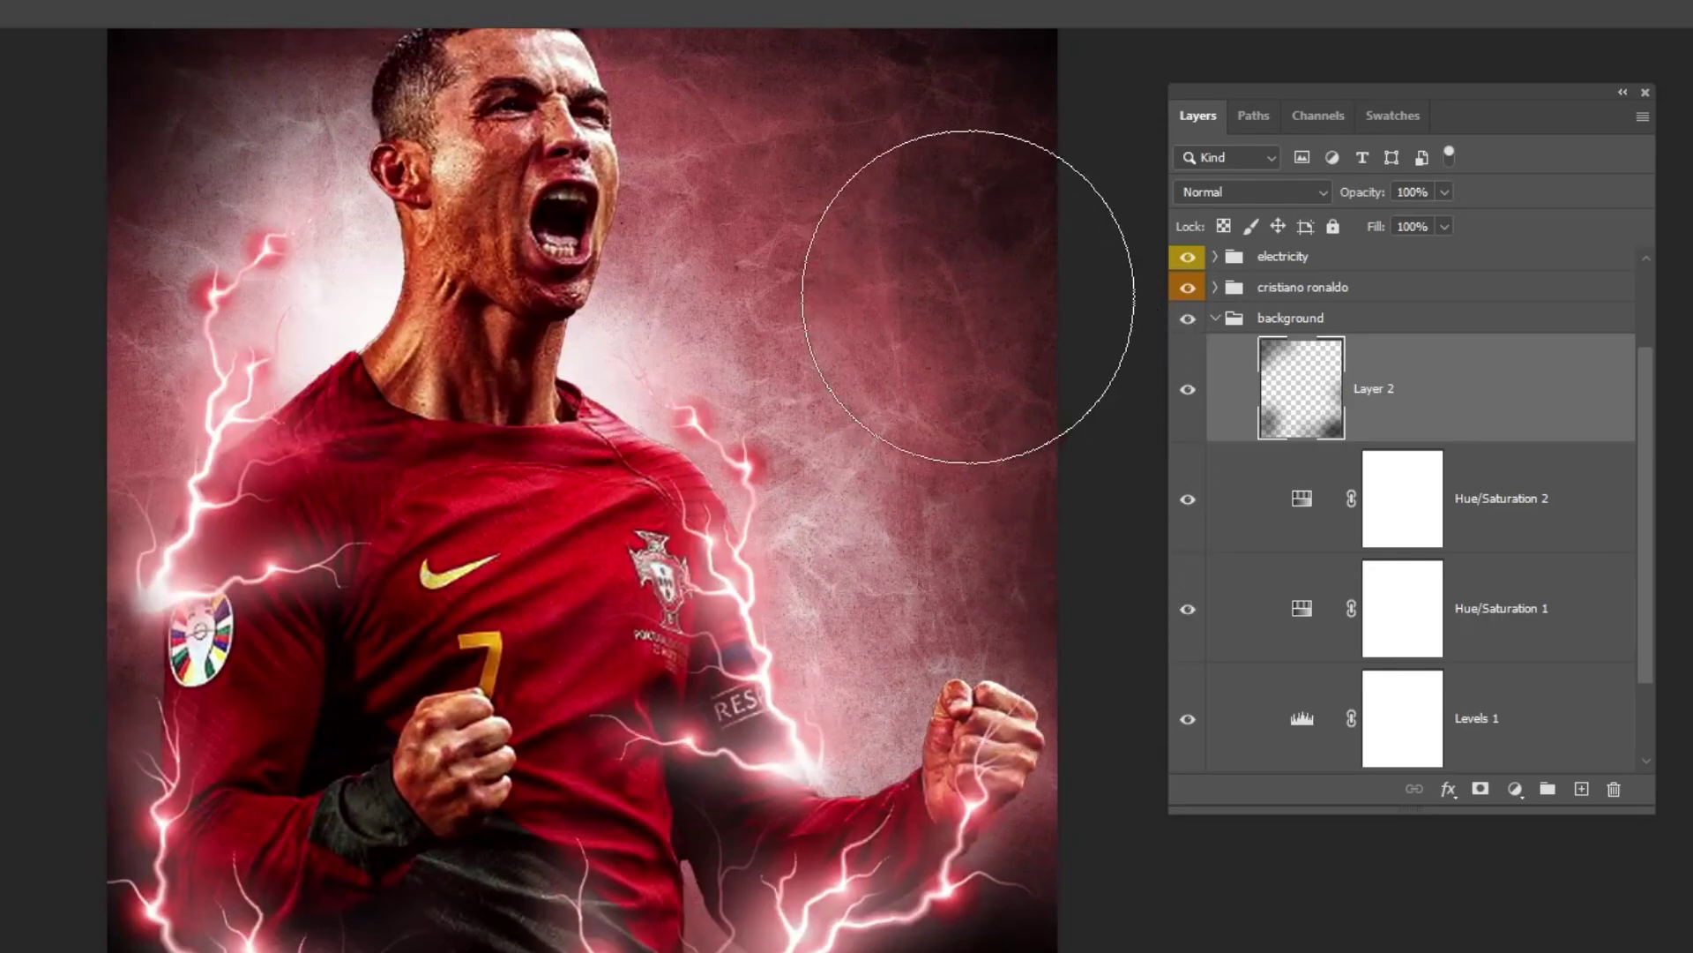
pyautogui.click(1014, 340)
pyautogui.click(1005, 256)
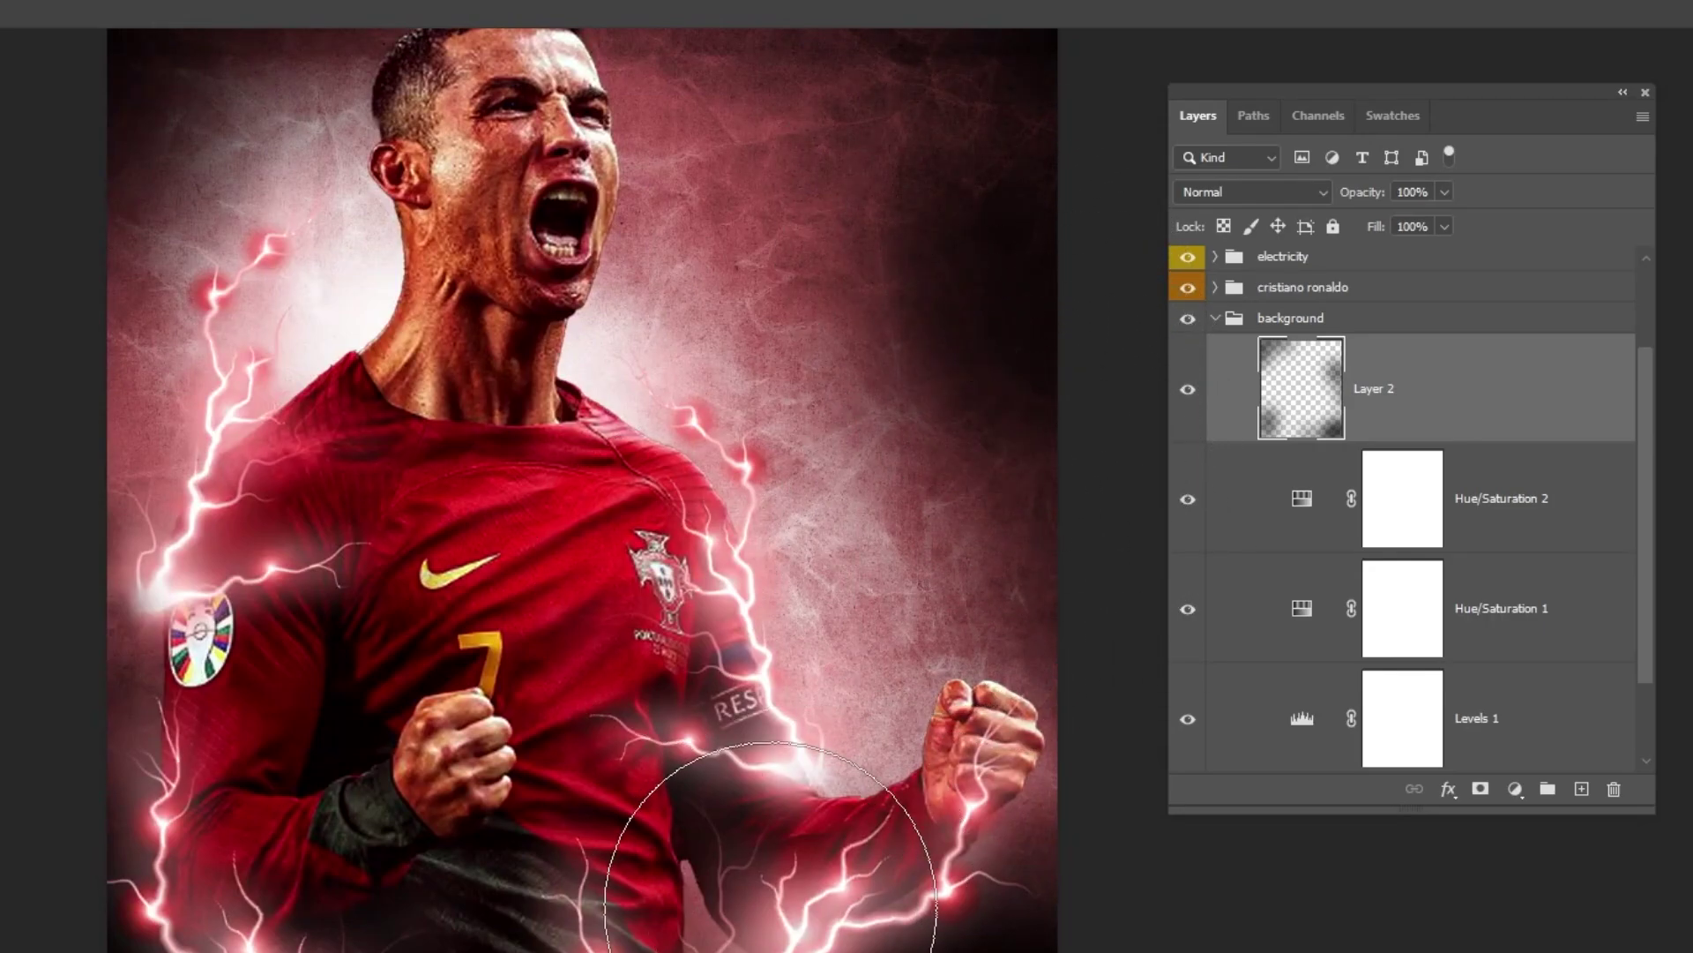
pyautogui.scroll(-2, 769, 905)
pyautogui.moveTo(815, 420); pyautogui.dragTo(750, 534)
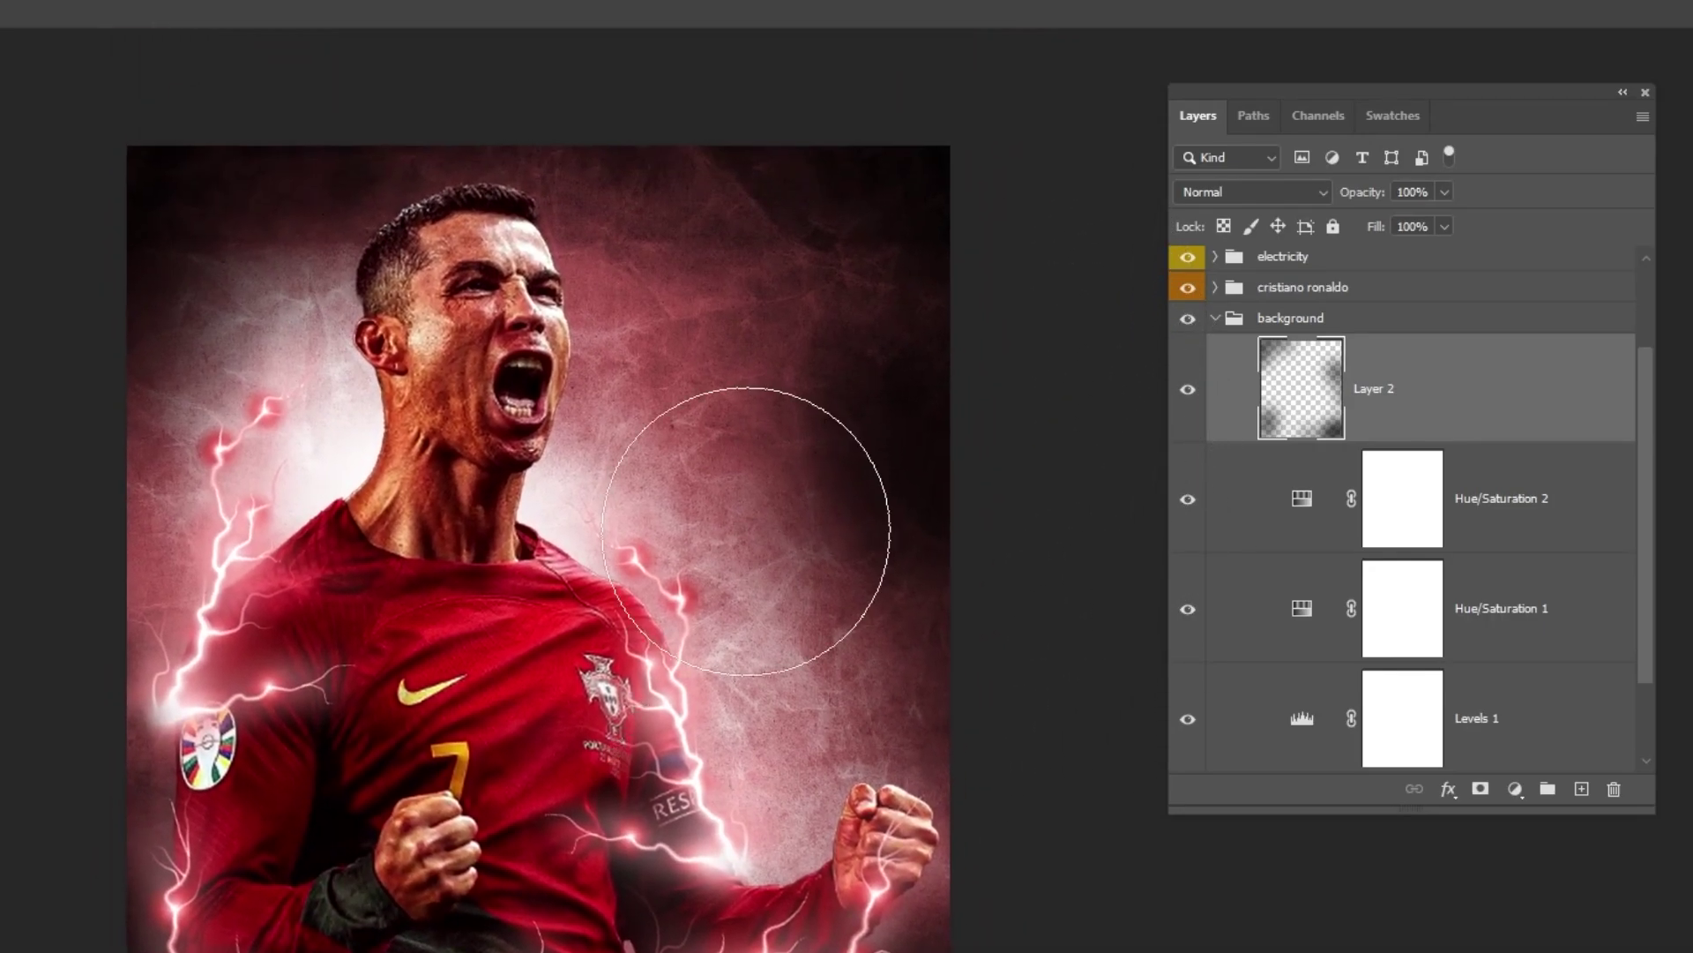
# Paint one last soft black shadow near the background's upper right and set the vignette layer's fill to about 64%
pyautogui.click(795, 236)
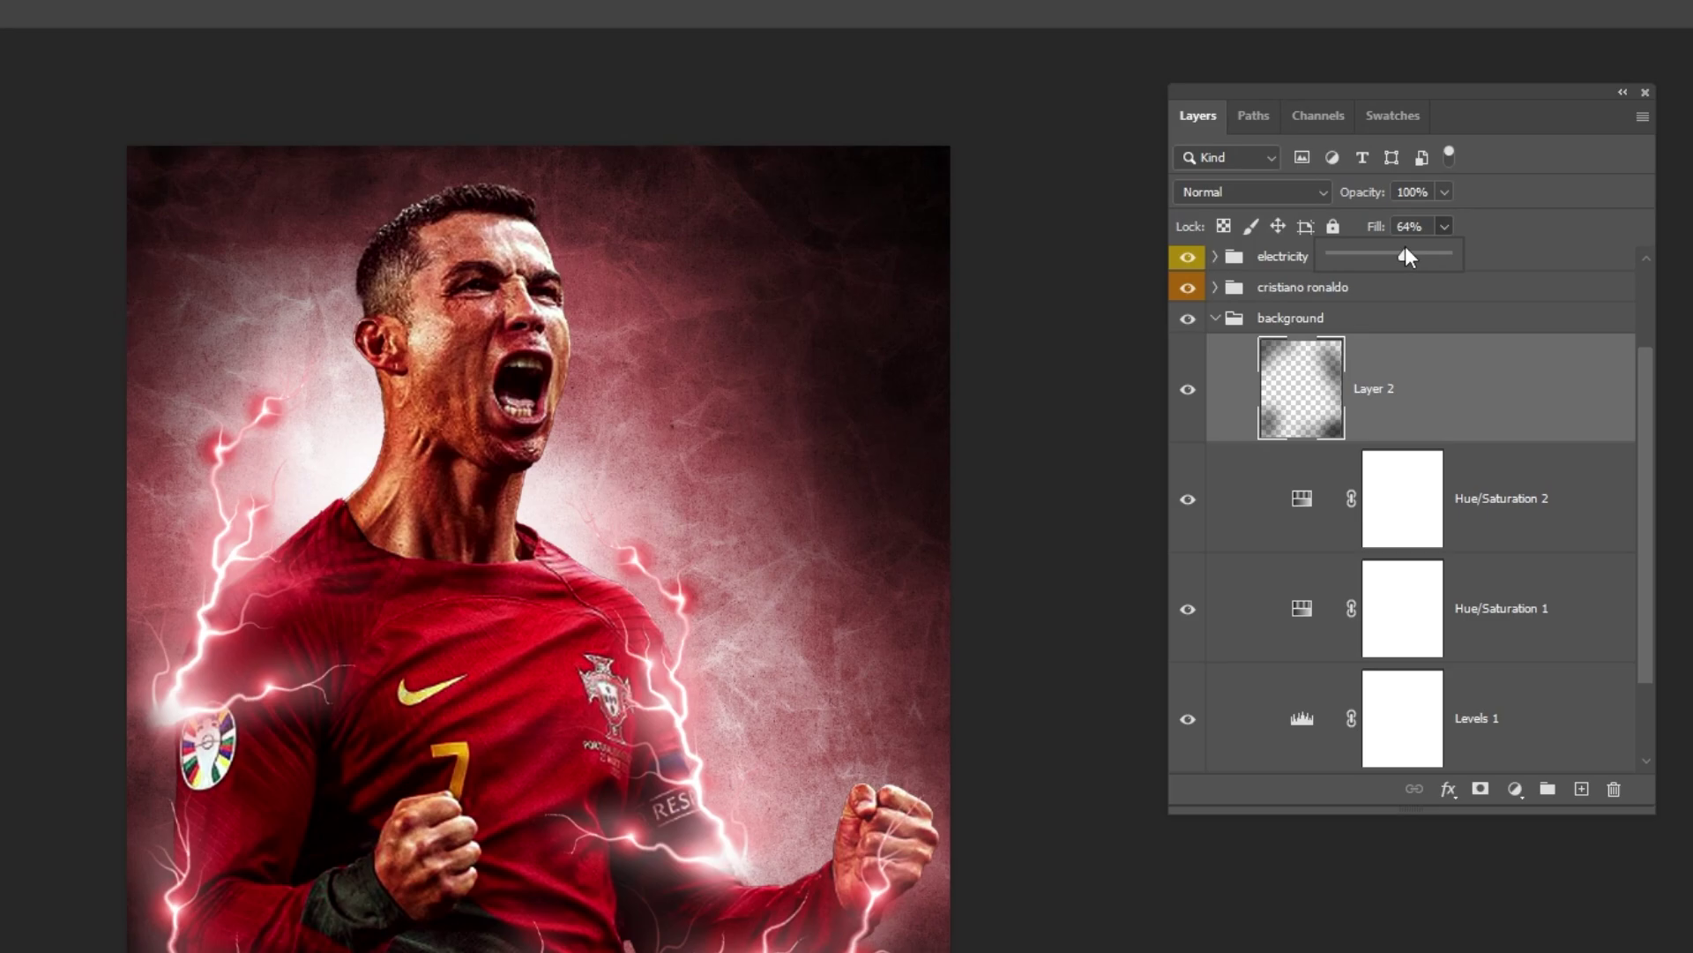
pyautogui.click(1519, 418)
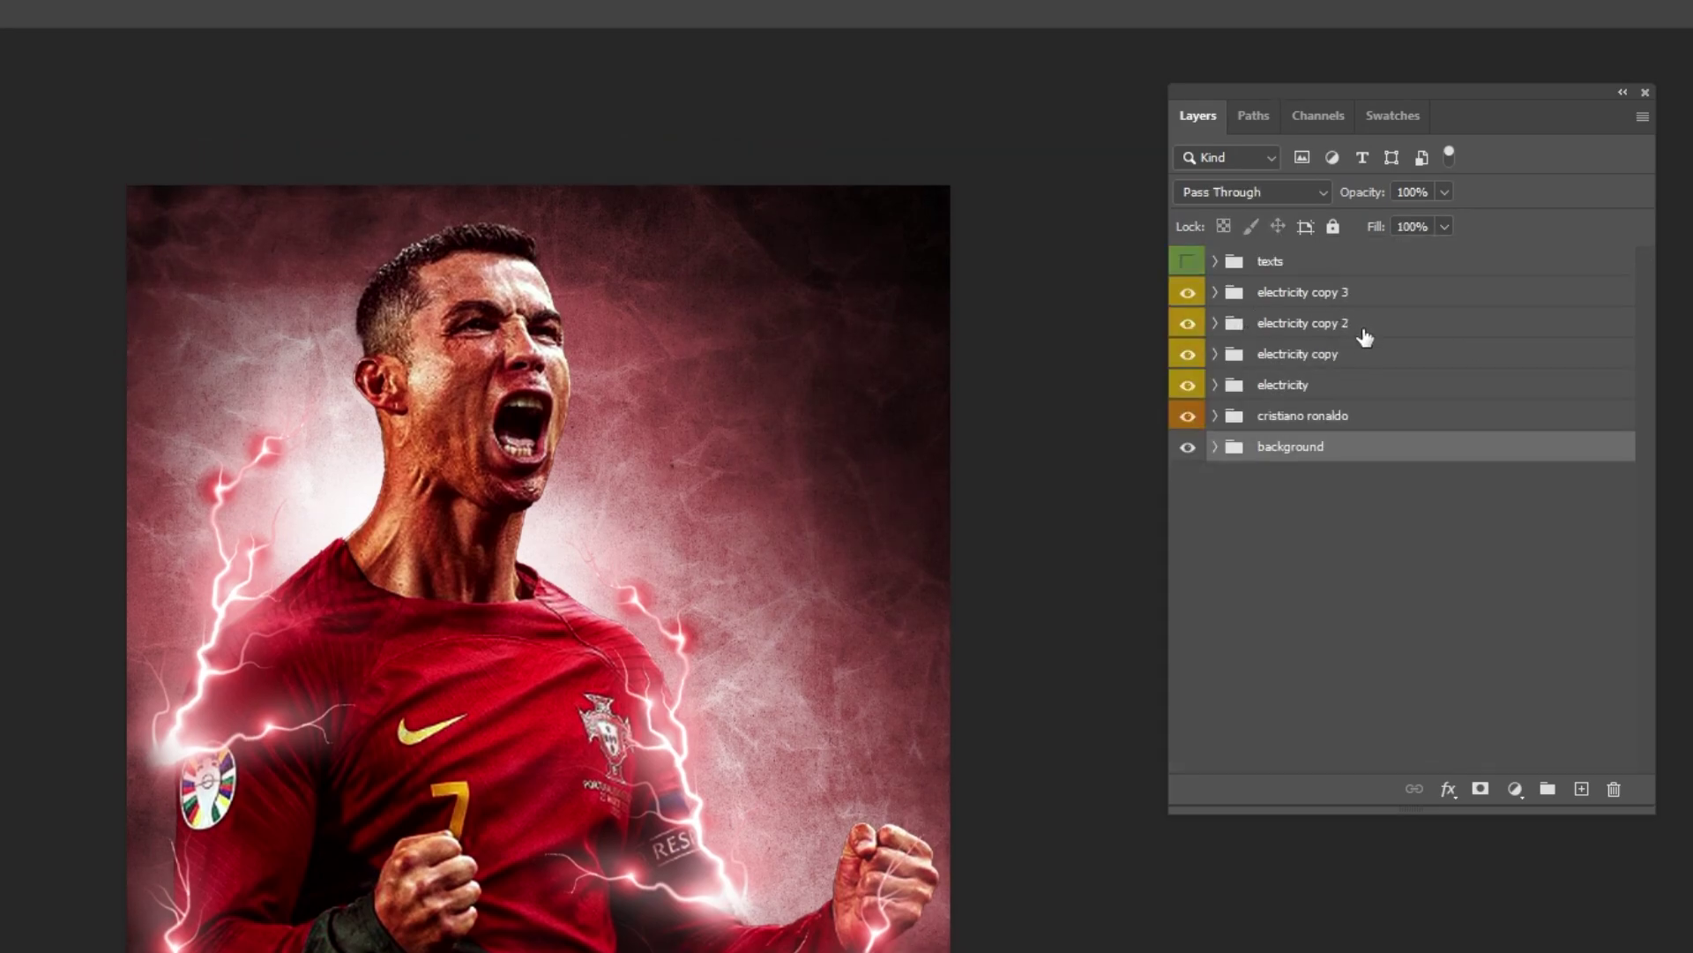
# Stamp all visible layers into a new layer above the electricity copy 3 group and convert it to a smart object
pyautogui.click(1321, 294)
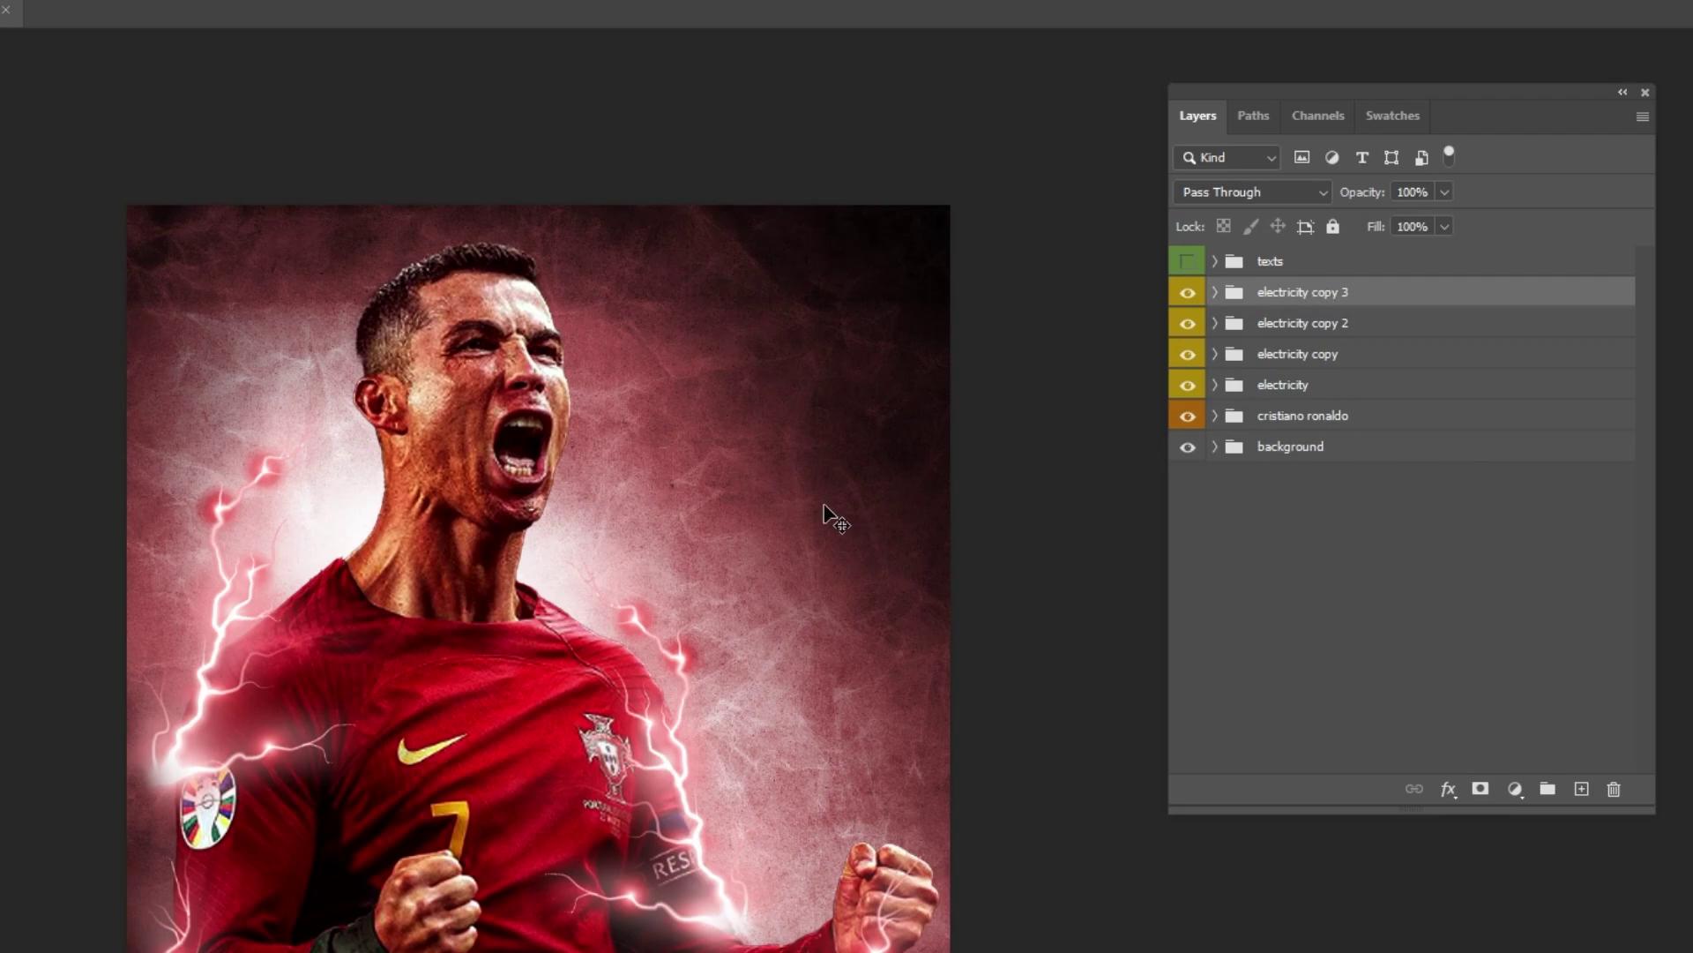
pyautogui.hotkey('ctrl', 'shift', 'alt', 'e')
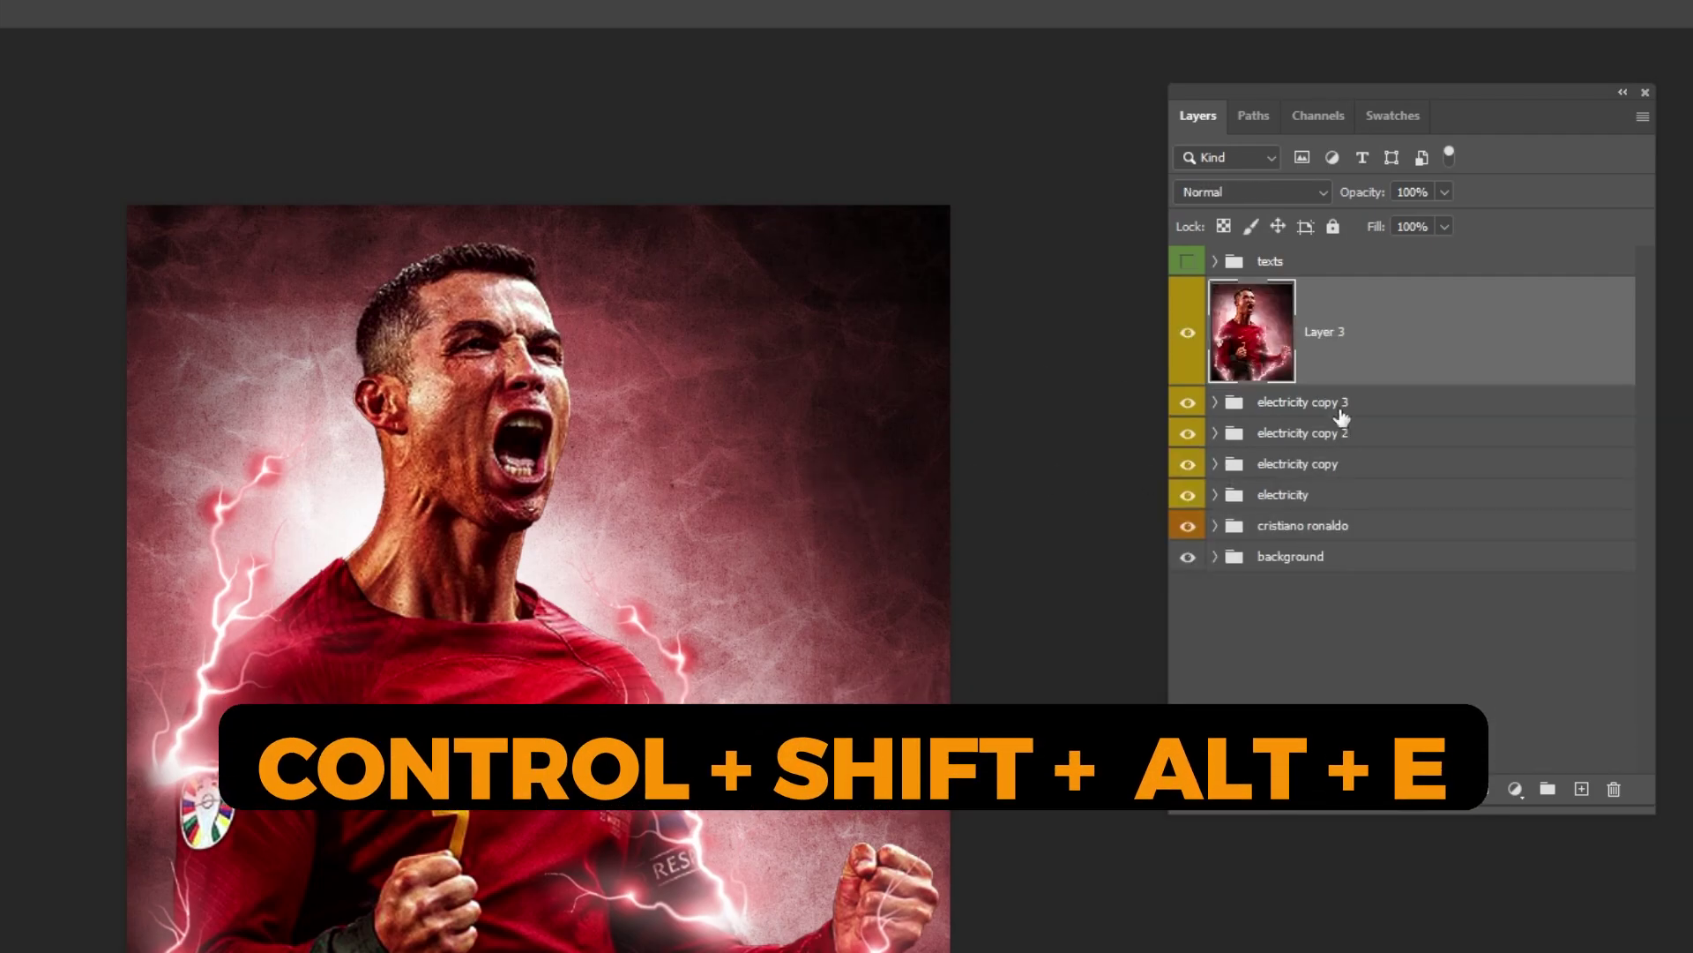
pyautogui.rightClick(1342, 358)
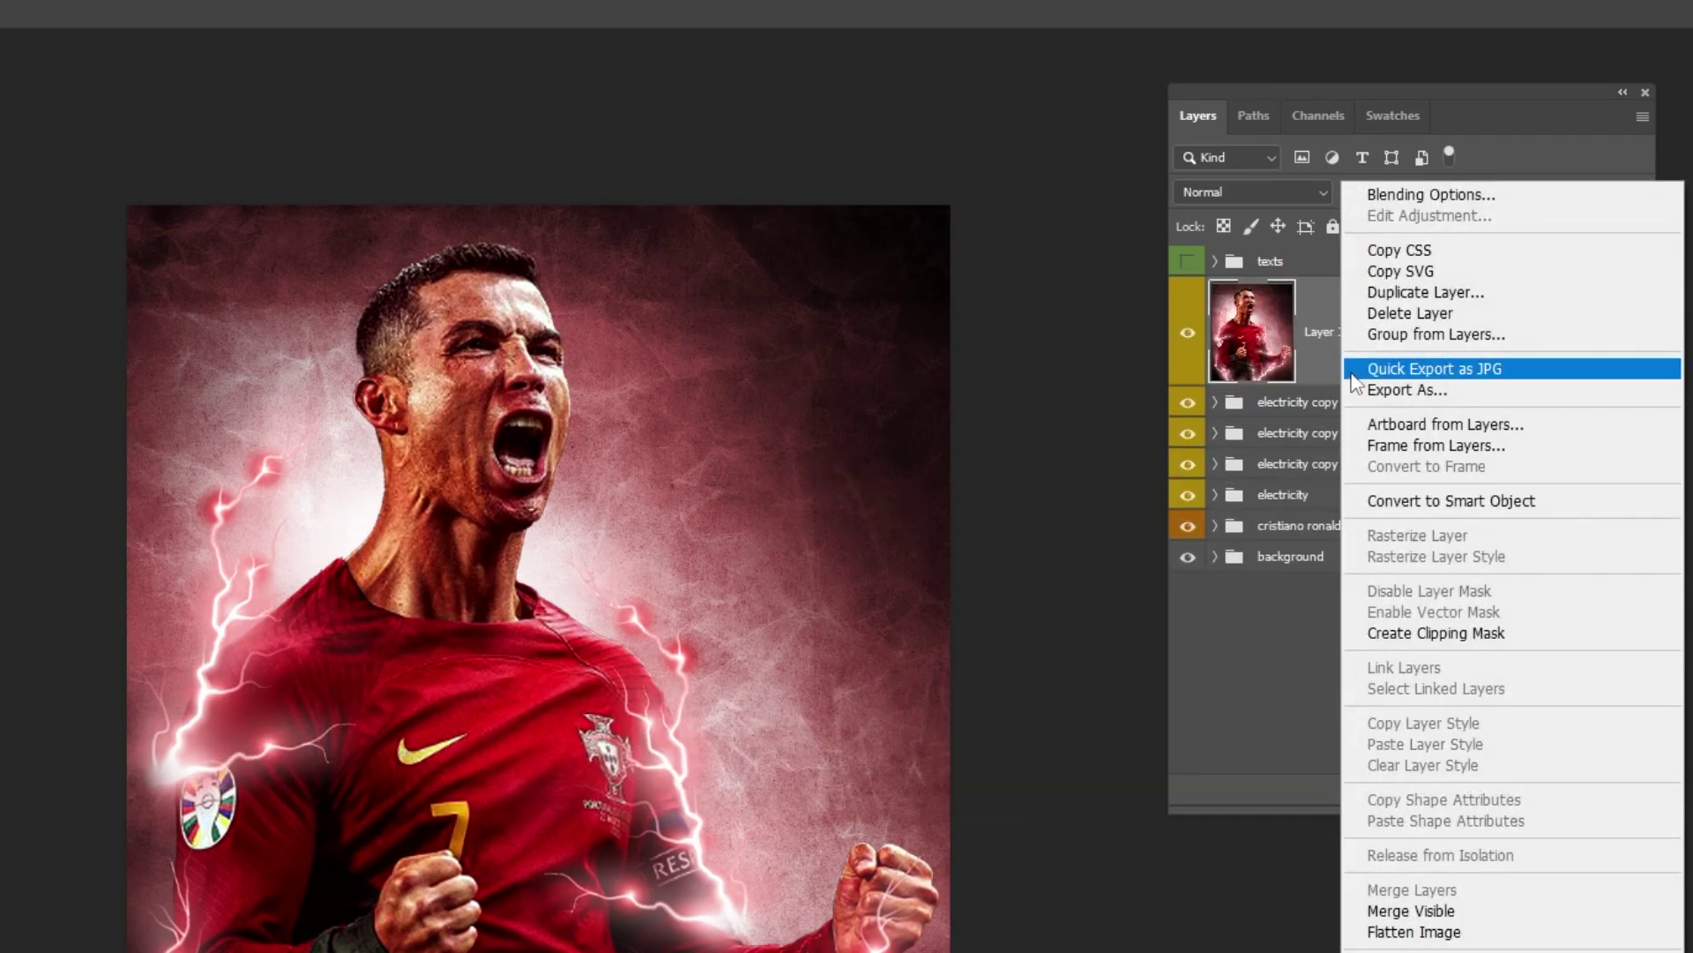
pyautogui.click(1402, 500)
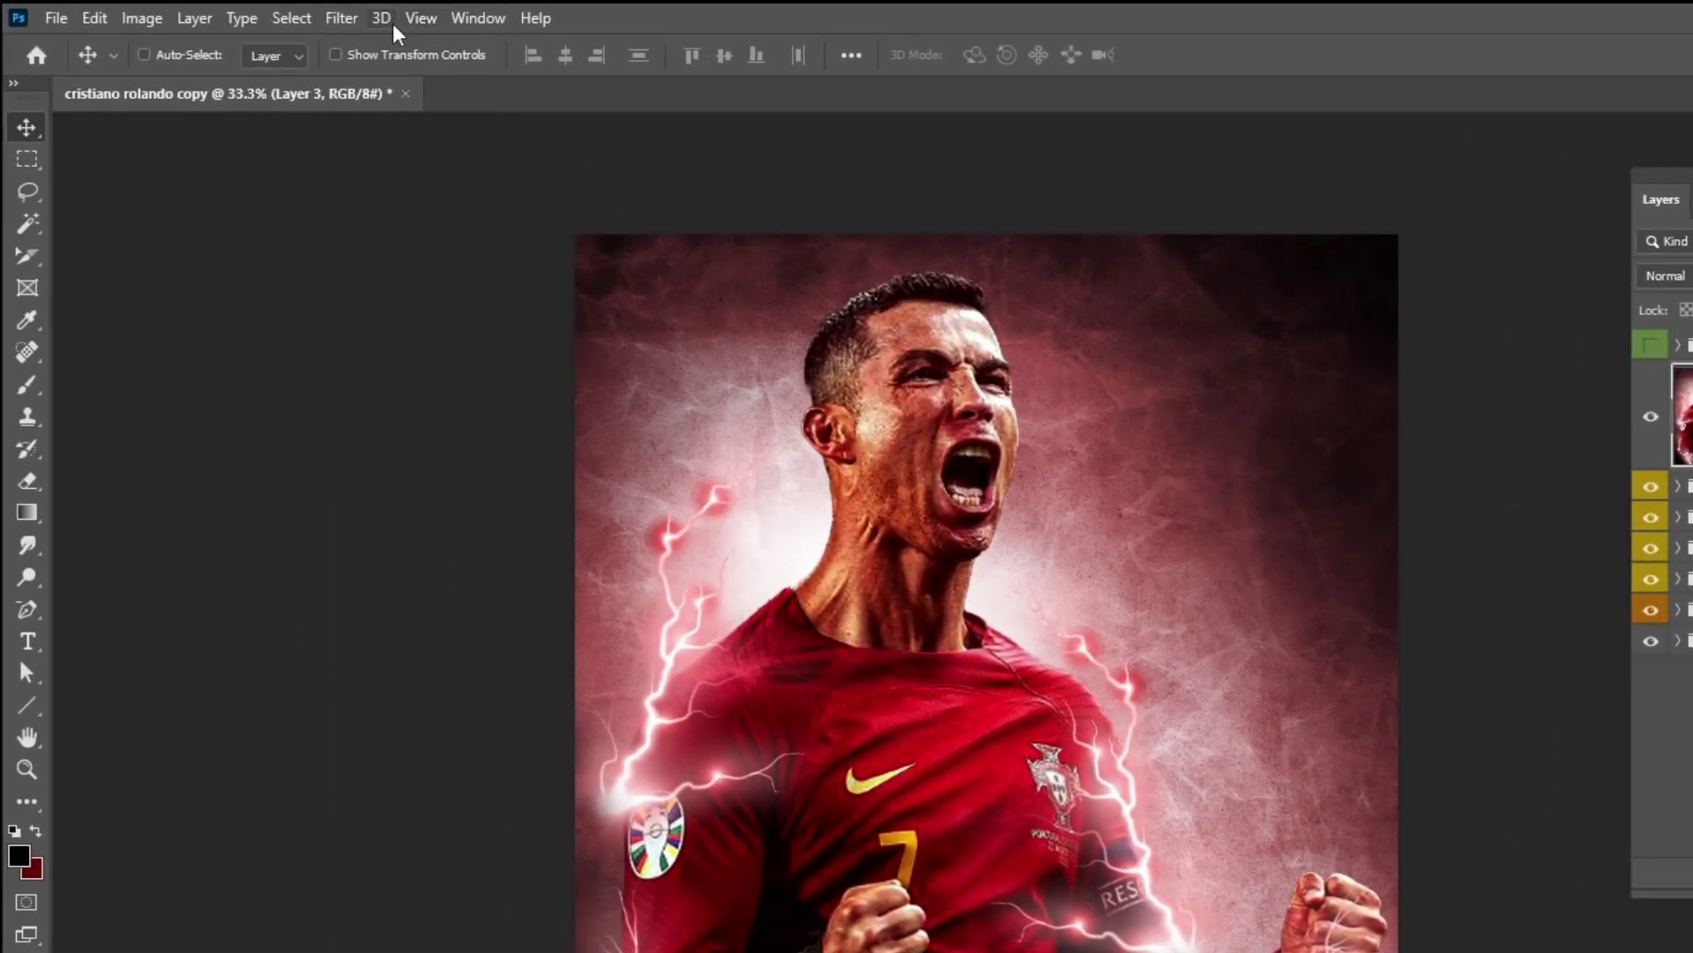
# Start a Camera Raw filter with temperature -11, tint +13, exposure +0.35, highlights +18, texture +18, clarity +16 and saturation +4
pyautogui.click(342, 19)
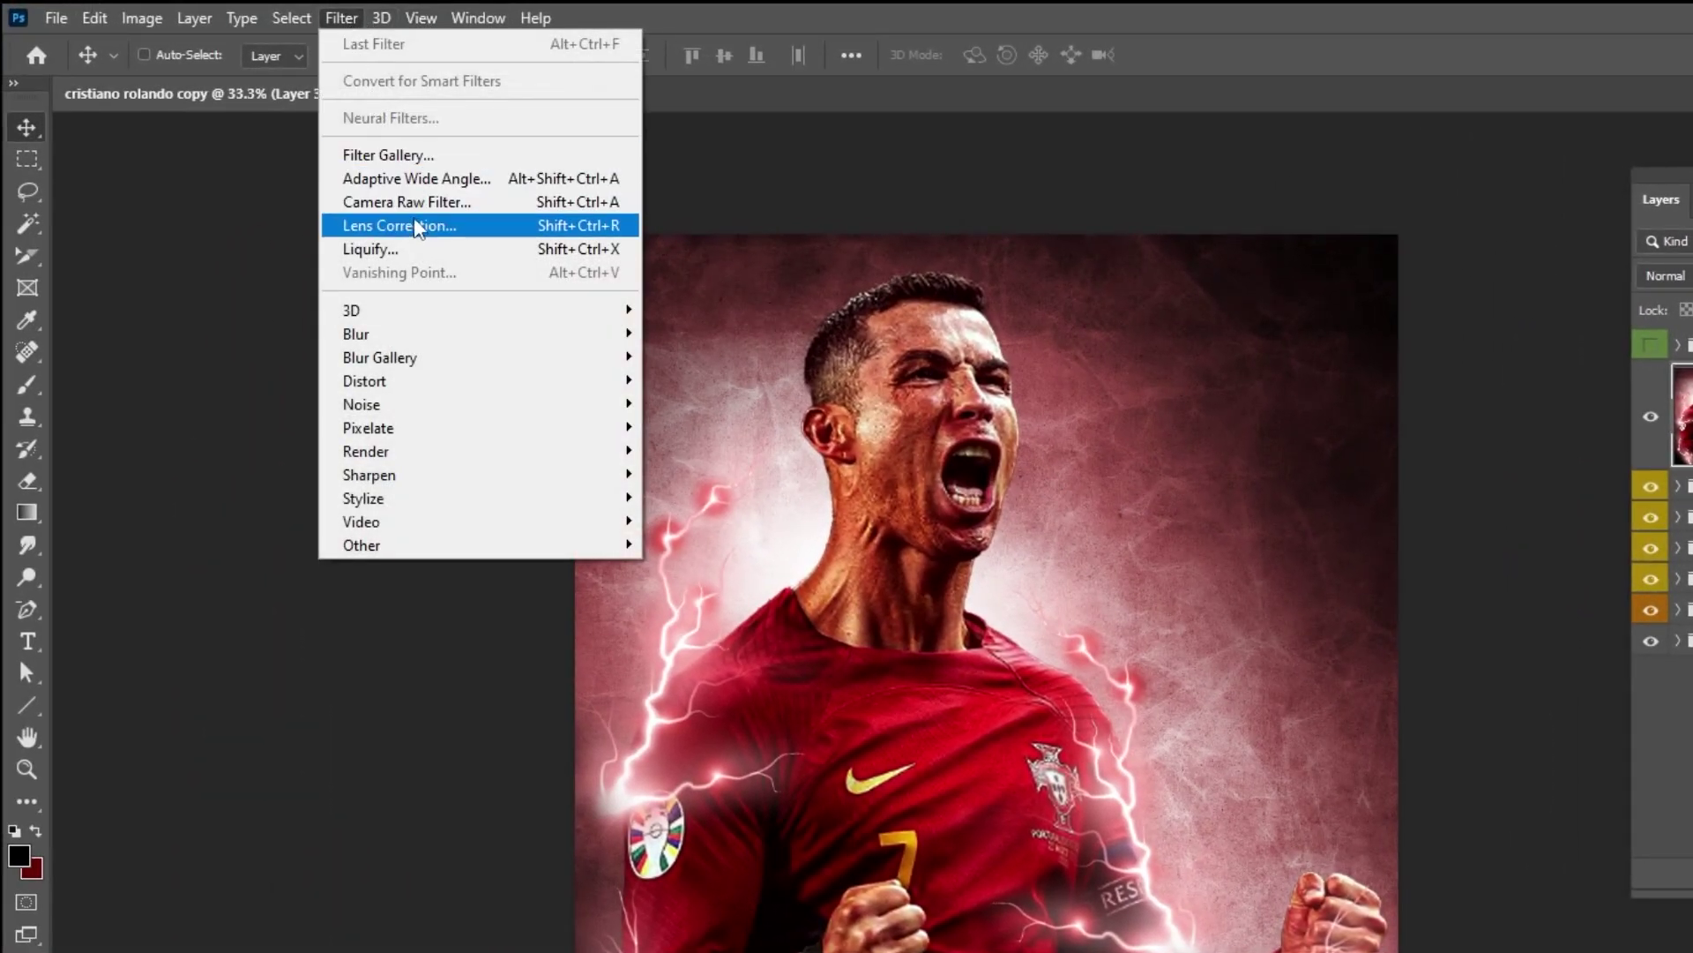
pyautogui.click(407, 202)
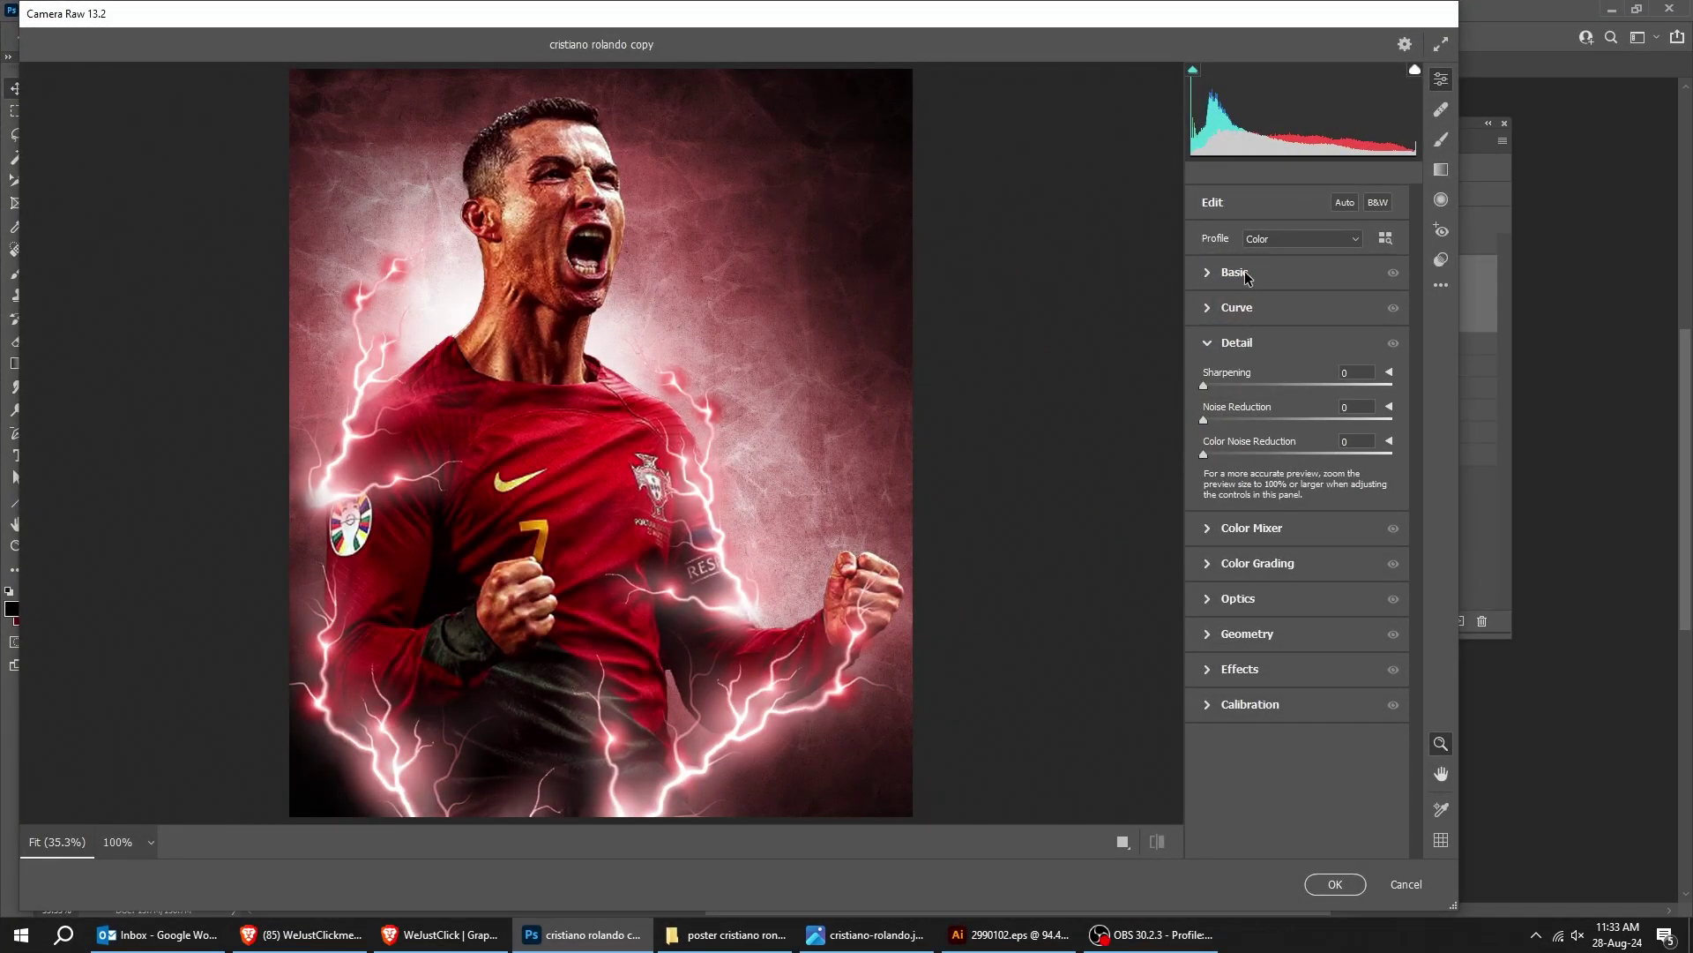
pyautogui.click(1246, 274)
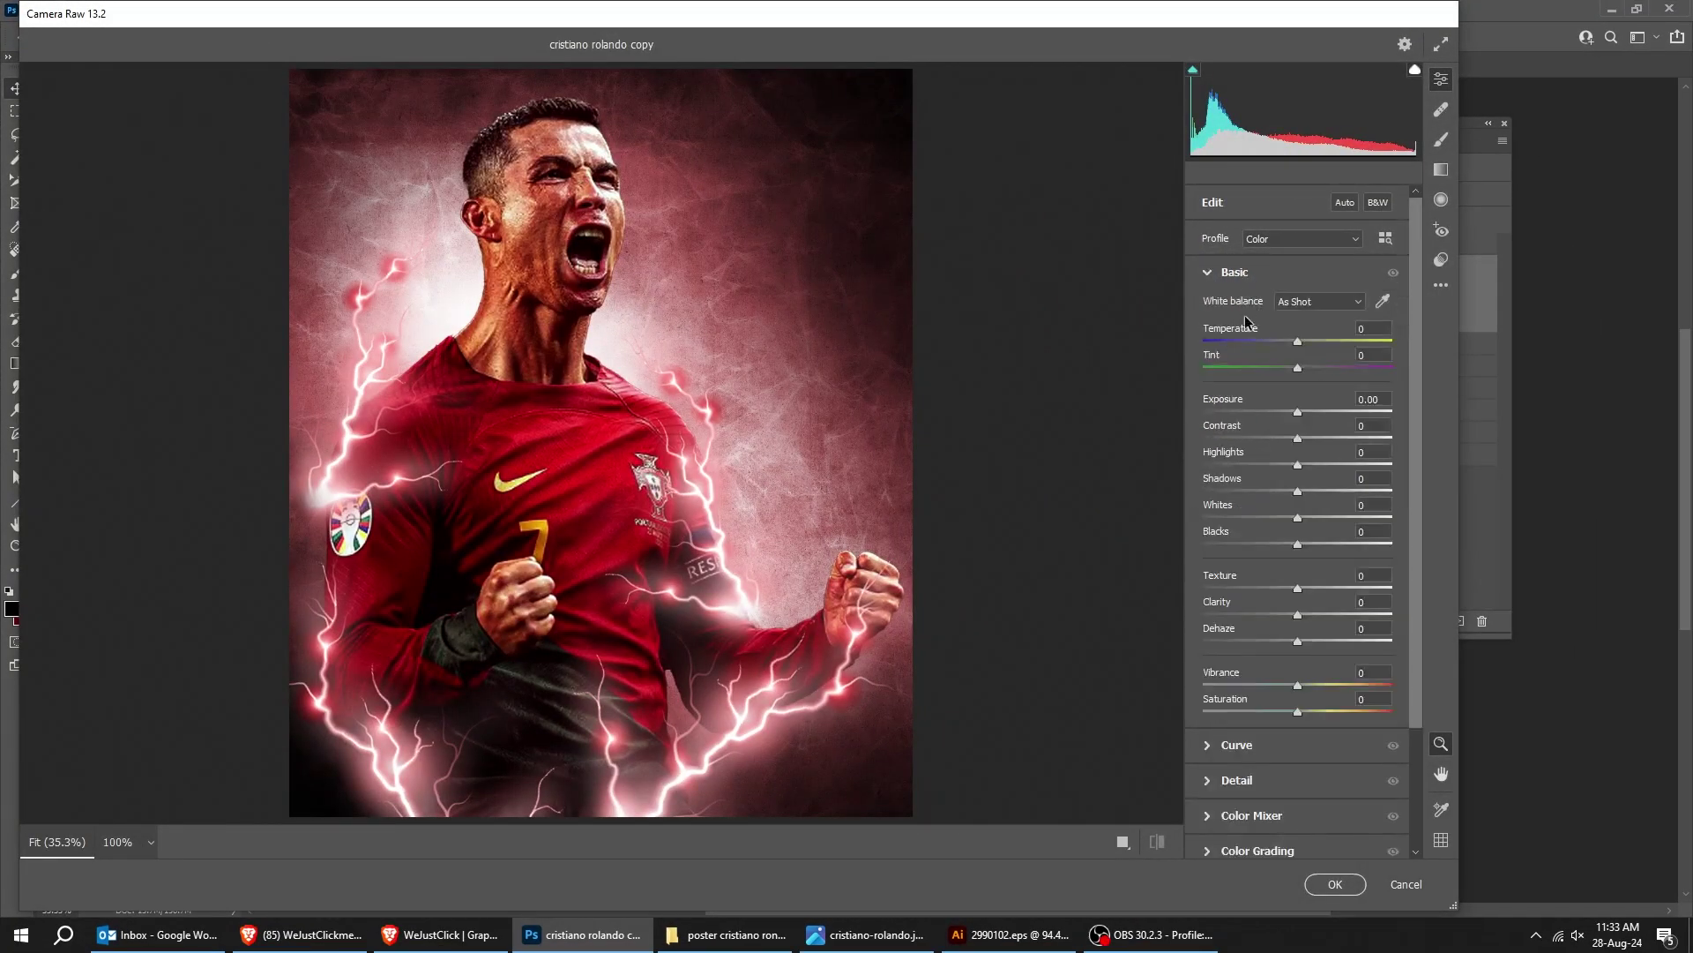
pyautogui.moveTo(1299, 344); pyautogui.dragTo(1315, 474)
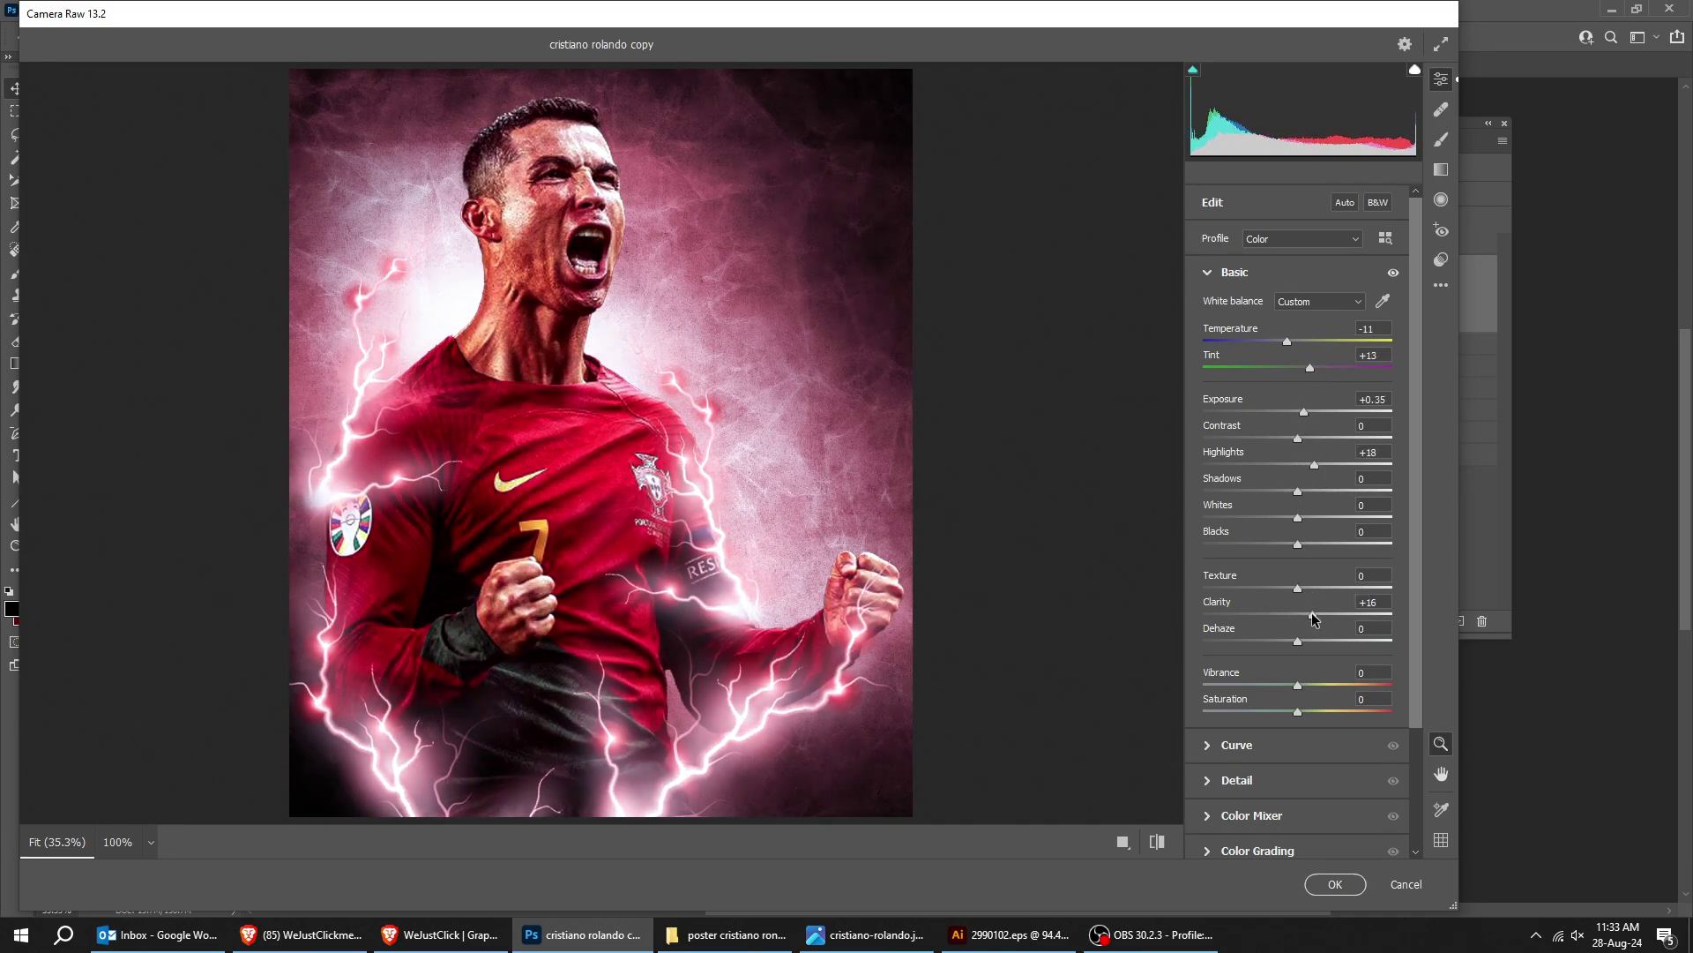
pyautogui.moveTo(1312, 618)
pyautogui.mouseDown()
pyautogui.moveTo(1349, 620)
pyautogui.moveTo(1329, 593)
pyautogui.mouseUp()
pyautogui.moveTo(1309, 723); pyautogui.dragTo(1310, 719)
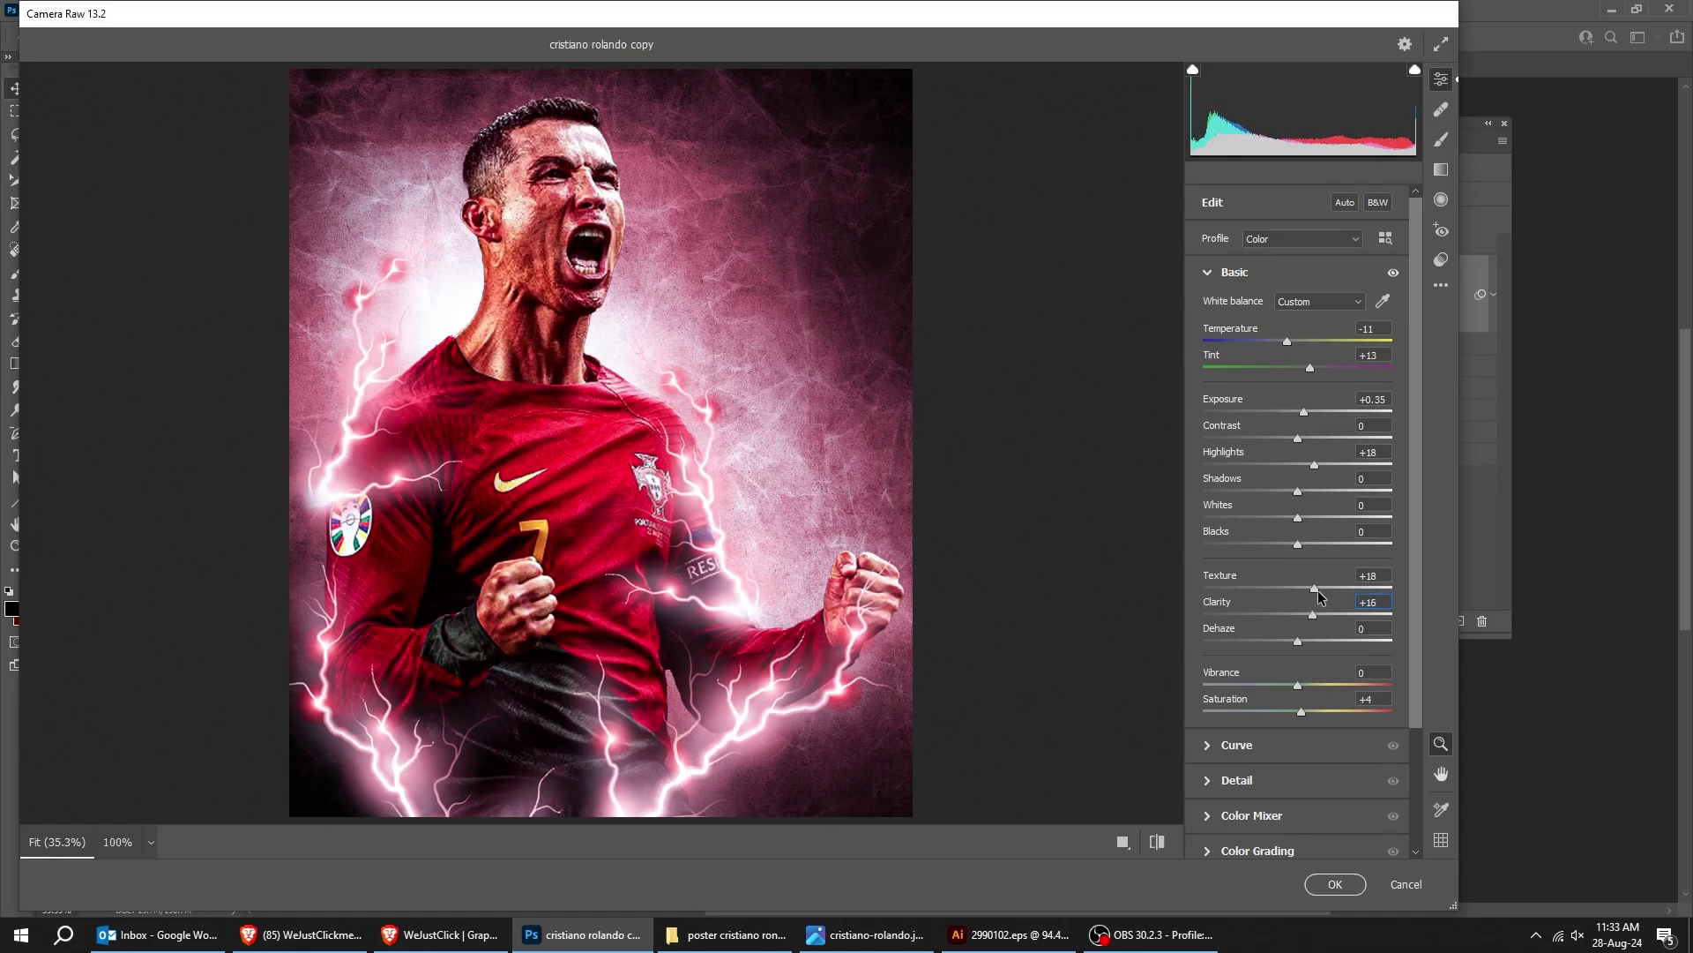
# Set sharpening to 30, noise reduction to 37 and color noise reduction to 47, and shift the Reds hue to -18 and Magentas to +4
pyautogui.click(1314, 780)
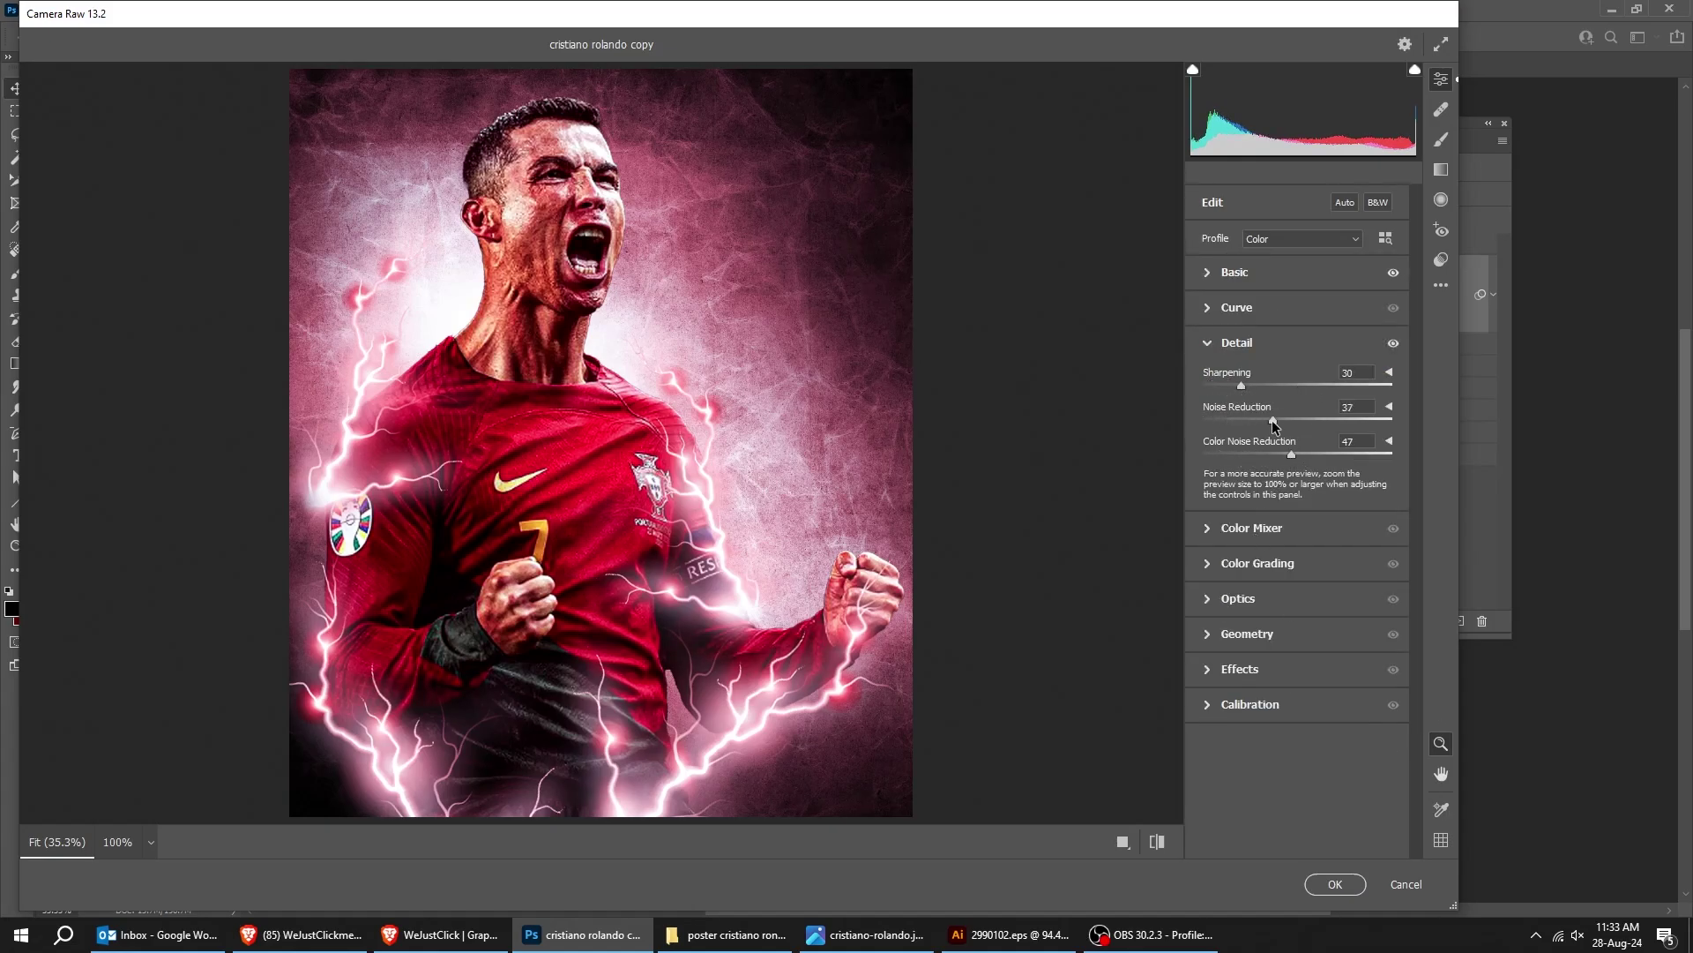
pyautogui.click(1249, 274)
pyautogui.click(1275, 793)
pyautogui.click(1265, 529)
pyautogui.moveTo(1295, 480); pyautogui.dragTo(1283, 483)
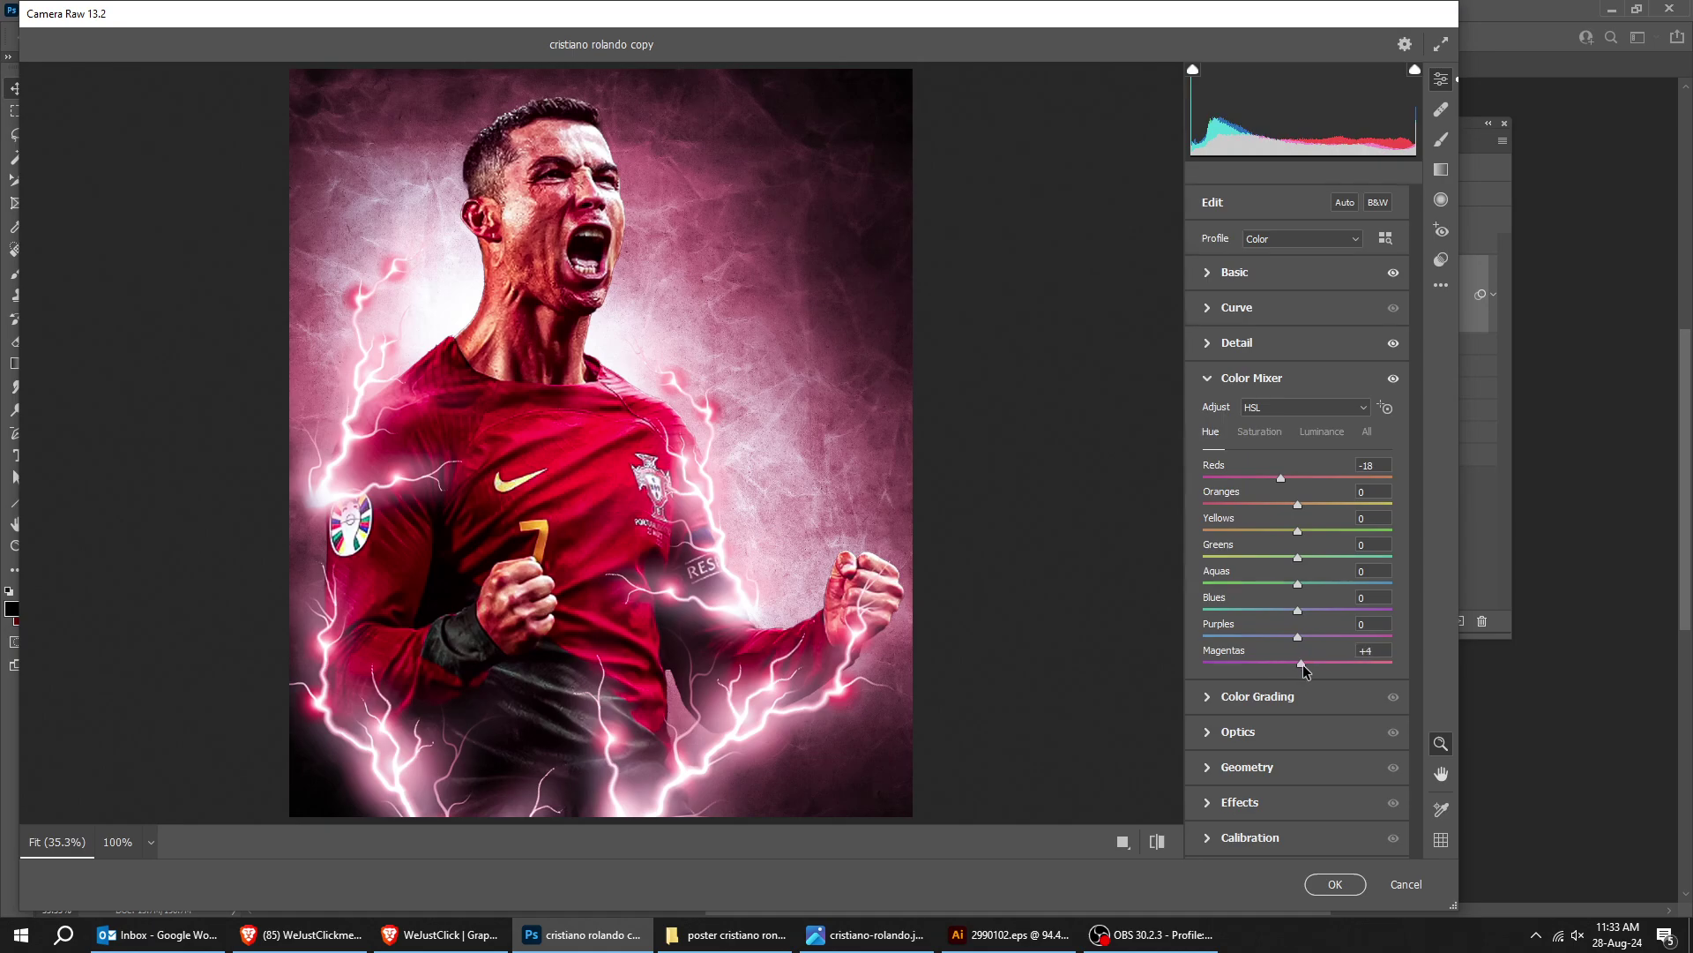
# Compare the before and after previews and apply the Camera Raw filter to the merged layer
pyautogui.click(1159, 842)
pyautogui.click(1161, 843)
pyautogui.click(1161, 844)
pyautogui.click(1161, 843)
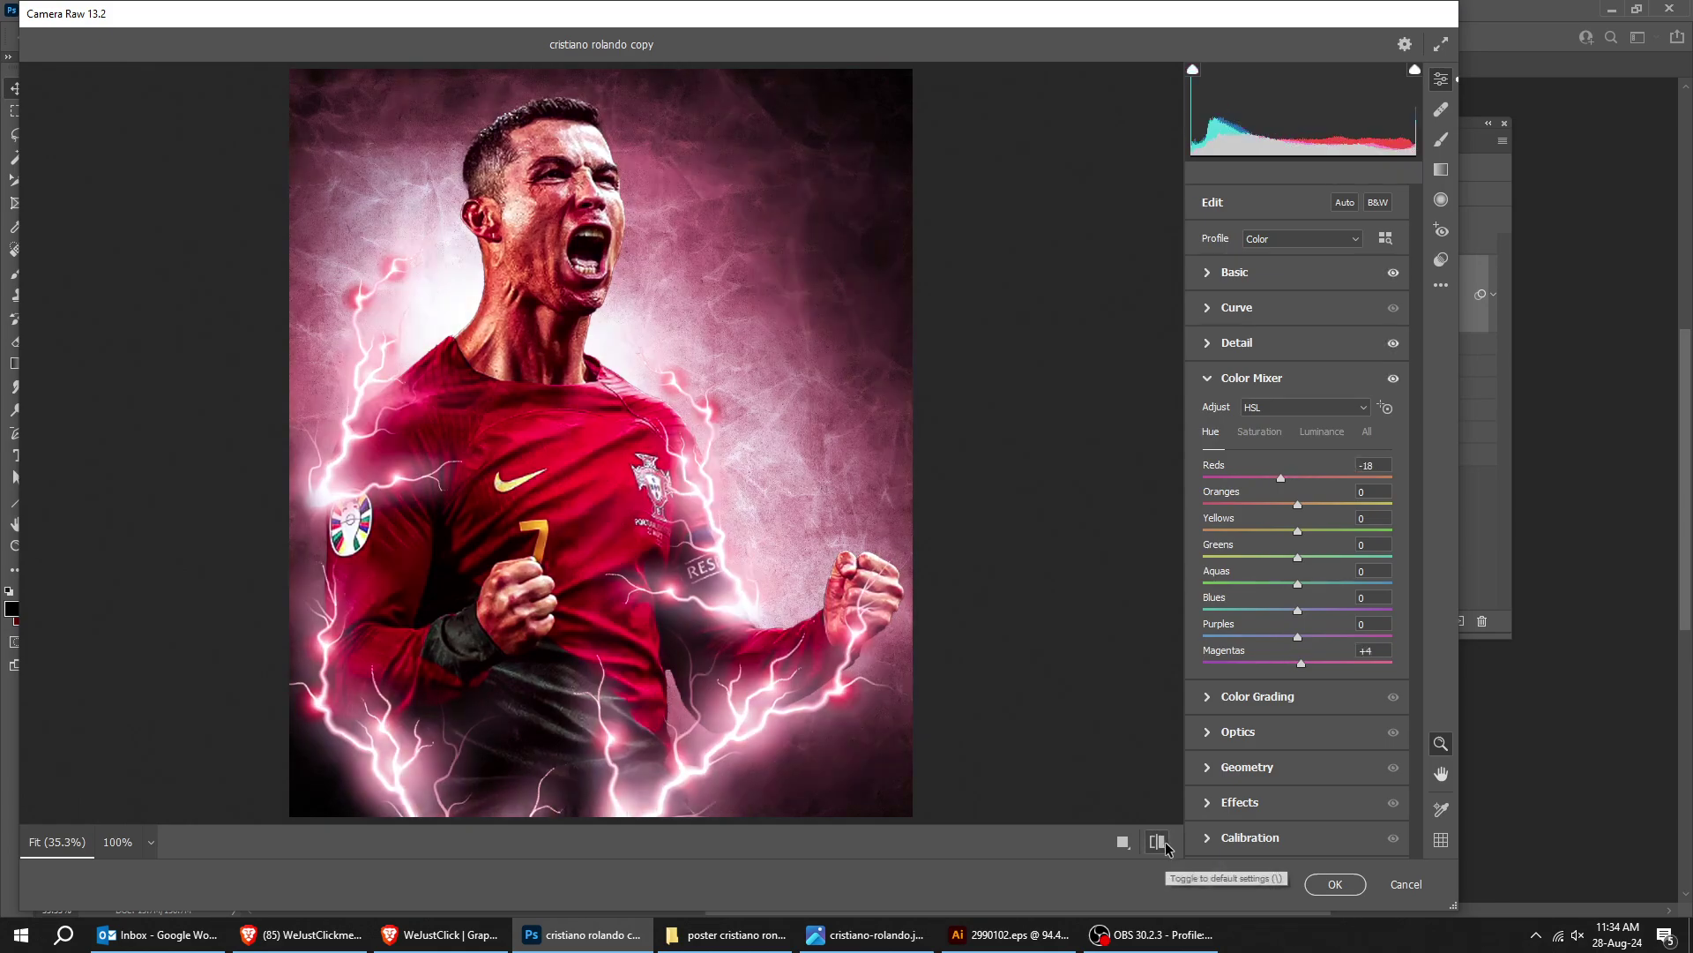
pyautogui.click(1334, 883)
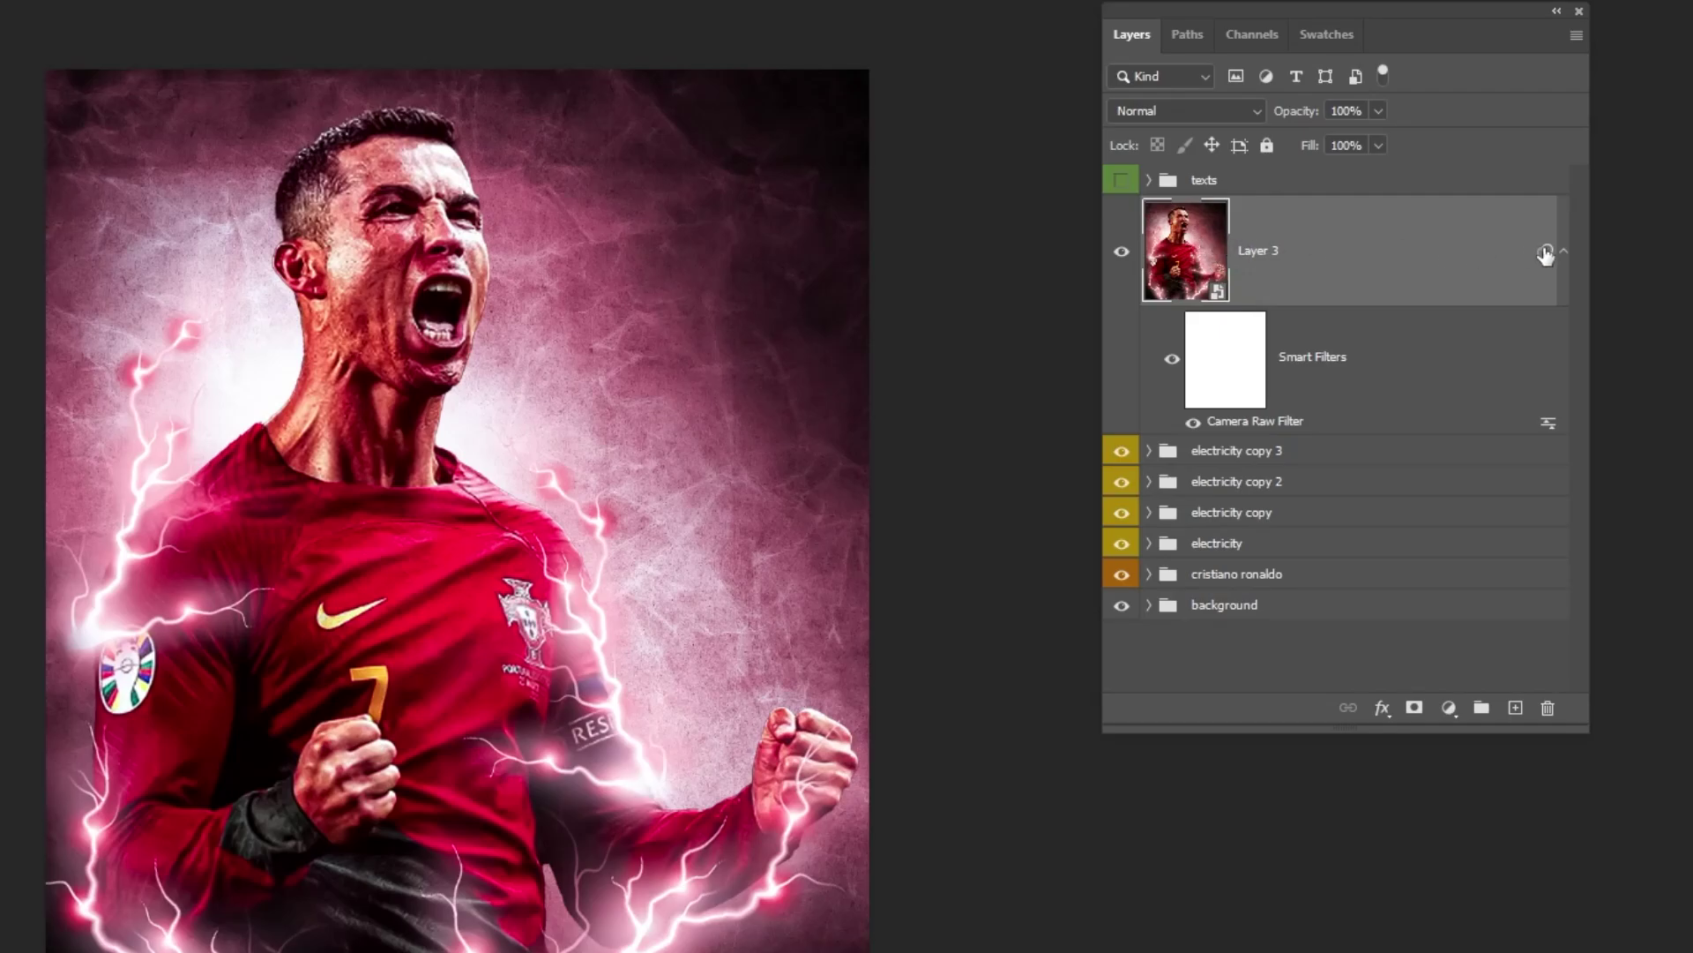
# Collapse the merged layer's smart filters, and expand the texts group and make it visible
pyautogui.click(1564, 251)
pyautogui.click(1166, 180)
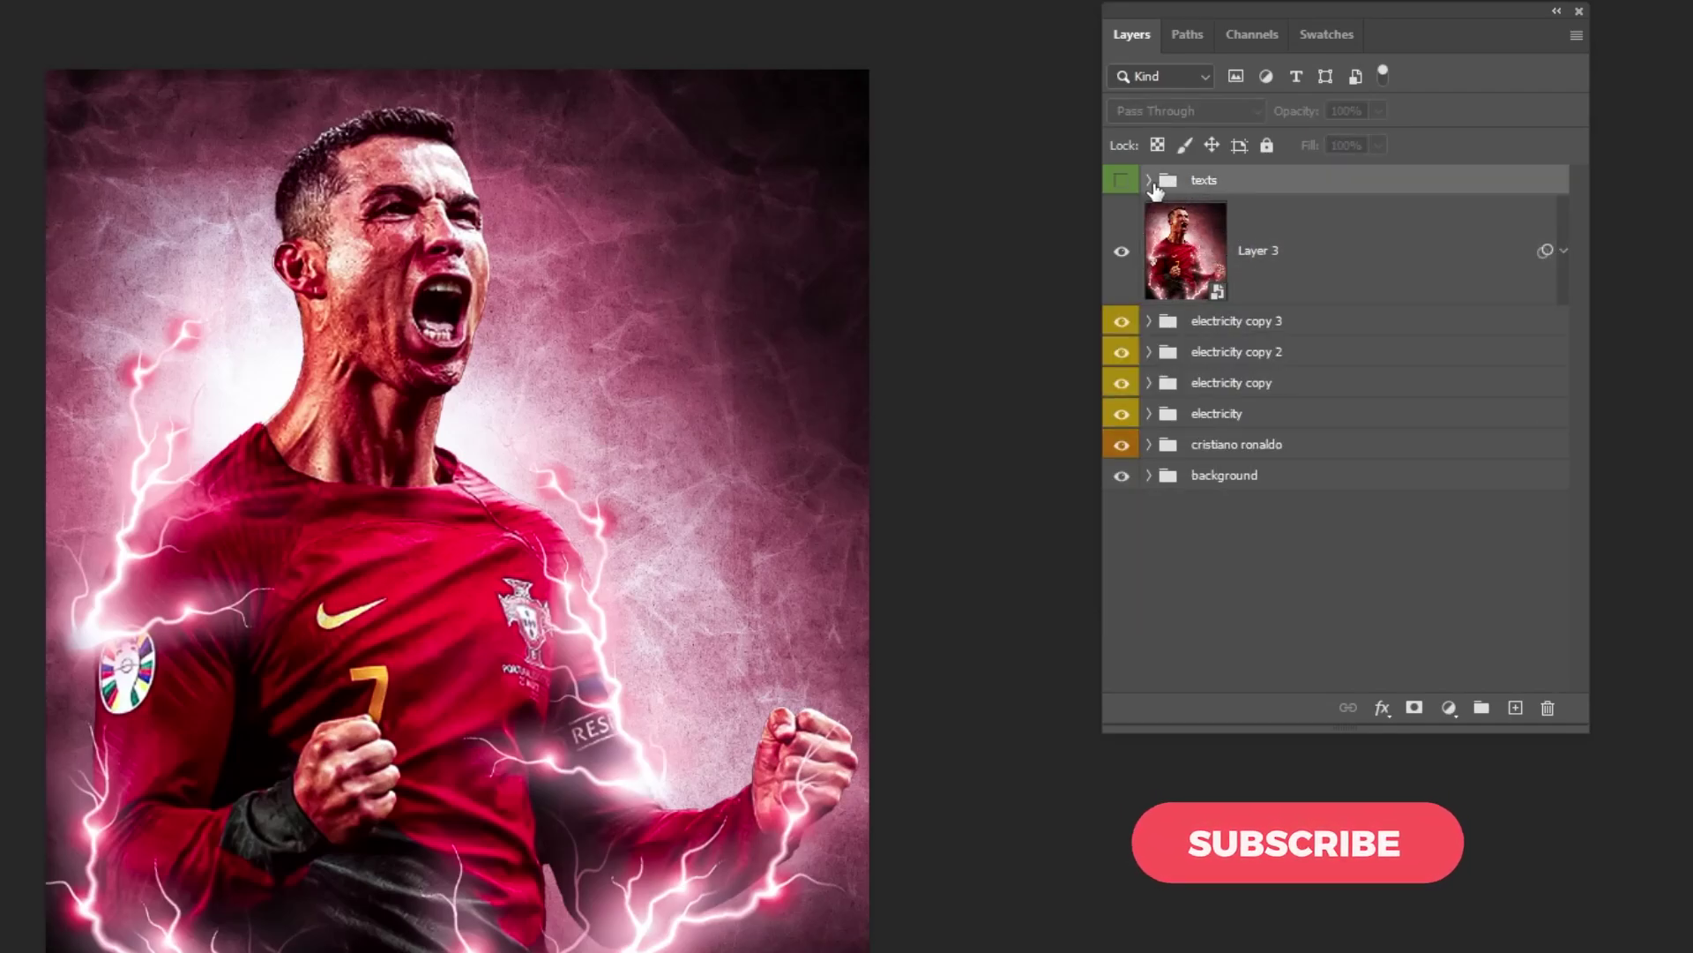
pyautogui.click(1148, 179)
pyautogui.click(1121, 180)
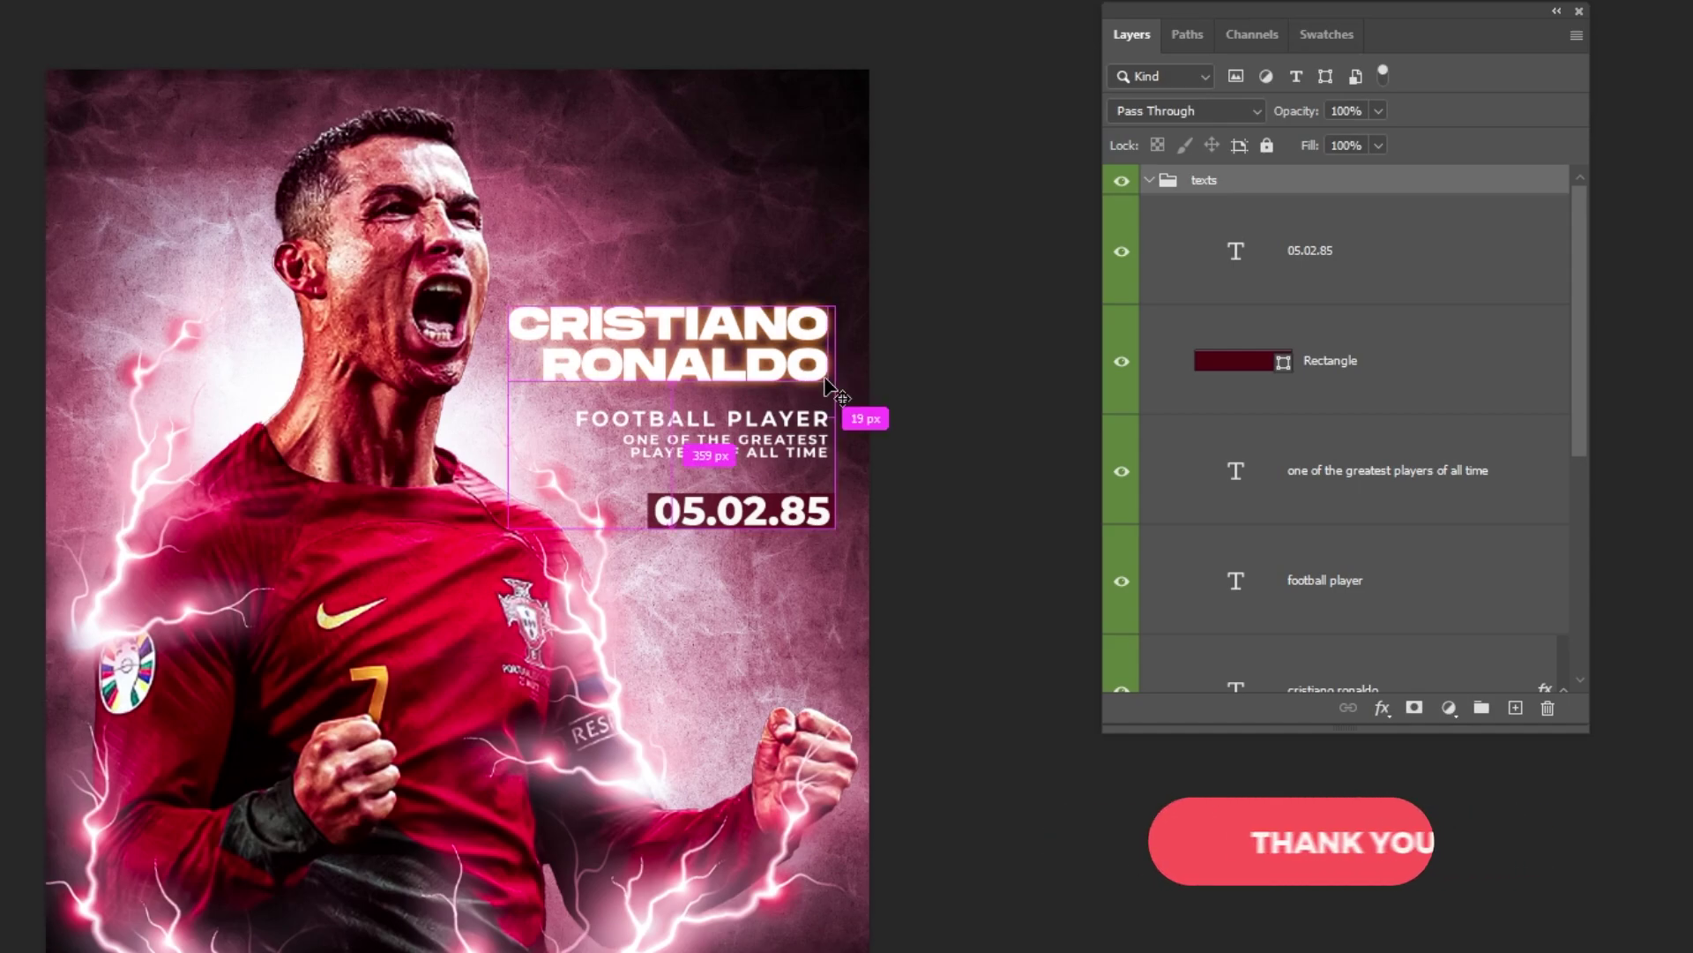
# Inspect the font, size and leading of the CRISTIANO RONALDO title text in the character settings
pyautogui.hotkey('ctrl', '+')
pyautogui.moveTo(656, 145); pyautogui.dragTo(616, 355)
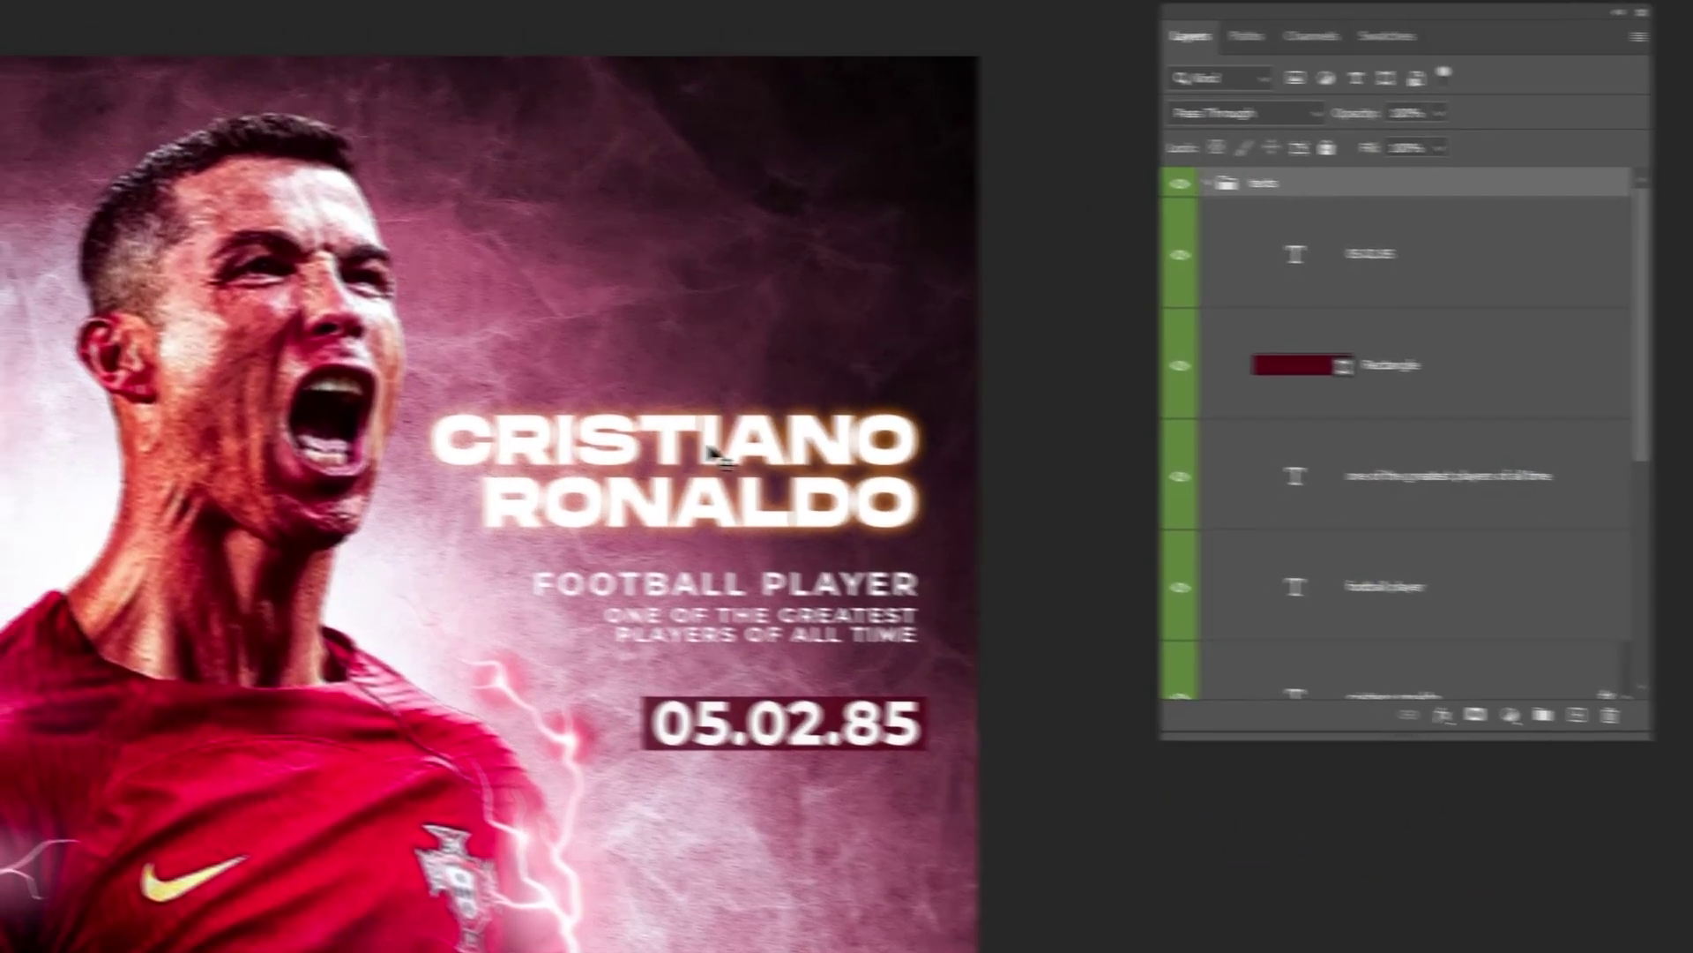
pyautogui.doubleClick(615, 413)
pyautogui.hotkey('ctrl', 't')
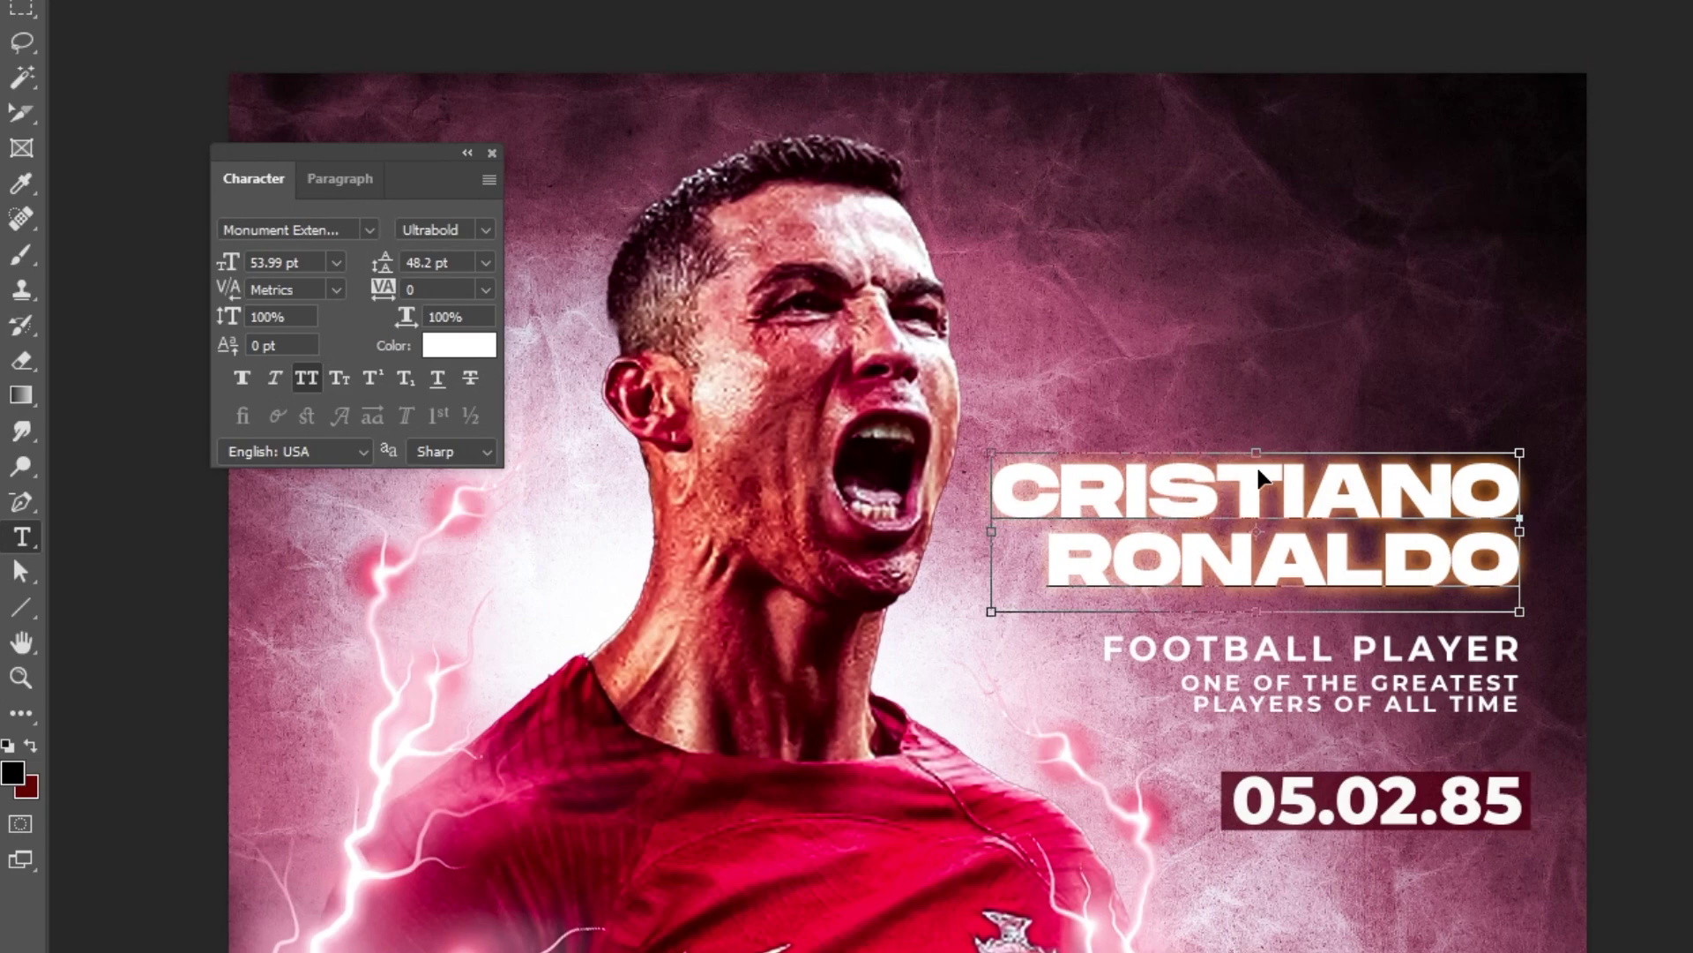
pyautogui.hotkey('ctrl', 'Return')
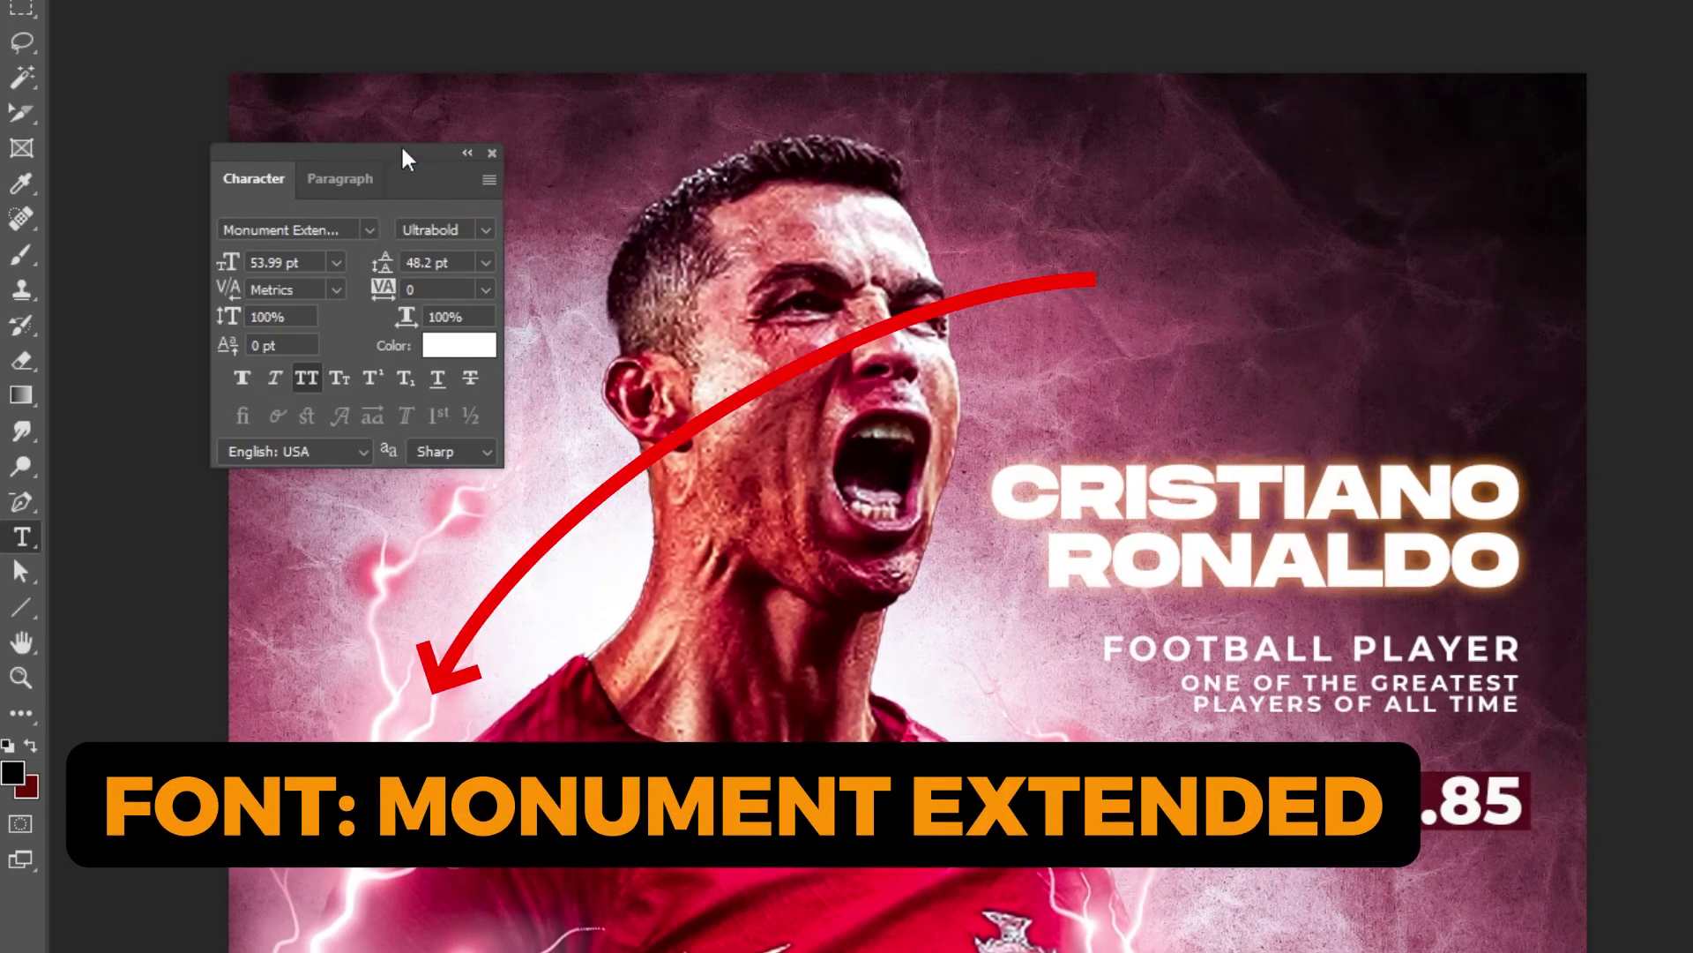
# Examine the title's orange Outer Glow layer style settings with the preview toggled, and close the dialog
pyautogui.moveTo(430, 178); pyautogui.dragTo(776, 450)
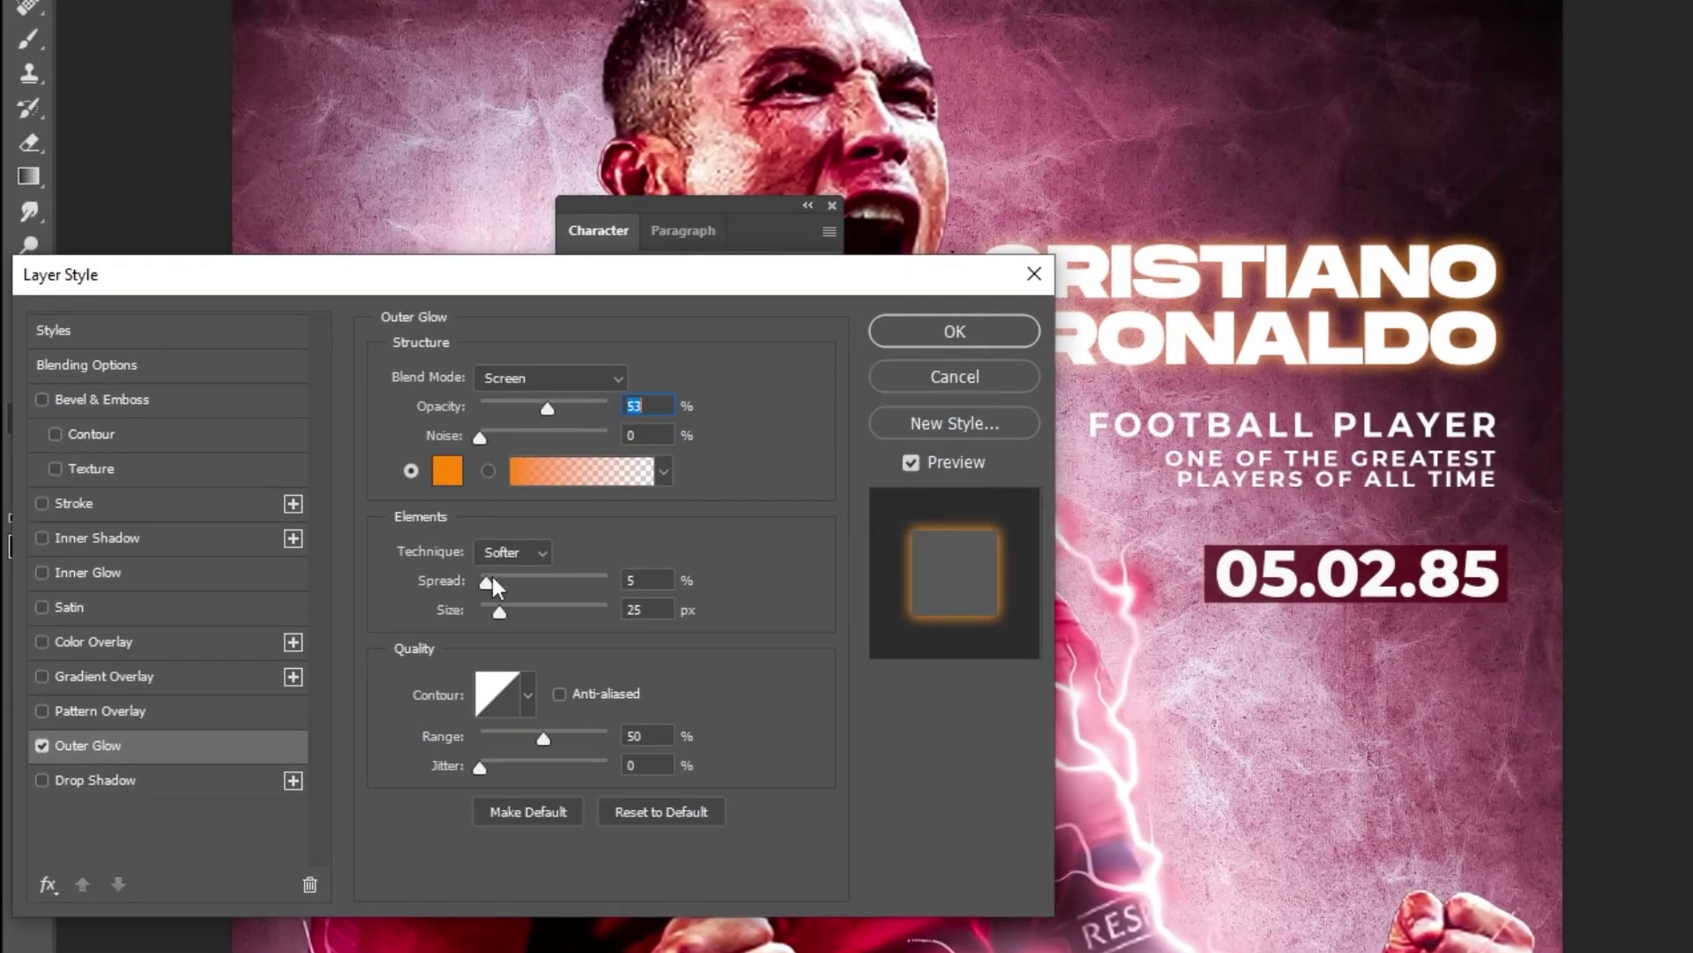
pyautogui.click(912, 462)
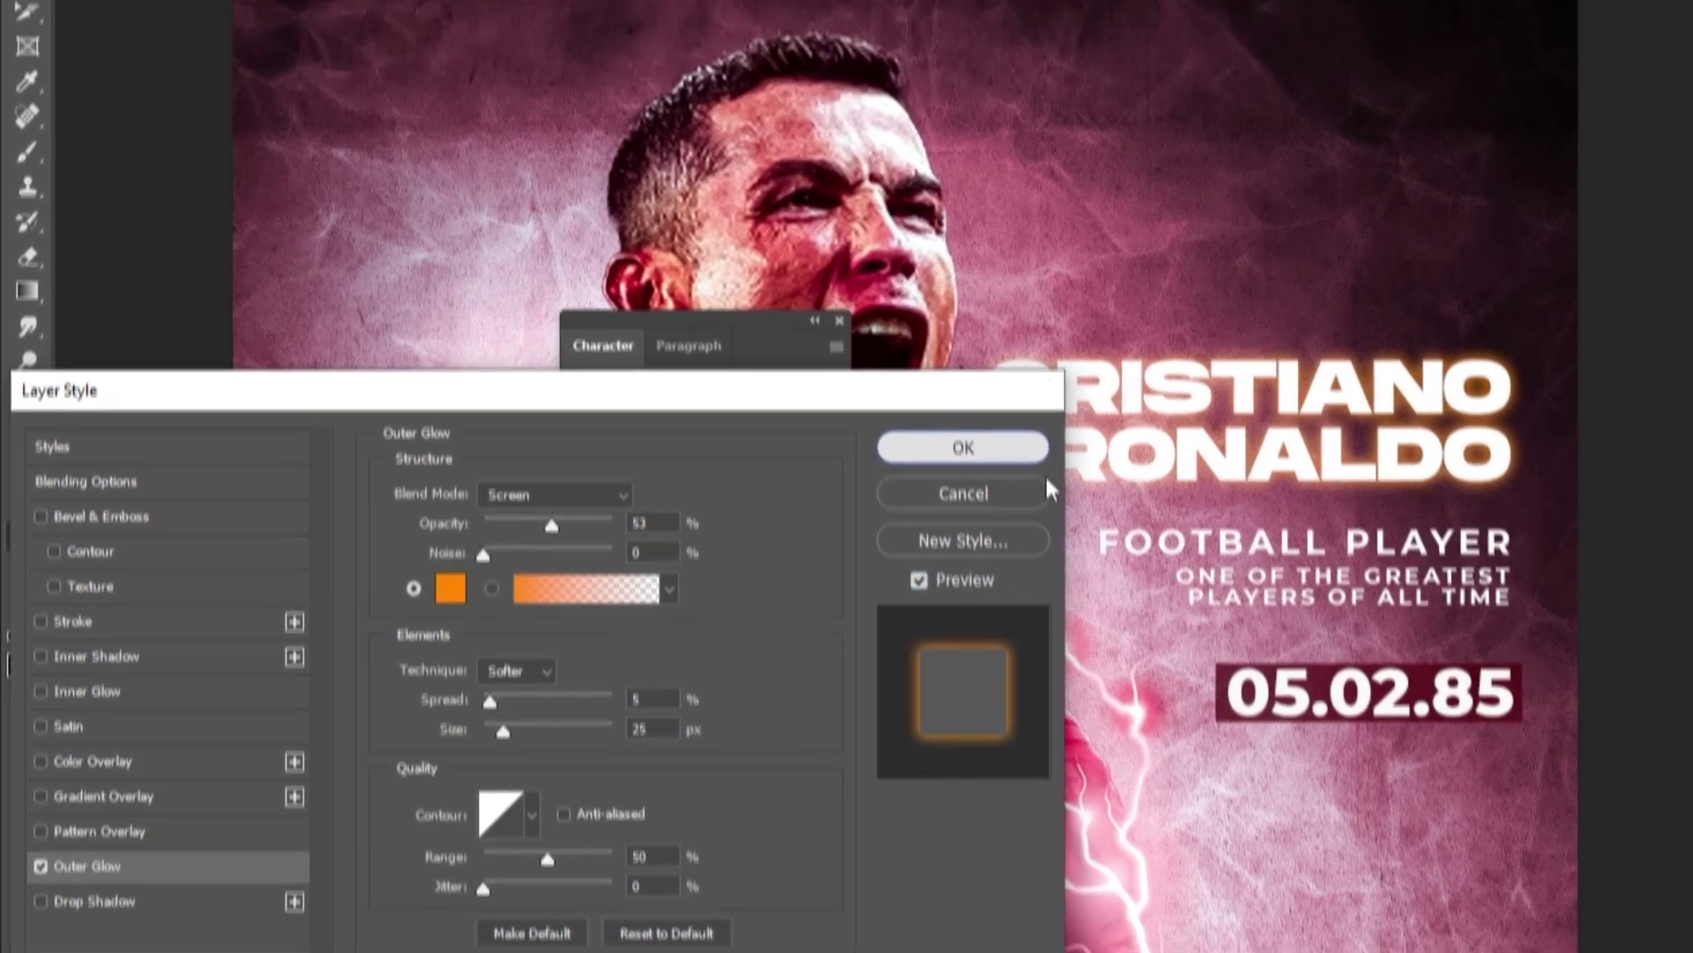
pyautogui.click(1014, 452)
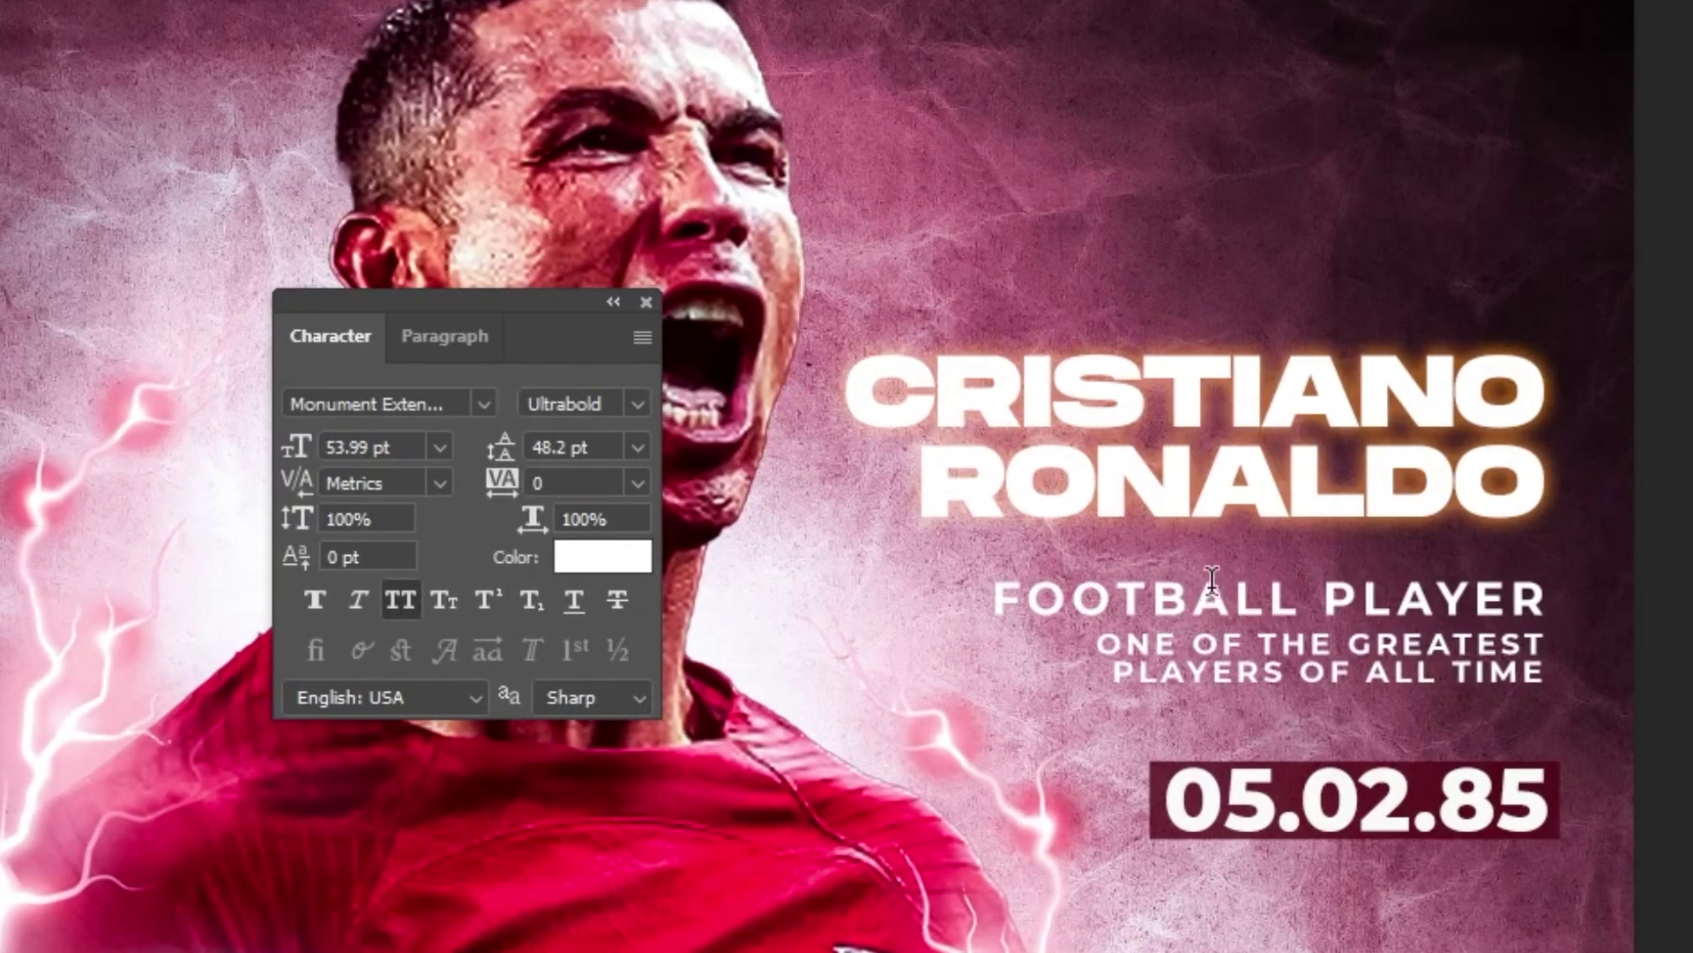
# Inspect the character settings of the FOOTBALL PLAYER subtitle, the tagline and the date text, and close the character settings
pyautogui.click(1220, 598)
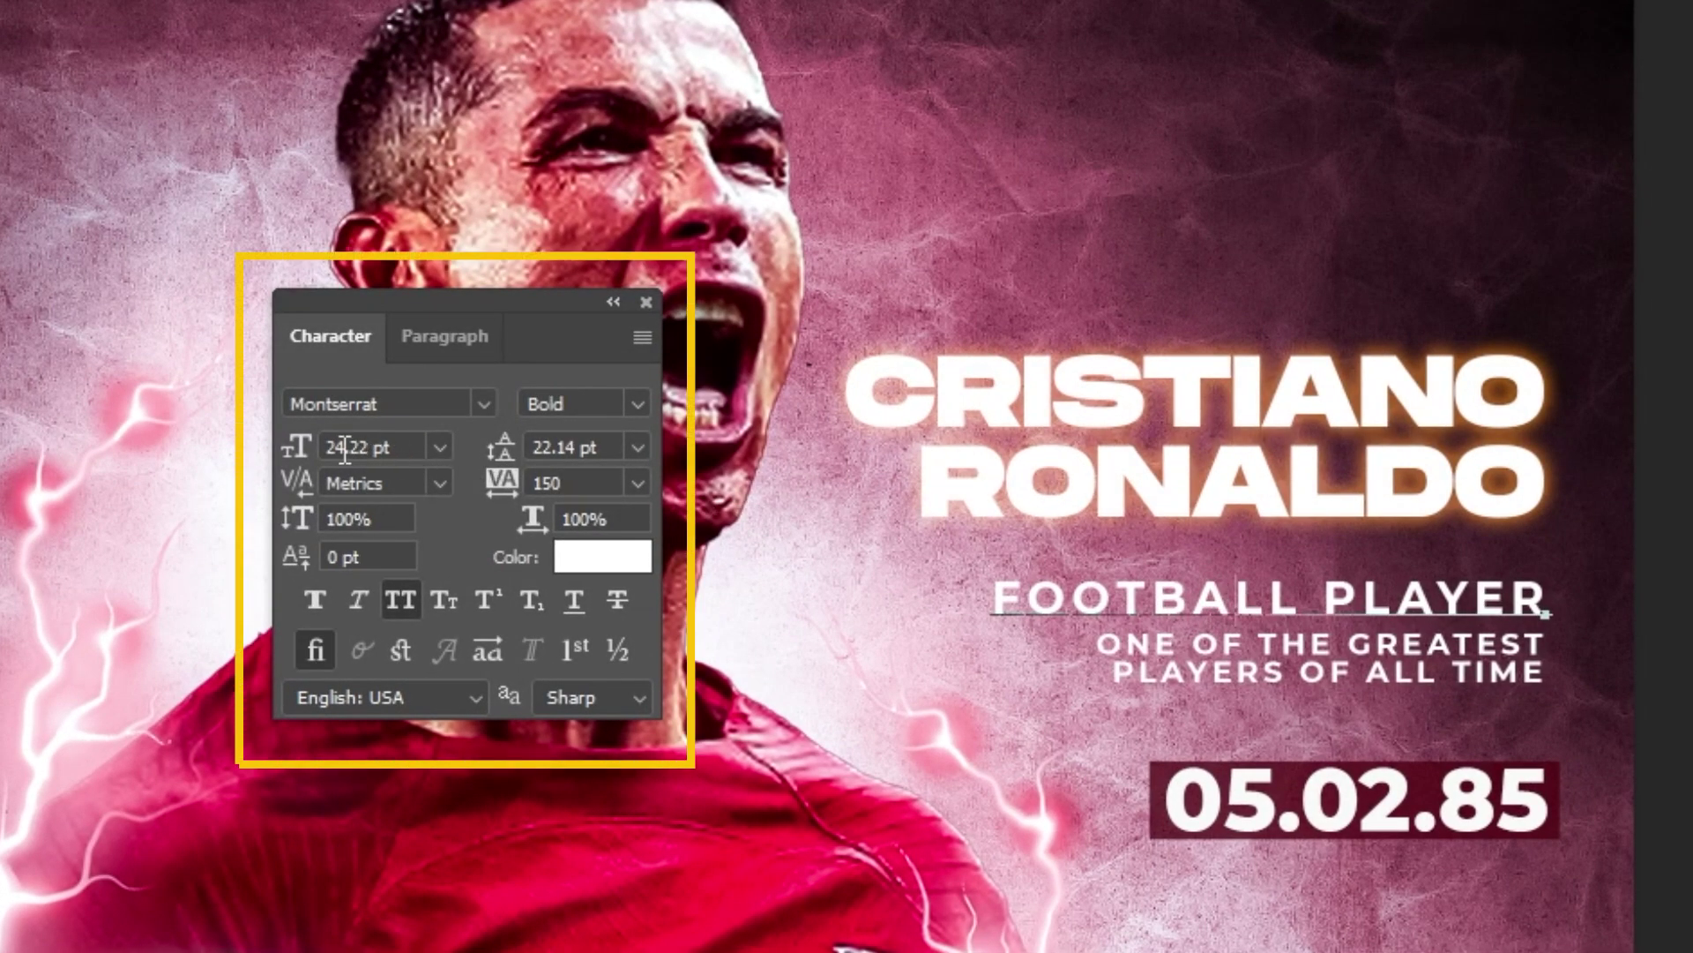
pyautogui.click(1257, 661)
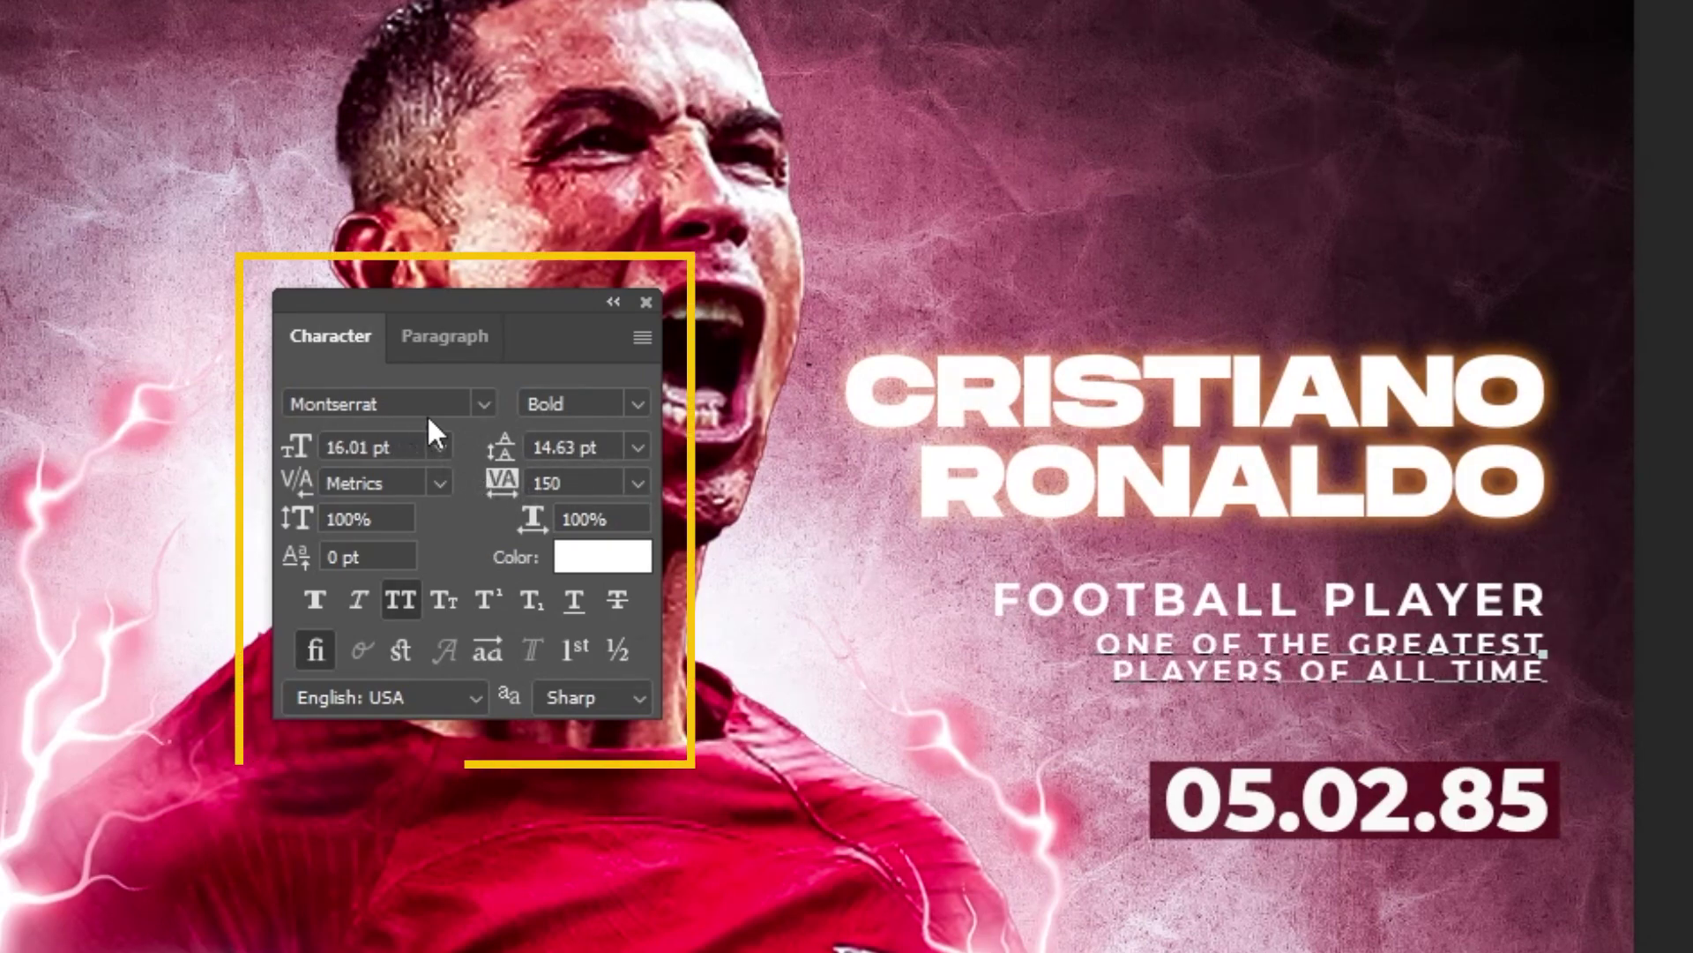
pyautogui.click(1217, 785)
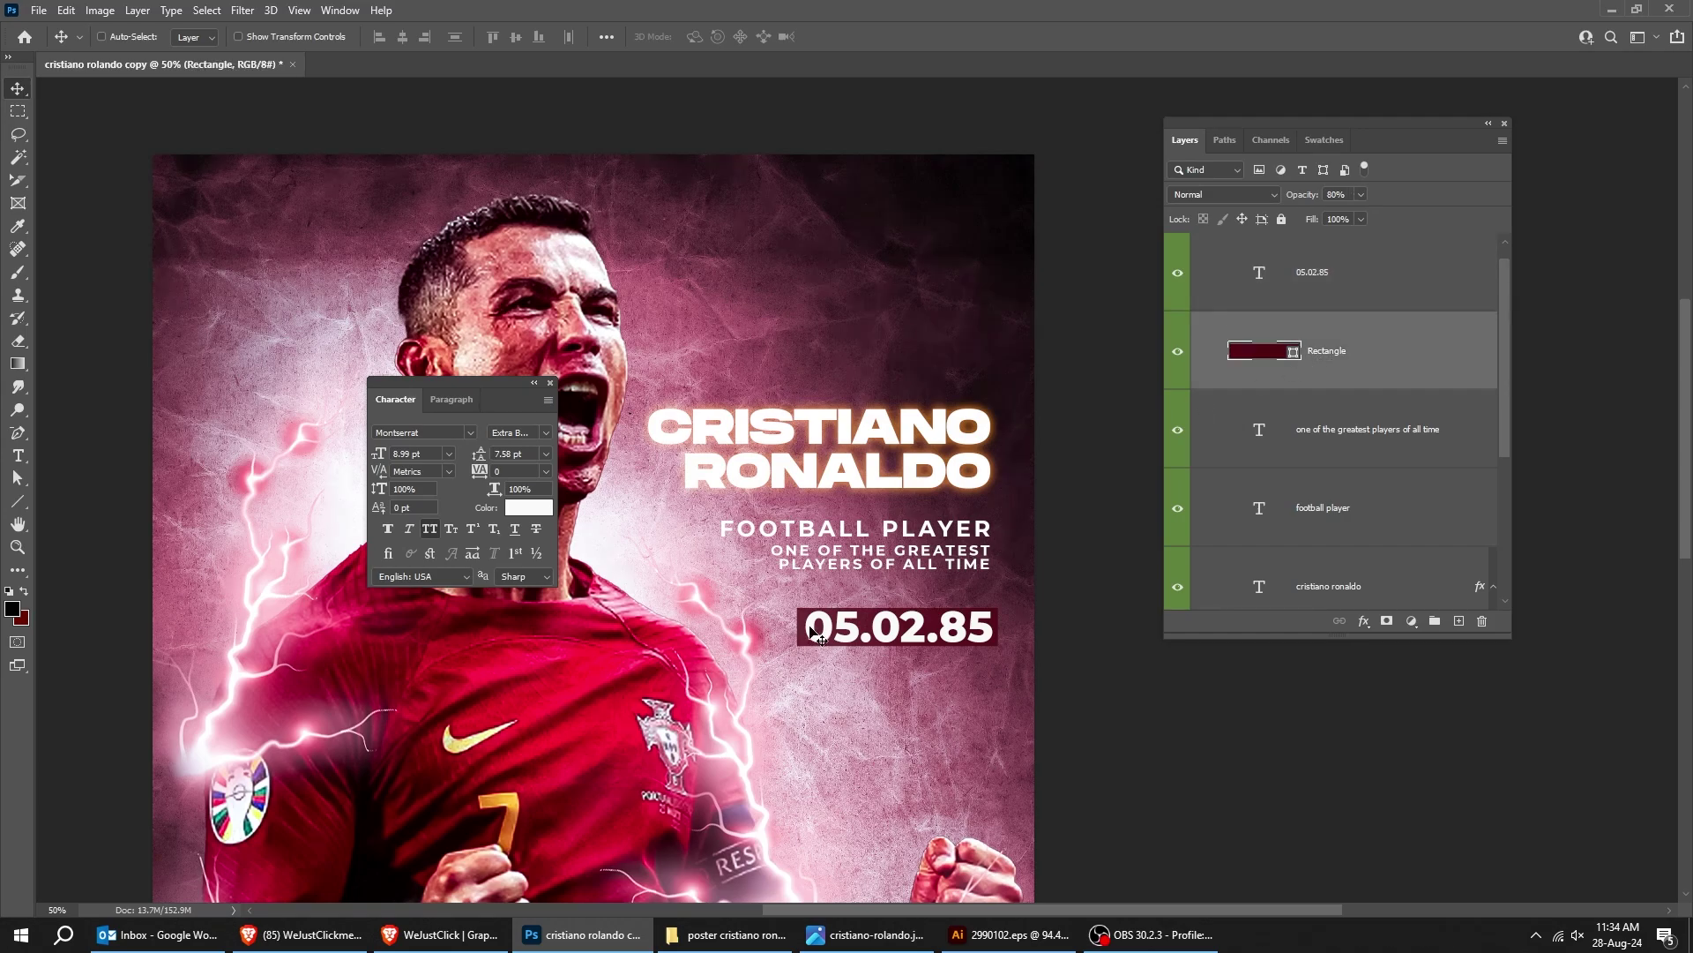
pyautogui.click(551, 384)
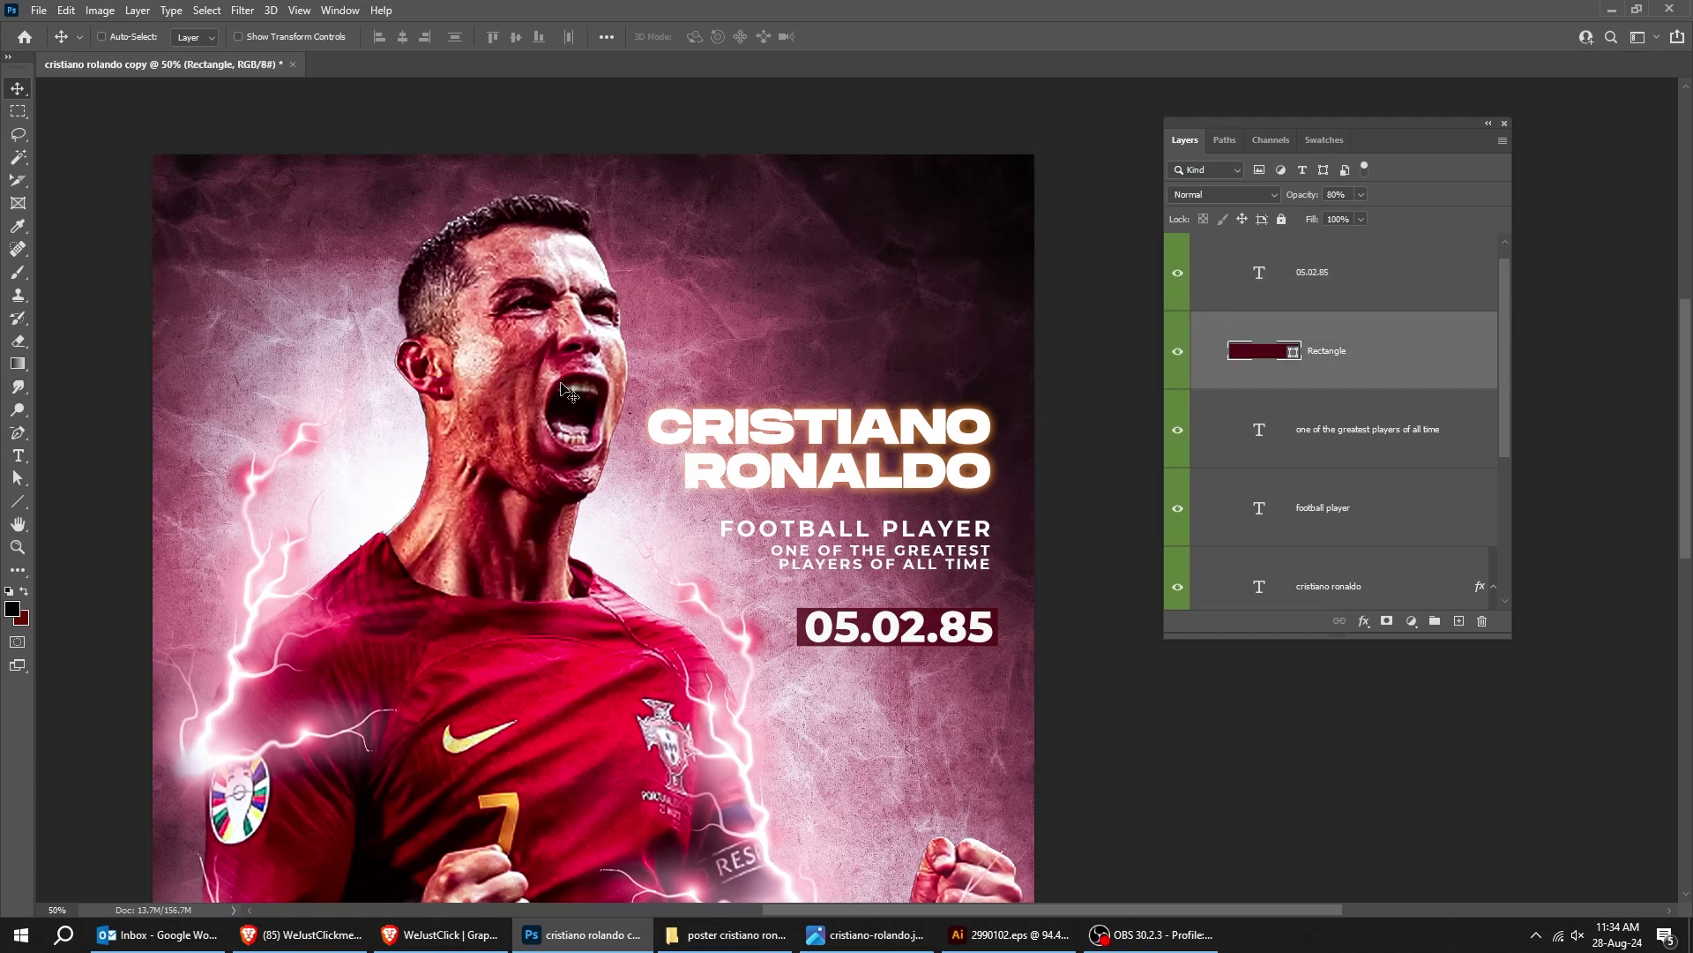